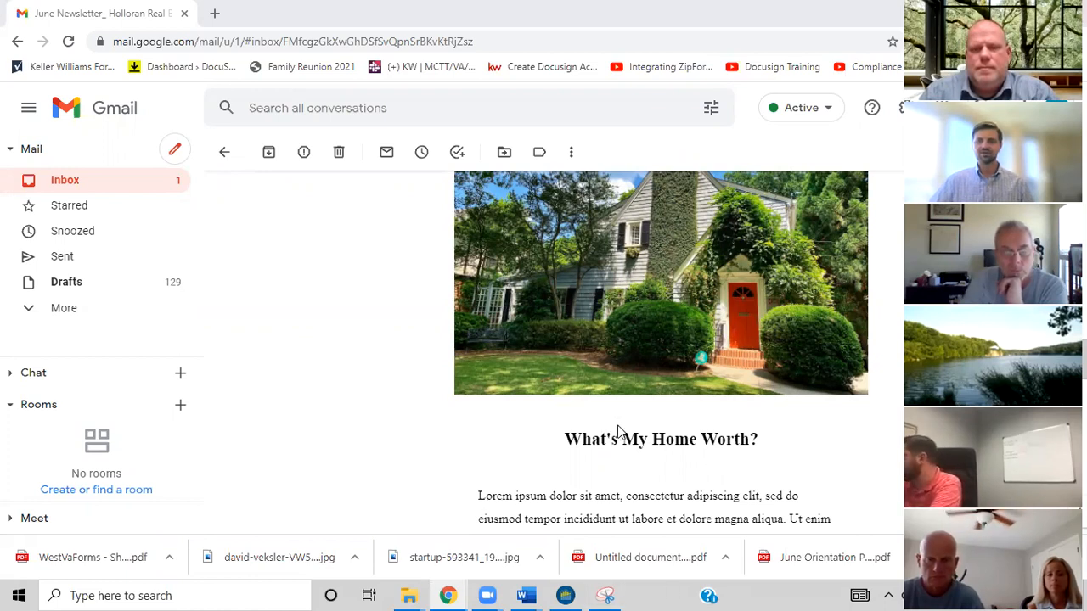
# Examine the June newsletter email's sections from the header through the market update to What's My Home Worth
pyautogui.scroll(-5, 619, 437)
pyautogui.scroll(4, 619, 421)
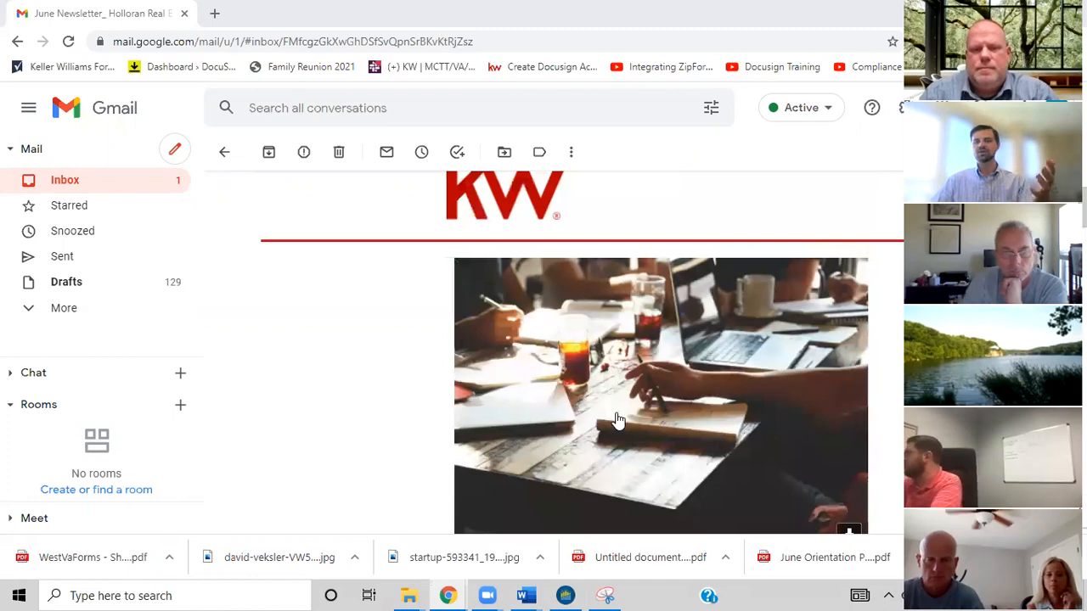
pyautogui.scroll(-3, 619, 422)
pyautogui.scroll(-1, 619, 421)
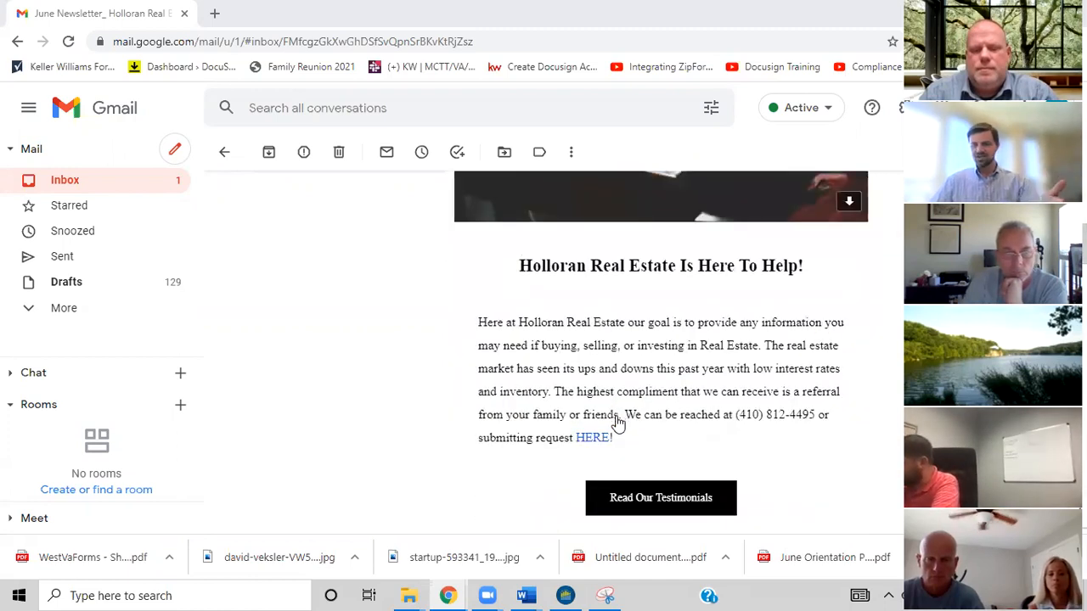
pyautogui.scroll(-4, 619, 422)
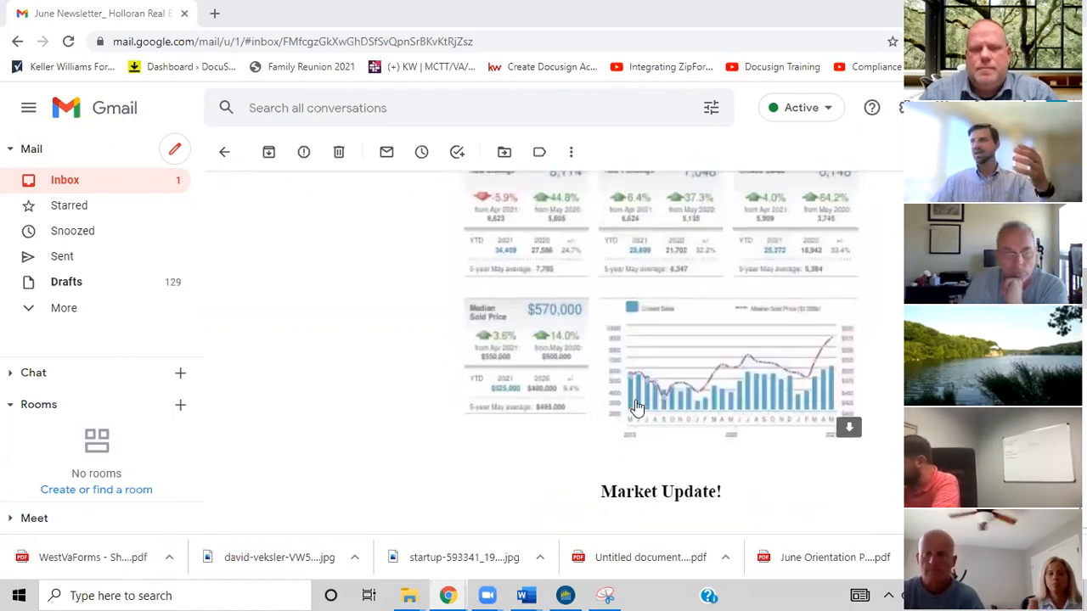
pyautogui.scroll(-2, 636, 408)
pyautogui.scroll(-3, 636, 408)
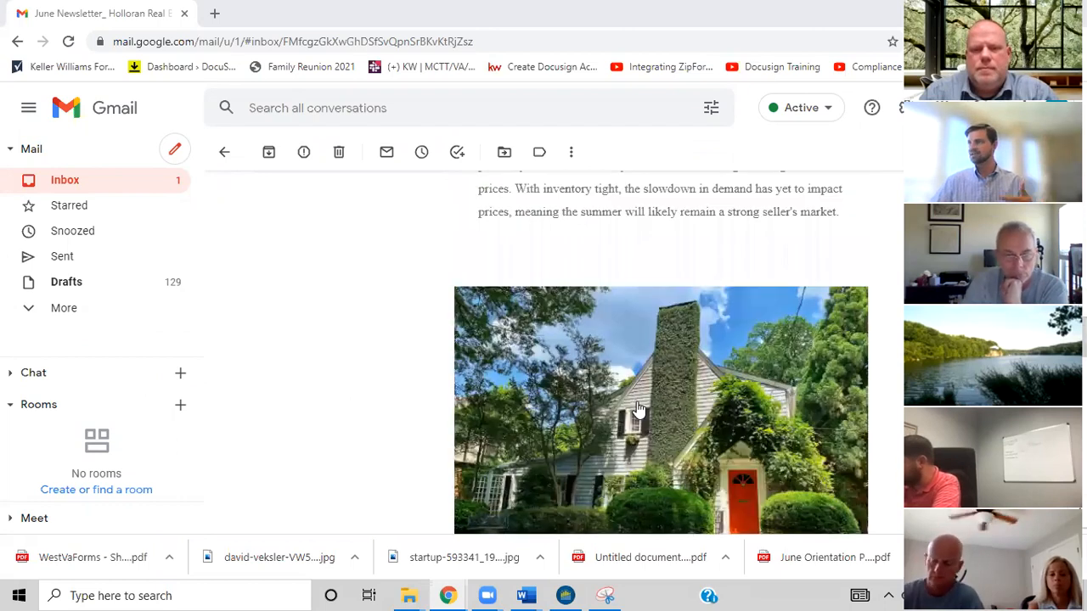
pyautogui.scroll(-3, 638, 410)
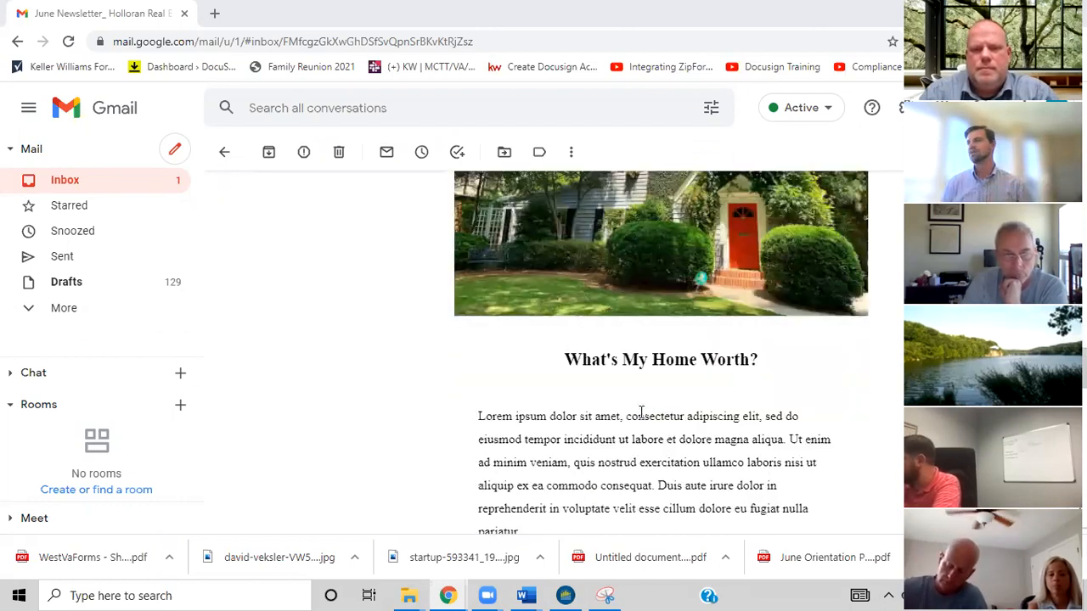
pyautogui.scroll(-1, 611, 408)
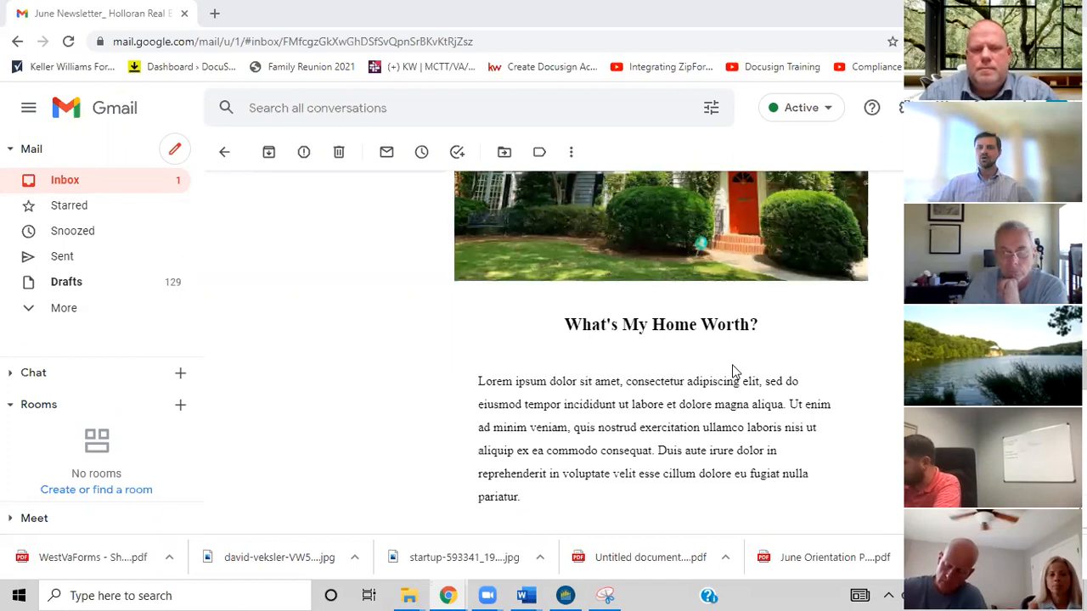
pyautogui.scroll(-3, 733, 369)
pyautogui.scroll(15, 724, 371)
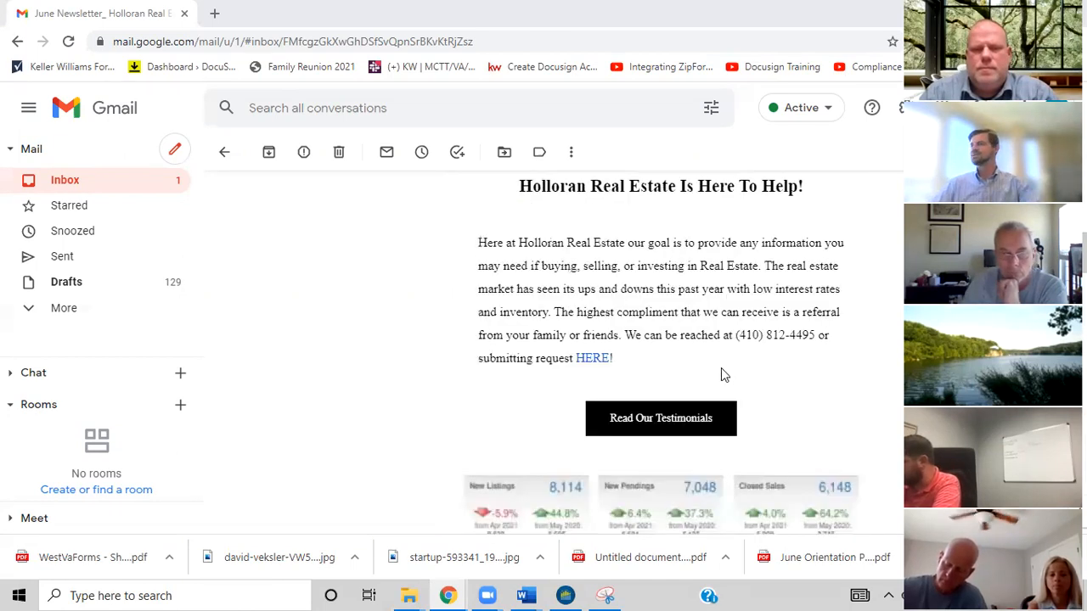
pyautogui.scroll(3, 720, 368)
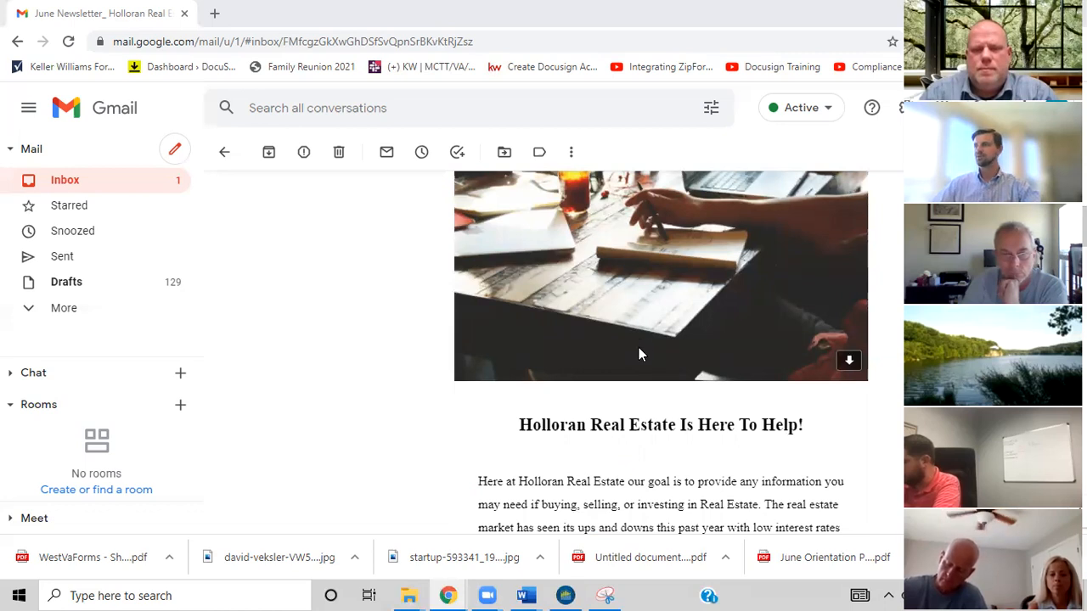
pyautogui.scroll(3, 638, 347)
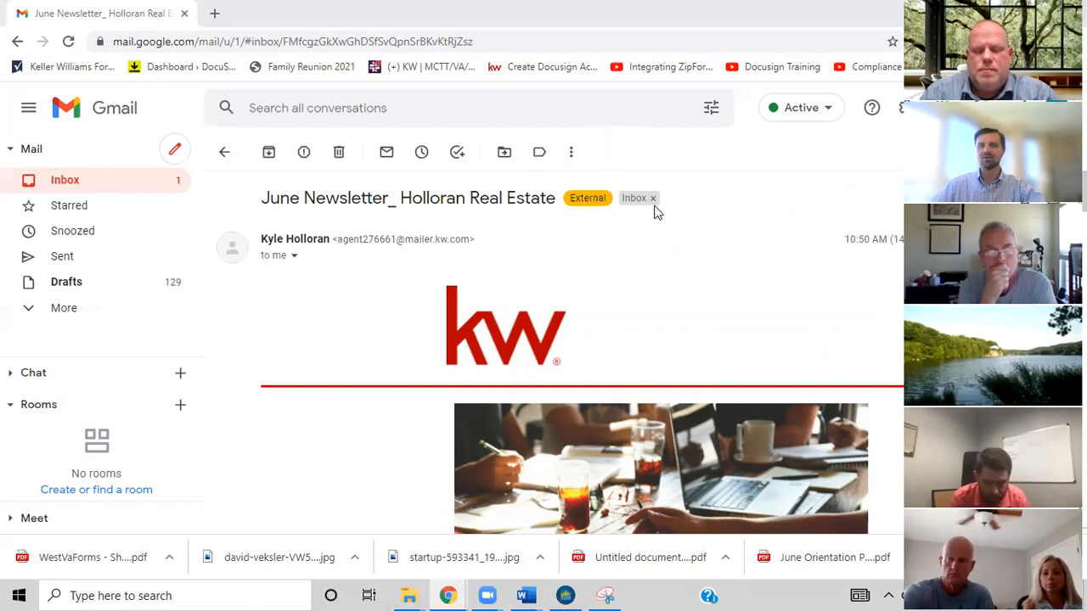
pyautogui.scroll(-2, 670, 218)
pyautogui.scroll(-2, 678, 220)
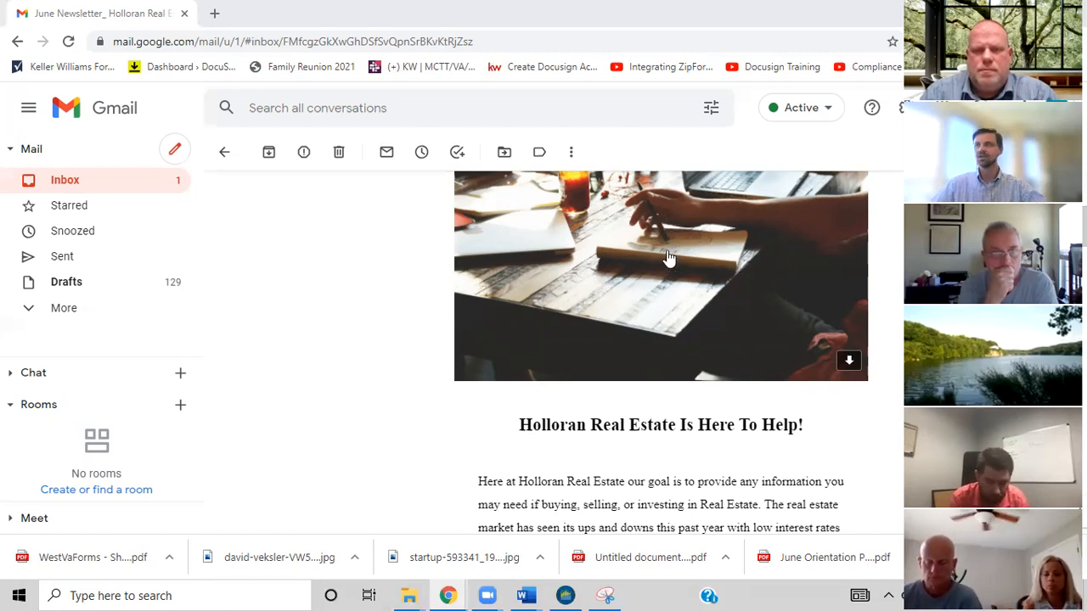
pyautogui.scroll(-5, 668, 257)
pyautogui.scroll(-3, 670, 256)
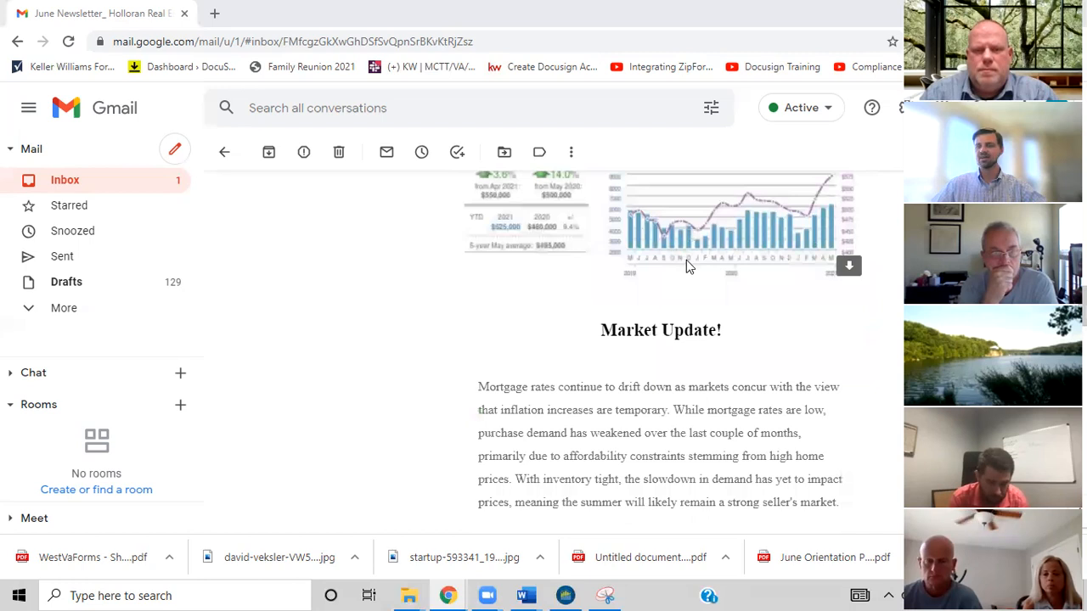
pyautogui.scroll(-5, 688, 266)
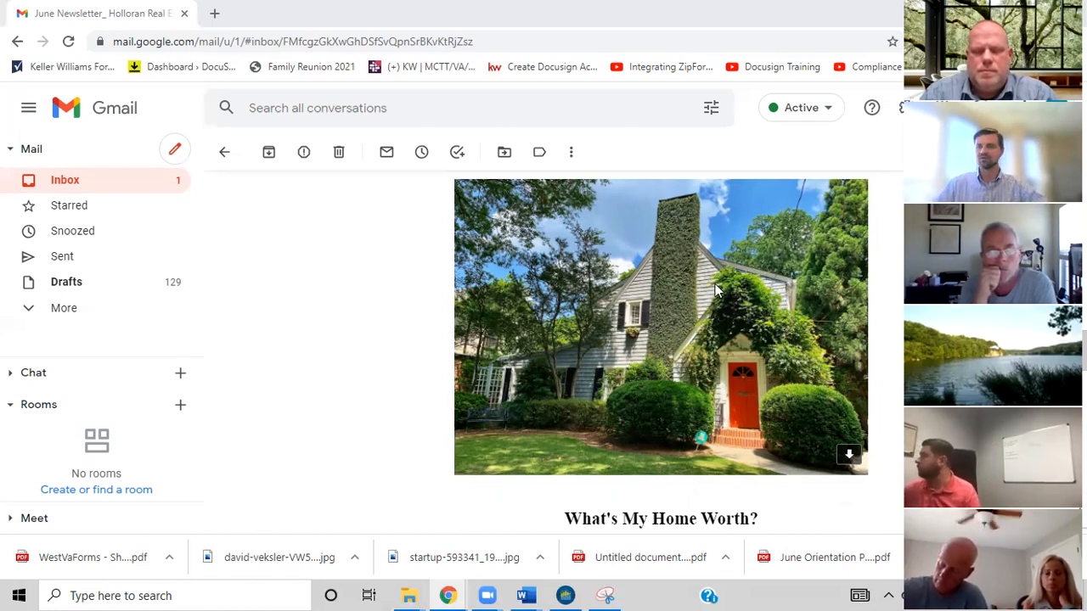
pyautogui.scroll(18, 733, 284)
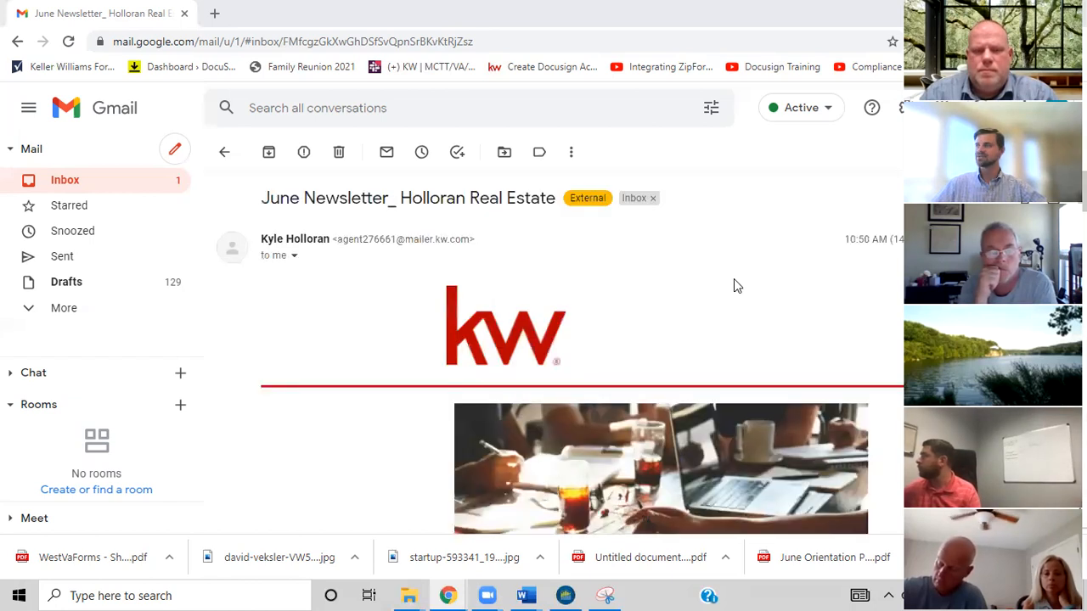
# Review the whole June newsletter from its header image down to the closing contact block
pyautogui.scroll(-2, 686, 280)
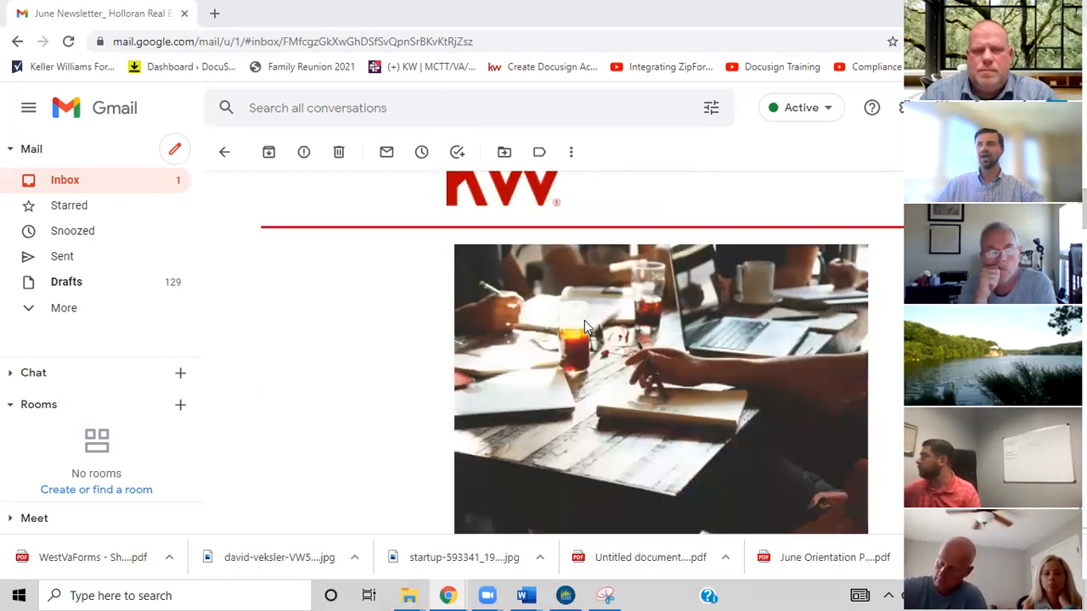
pyautogui.scroll(2, 776, 335)
pyautogui.scroll(-4, 747, 299)
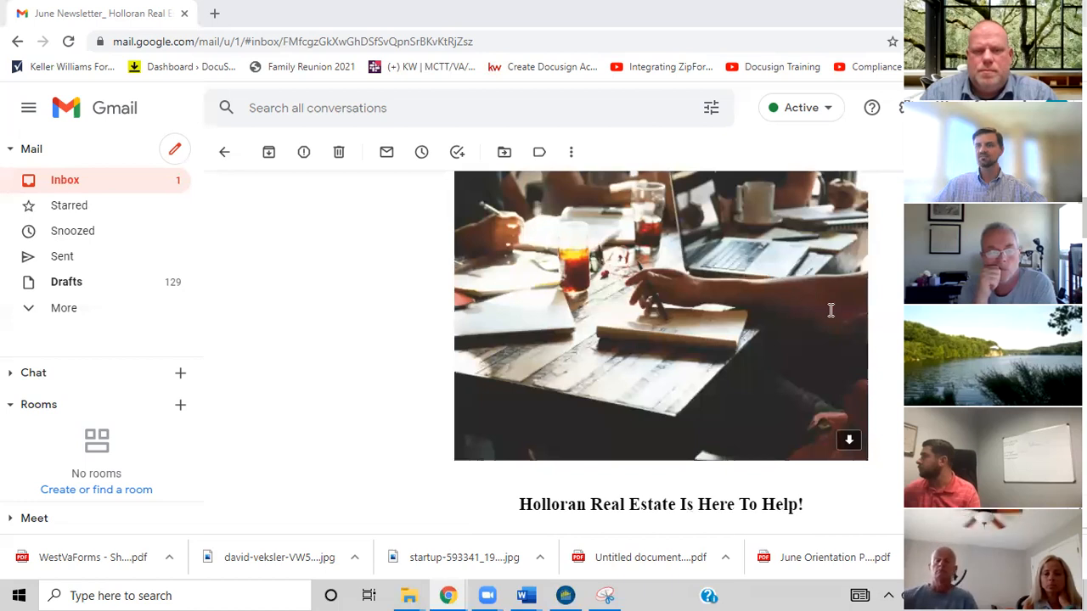
pyautogui.scroll(-4, 830, 310)
pyautogui.scroll(-1, 830, 310)
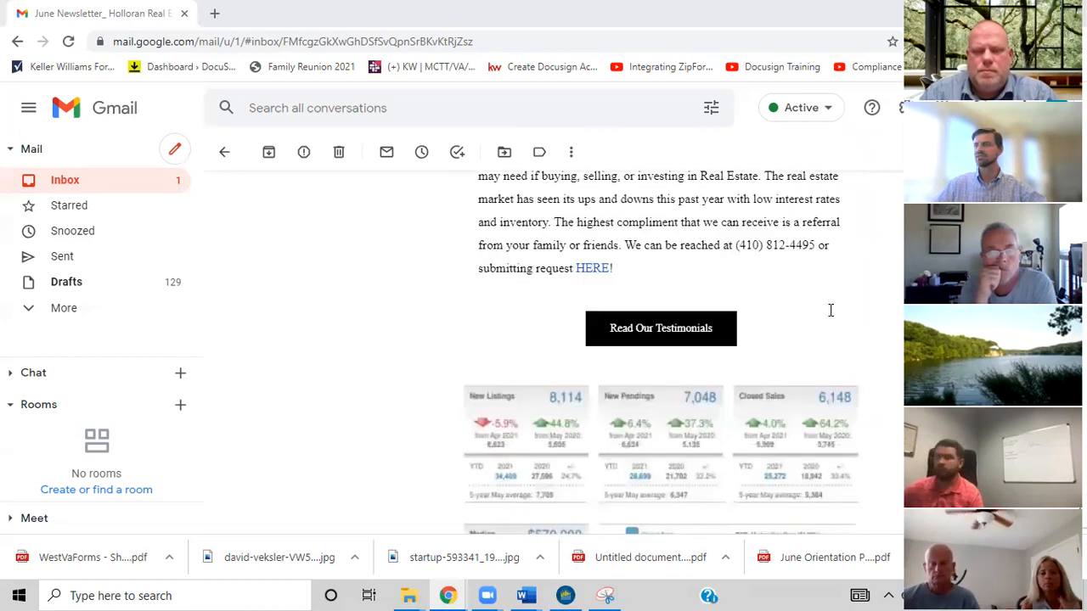
pyautogui.scroll(-3, 831, 310)
pyautogui.scroll(-3, 830, 310)
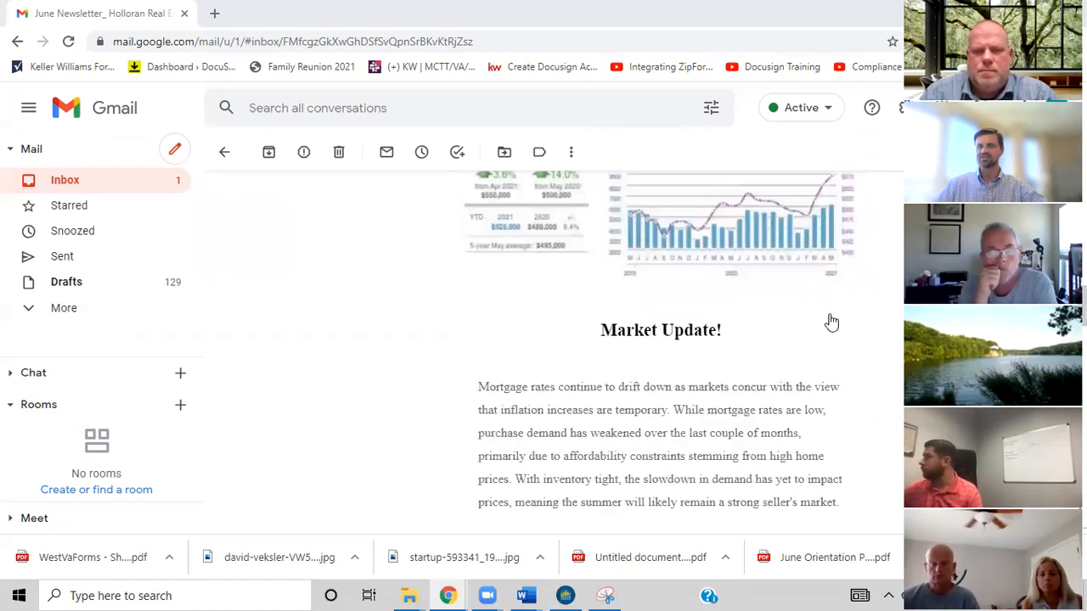
pyautogui.scroll(-6, 828, 322)
pyautogui.scroll(-3, 829, 322)
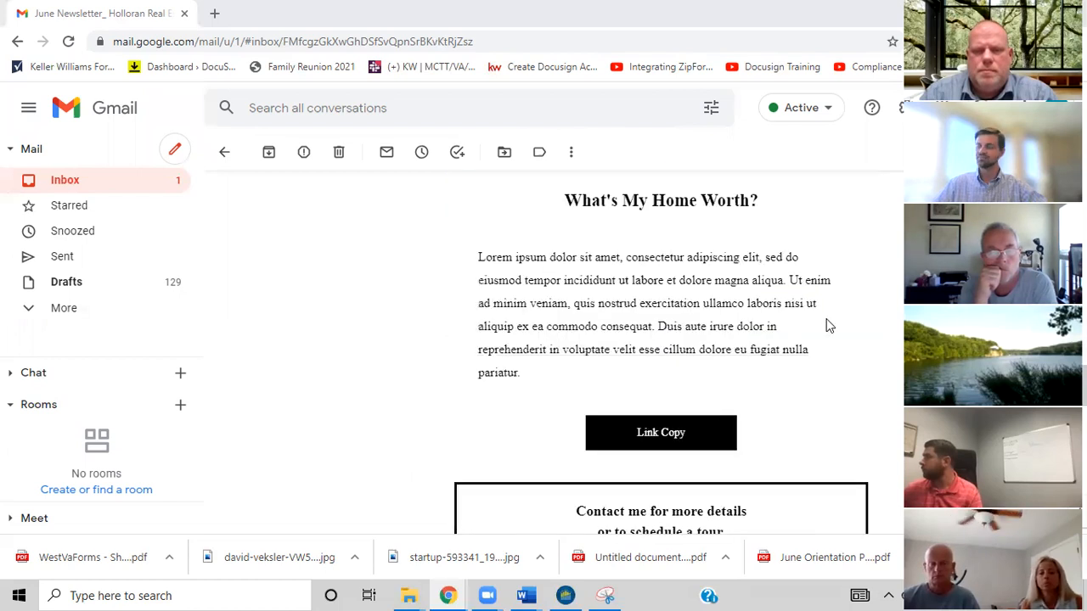
pyautogui.scroll(-3, 829, 326)
pyautogui.scroll(-2, 828, 326)
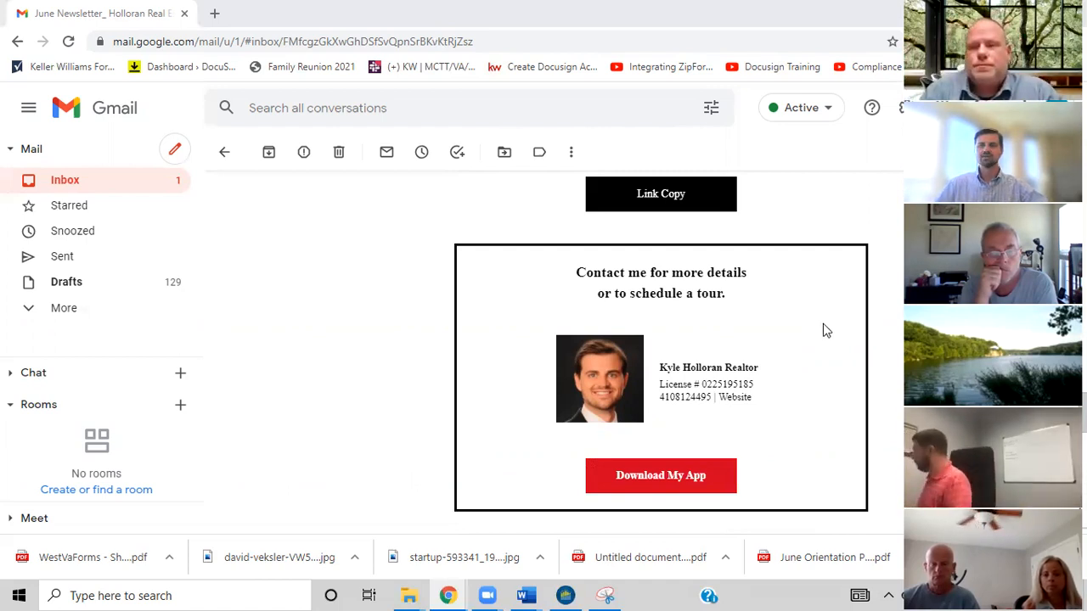
# Re-examine the newsletter's introduction, testimonials link and market statistics graphic, returning to the start of the email
pyautogui.scroll(1, 832, 376)
pyautogui.scroll(5, 819, 372)
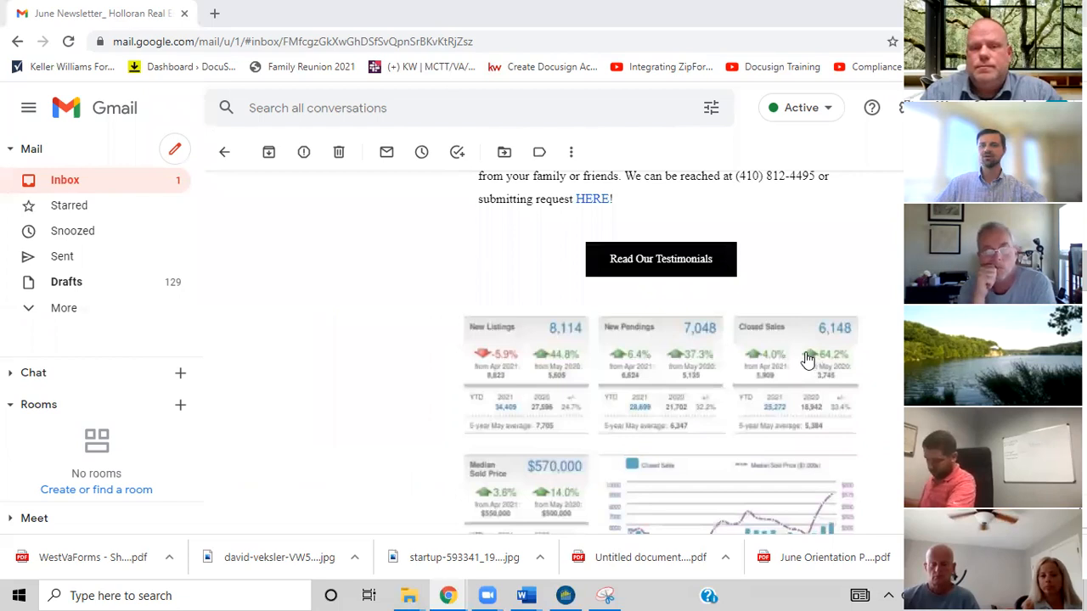
pyautogui.scroll(10, 764, 373)
pyautogui.scroll(-3, 723, 381)
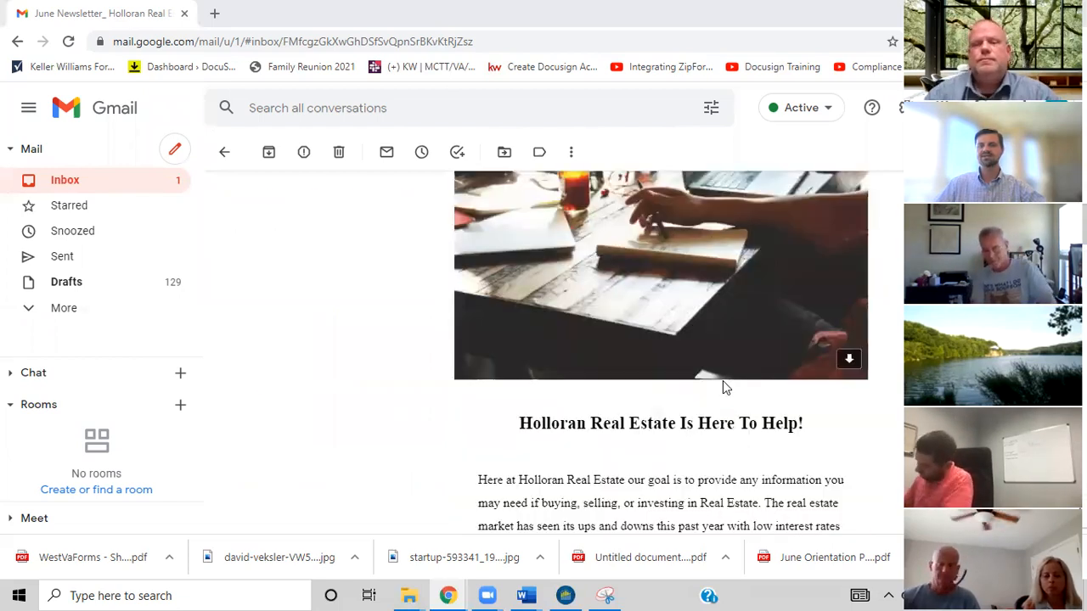
pyautogui.scroll(-2, 723, 380)
pyautogui.scroll(5, 723, 384)
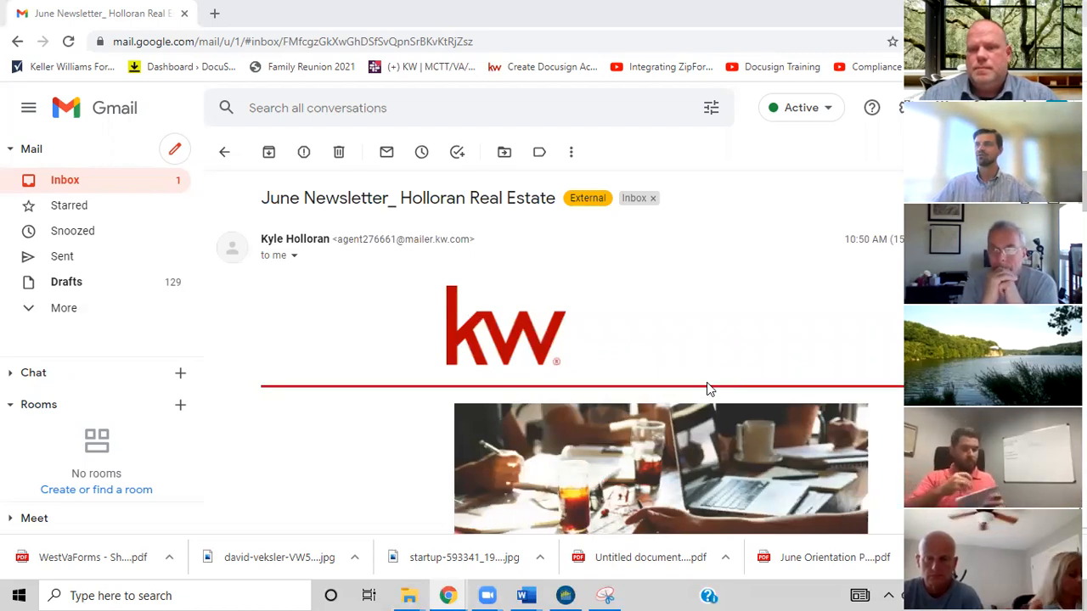
pyautogui.scroll(-3, 757, 389)
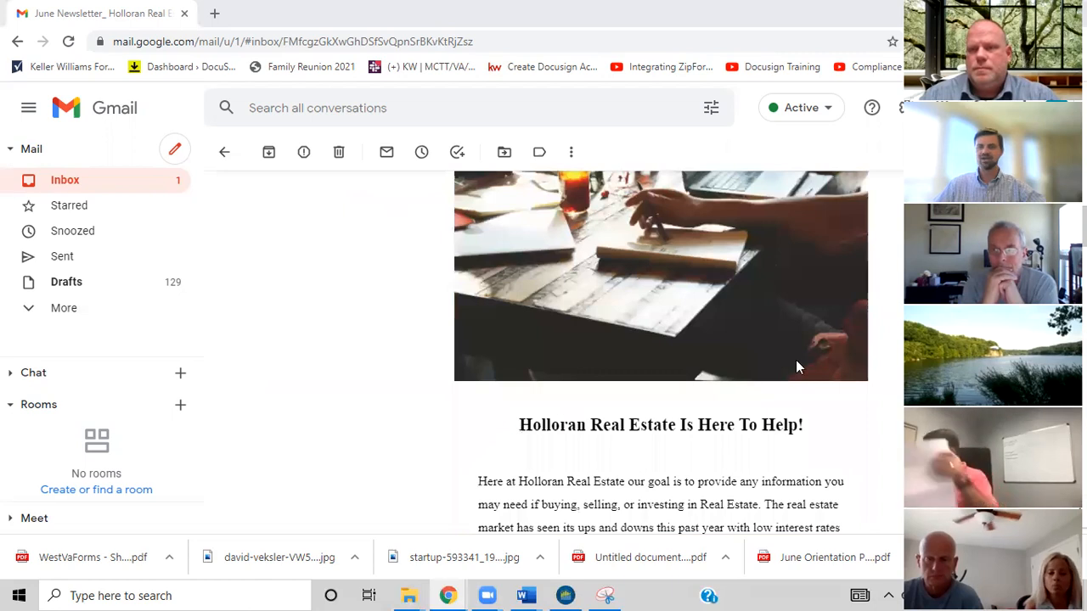
pyautogui.scroll(-3, 799, 367)
pyautogui.scroll(-2, 800, 369)
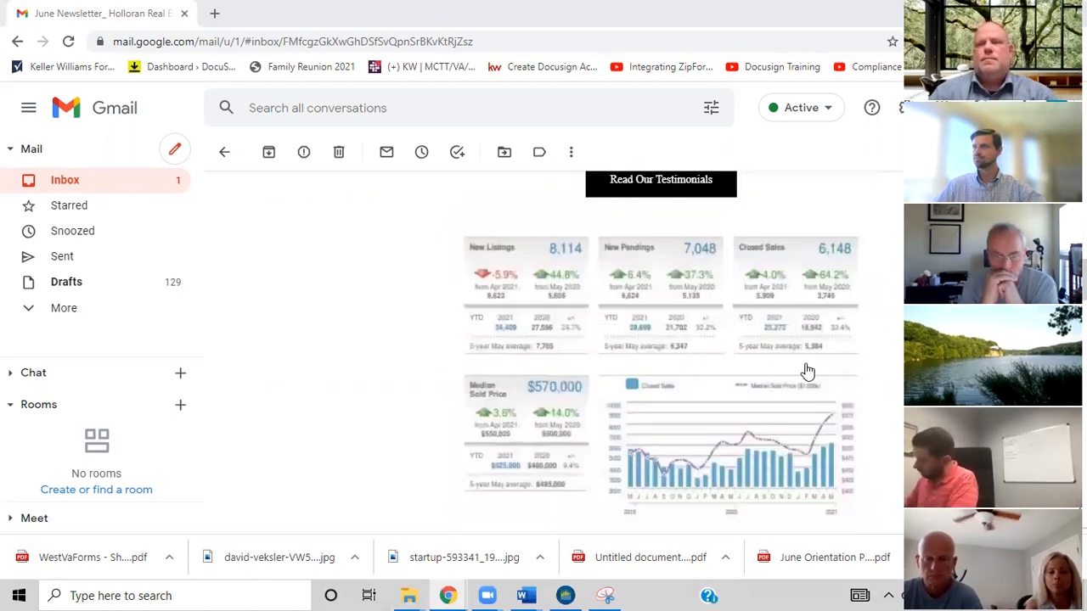
pyautogui.scroll(10, 805, 371)
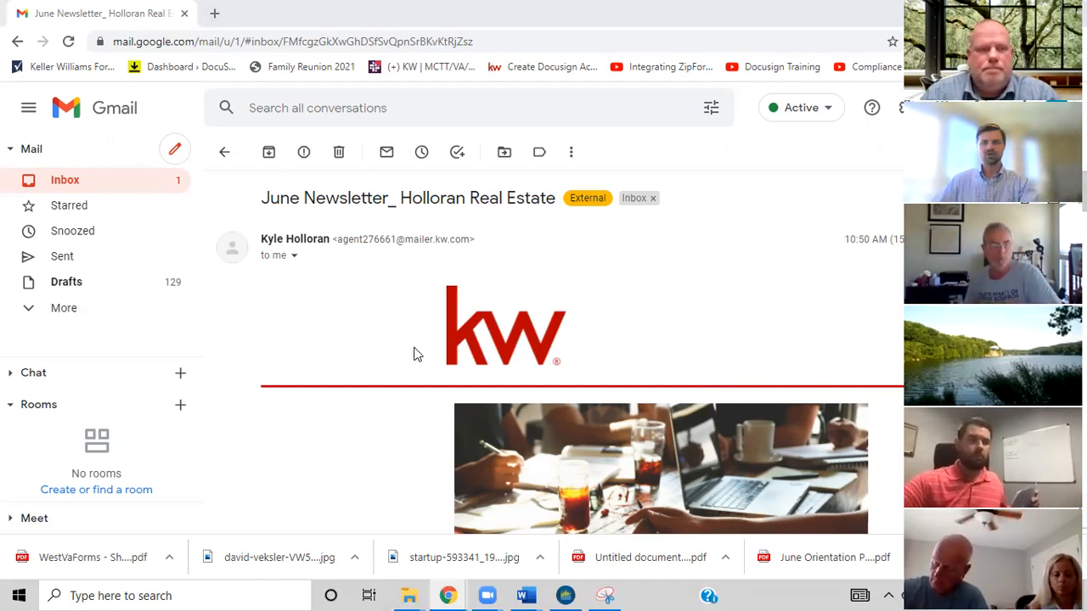
# Open agent.kw.com in a new browser tab and dismiss the downloads bar
pyautogui.click(215, 13)
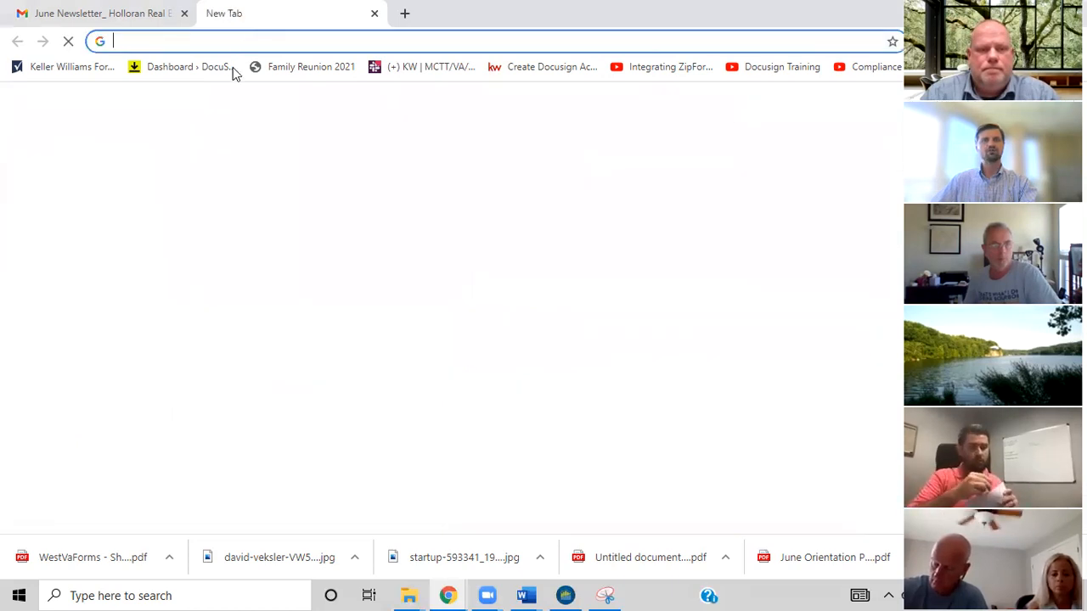
pyautogui.write('agent.kw.com')
pyautogui.press('Return')
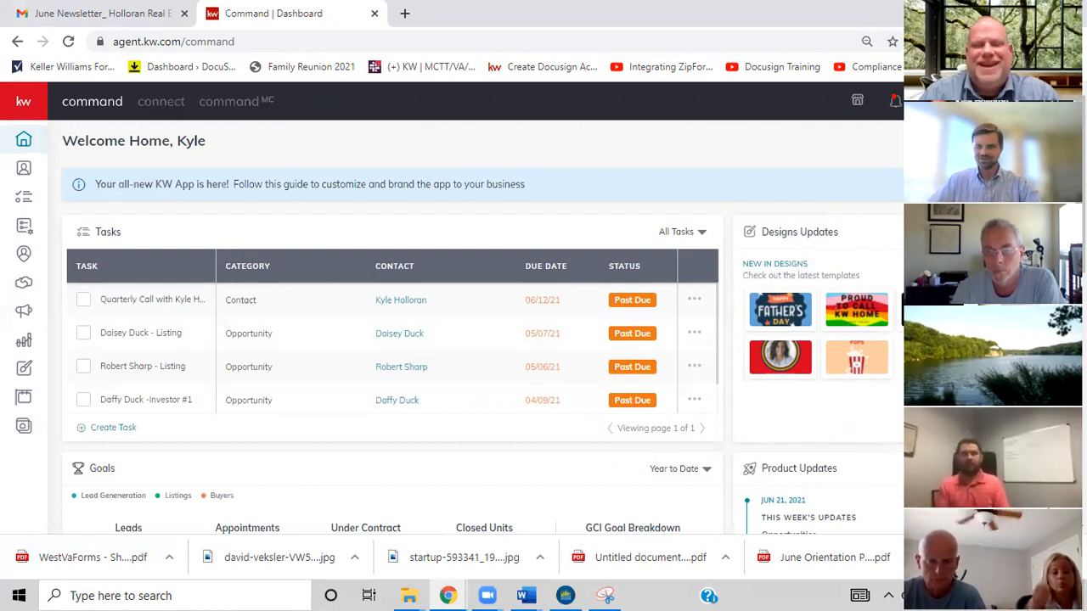
pyautogui.click(1071, 557)
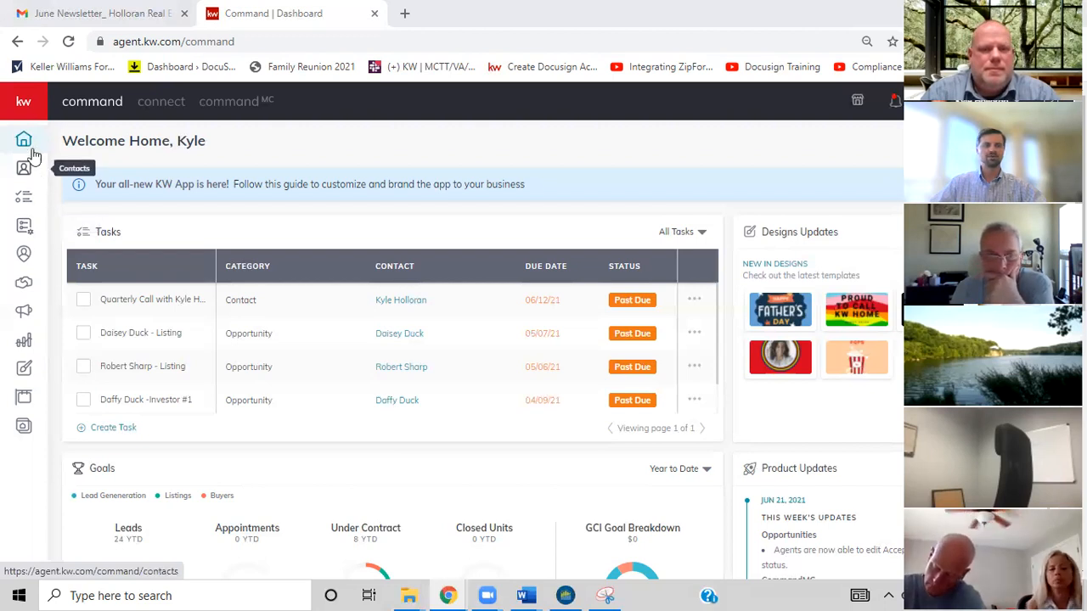
# Open the Designs section, look over the saved print templates, and return to the email templates
pyautogui.click(24, 371)
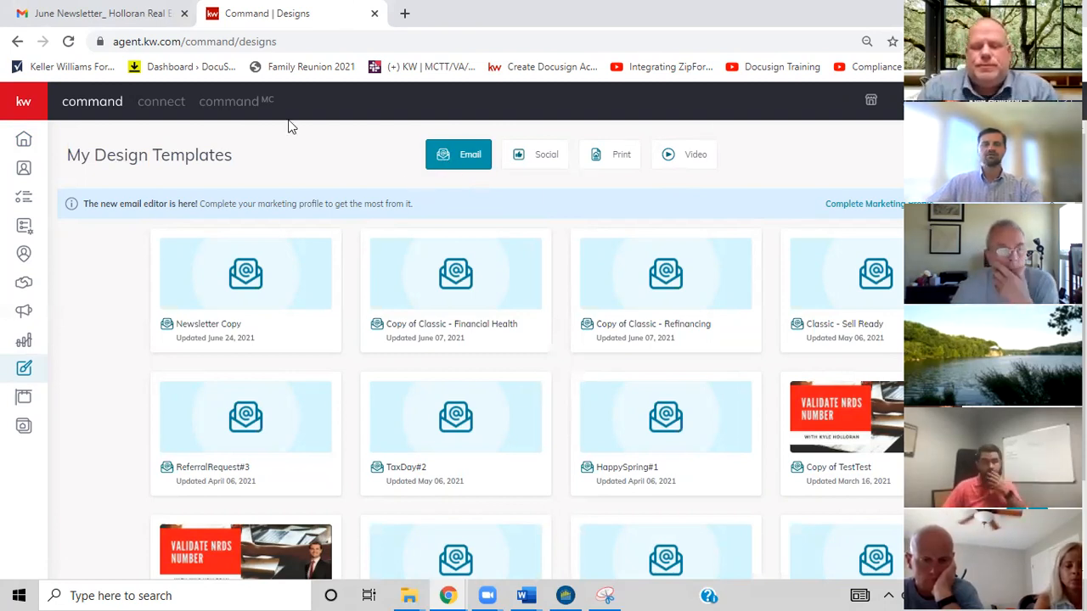
pyautogui.click(636, 161)
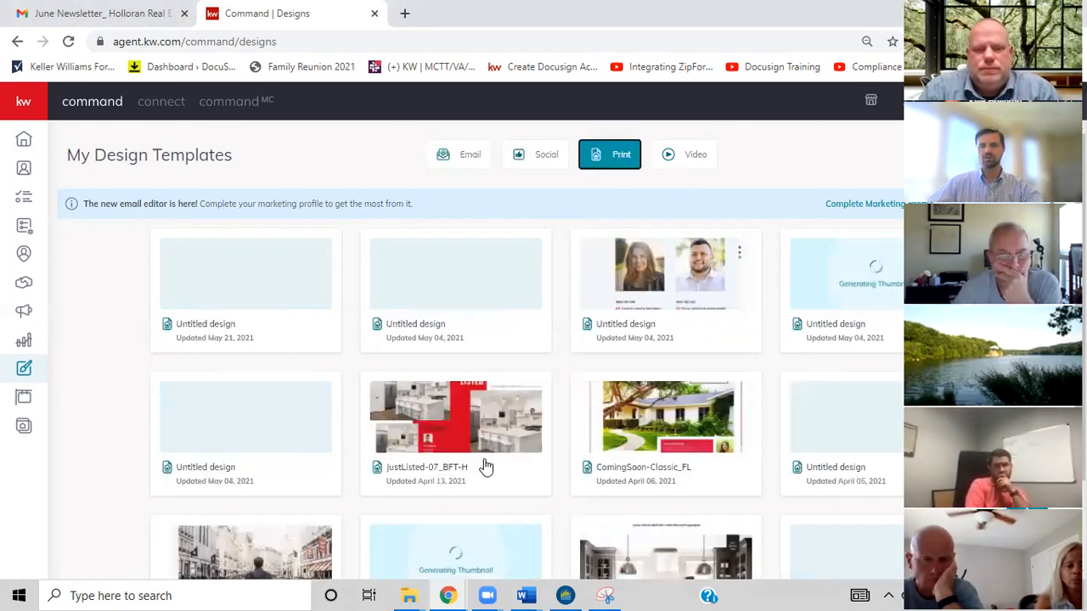
pyautogui.click(443, 160)
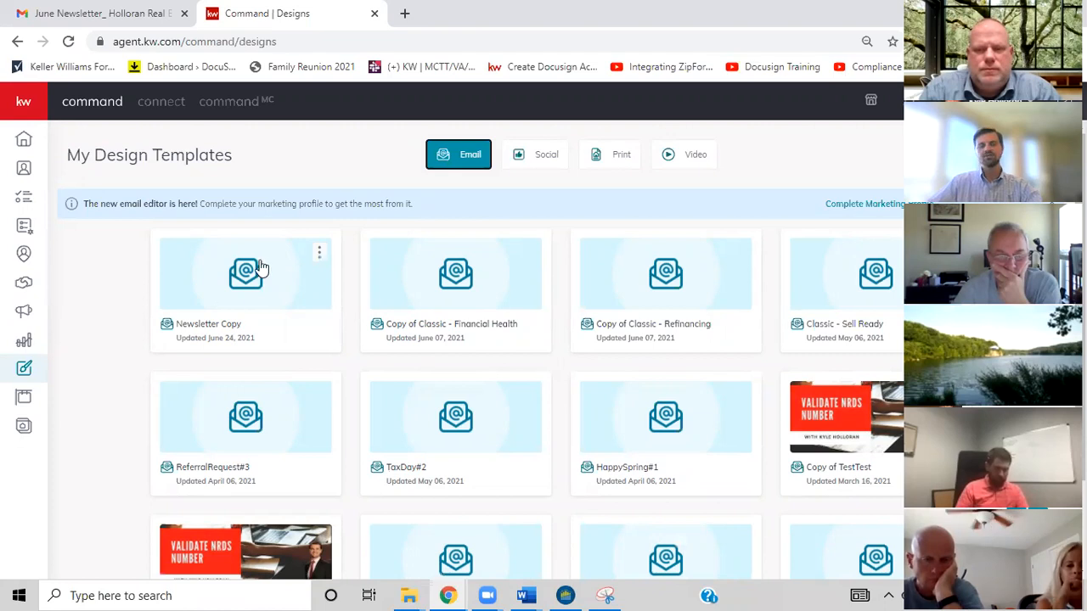
# Display the available actions for the Newsletter Copy template and look over the other saved email templates
pyautogui.click(320, 254)
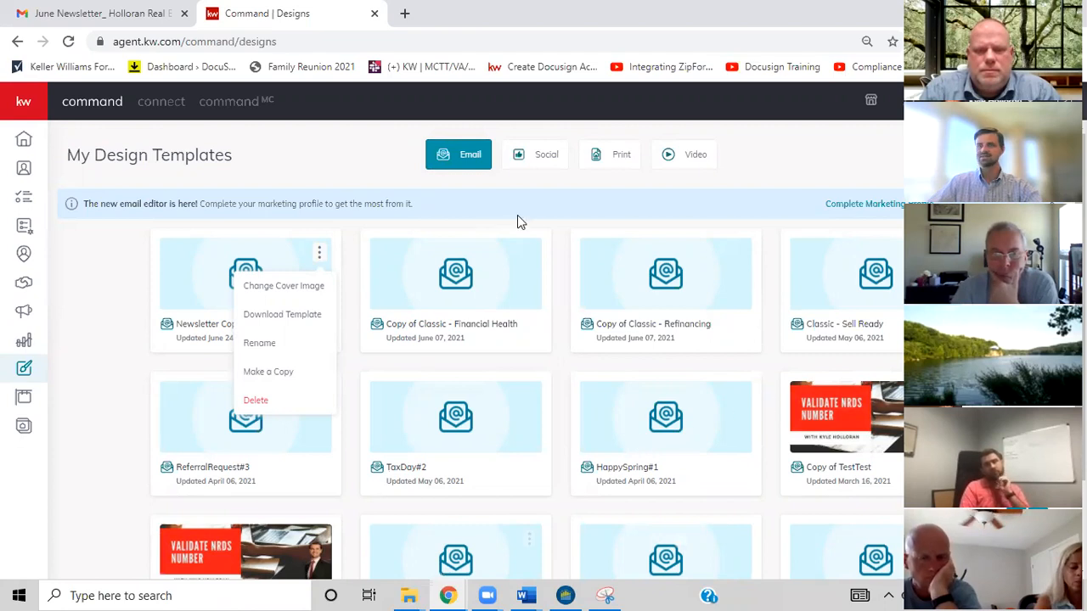
pyautogui.scroll(-1, 573, 397)
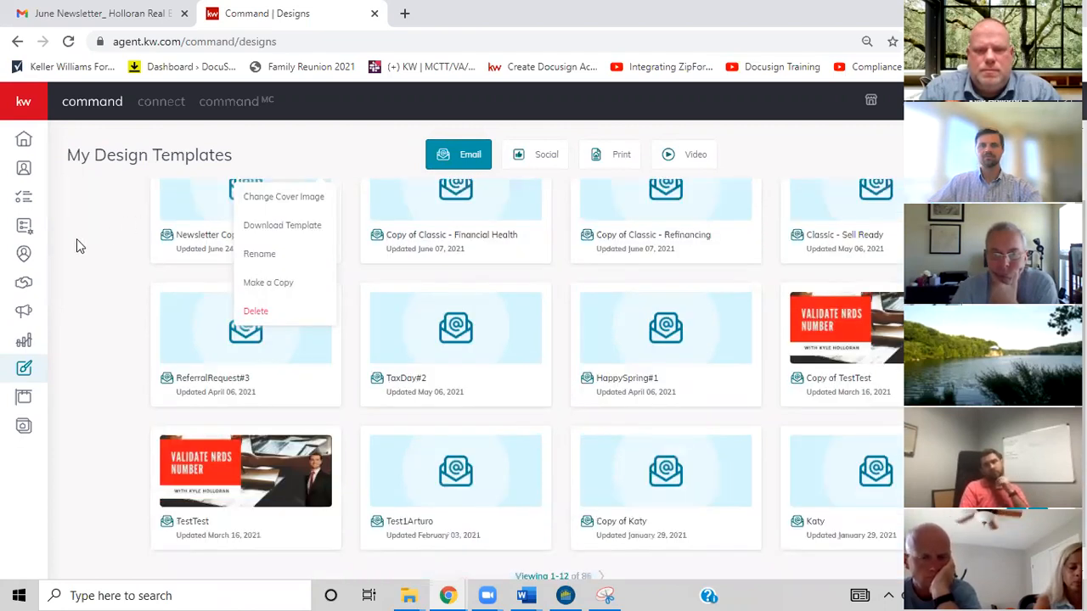
pyautogui.scroll(1, 79, 245)
# Start a new Email design and proceed to the KWRI template selection
pyautogui.click(100, 265)
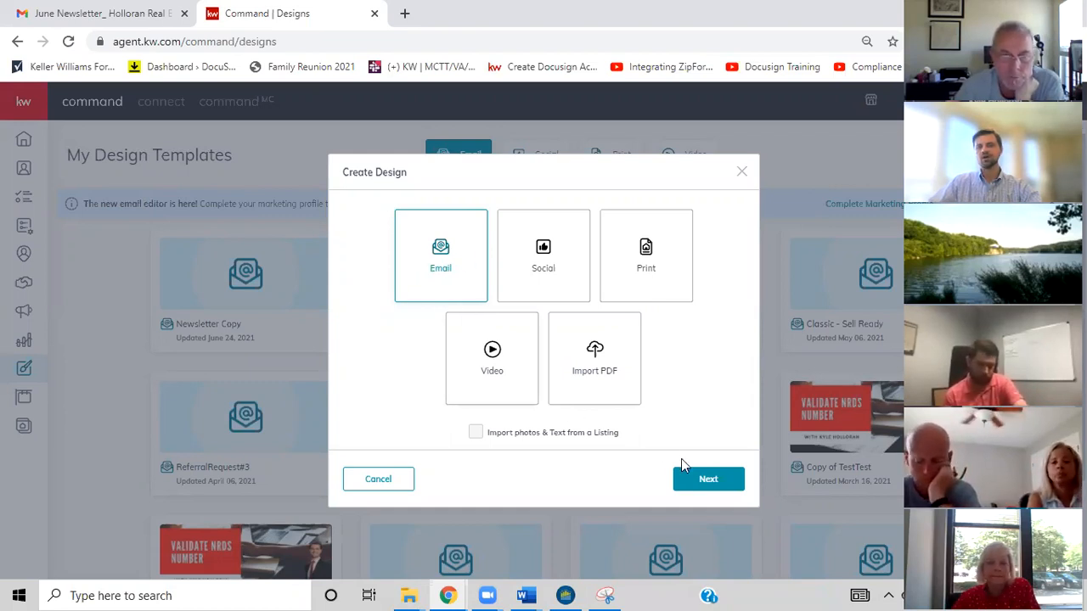
pyautogui.click(705, 481)
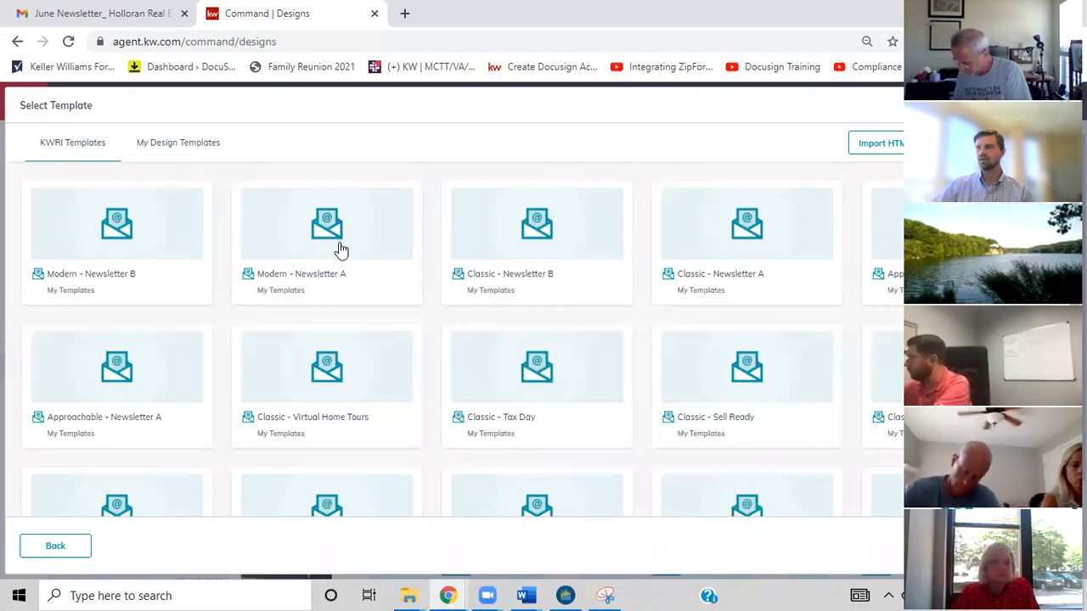
# Look over the saved My Design Templates for comparison and return to the KWRI templates
pyautogui.click(188, 146)
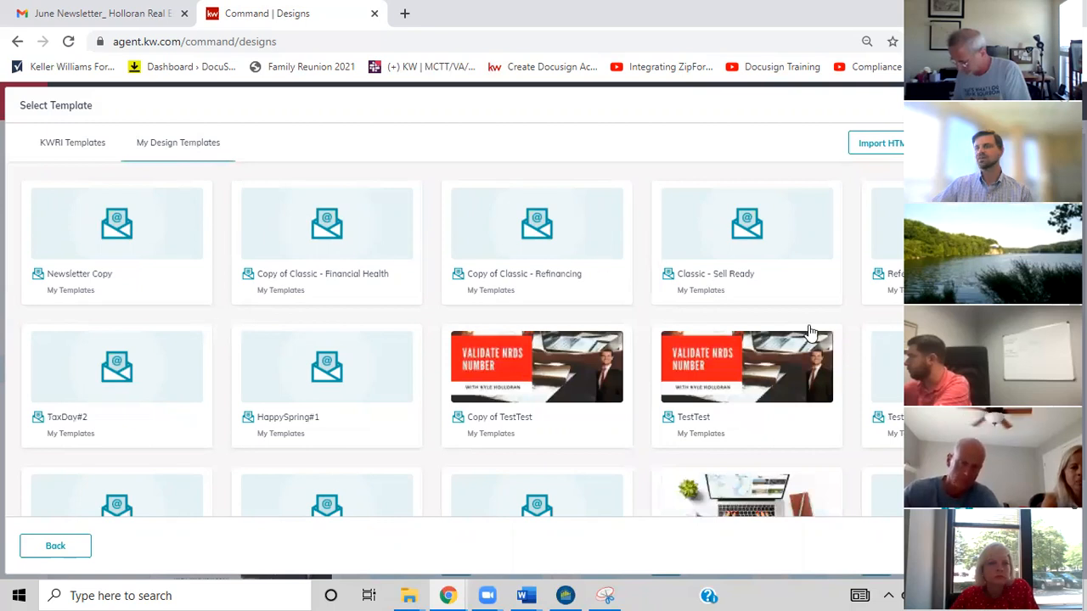
pyautogui.scroll(-1, 811, 331)
pyautogui.scroll(1, 767, 370)
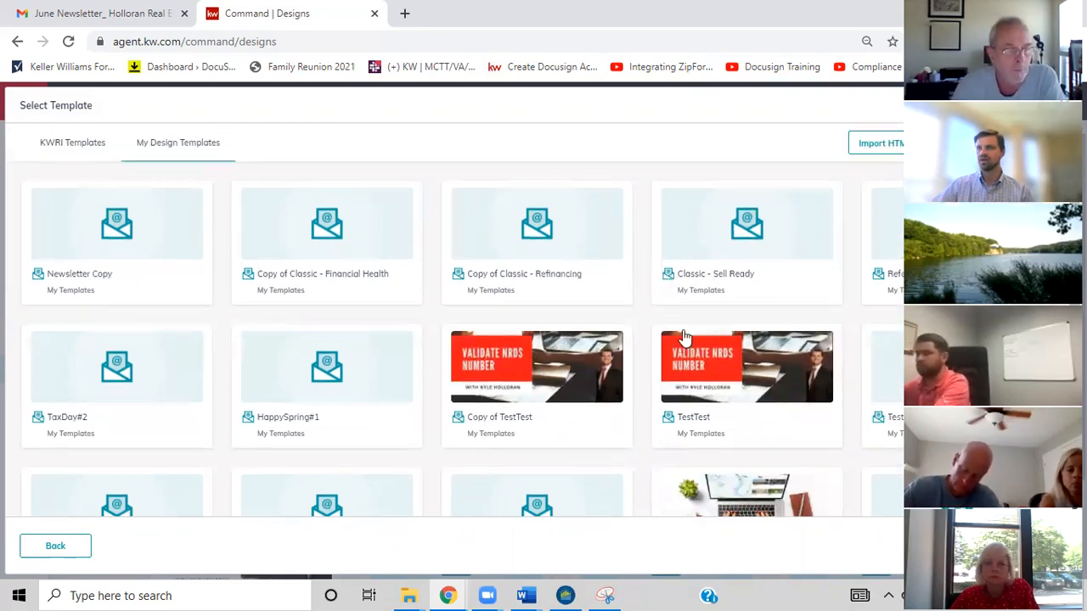
pyautogui.click(115, 146)
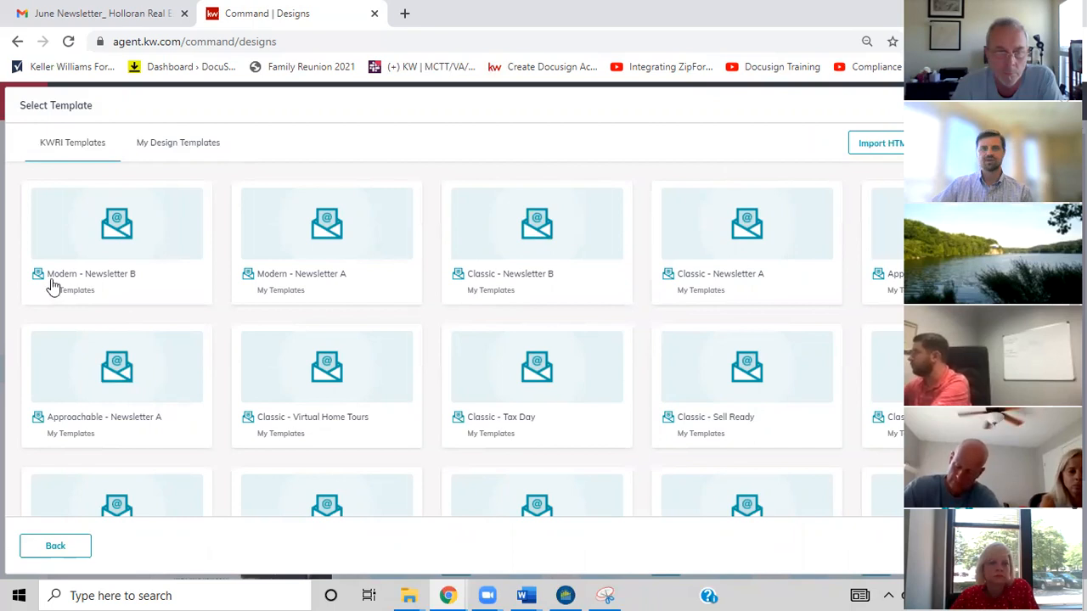
pyautogui.click(184, 151)
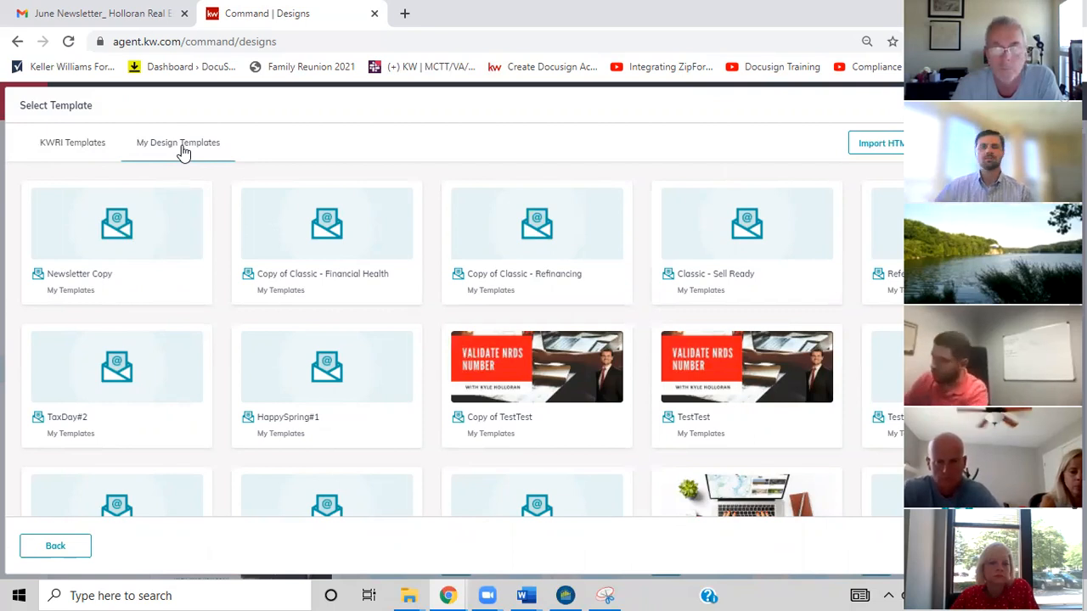
pyautogui.click(97, 150)
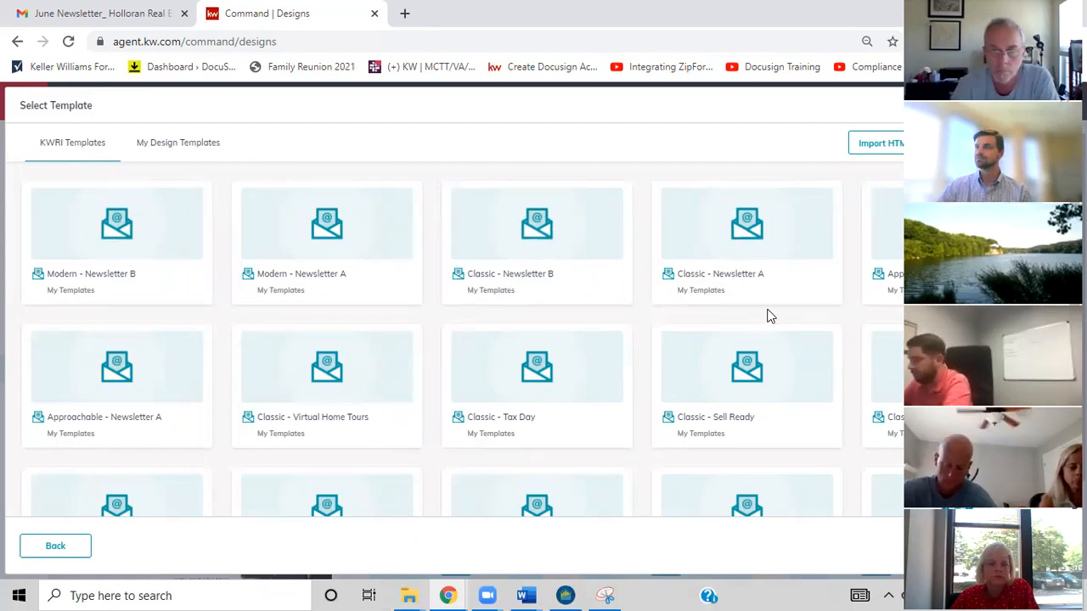
# Browse the KWRI email templates and open Classic - Chill Your Bills in the email editor
pyautogui.scroll(-1, 770, 316)
pyautogui.scroll(-3, 543, 465)
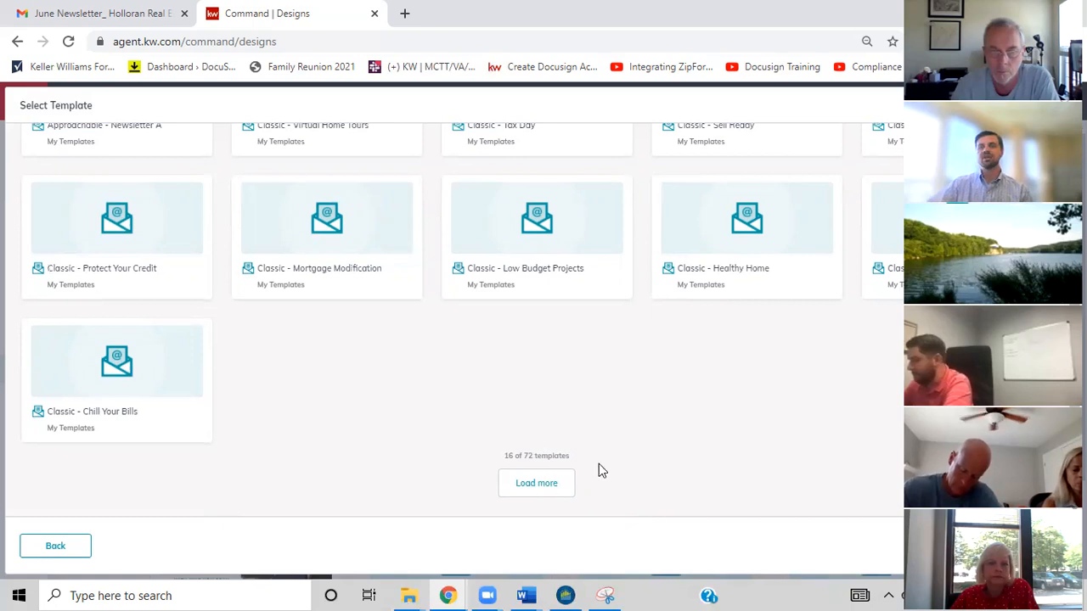
pyautogui.scroll(2, 756, 433)
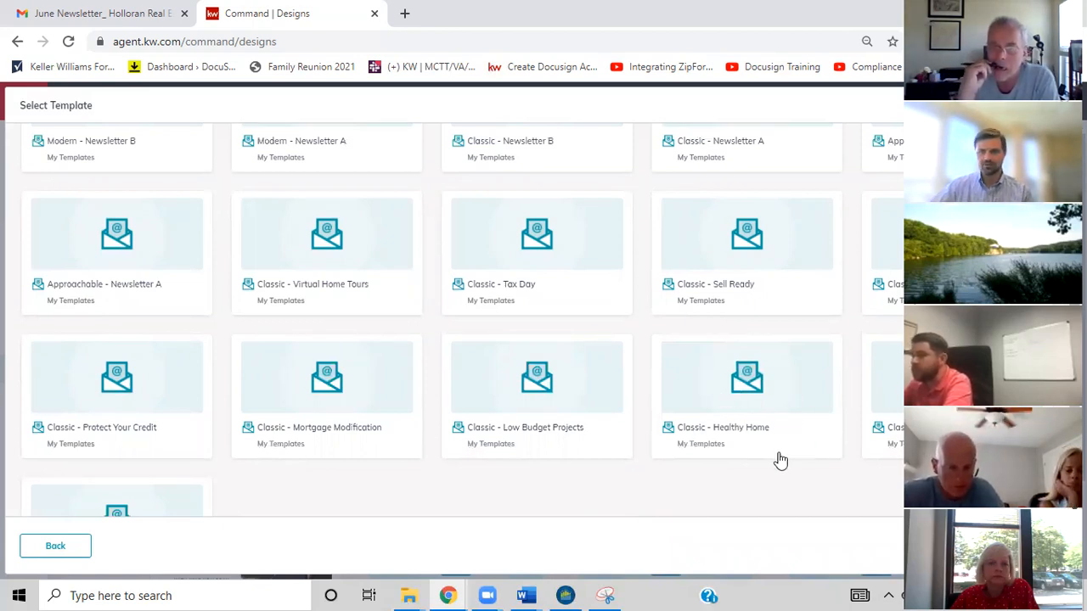
pyautogui.scroll(-1, 750, 400)
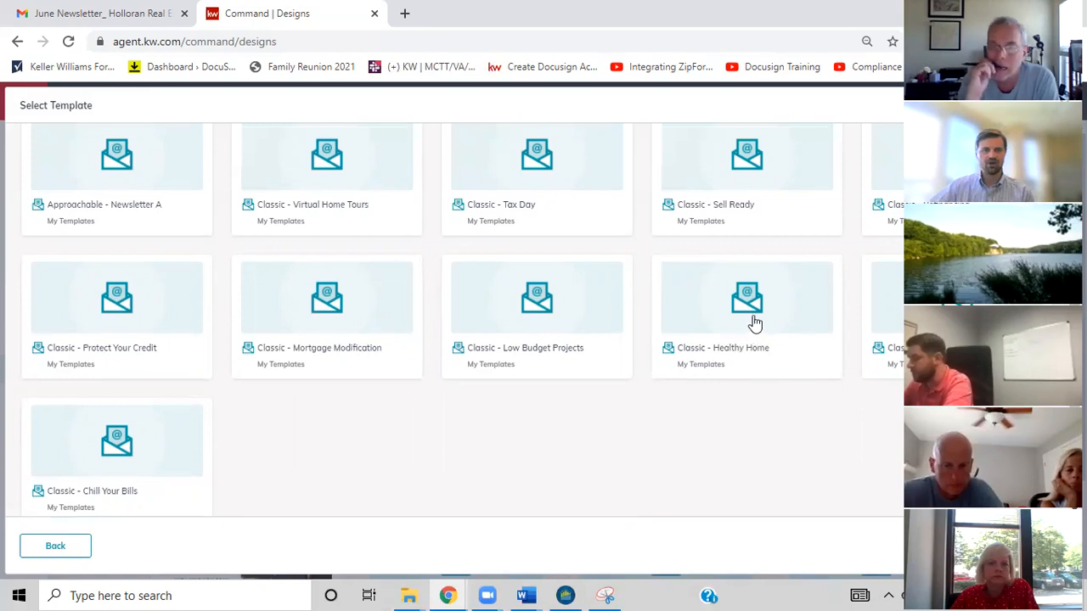
pyautogui.scroll(-1, 148, 450)
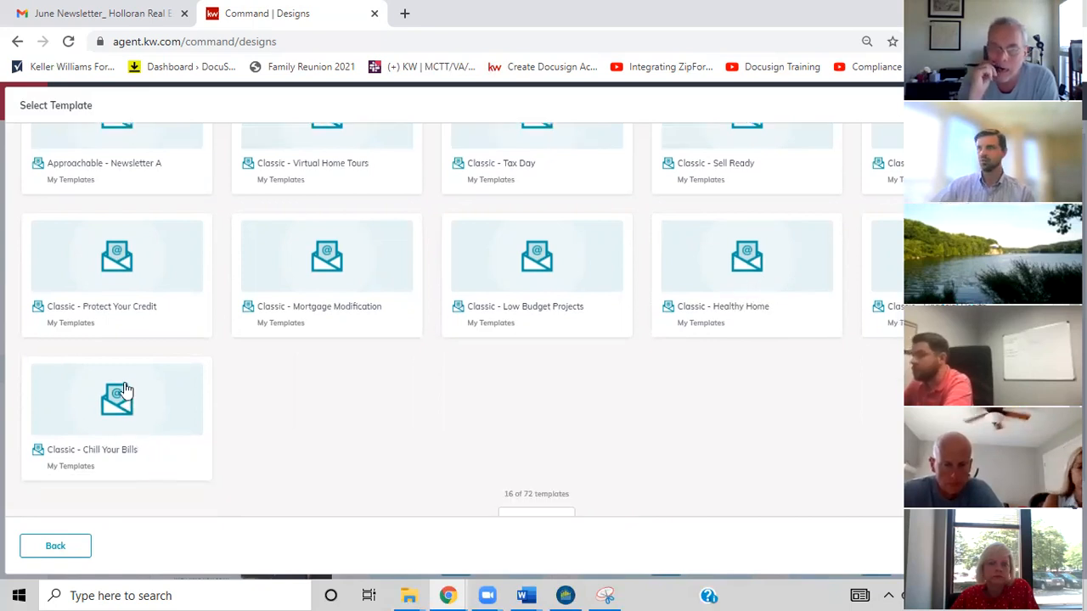
pyautogui.scroll(-1, 125, 389)
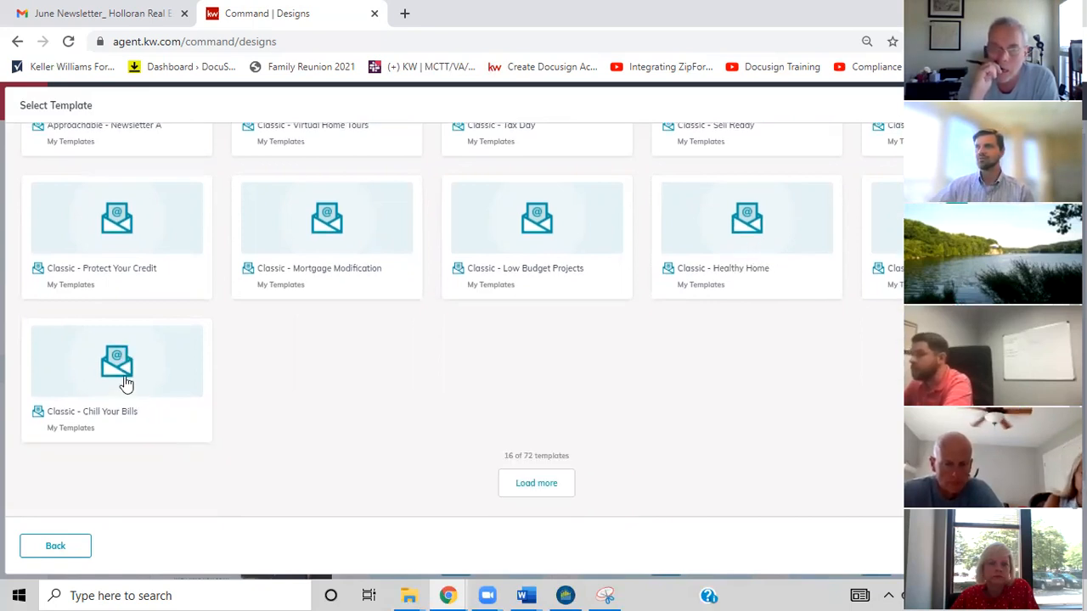
pyautogui.click(134, 372)
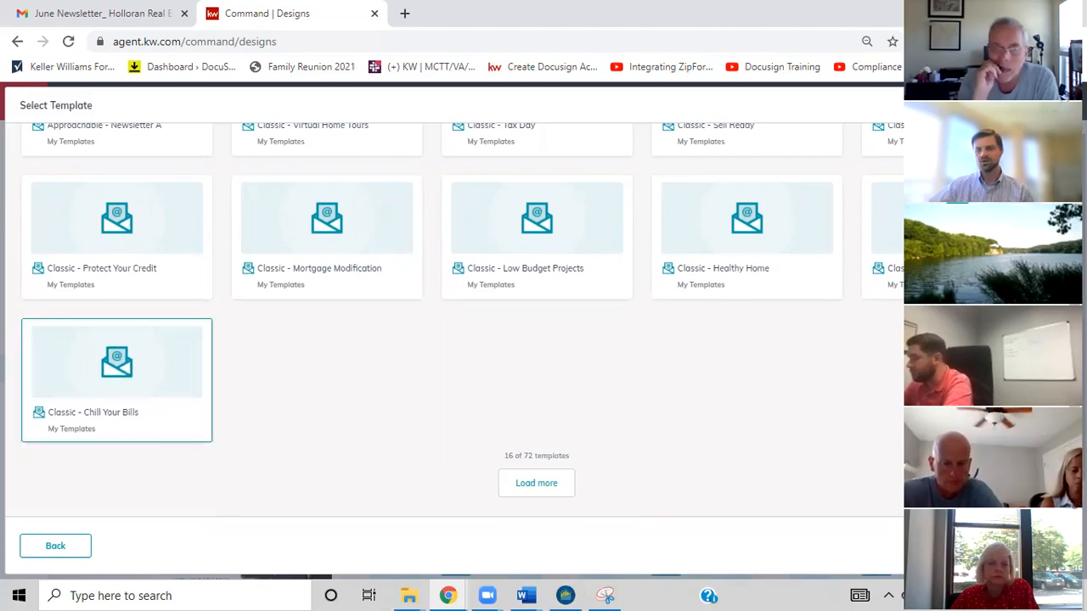
pyautogui.click(822, 552)
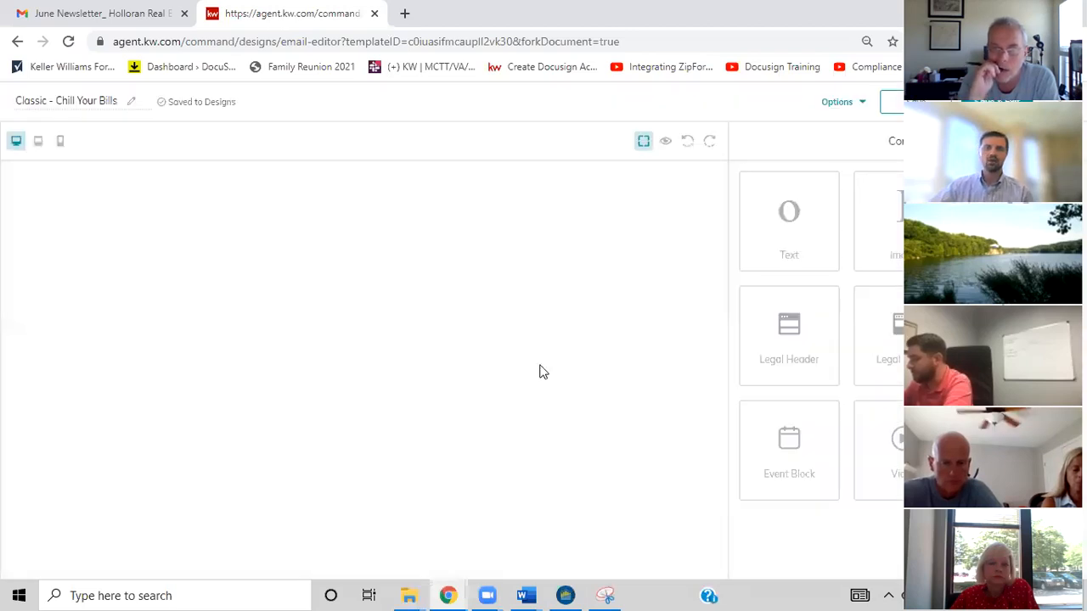
# Examine the Chill Your Bills email from its header and article text to the agent signature and legal footer placeholders
pyautogui.scroll(-2, 331, 283)
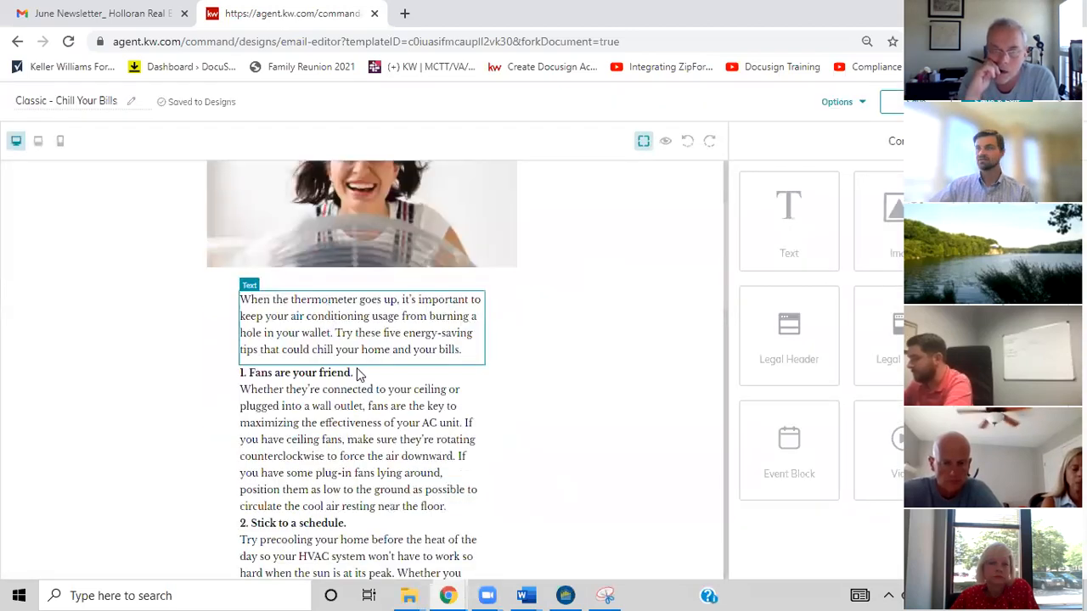
pyautogui.scroll(-1, 357, 375)
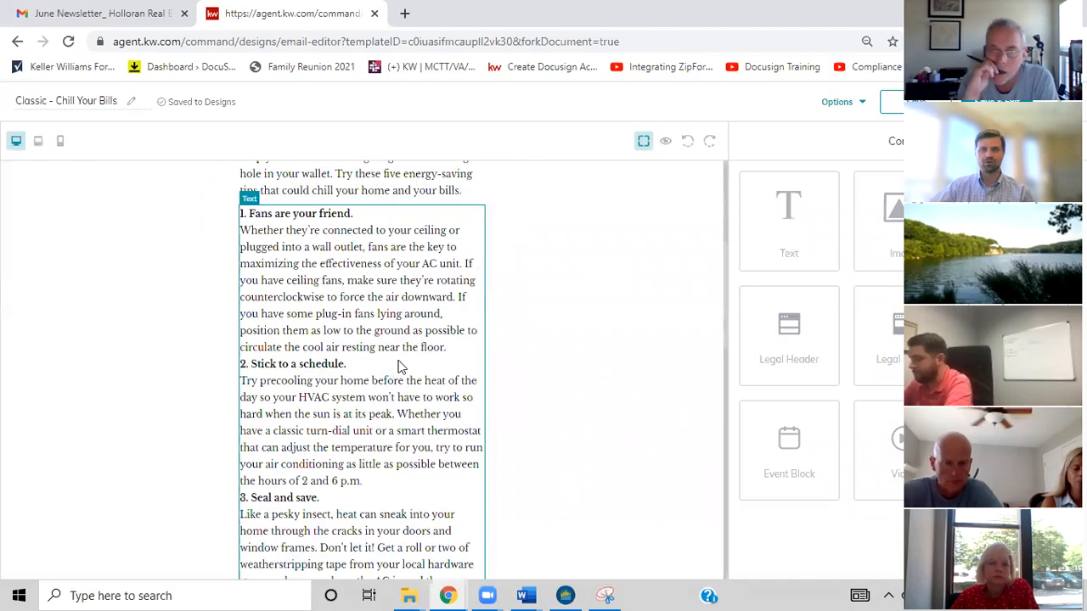
pyautogui.scroll(-2, 401, 366)
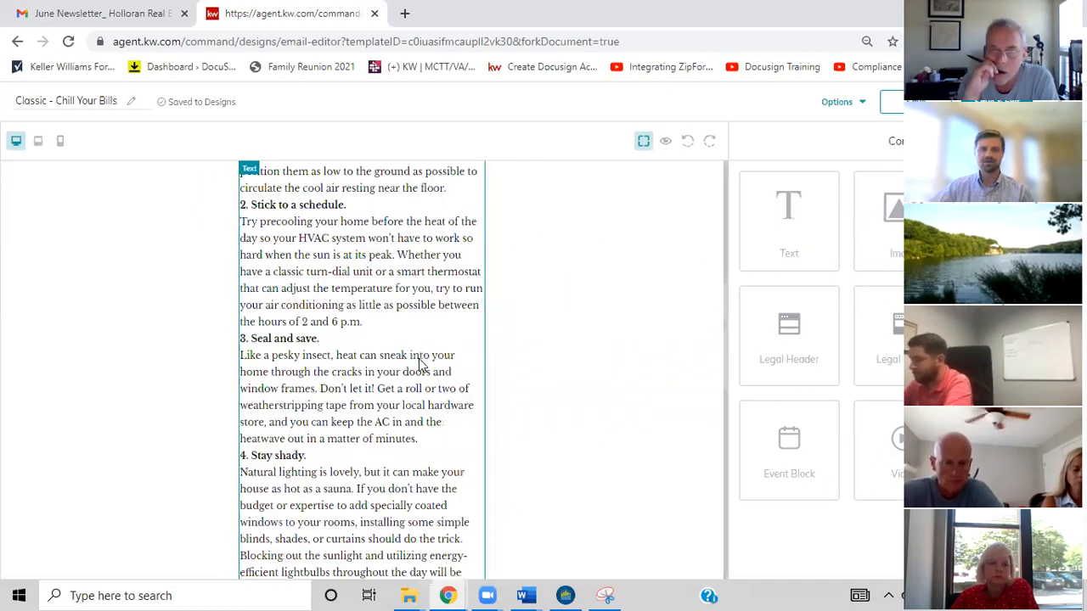
pyautogui.scroll(-4, 418, 363)
pyautogui.scroll(-1, 421, 376)
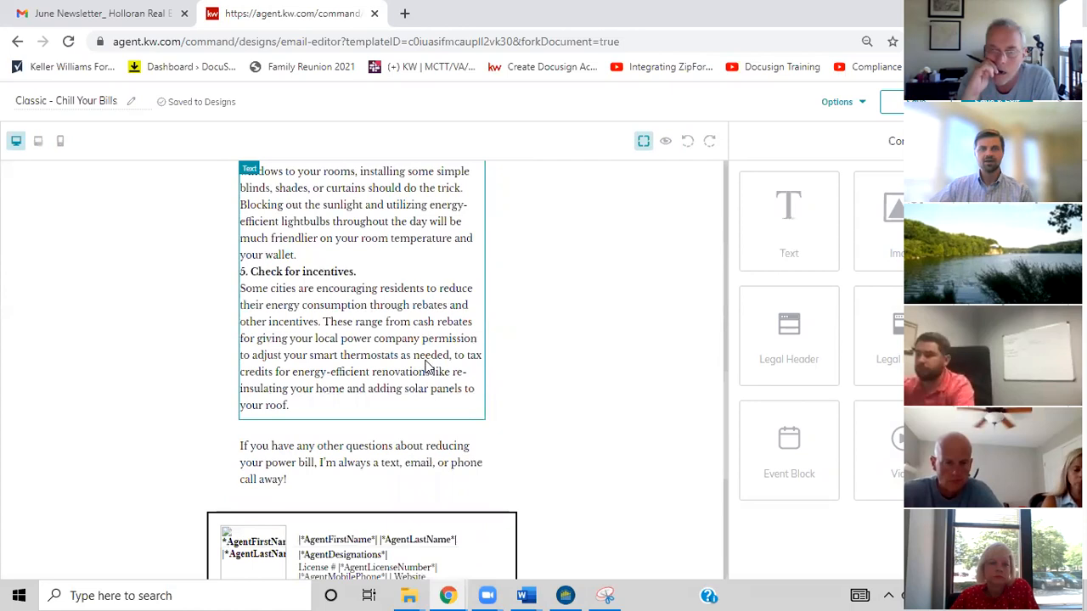
pyautogui.scroll(15, 427, 365)
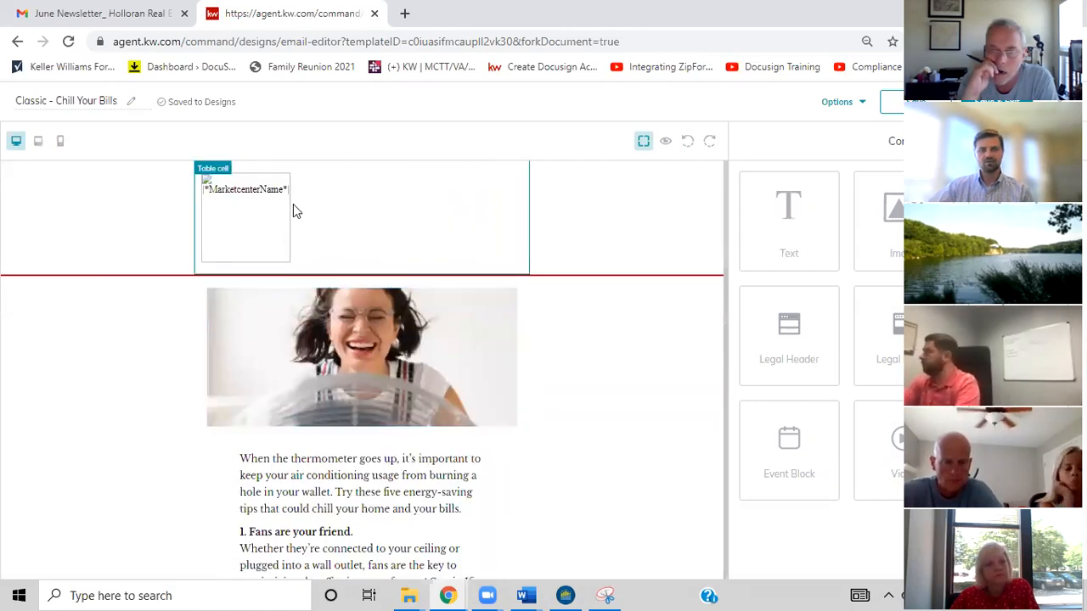
pyautogui.scroll(-3, 449, 336)
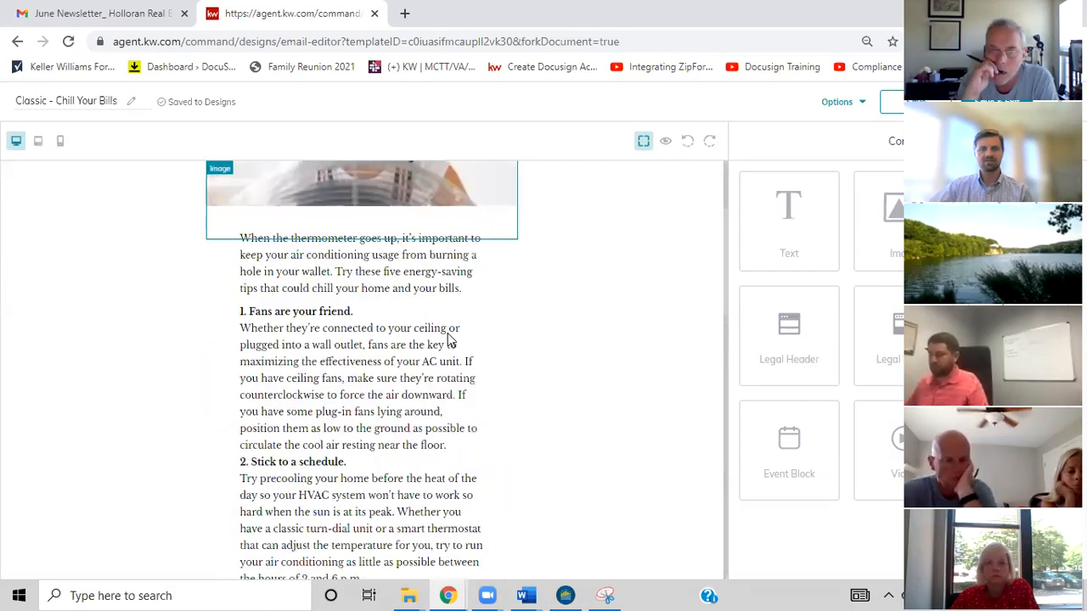
pyautogui.scroll(-10, 449, 339)
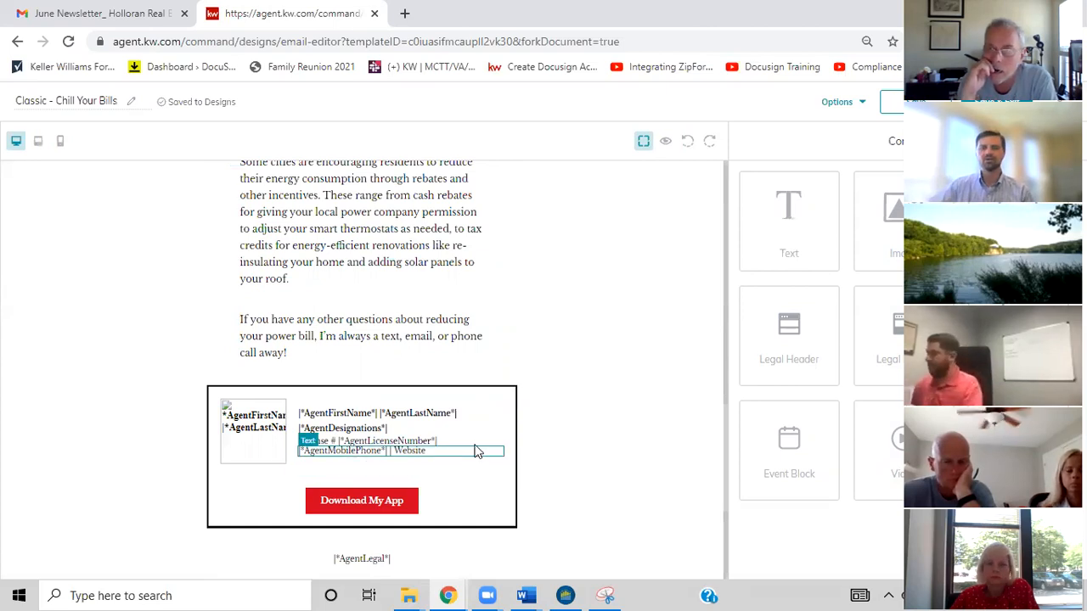
pyautogui.scroll(1, 476, 452)
pyautogui.scroll(-4, 445, 406)
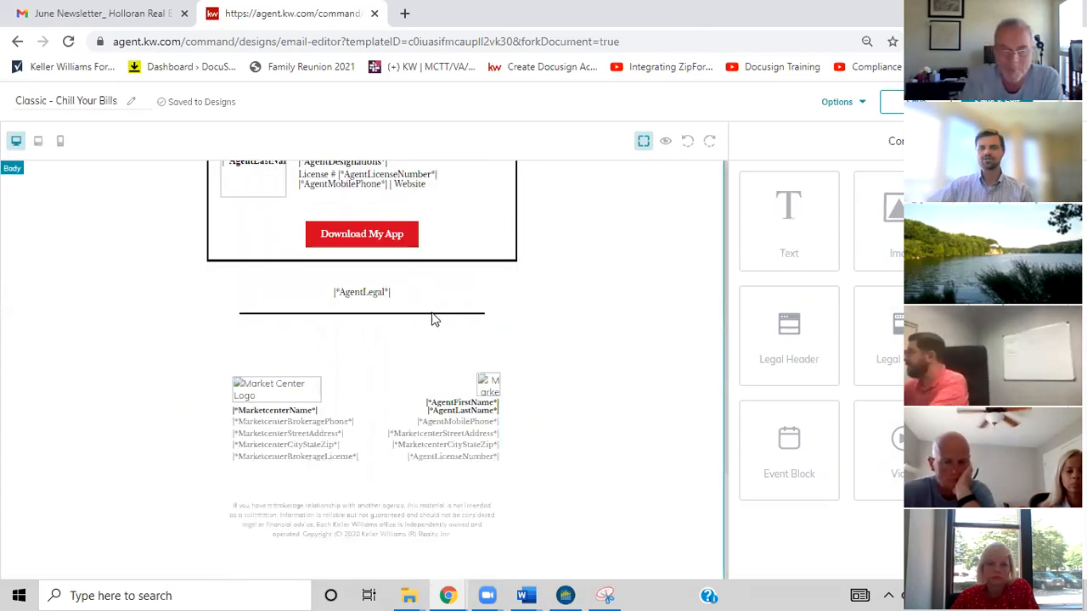
pyautogui.scroll(15, 435, 318)
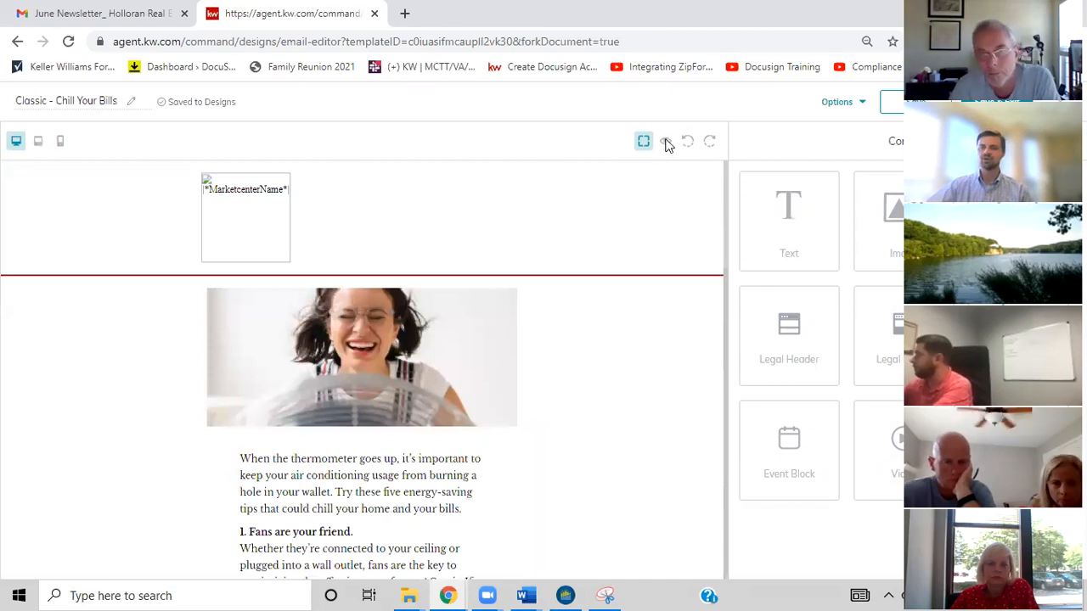
# Preview the email in desktop layout and check how the agent details, market center logo and footer are filled in
pyautogui.click(666, 141)
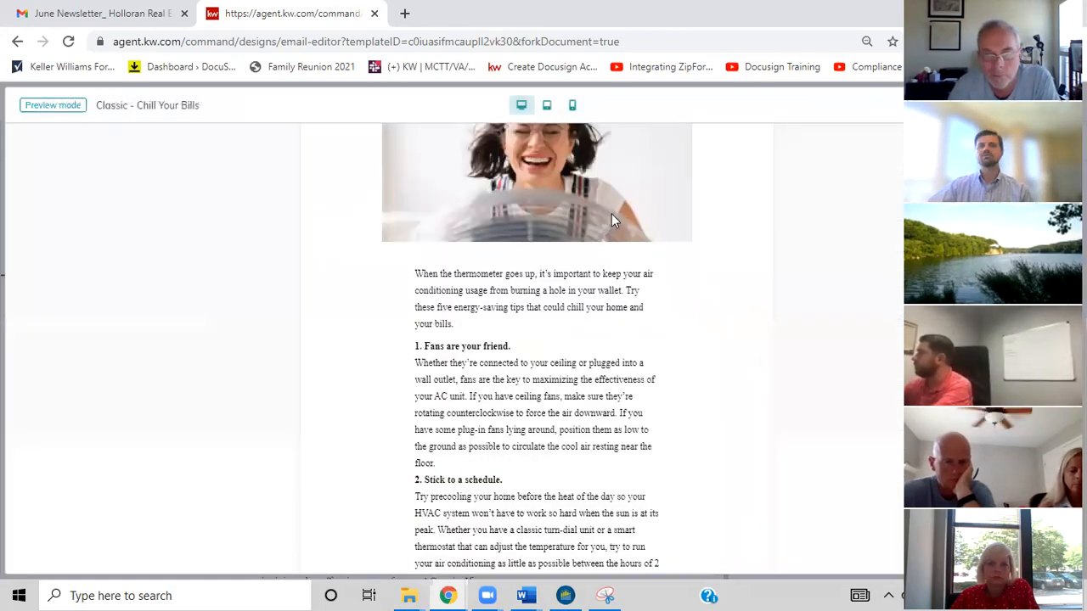
pyautogui.scroll(-5, 611, 214)
pyautogui.scroll(-4, 623, 218)
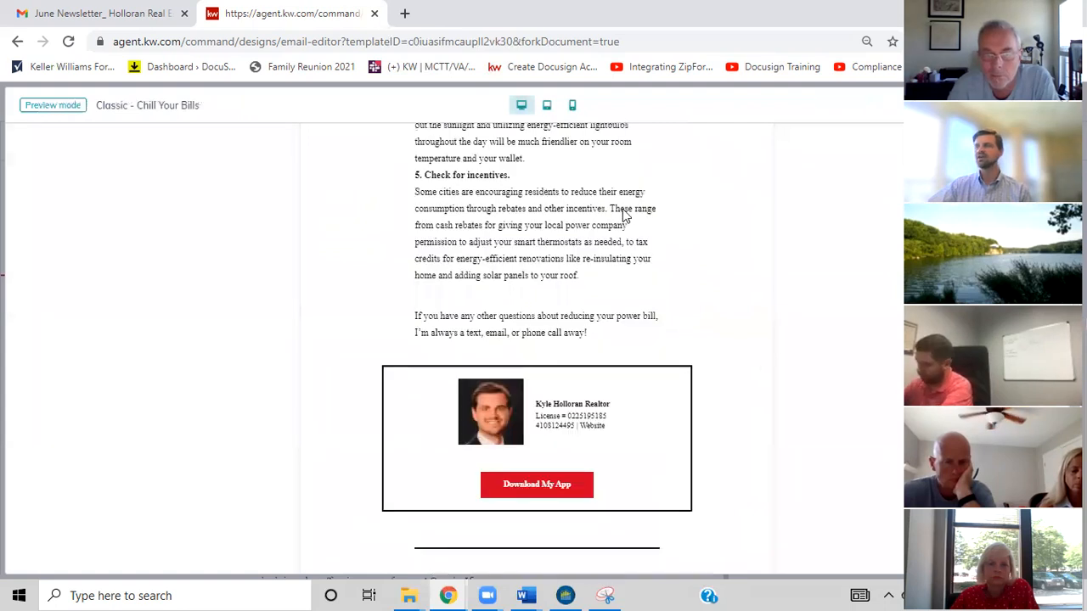
pyautogui.scroll(-2, 625, 215)
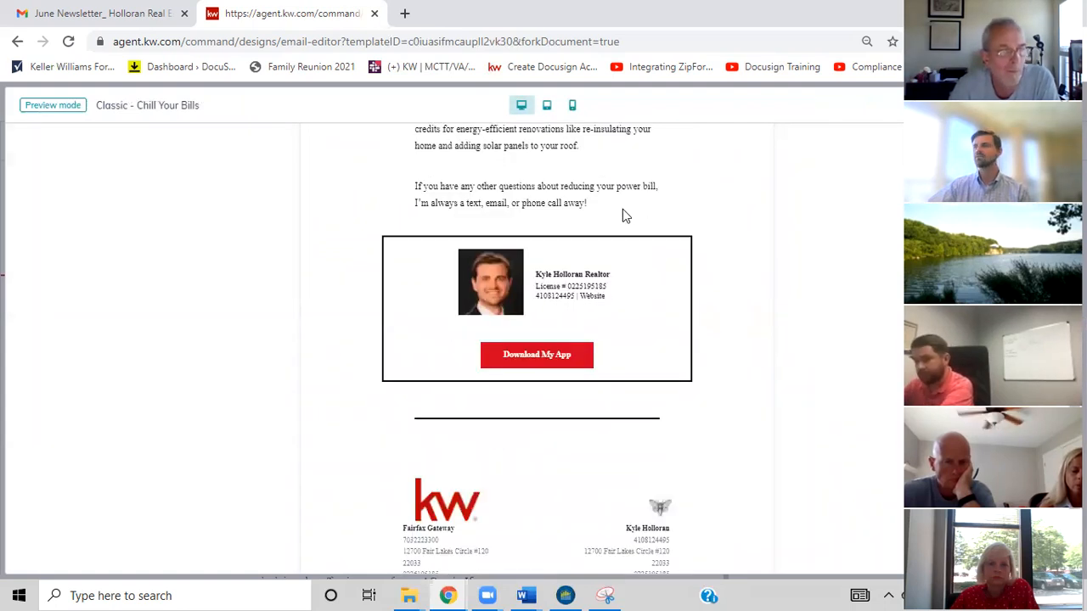
pyautogui.scroll(-2, 624, 215)
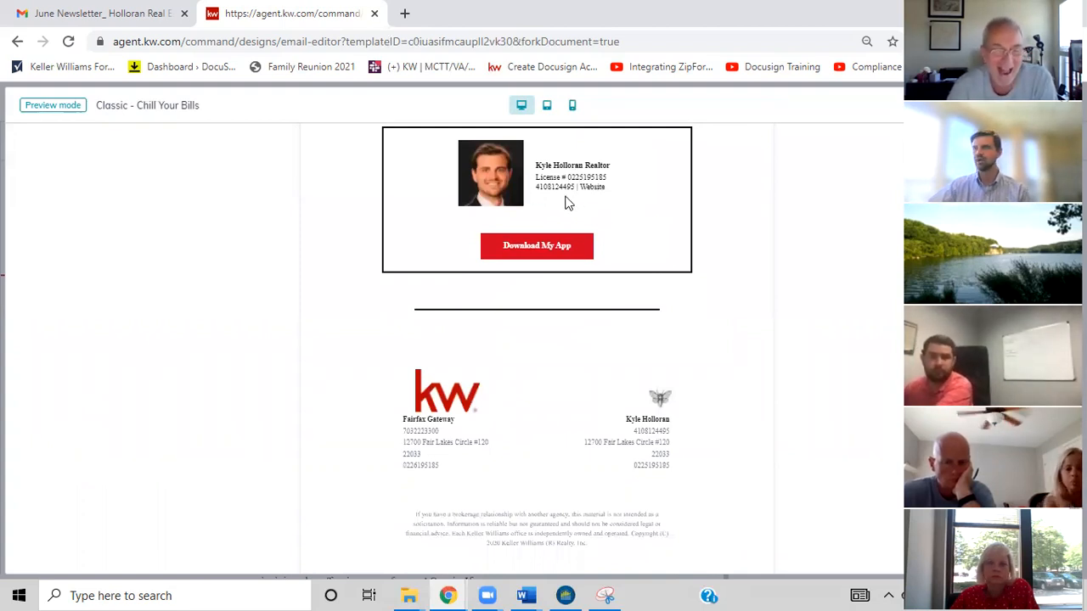
pyautogui.scroll(-1, 515, 334)
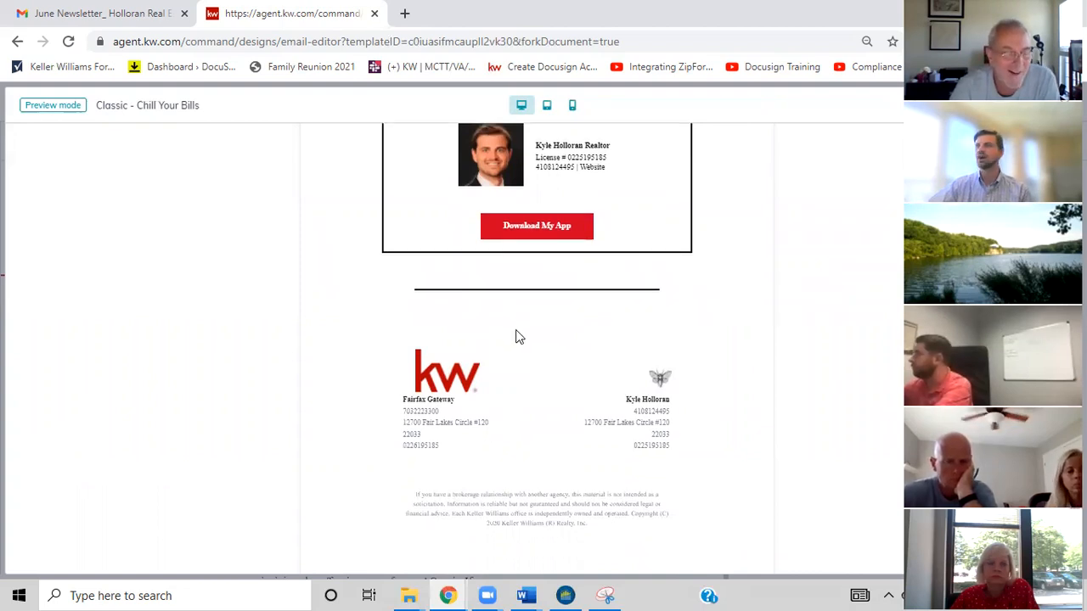
pyautogui.scroll(15, 526, 339)
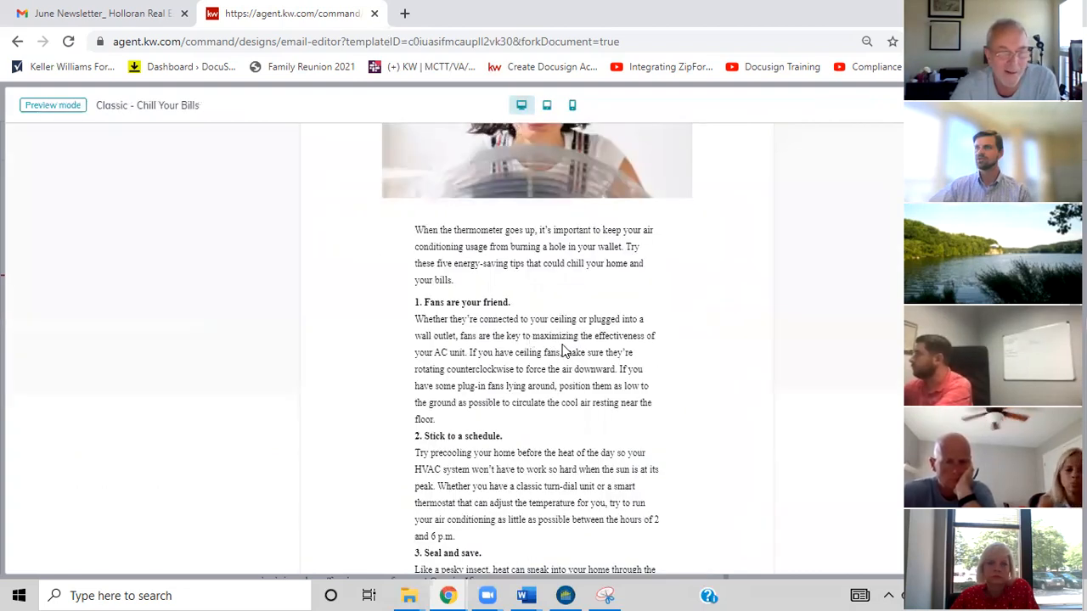
pyautogui.scroll(3, 565, 348)
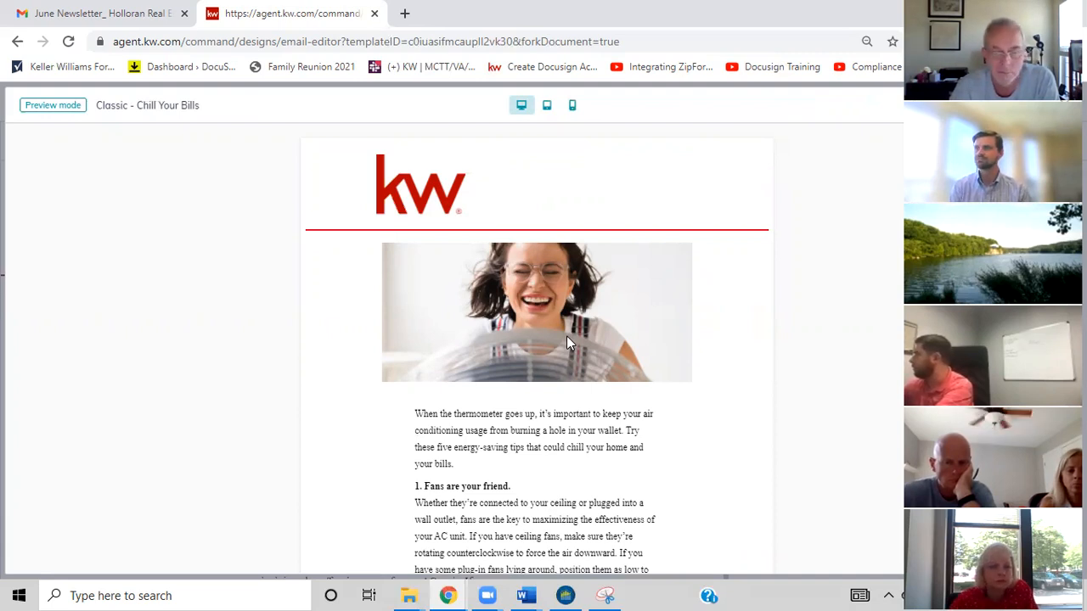
# Preview the email in tablet and phone layouts, checking the phone version through to the legal footer
pyautogui.click(546, 107)
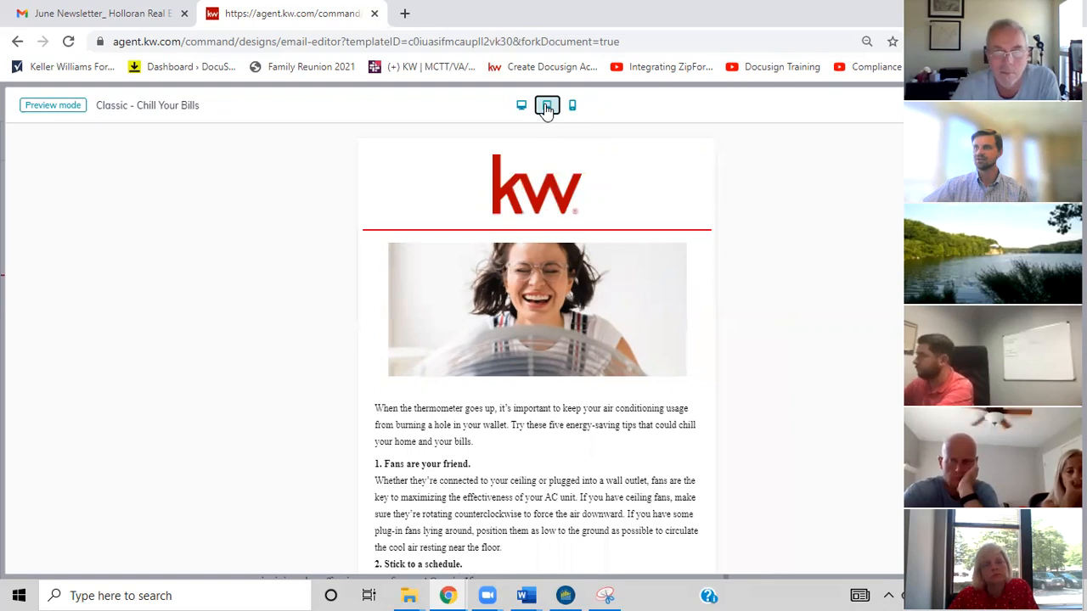
pyautogui.click(573, 107)
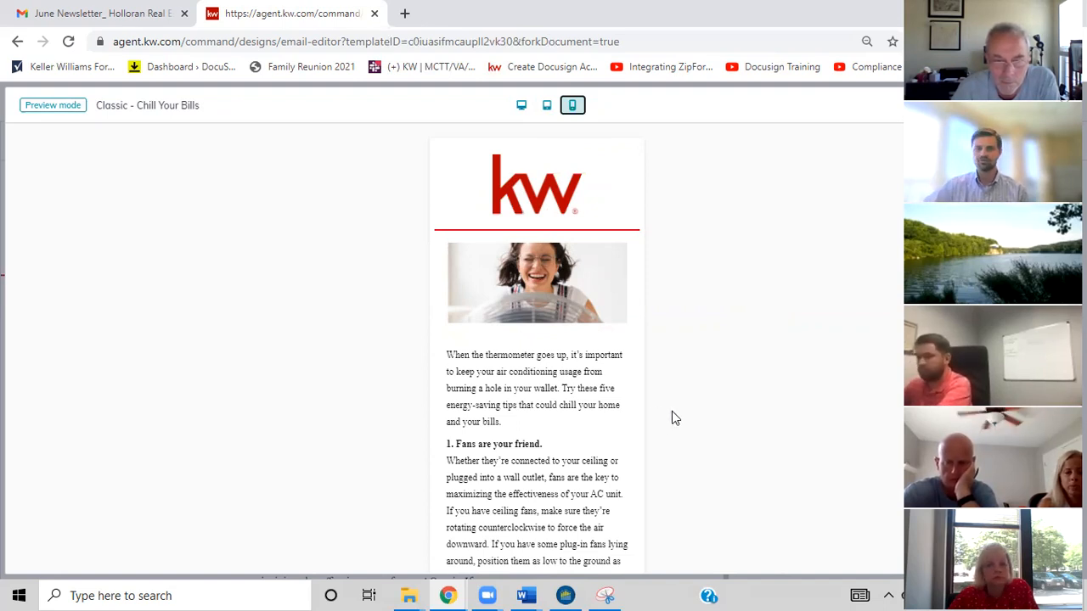
pyautogui.scroll(-5, 694, 401)
pyautogui.scroll(-5, 704, 399)
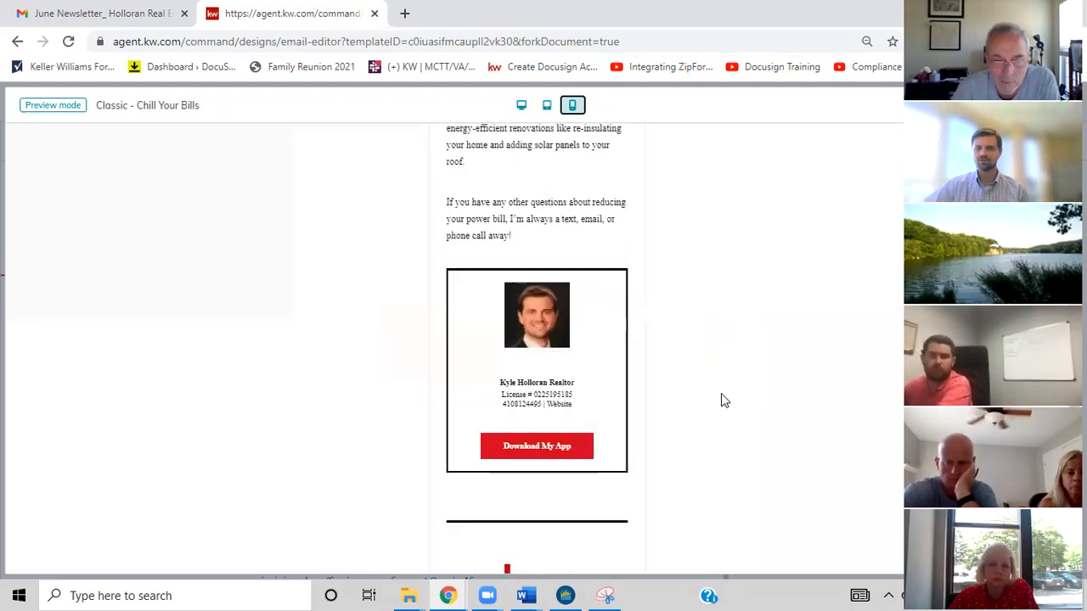
pyautogui.scroll(-3, 722, 396)
pyautogui.scroll(-1, 725, 395)
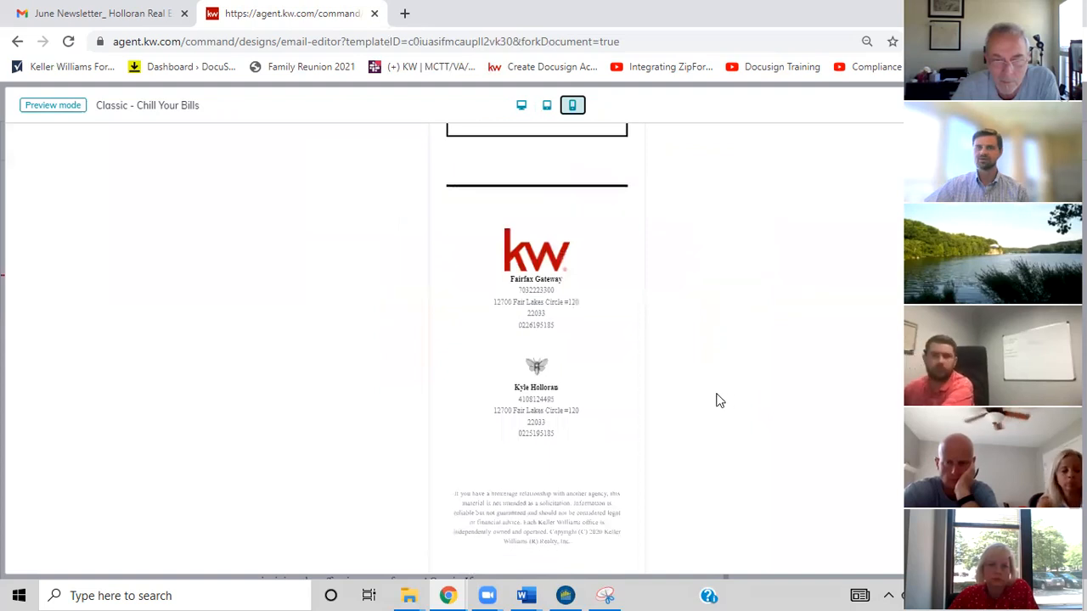
pyautogui.scroll(15, 716, 394)
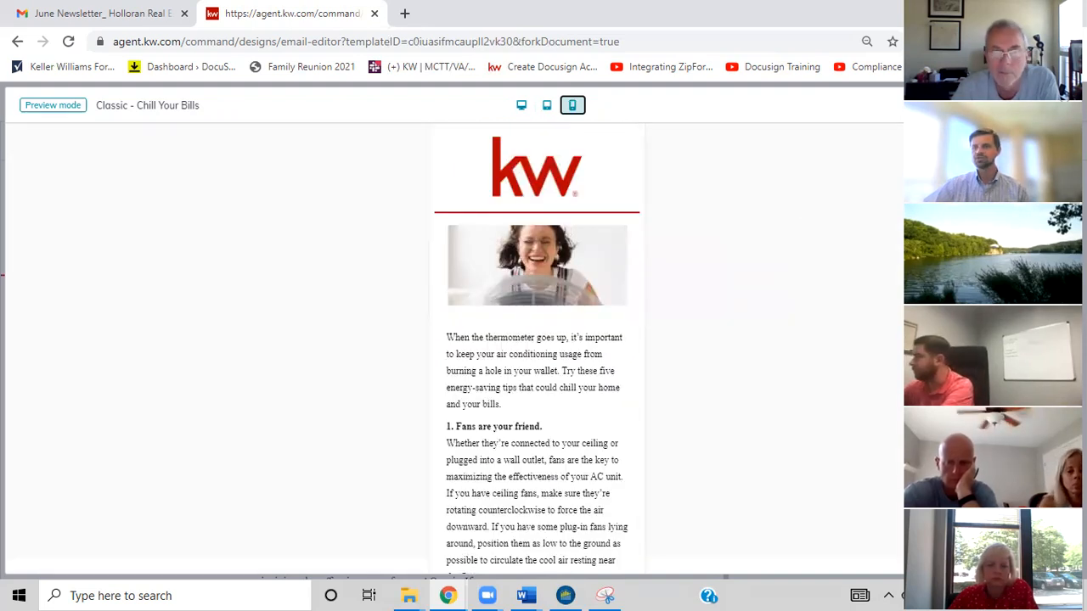
# Close the preview and exit the Chill Your Bills email, discarding the changes
pyautogui.press('Escape')
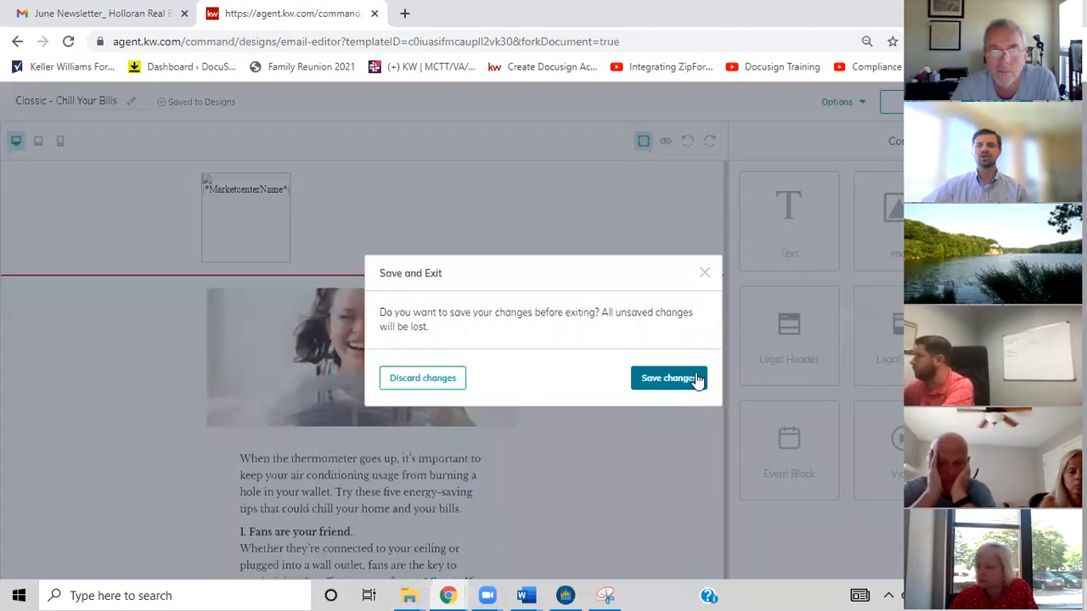
pyautogui.click(464, 387)
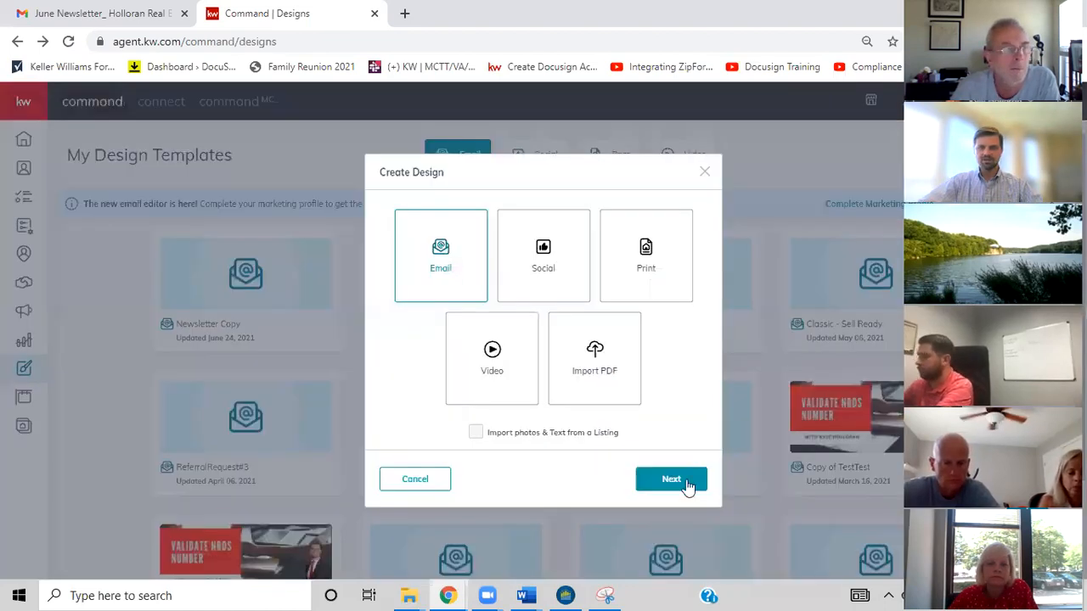
# Create an email design from the KWRI template Classic - Newsletter B
pyautogui.click(686, 483)
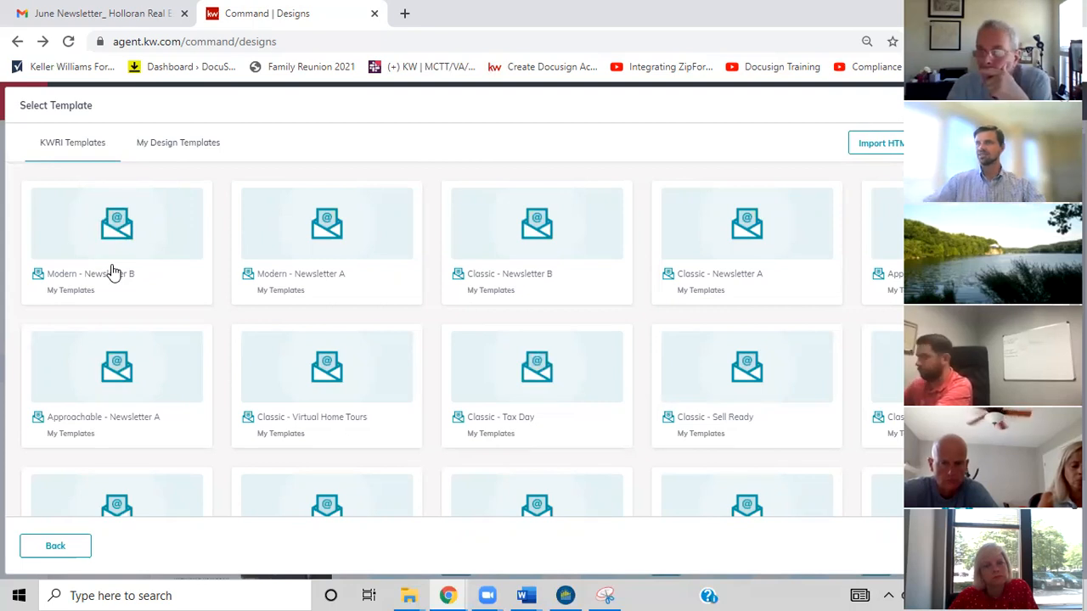
pyautogui.click(493, 230)
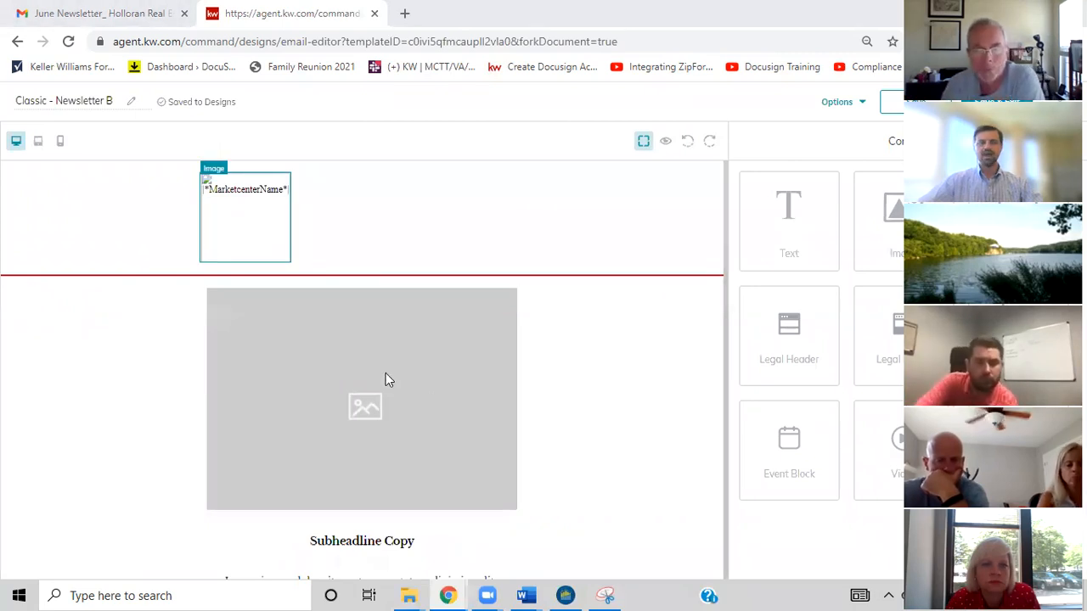
# Examine the template's image, subheadline, text and link button sections down to the agent contact box and legal placeholder
pyautogui.scroll(-3, 641, 295)
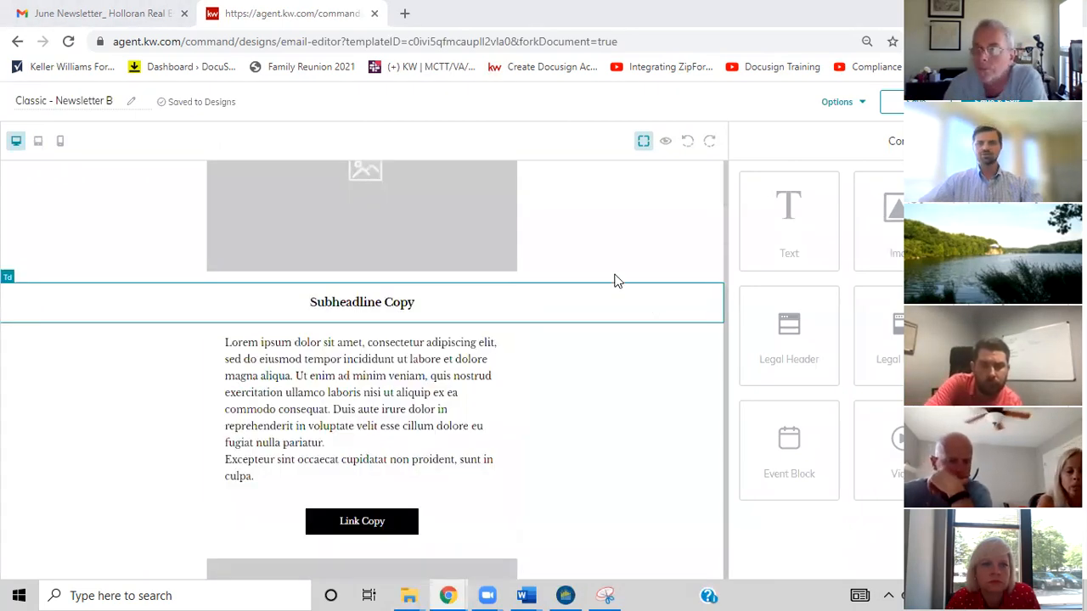
pyautogui.scroll(-4, 611, 283)
pyautogui.scroll(-2, 597, 286)
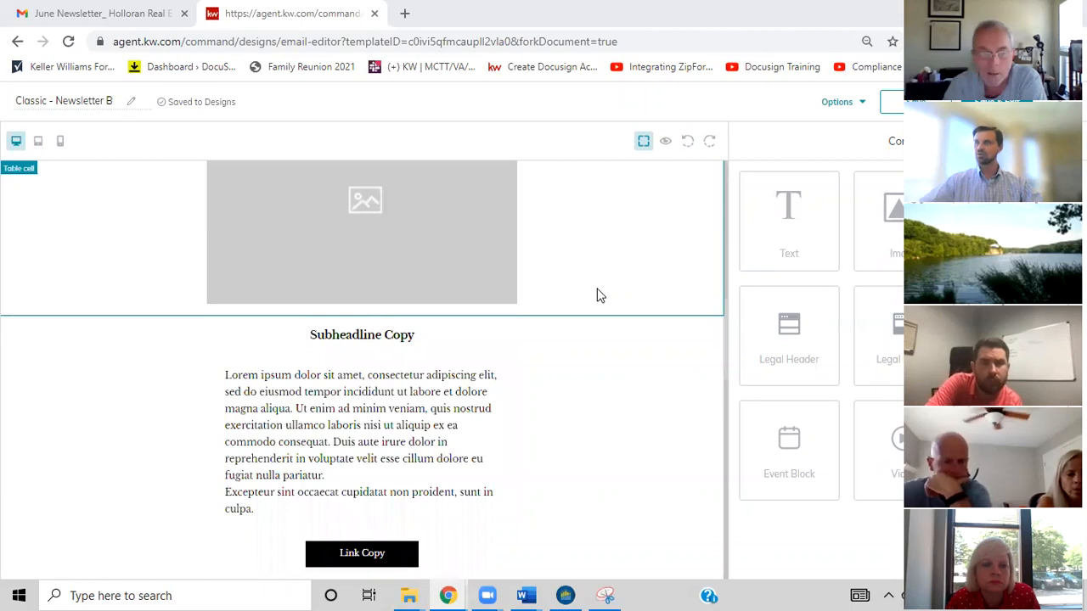
pyautogui.scroll(-2, 599, 288)
pyautogui.scroll(-1, 599, 291)
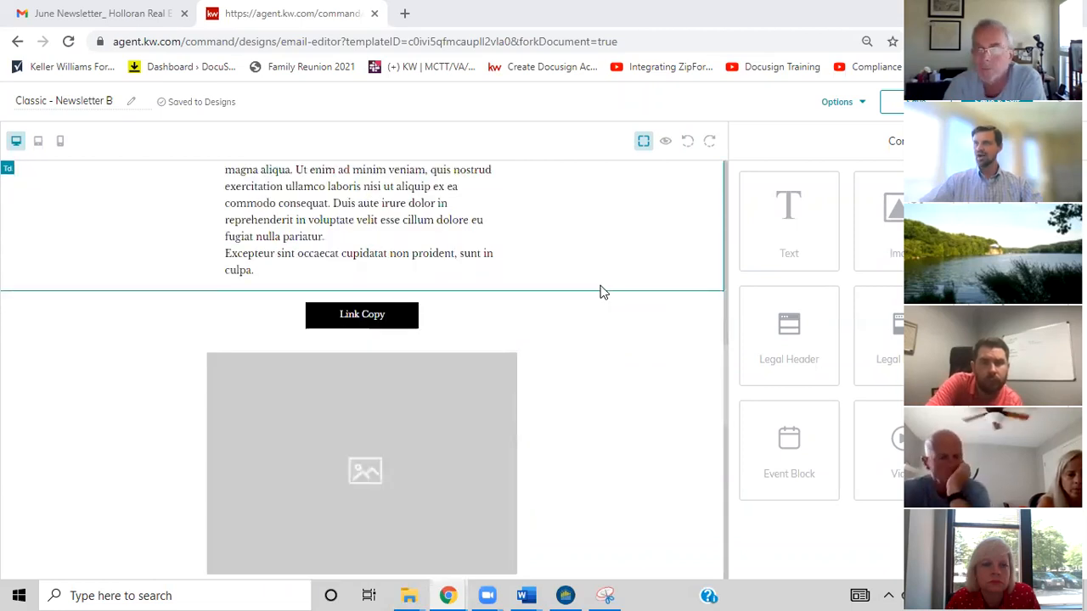
pyautogui.scroll(-3, 602, 290)
pyautogui.scroll(-3, 565, 344)
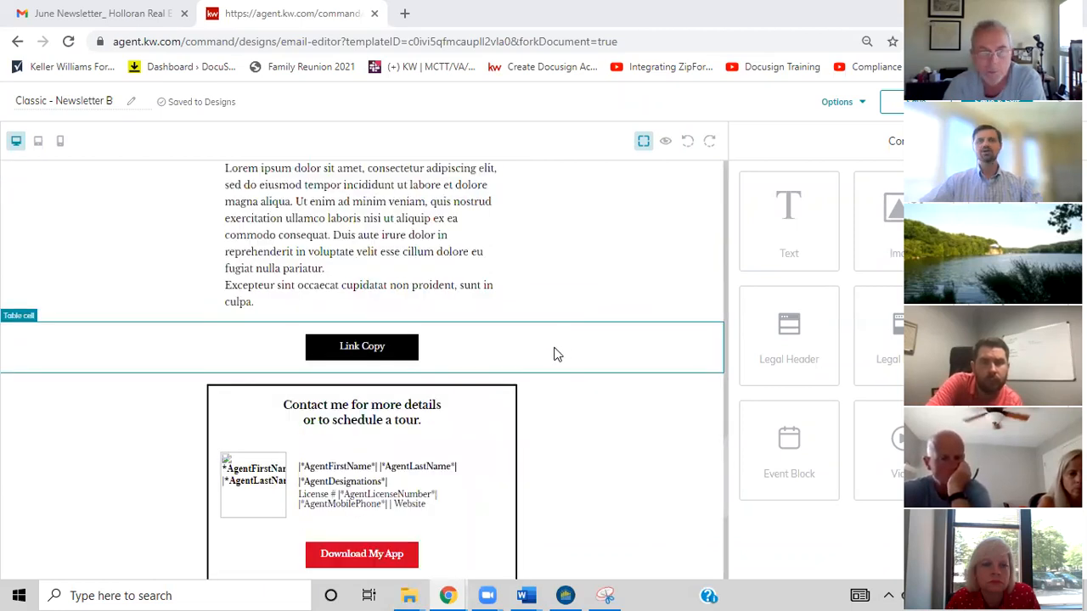
pyautogui.scroll(3, 412, 264)
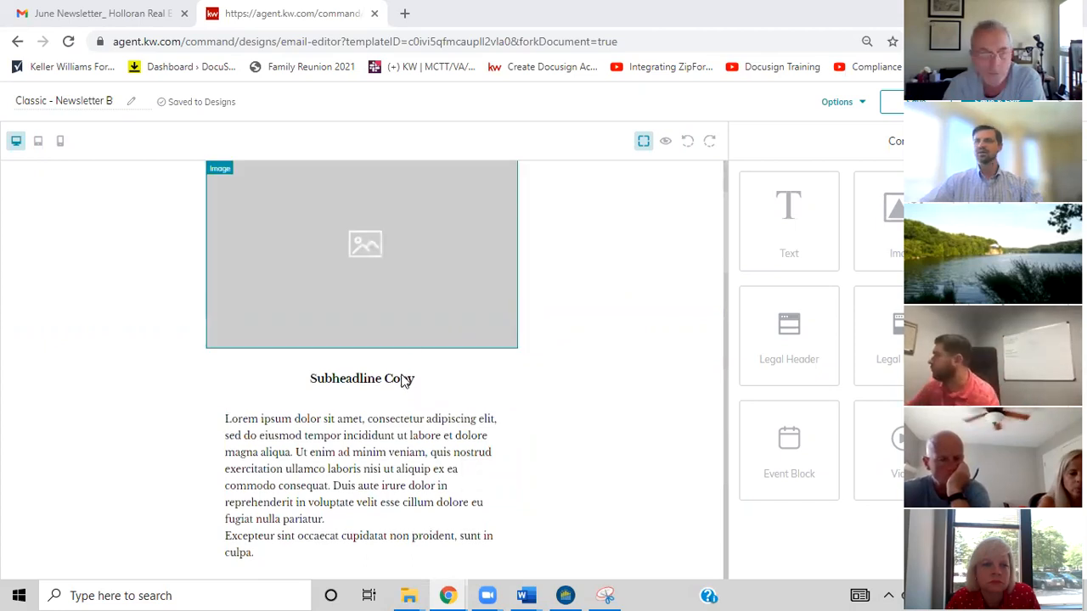
pyautogui.scroll(-1, 402, 383)
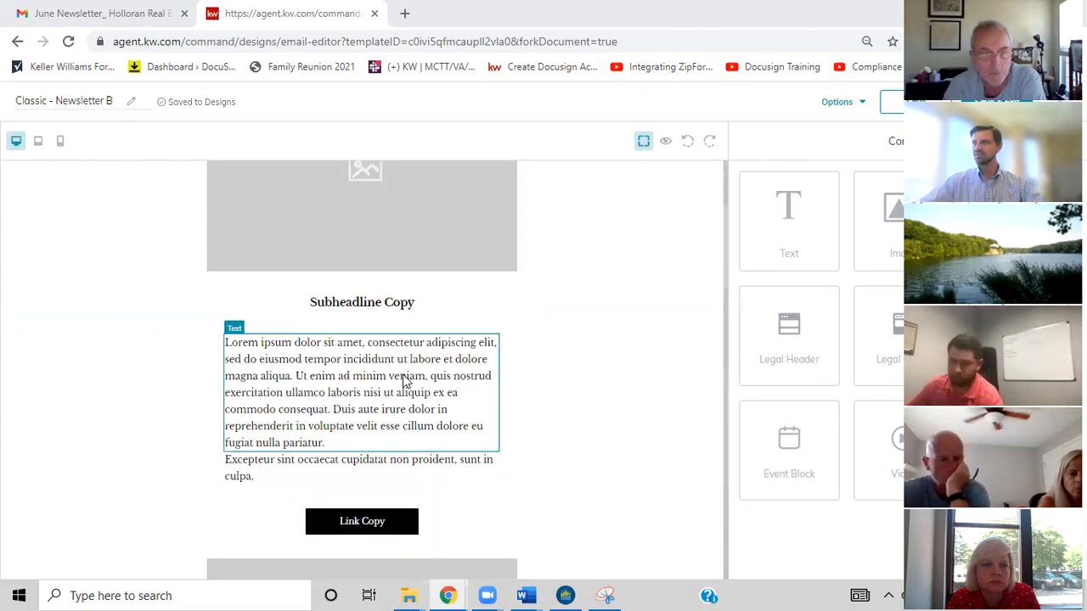
pyautogui.scroll(-2, 404, 382)
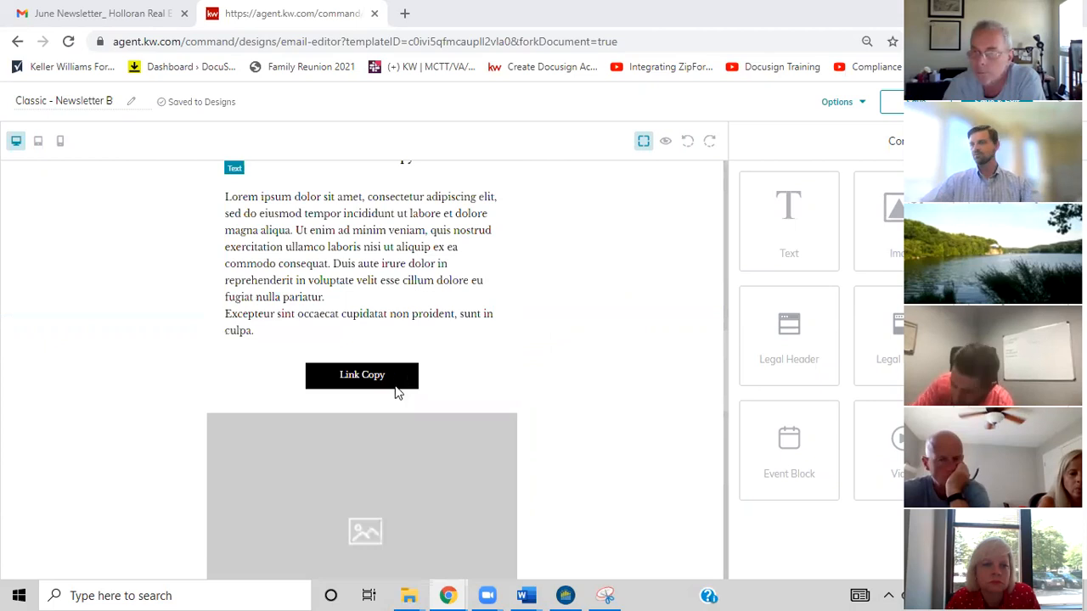
pyautogui.scroll(-1, 400, 388)
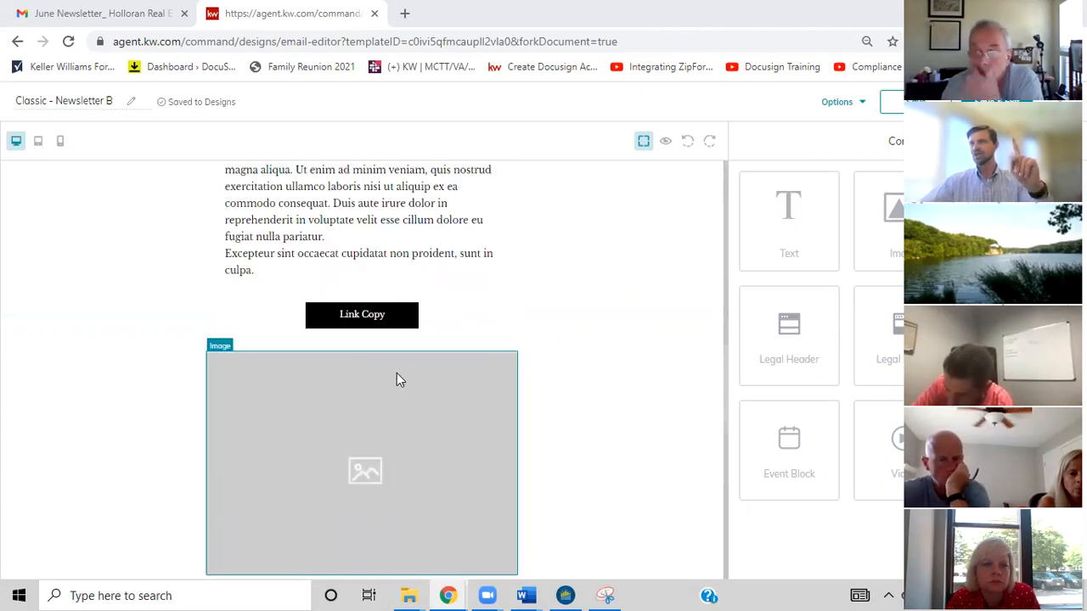
pyautogui.press('Delete')
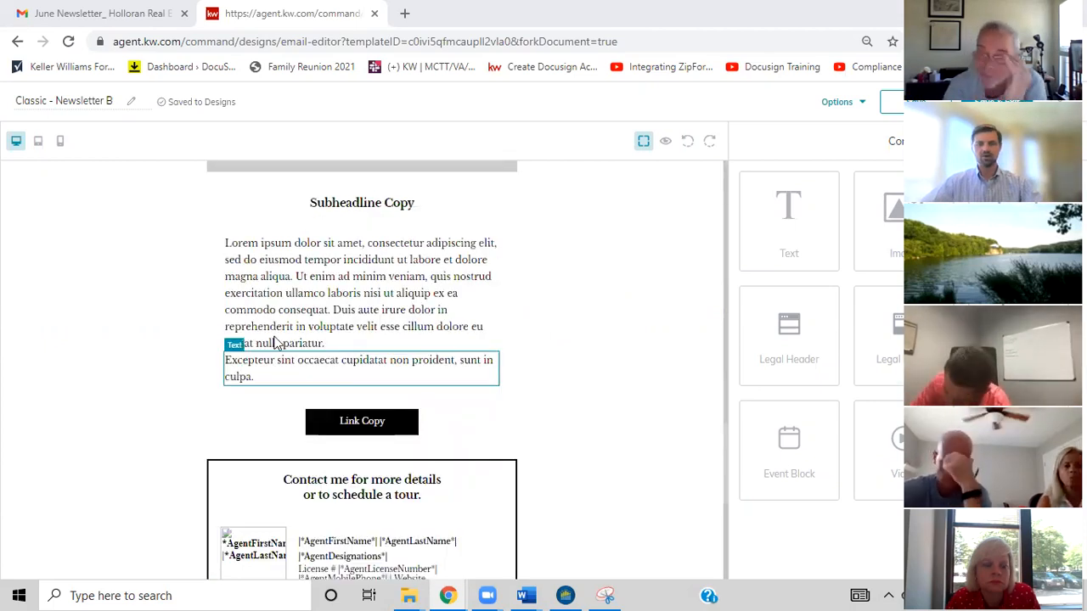
pyautogui.scroll(-3, 439, 296)
pyautogui.scroll(2, 313, 346)
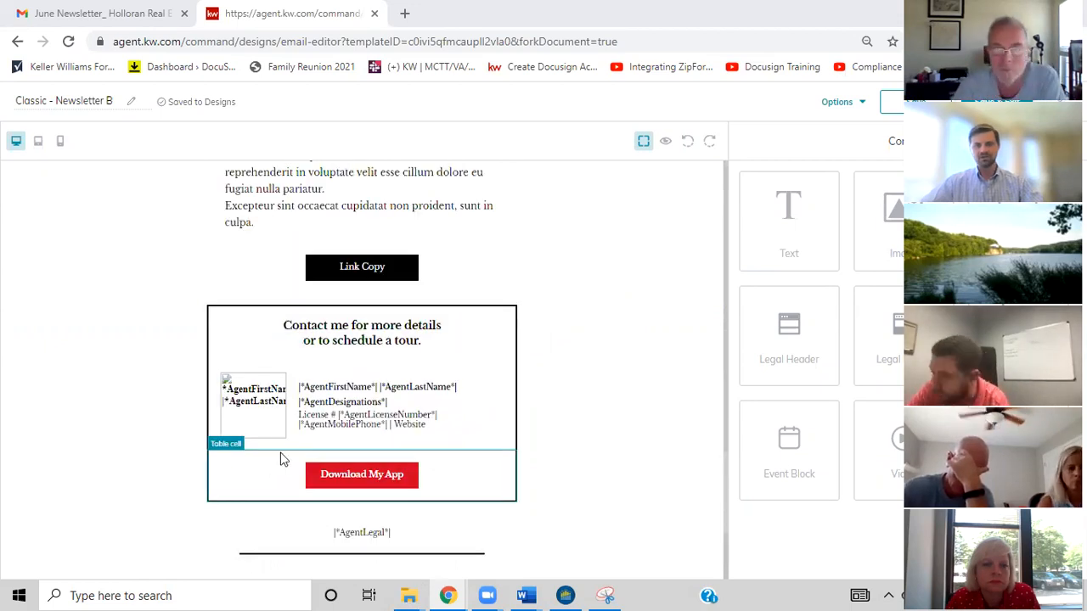
# Review how the image, Subheadline Copy, body text and Link Copy blocks repeat between the market center header and contact box
pyautogui.scroll(2, 621, 395)
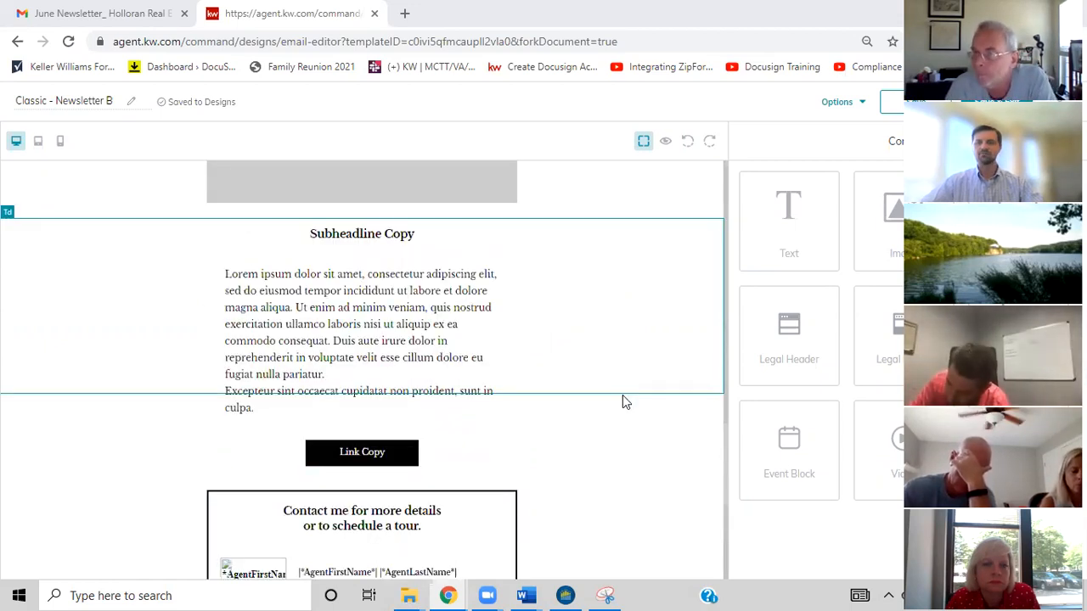
pyautogui.scroll(3, 535, 391)
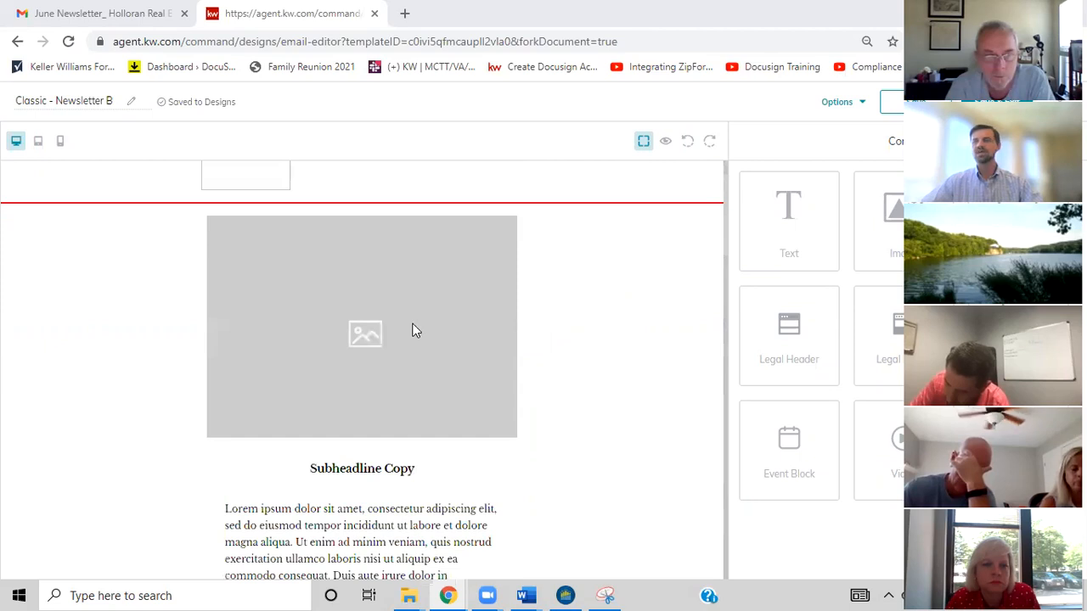
pyautogui.scroll(1, 412, 330)
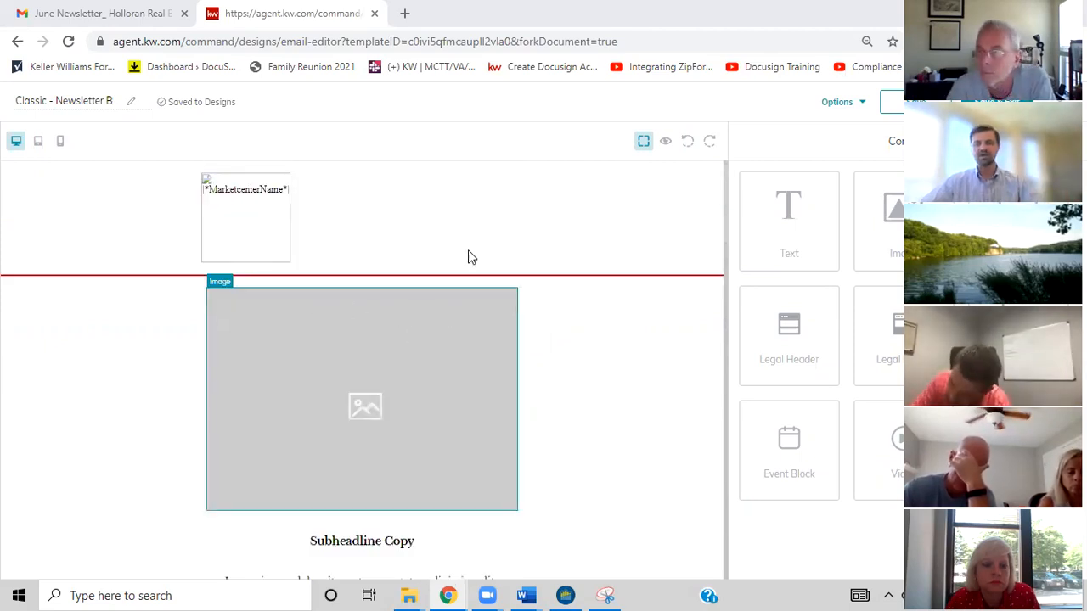
pyautogui.scroll(-3, 316, 408)
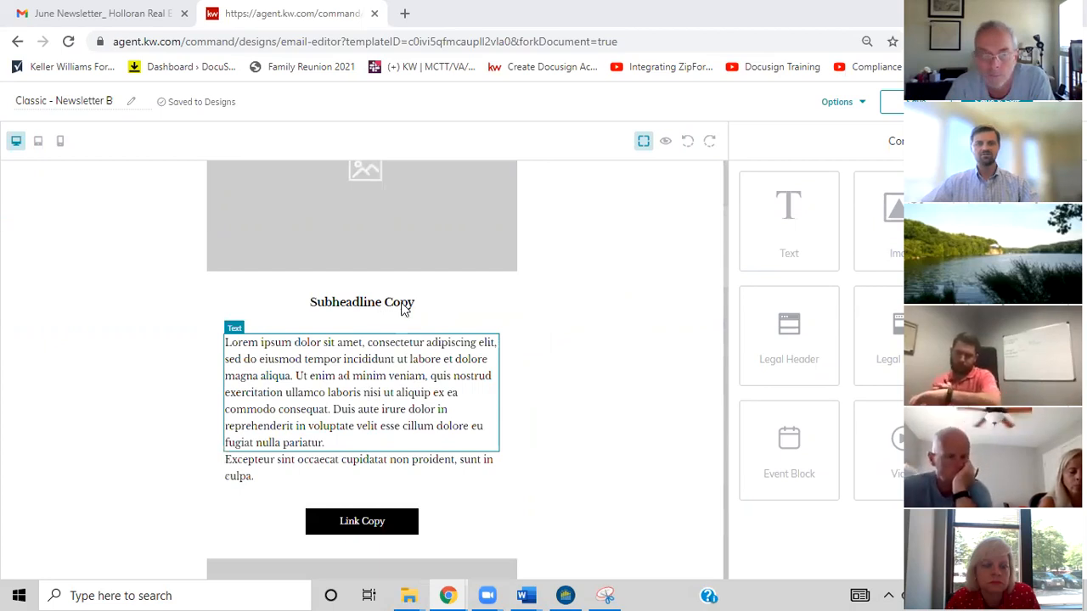
pyautogui.scroll(1, 413, 304)
pyautogui.scroll(-2, 415, 295)
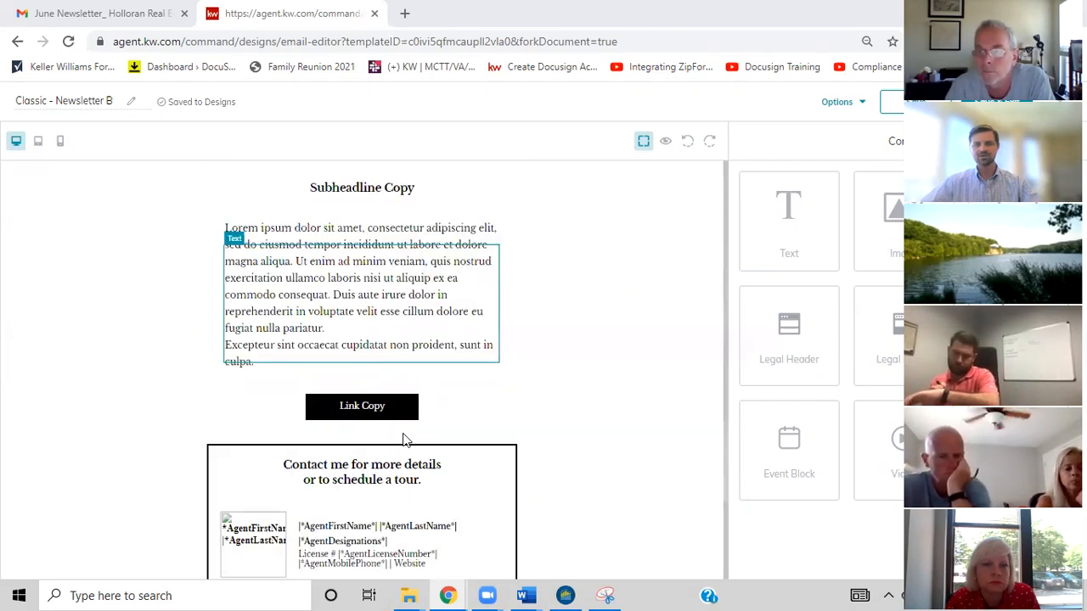
pyautogui.scroll(-3, 408, 424)
pyautogui.scroll(3, 431, 354)
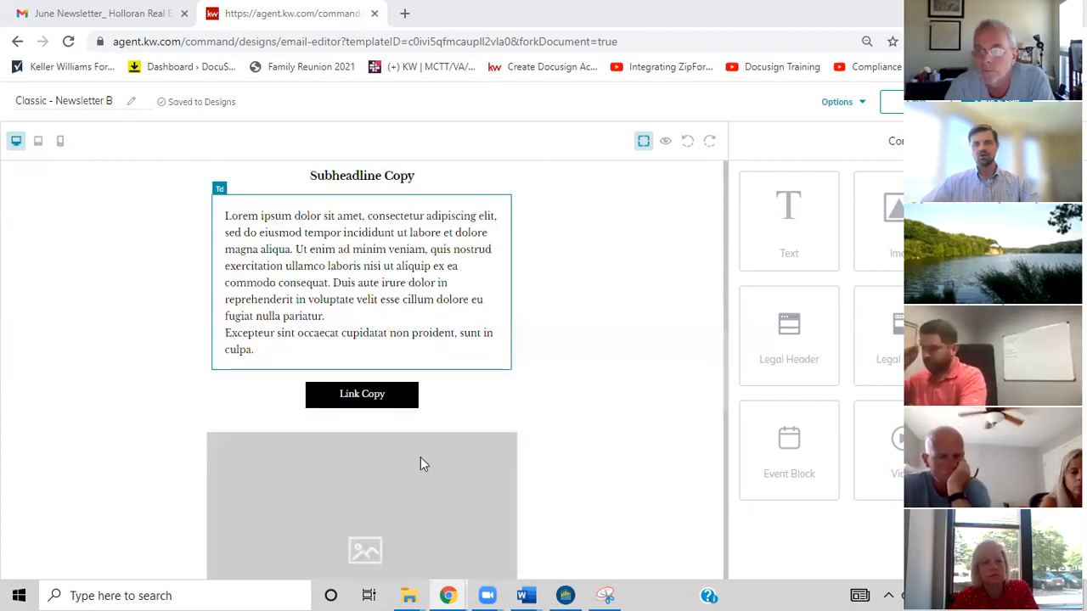
pyautogui.scroll(-1, 420, 457)
pyautogui.scroll(4, 365, 382)
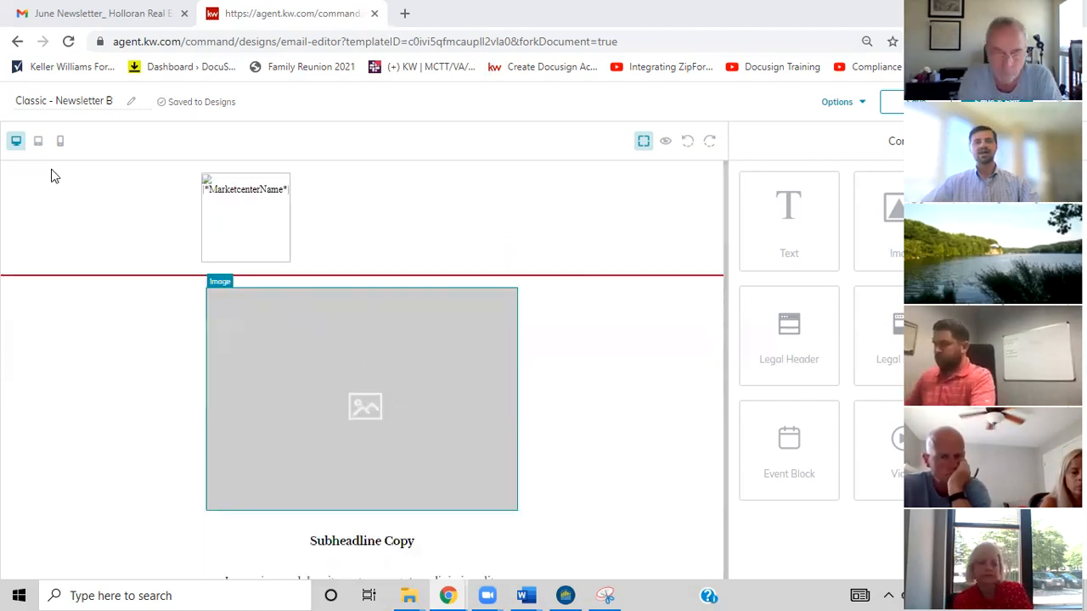
# Switch to Gmail and review how the finished June Newsletter fills in the images, headlines, market statistics, article text and buttons
pyautogui.click(131, 17)
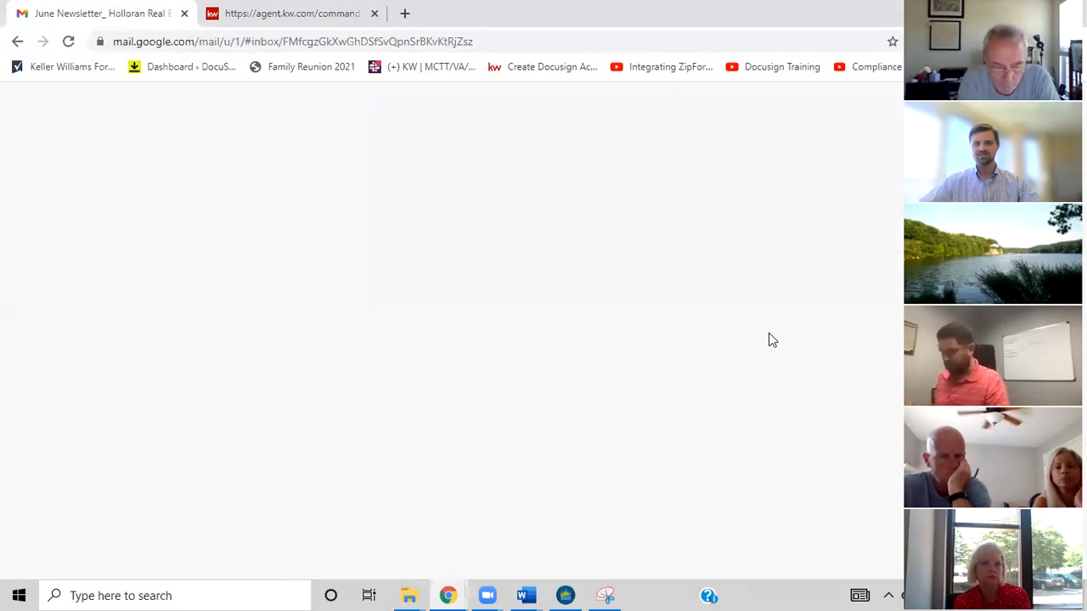
pyautogui.scroll(-1, 660, 382)
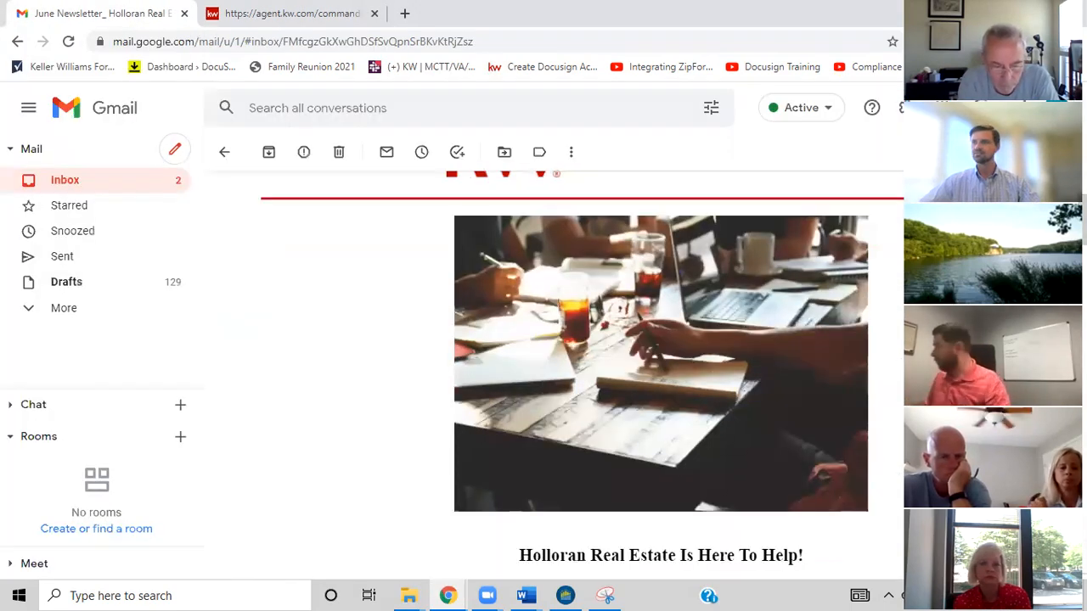
pyautogui.scroll(-5, 660, 382)
pyautogui.scroll(-3, 660, 382)
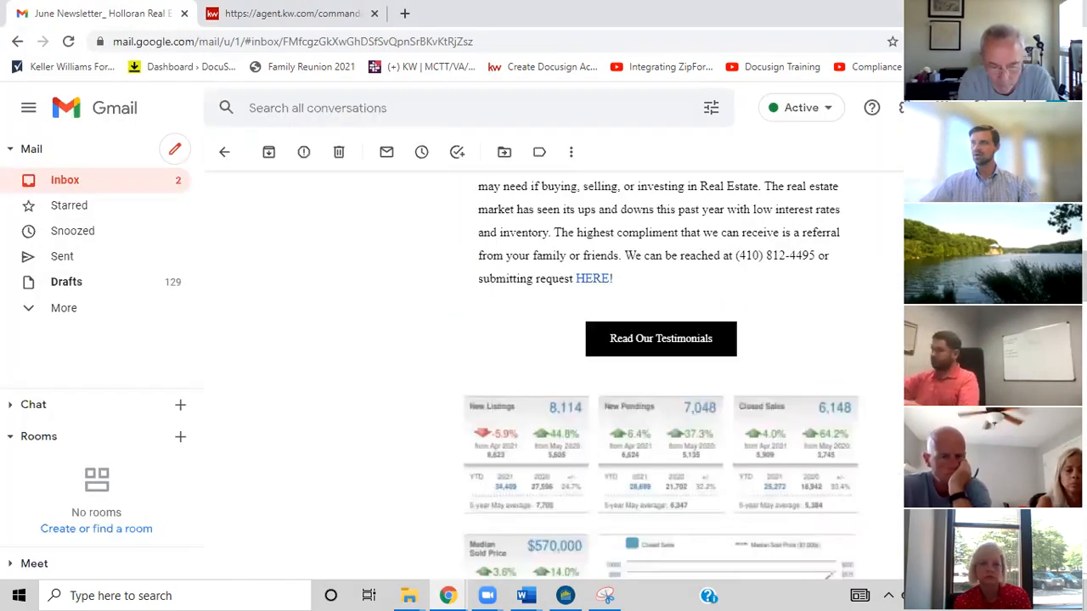
pyautogui.scroll(-3, 661, 382)
pyautogui.scroll(-5, 661, 382)
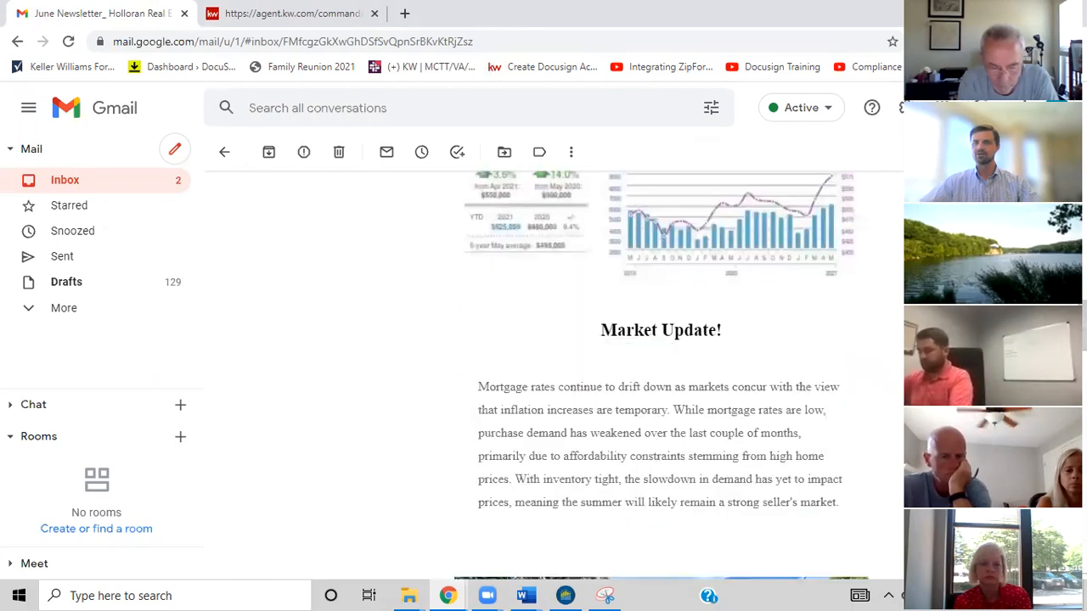
pyautogui.scroll(-8, 661, 382)
pyautogui.scroll(-3, 661, 382)
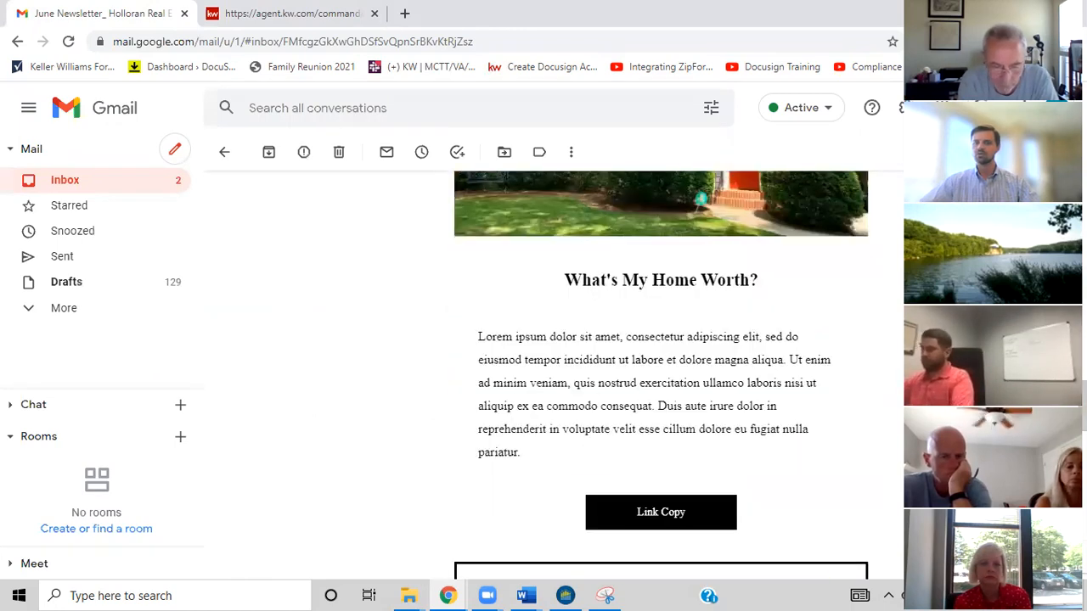
pyautogui.scroll(-3, 661, 382)
pyautogui.scroll(6, 660, 382)
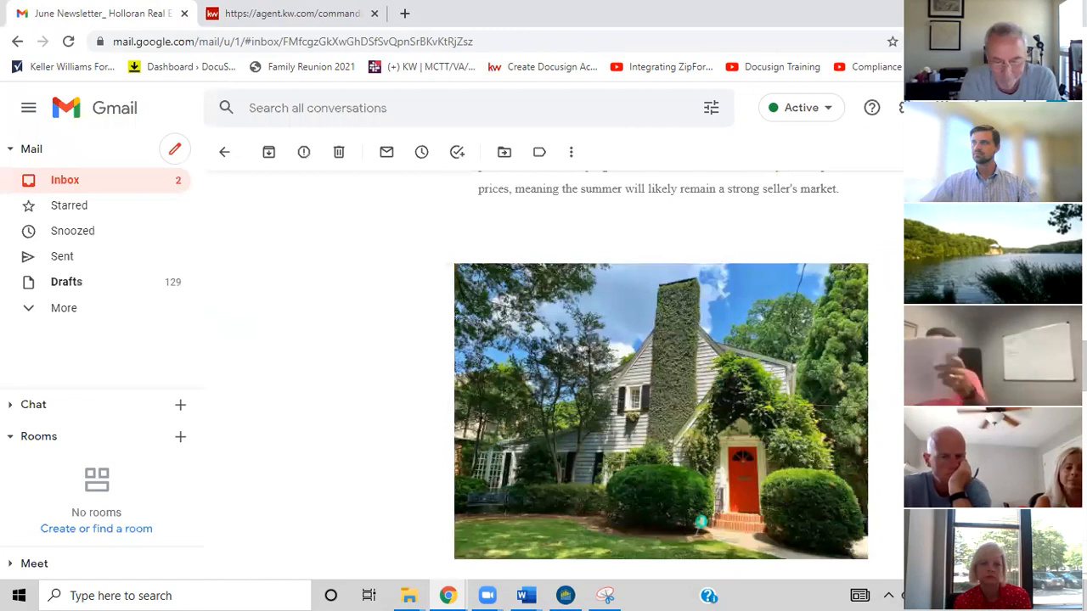
pyautogui.scroll(10, 661, 382)
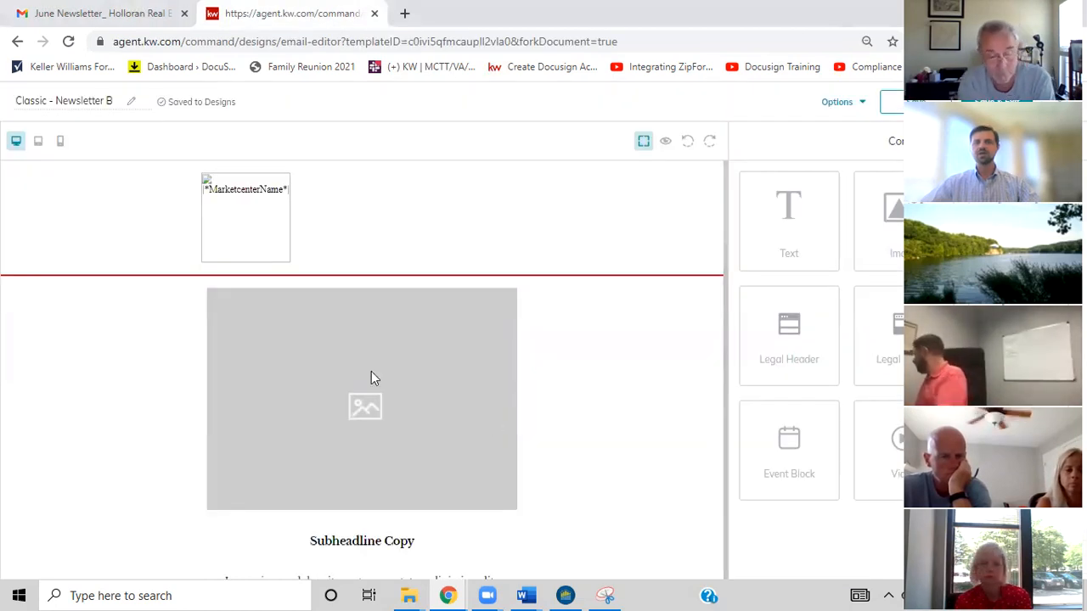
# Return to the Classic - Newsletter B email in Command Designs and examine which image, subheadline, text and link placeholders need content
pyautogui.scroll(-4, 371, 374)
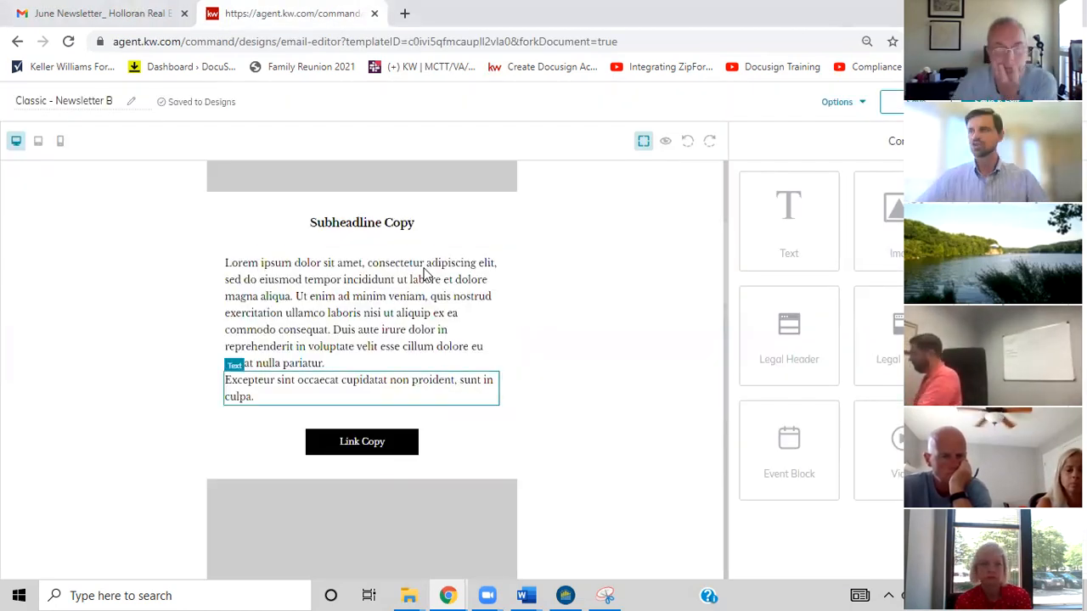
pyautogui.scroll(1, 440, 293)
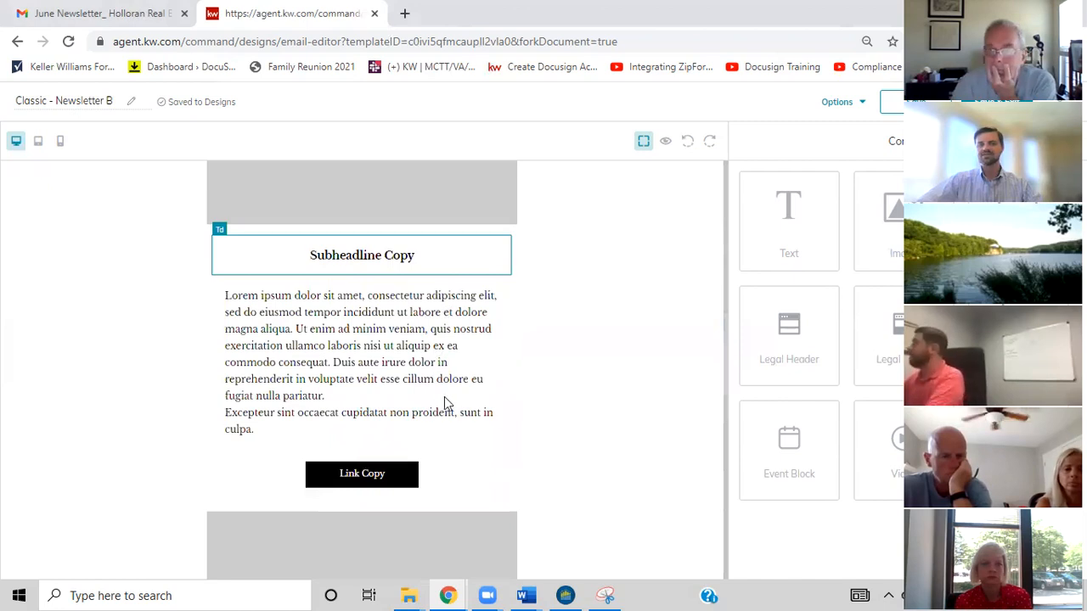
pyautogui.scroll(-2, 460, 398)
pyautogui.scroll(3, 458, 403)
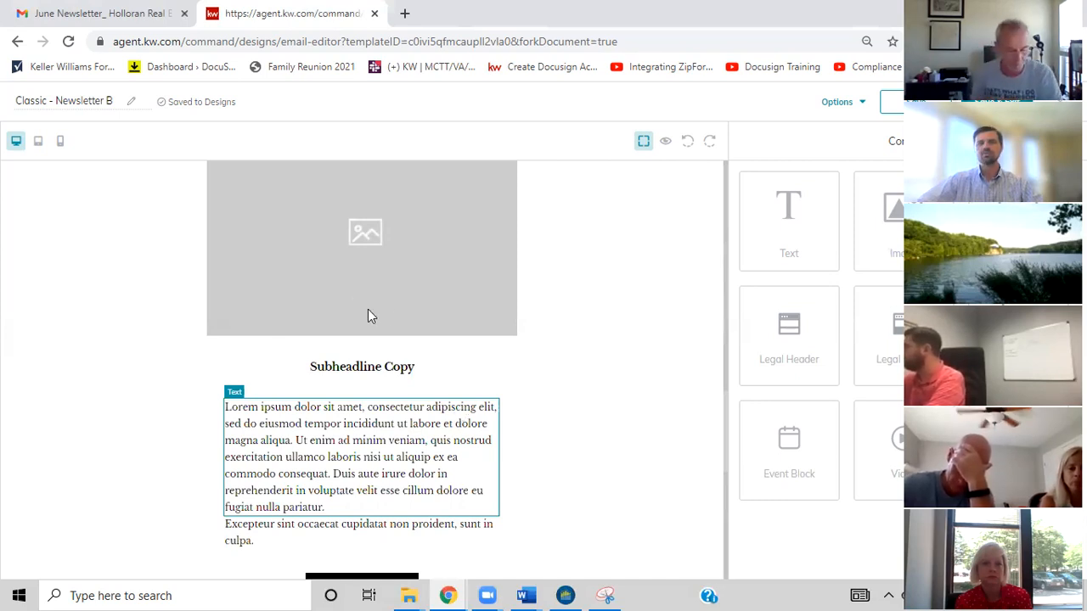
pyautogui.scroll(-2, 373, 305)
pyautogui.scroll(-2, 412, 284)
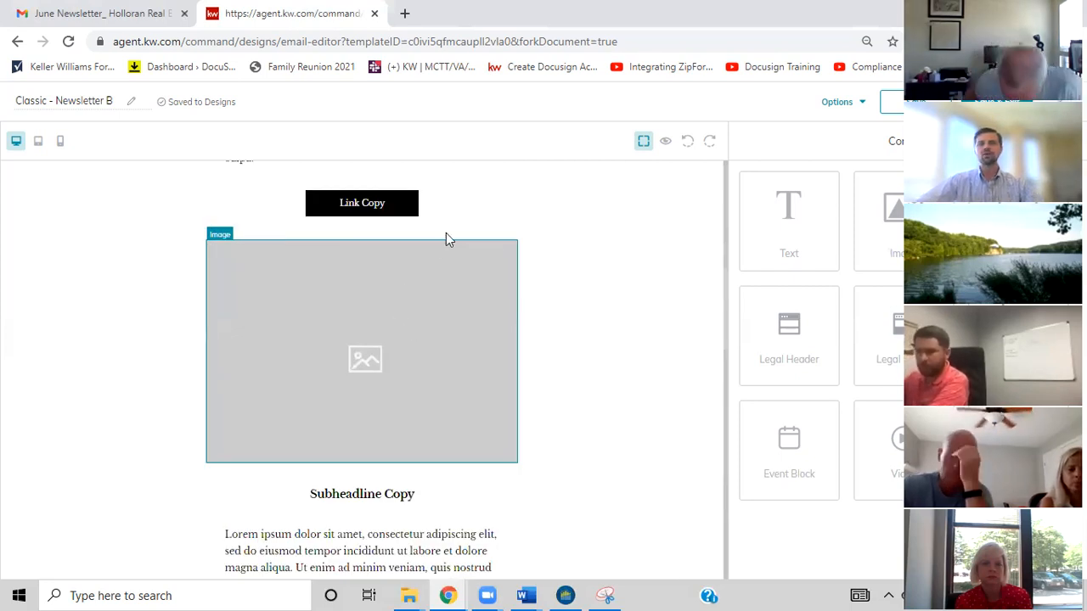
pyautogui.scroll(-3, 458, 272)
pyautogui.scroll(3, 421, 304)
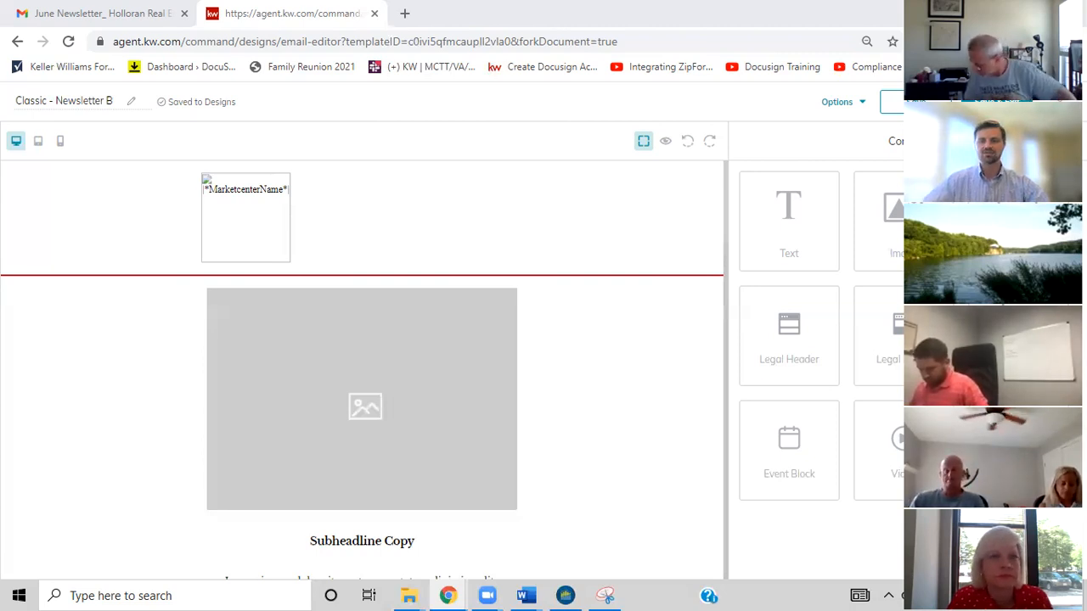
pyautogui.scroll(-1, 396, 252)
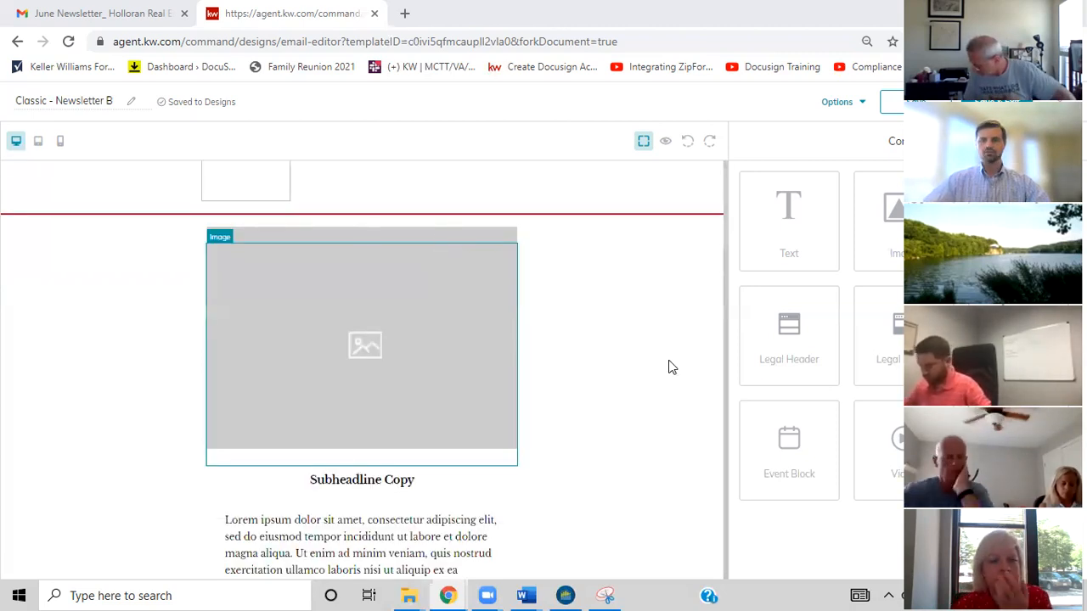
pyautogui.scroll(-1, 669, 366)
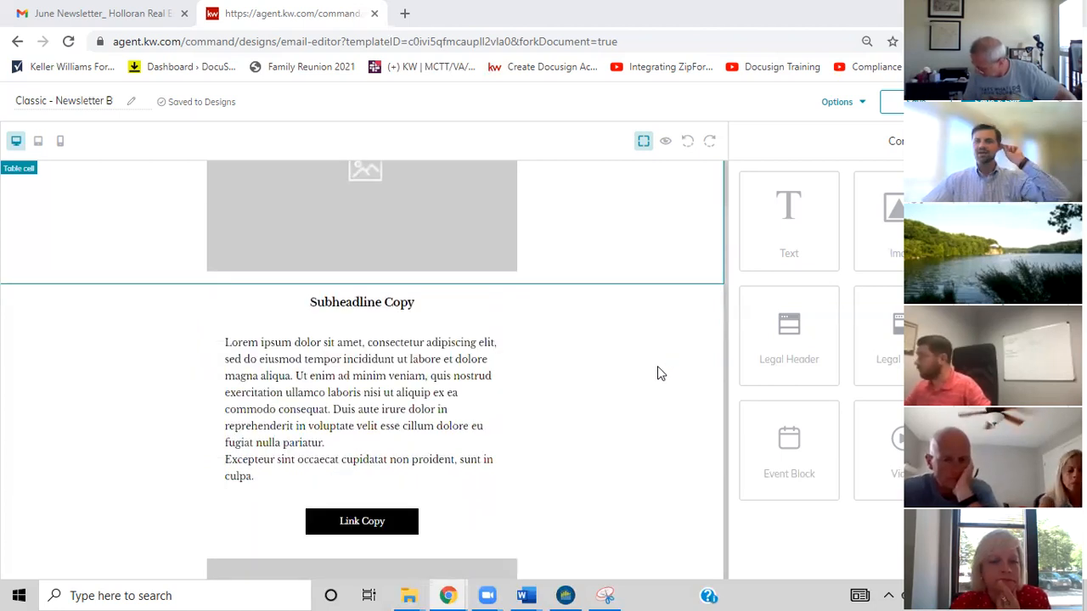
pyautogui.click(656, 366)
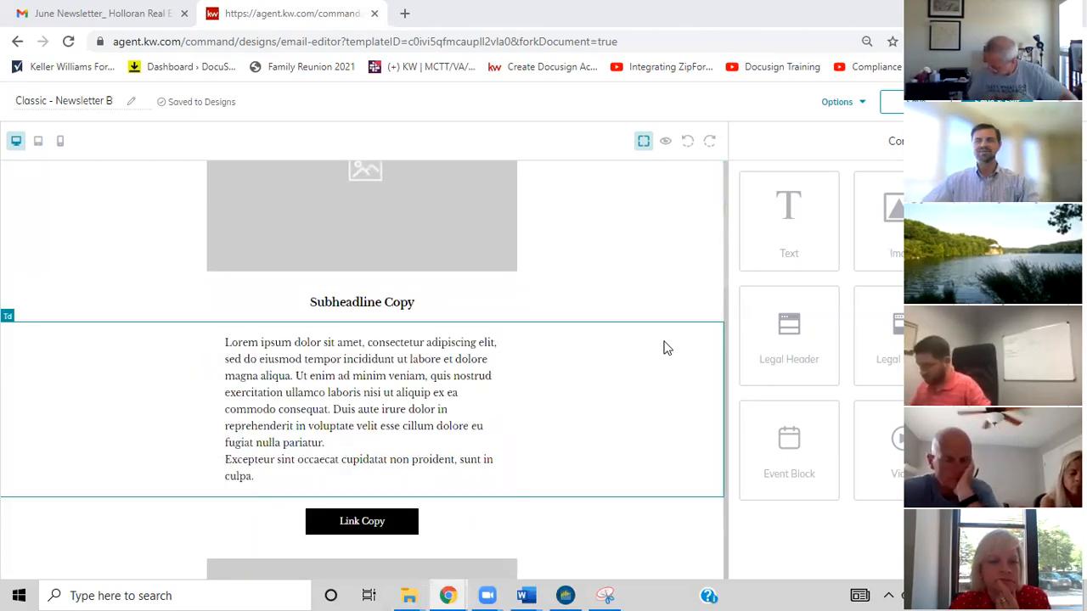
pyautogui.scroll(3, 645, 348)
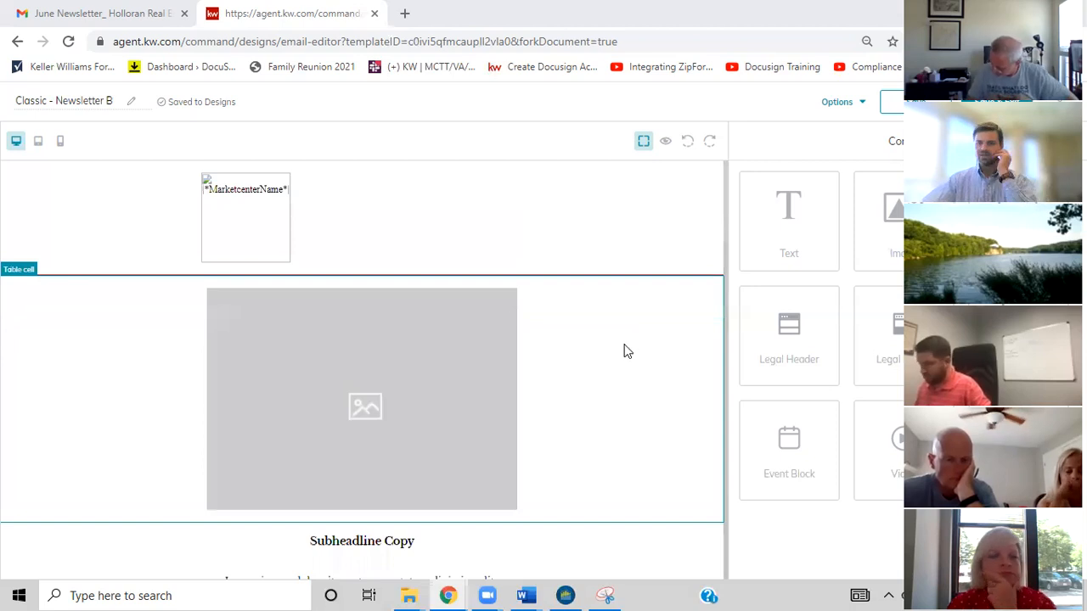
# Open the edit settings of the first image placeholder to review its image, alt text, link, width and border radius options
pyautogui.scroll(-1, 623, 350)
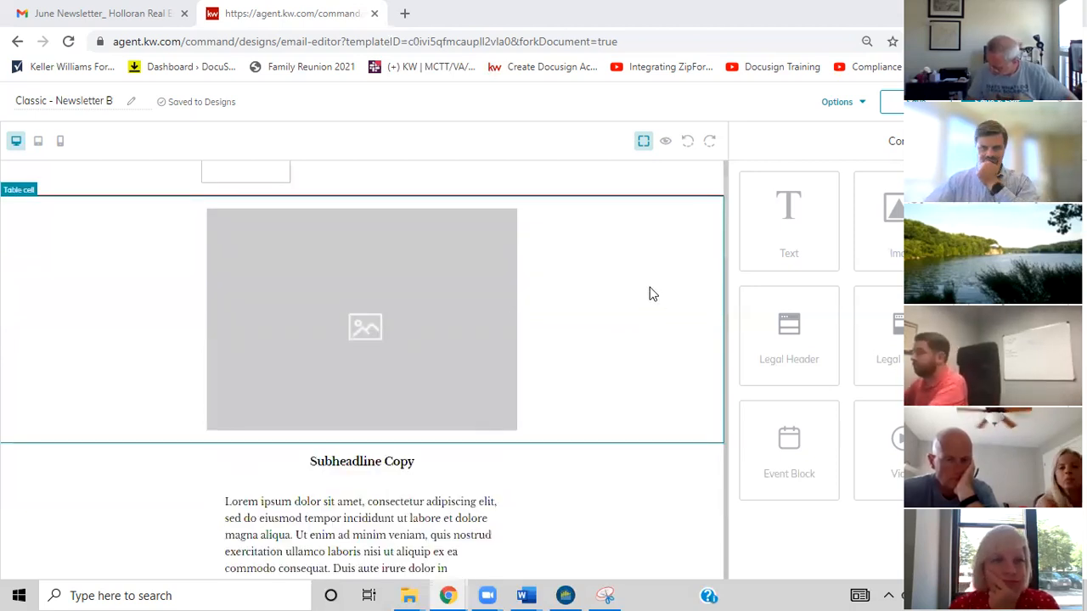
pyautogui.scroll(1, 651, 291)
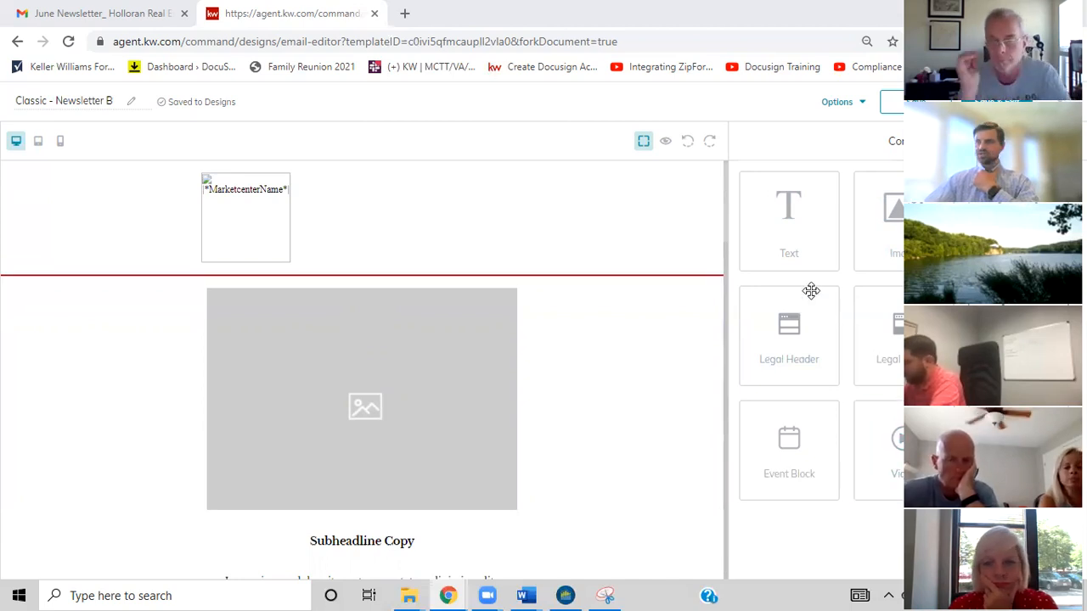
pyautogui.scroll(-5, 357, 315)
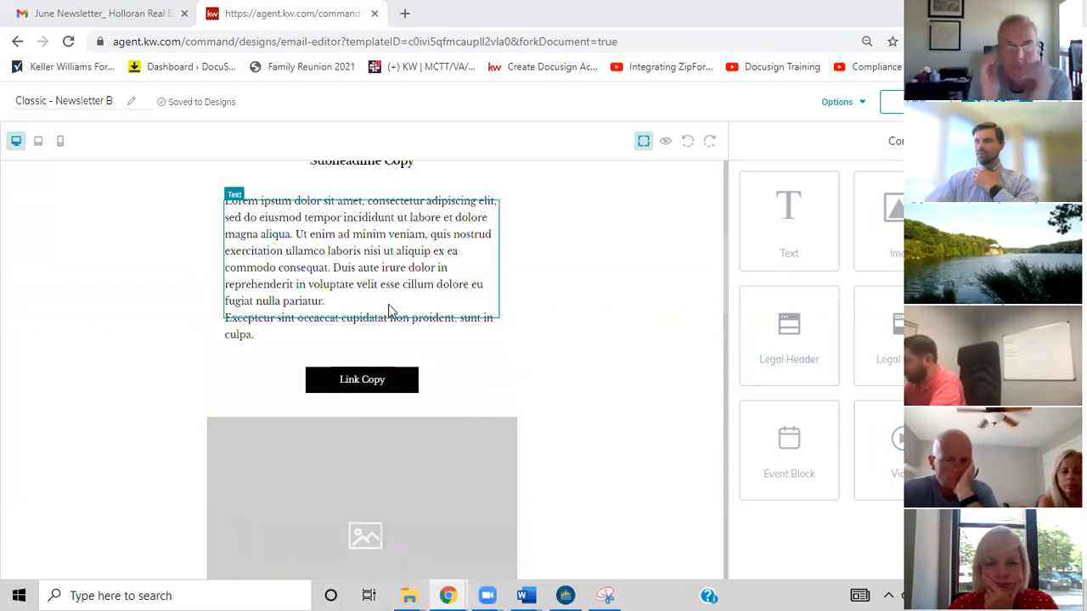
pyautogui.scroll(5, 391, 312)
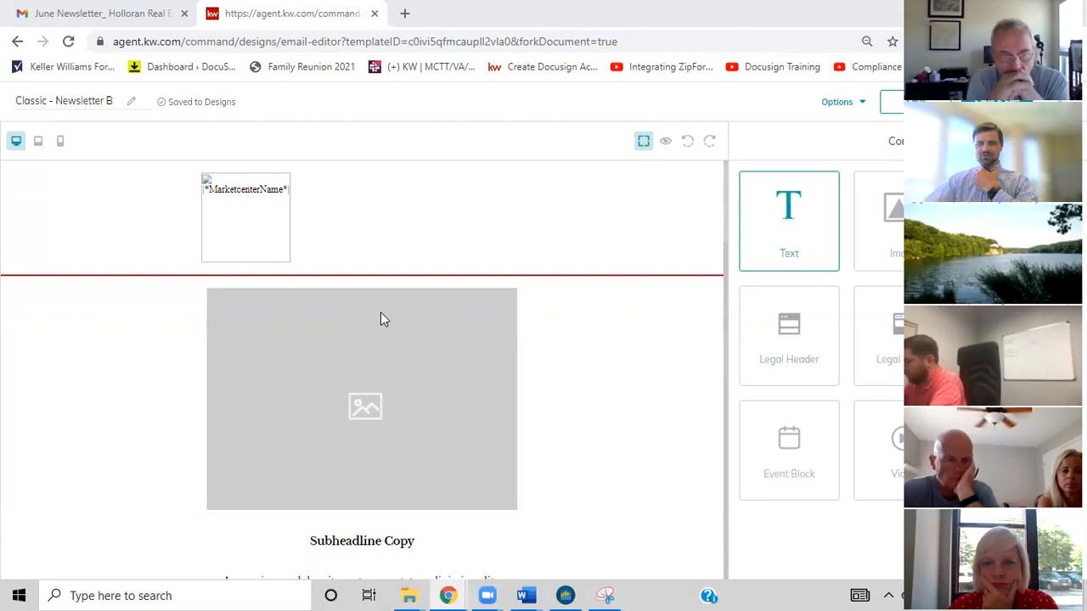
pyautogui.scroll(-2, 381, 313)
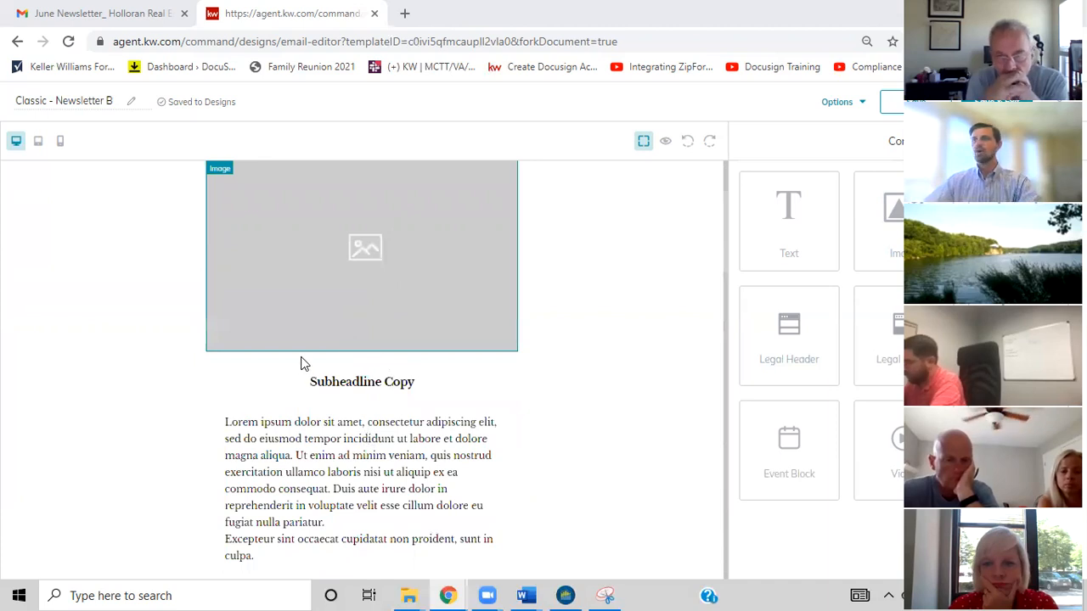
pyautogui.scroll(2, 390, 374)
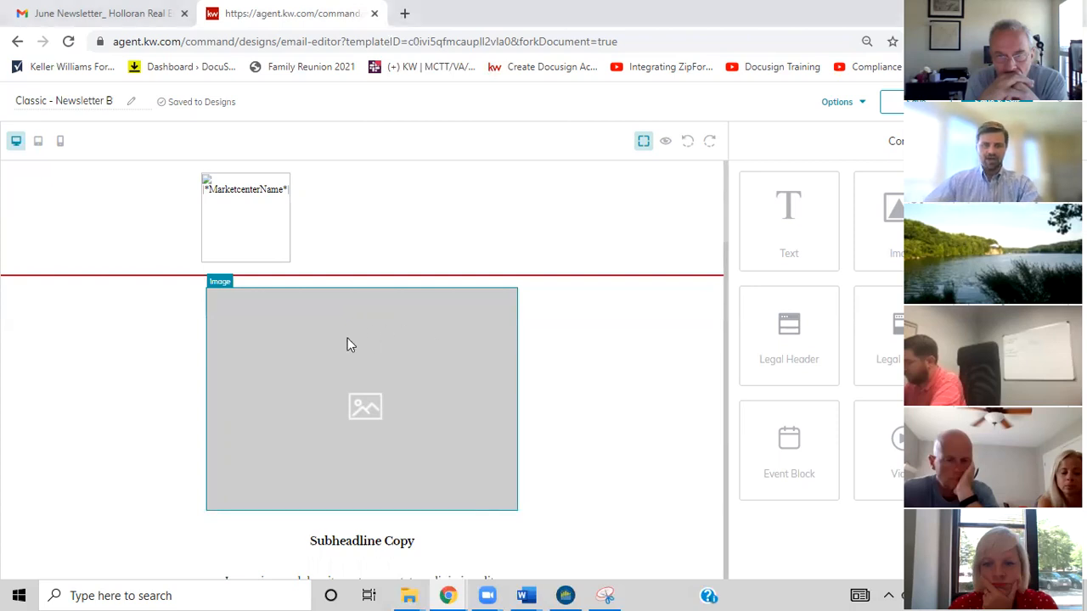
pyautogui.click(446, 382)
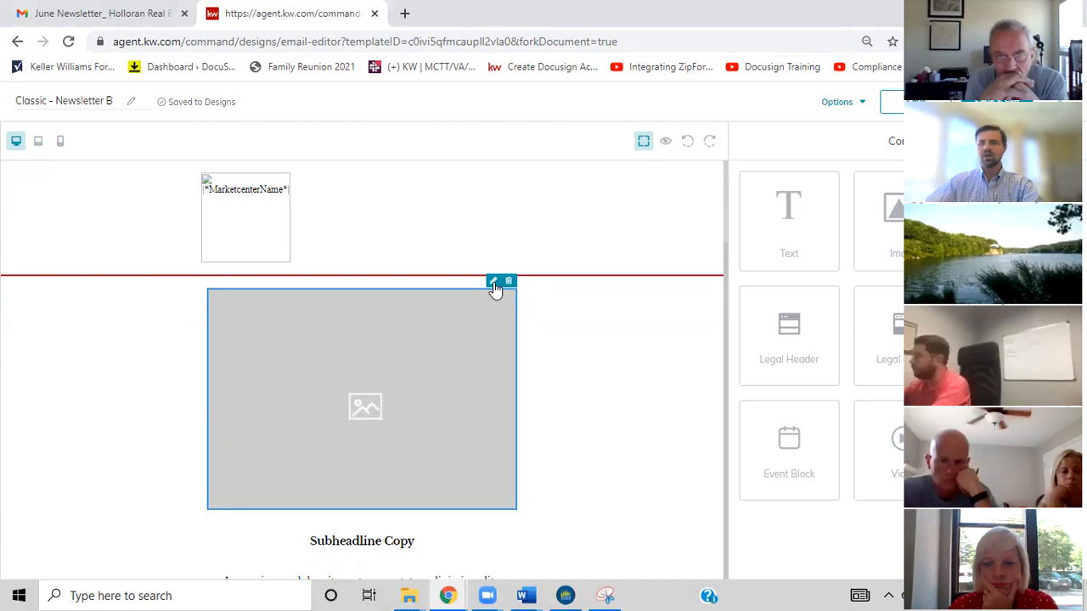
pyautogui.click(494, 282)
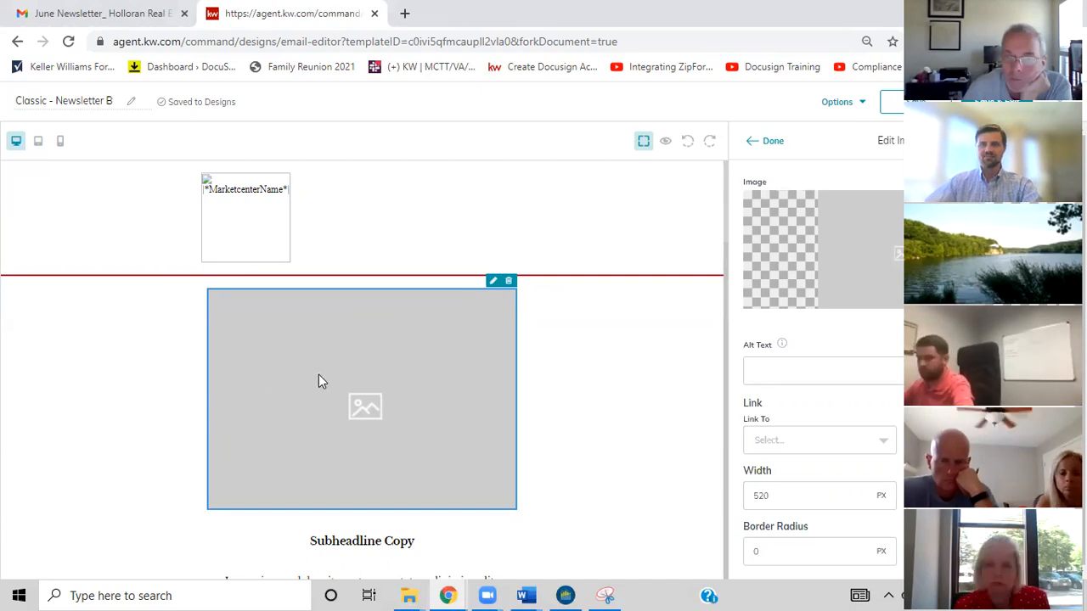
pyautogui.click(771, 142)
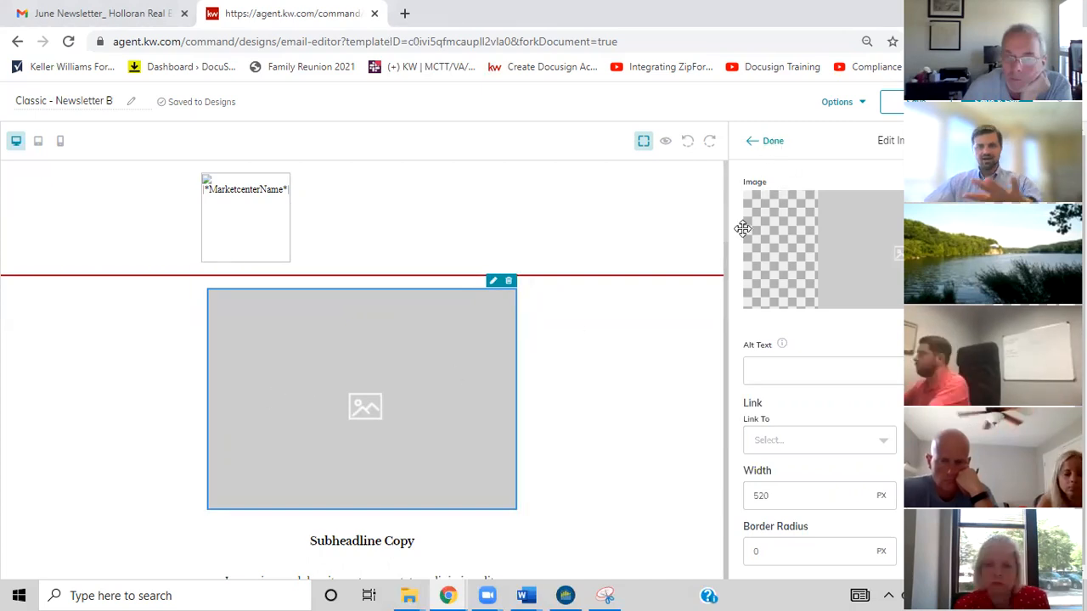
# Open the text editing options of the first body text block and the Subheadline Copy above it, closing each without entering content
pyautogui.scroll(-3, 396, 340)
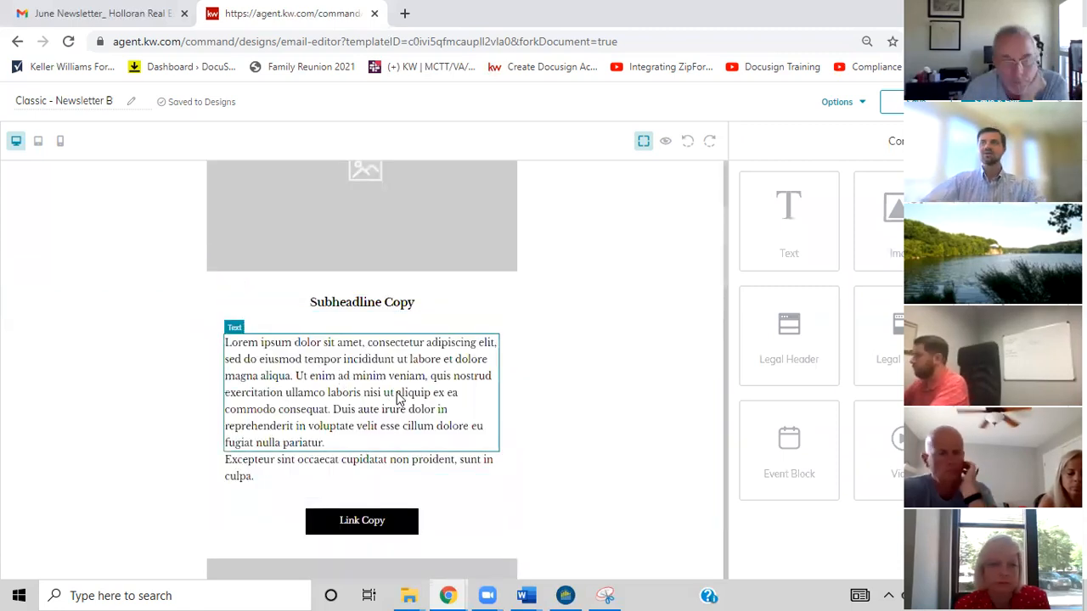
pyautogui.click(478, 350)
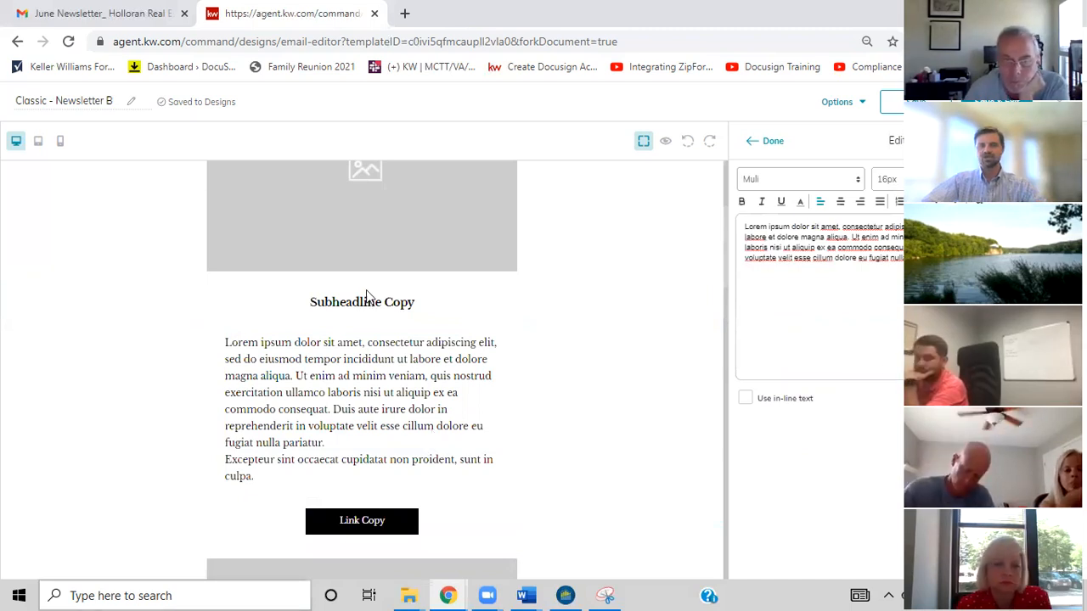
pyautogui.scroll(2, 420, 379)
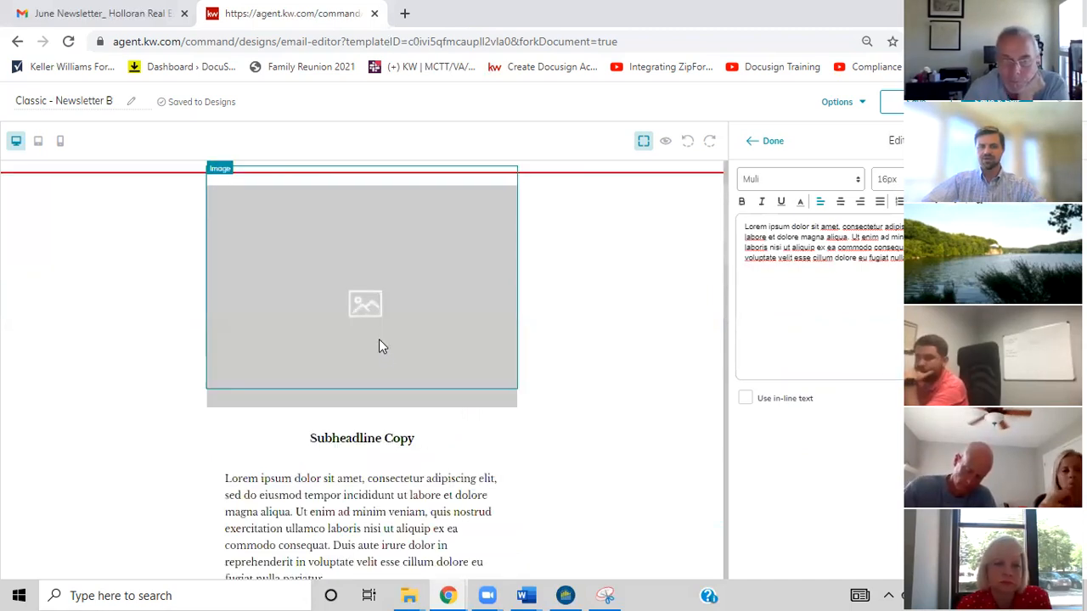
pyautogui.scroll(-2, 379, 338)
pyautogui.click(500, 304)
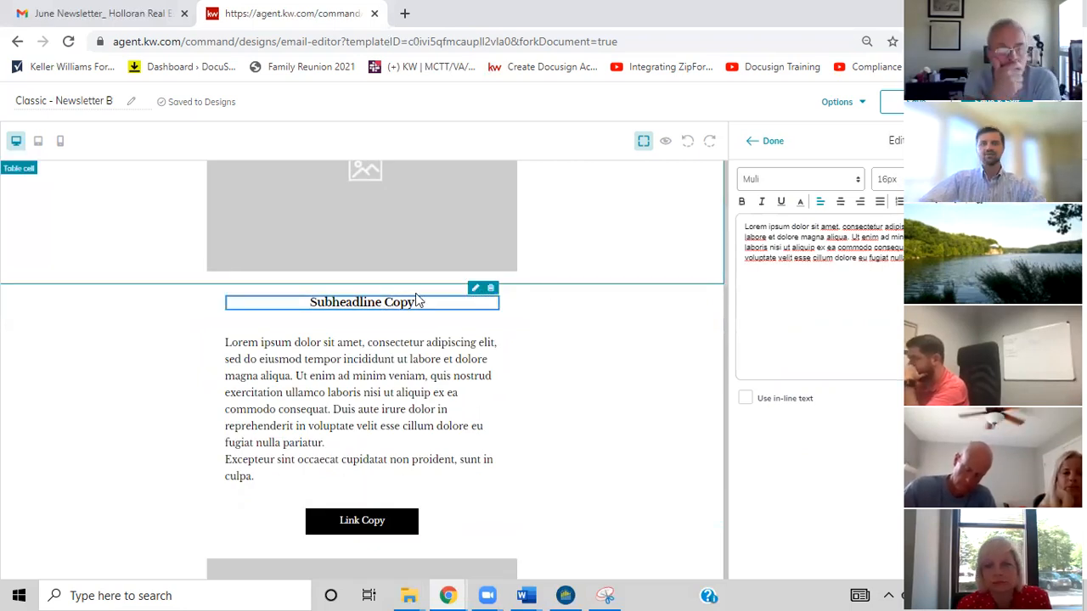
pyautogui.click(753, 146)
pyautogui.click(475, 288)
pyautogui.click(760, 146)
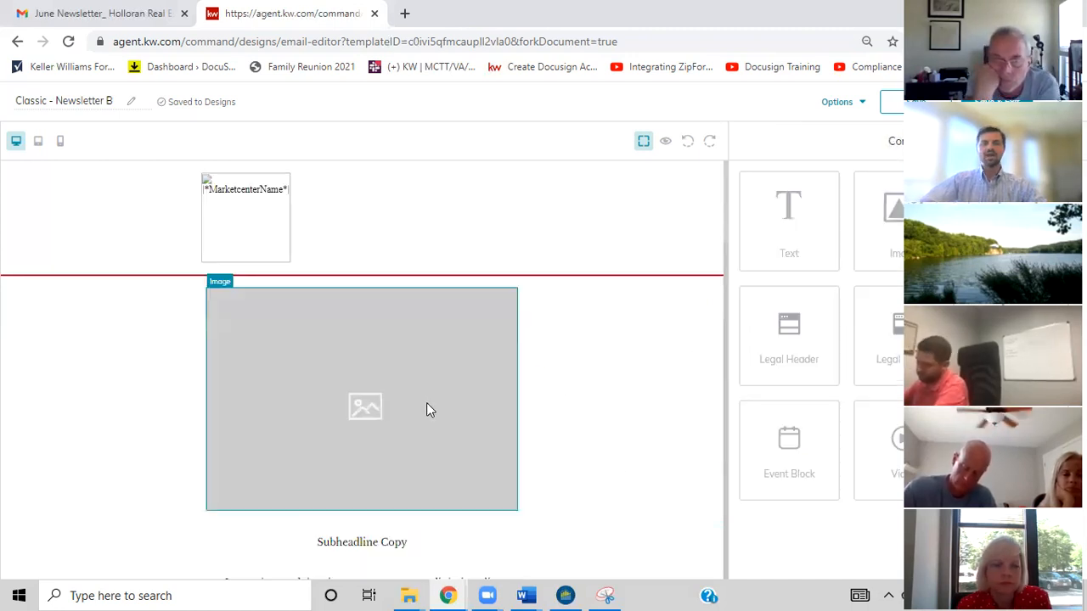
# Examine the first and second image, subheadline, body text and link button sections beside the available content blocks
pyautogui.scroll(-2, 442, 420)
pyautogui.scroll(-3, 249, 503)
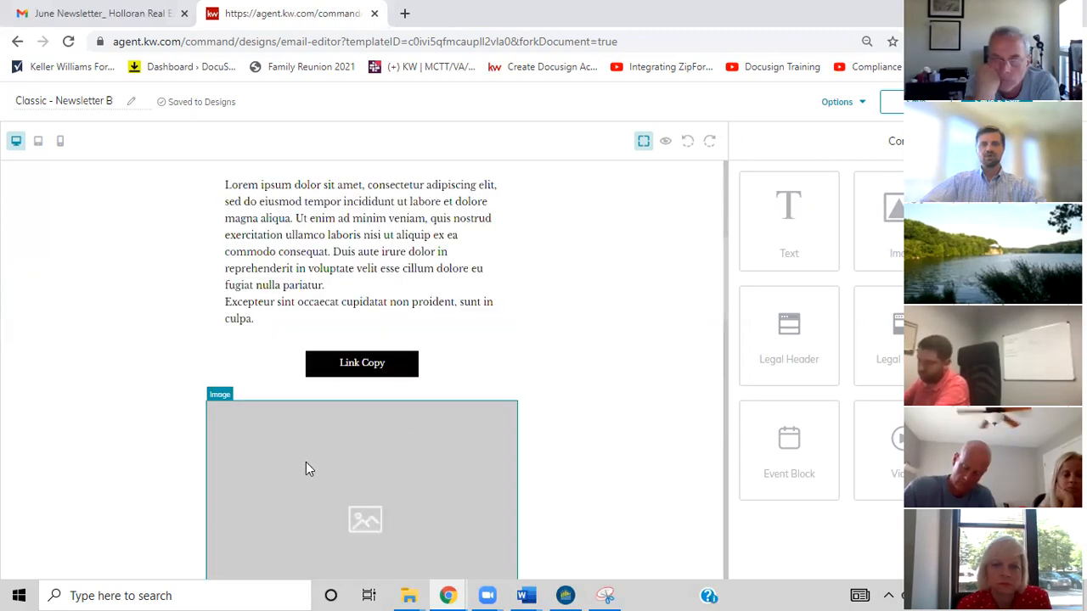
pyautogui.scroll(2, 354, 456)
pyautogui.scroll(3, 353, 451)
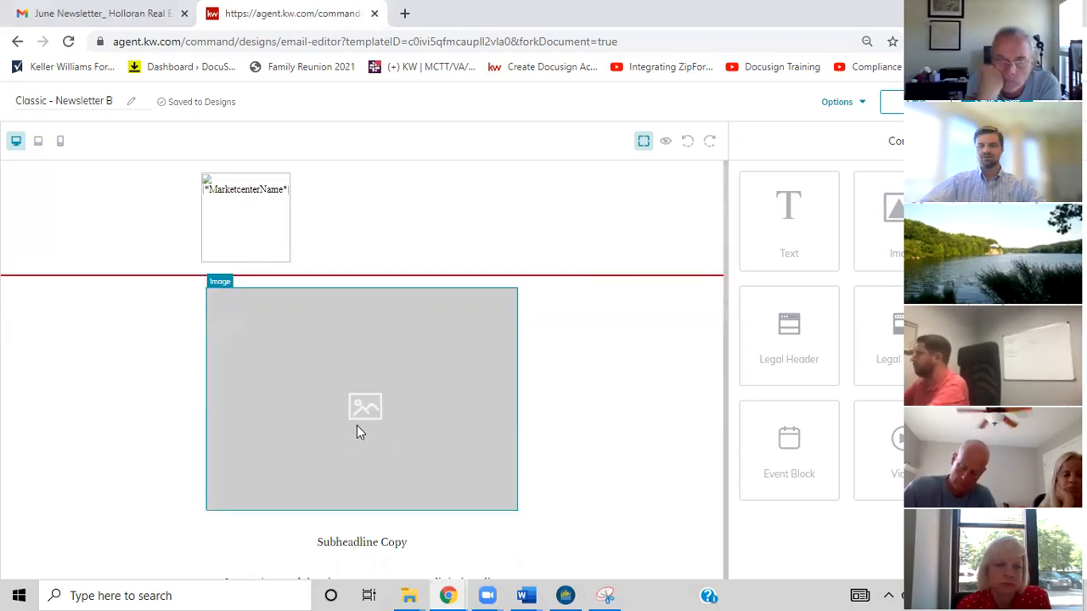
pyautogui.scroll(-5, 382, 399)
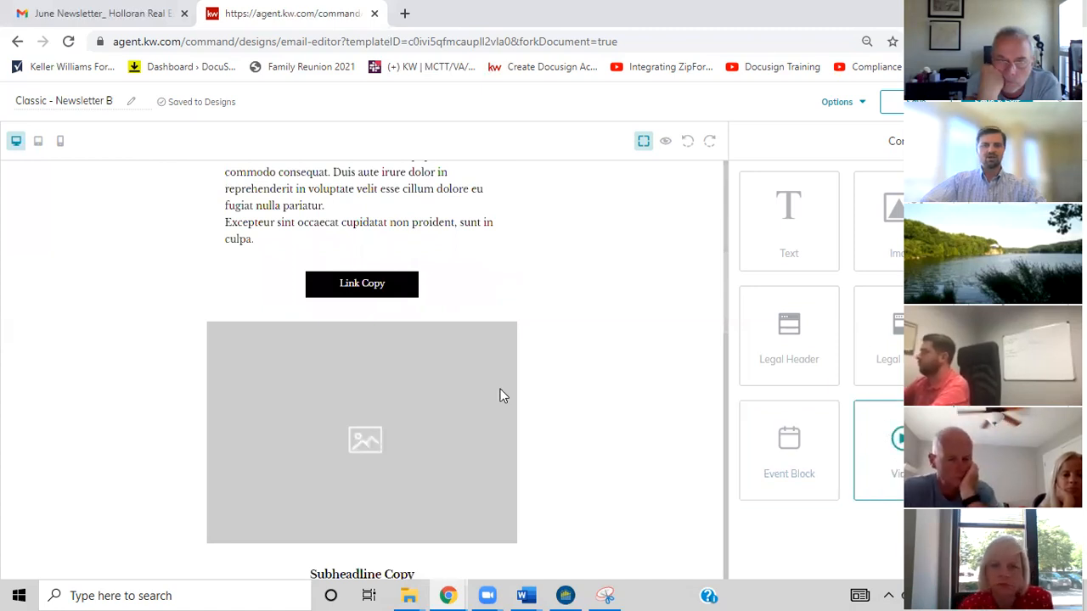
pyautogui.scroll(-2, 884, 480)
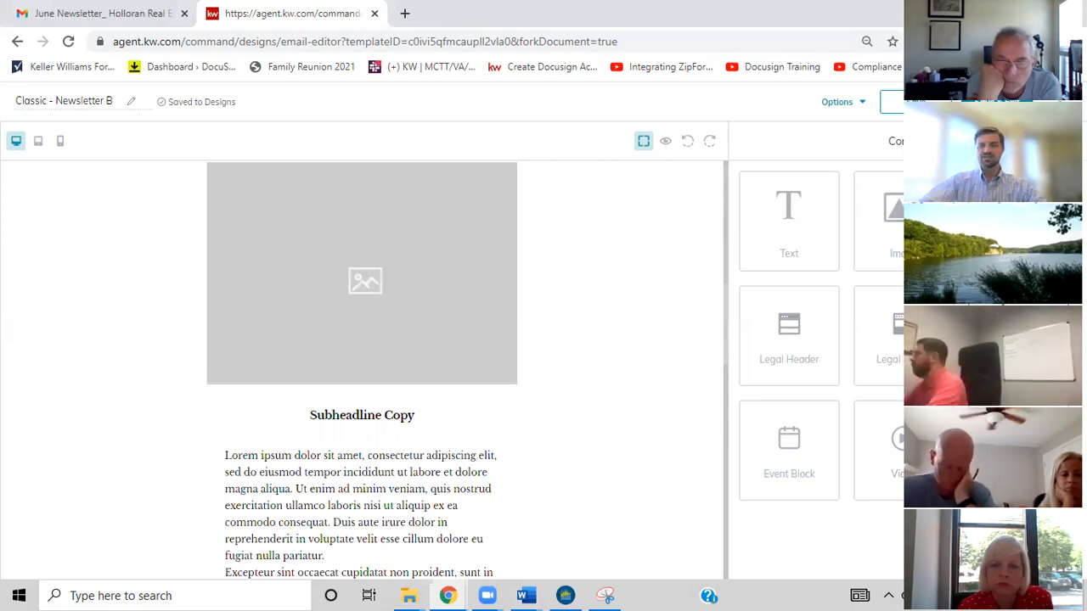
pyautogui.moveTo(527, 437); pyautogui.dragTo(574, 435)
pyautogui.moveTo(317, 439); pyautogui.dragTo(317, 442)
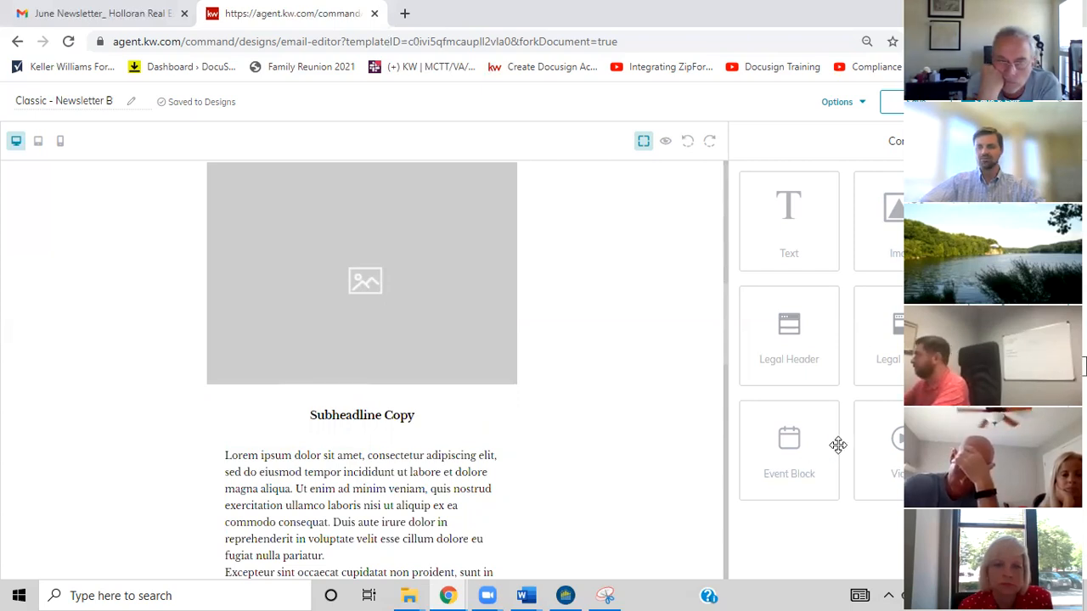
# Insert an Event Block between the second section's Subheadline Copy and its body text
pyautogui.scroll(-1, 697, 435)
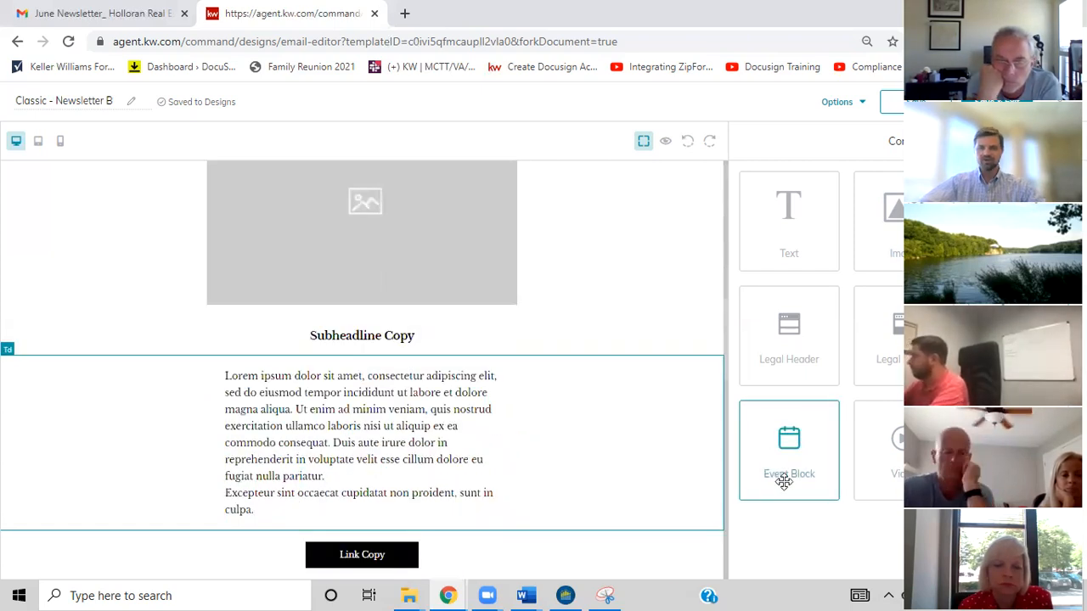
pyautogui.moveTo(801, 463); pyautogui.dragTo(360, 371)
pyautogui.scroll(-2, 342, 278)
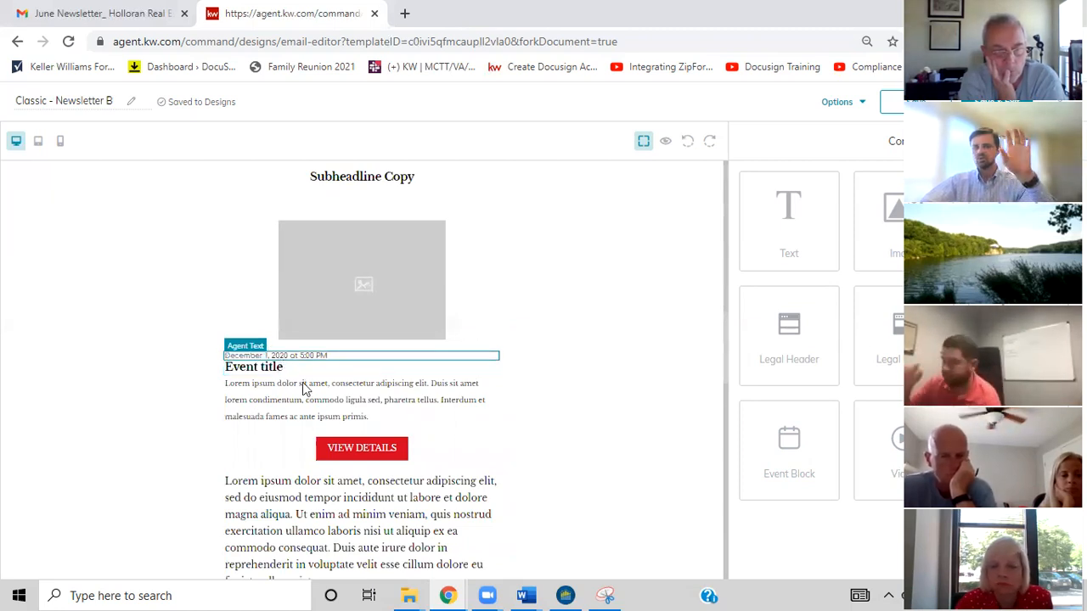
# Inspect the Event Block's description and date fields and delete the whole block from the email
pyautogui.click(485, 383)
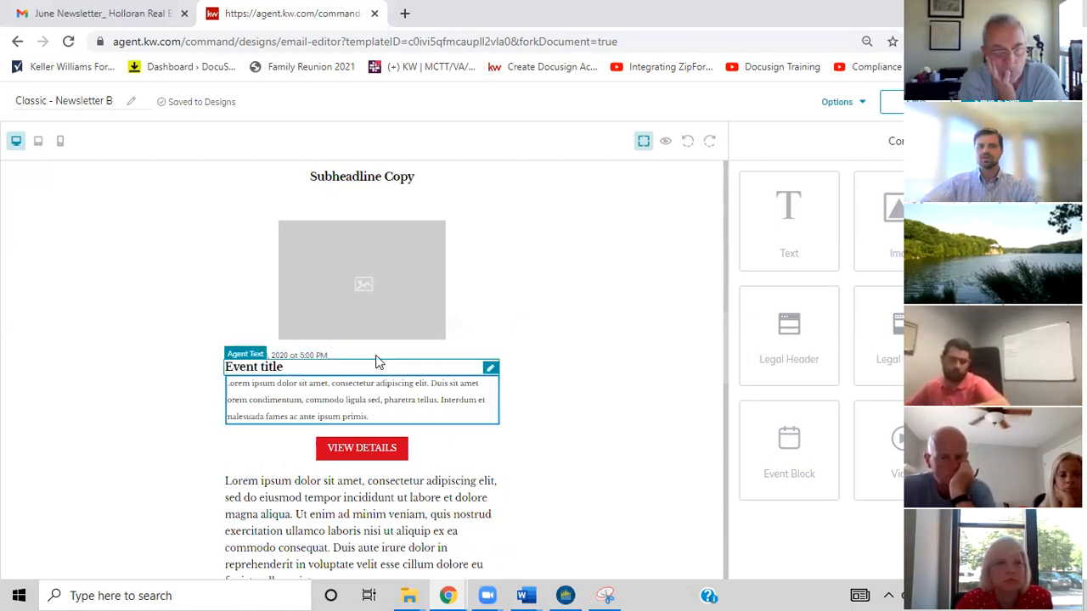
pyautogui.click(379, 356)
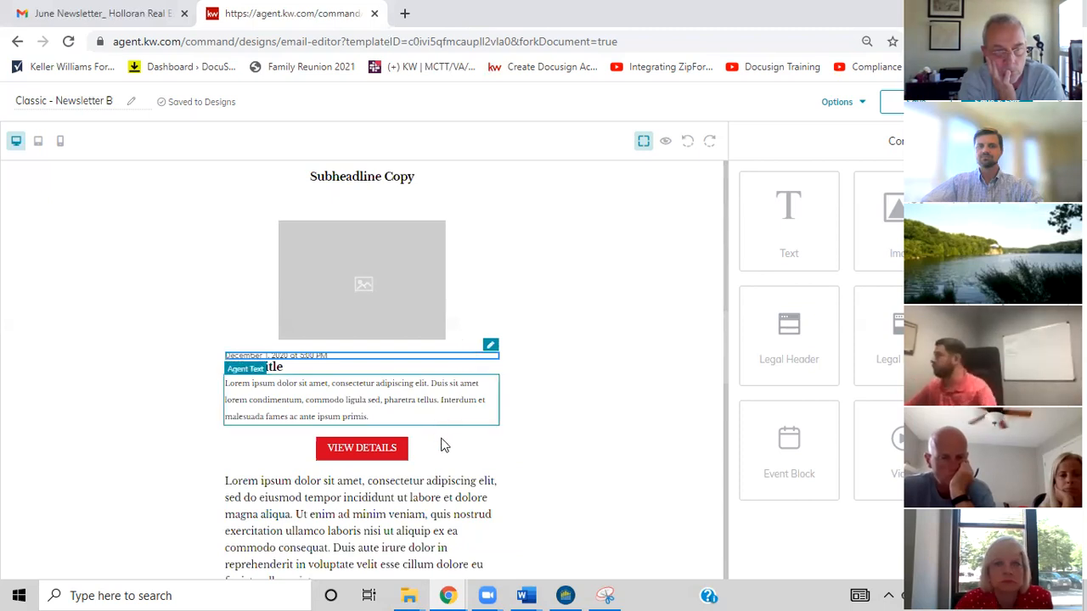
pyautogui.click(444, 444)
pyautogui.click(491, 204)
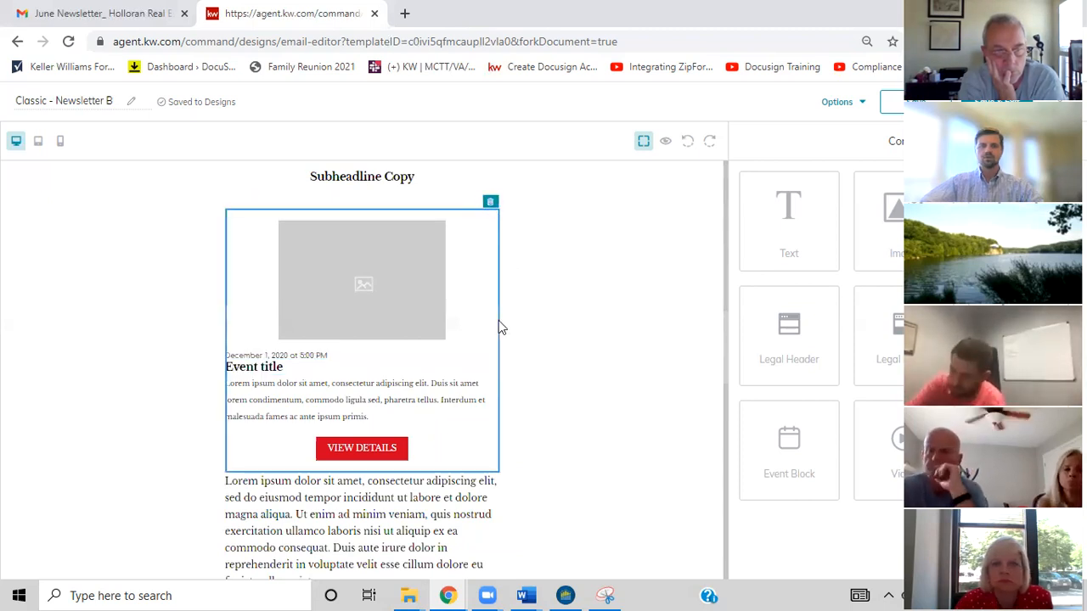
# Review the template's two repeating sections, from the market center header down to the contact box
pyautogui.scroll(4, 486, 389)
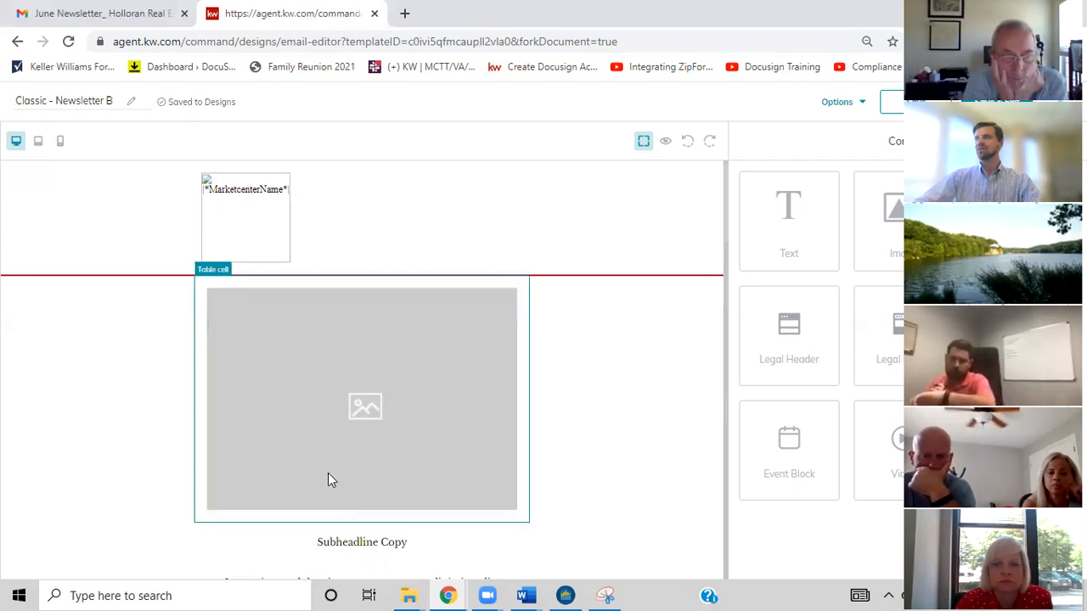
pyautogui.scroll(-4, 309, 412)
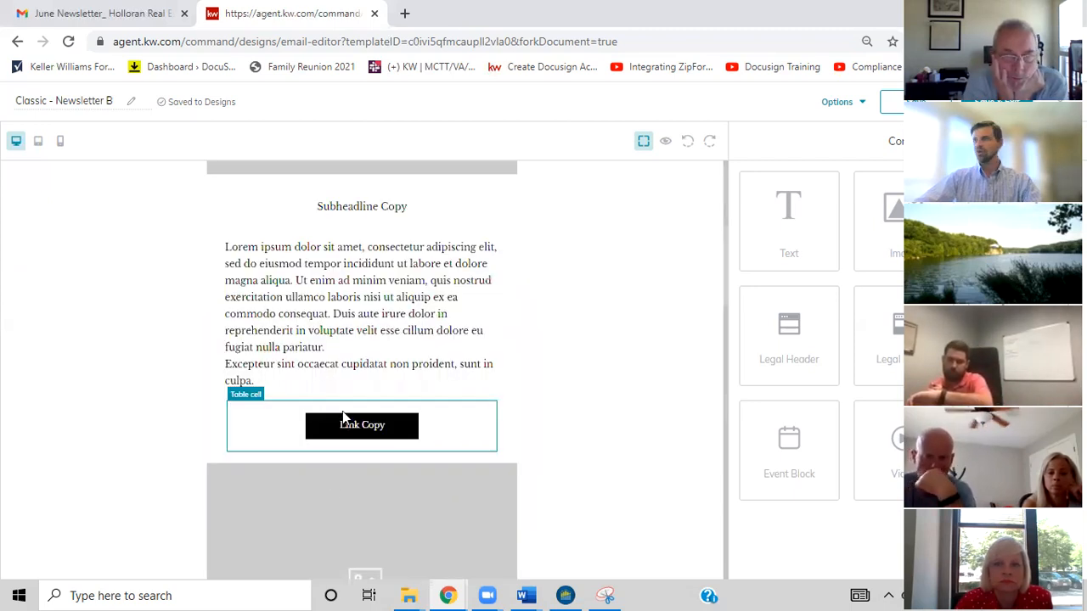
pyautogui.scroll(1, 344, 416)
pyautogui.scroll(-3, 344, 416)
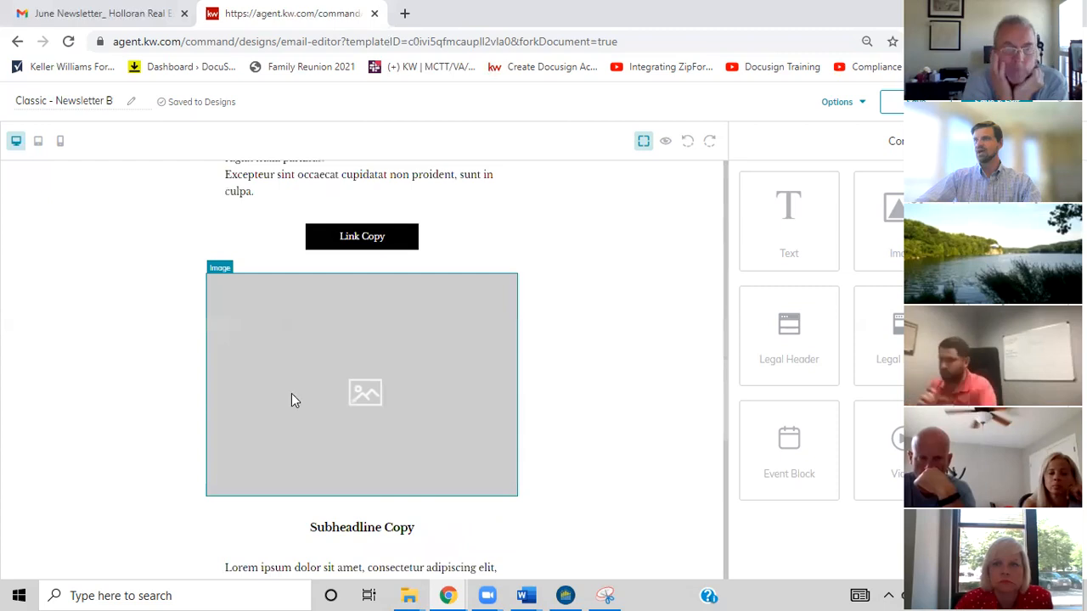
pyautogui.scroll(-3, 352, 414)
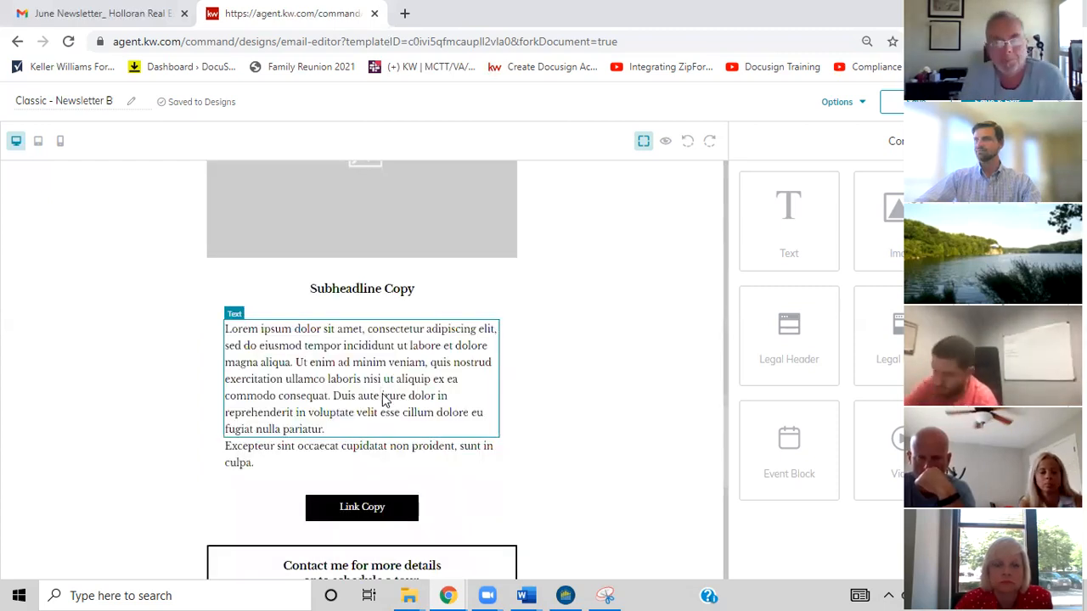
pyautogui.scroll(3, 382, 400)
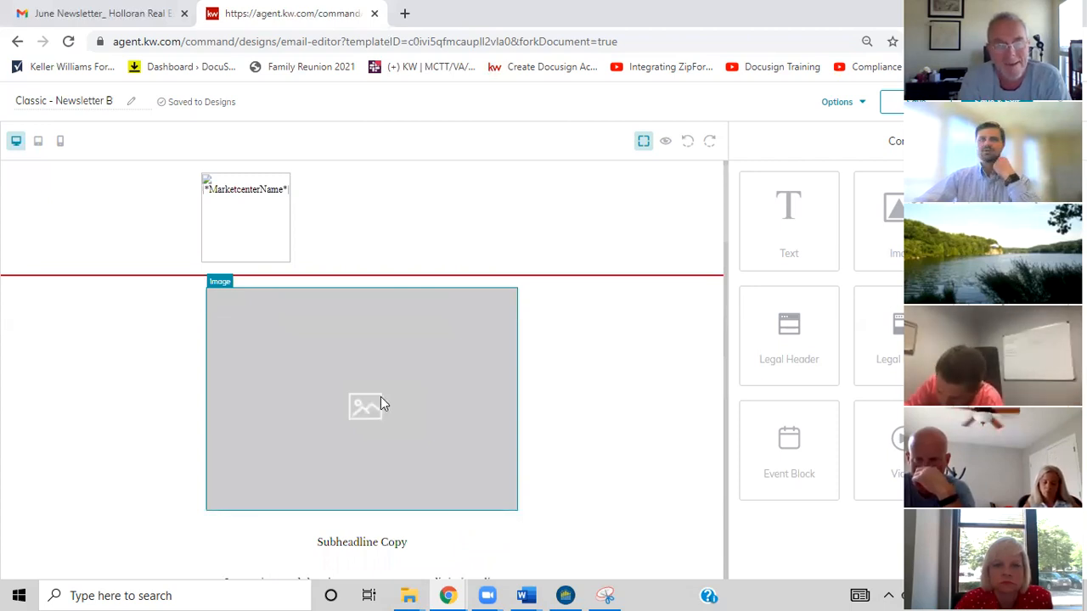
pyautogui.scroll(-3, 381, 396)
# Switch to the June Newsletter in Gmail and examine its opening image, headline, introduction text, request link and testimonials button
pyautogui.click(100, 13)
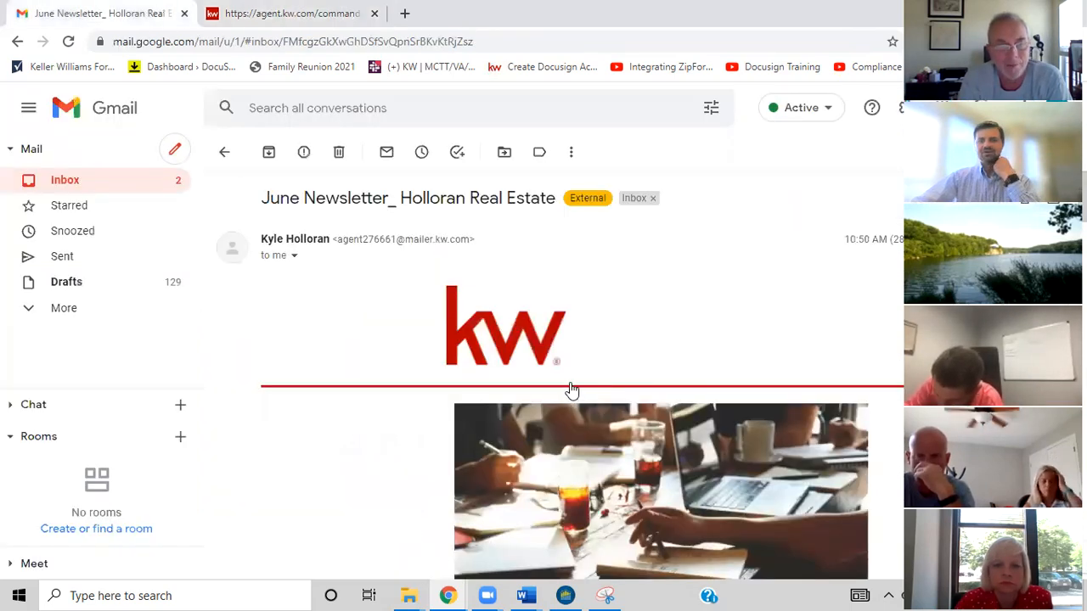
pyautogui.scroll(-1, 572, 389)
pyautogui.scroll(-2, 660, 332)
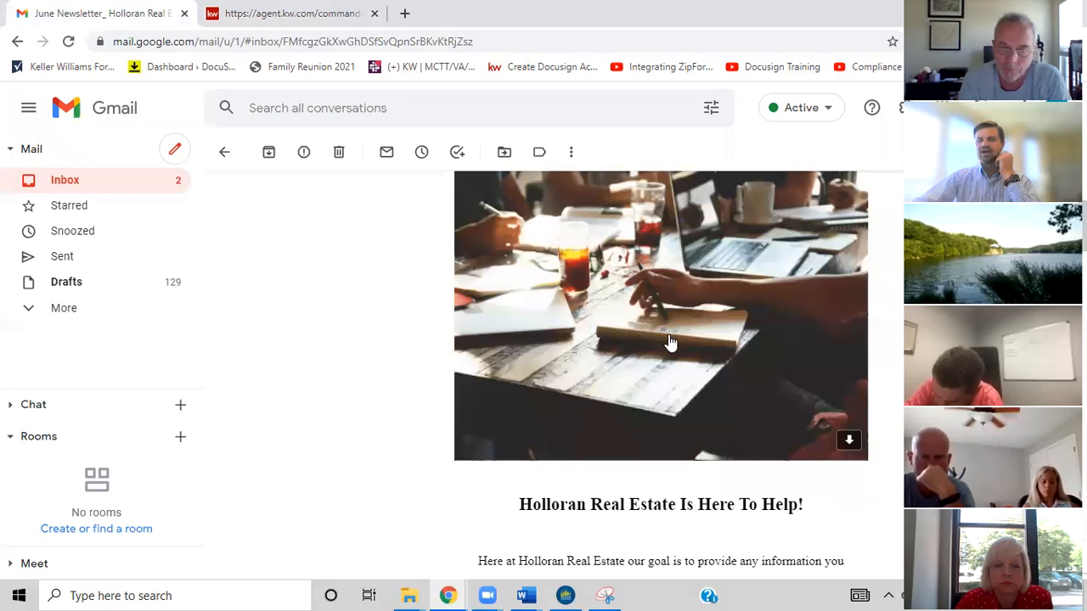
pyautogui.scroll(-1, 670, 342)
pyautogui.scroll(-1, 664, 337)
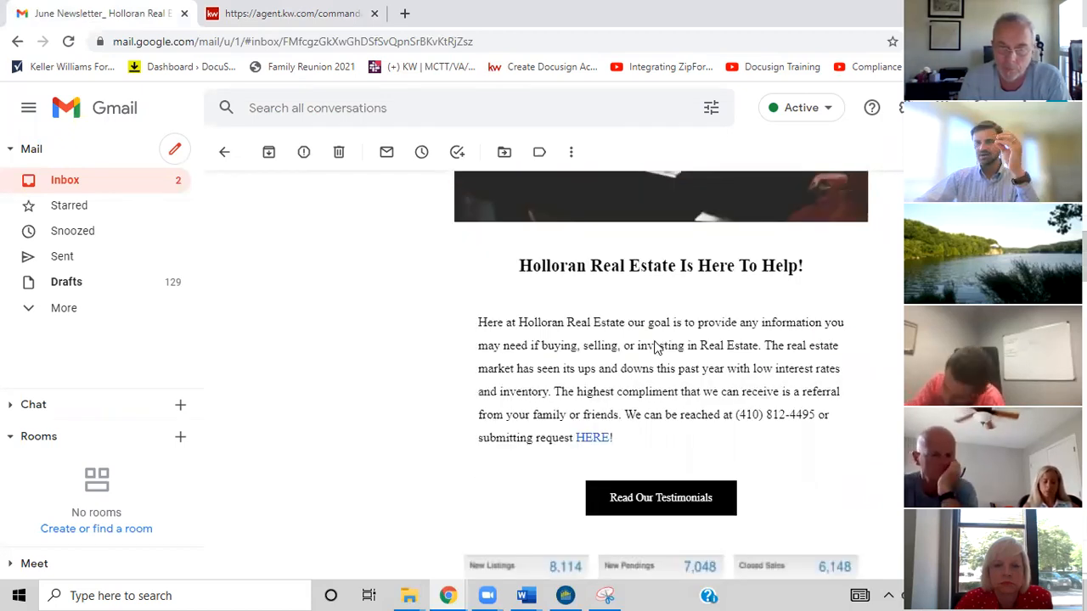
pyautogui.scroll(3, 660, 357)
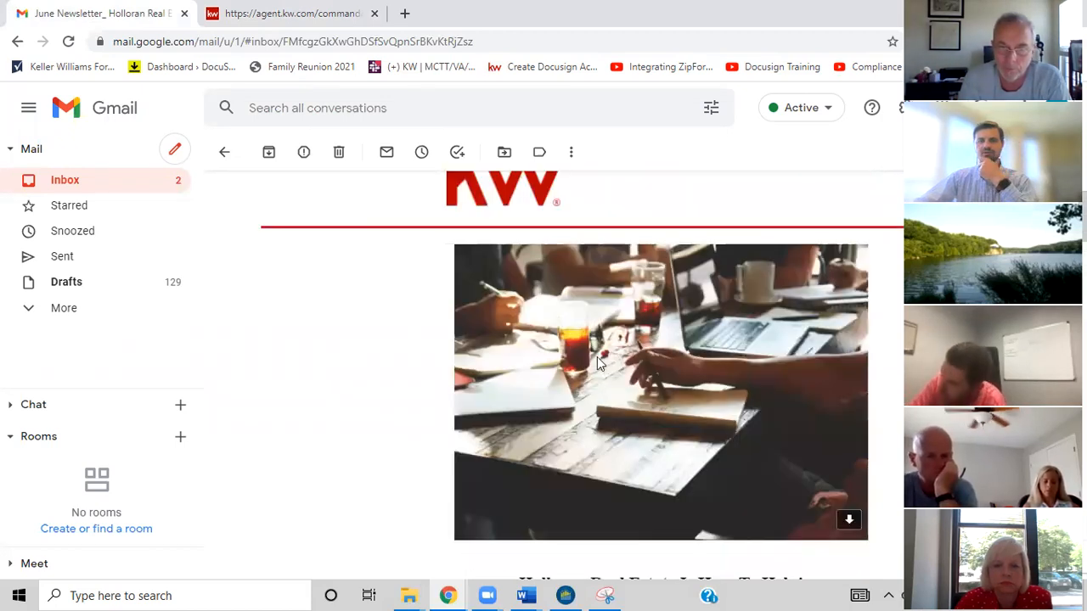
pyautogui.scroll(-2, 597, 360)
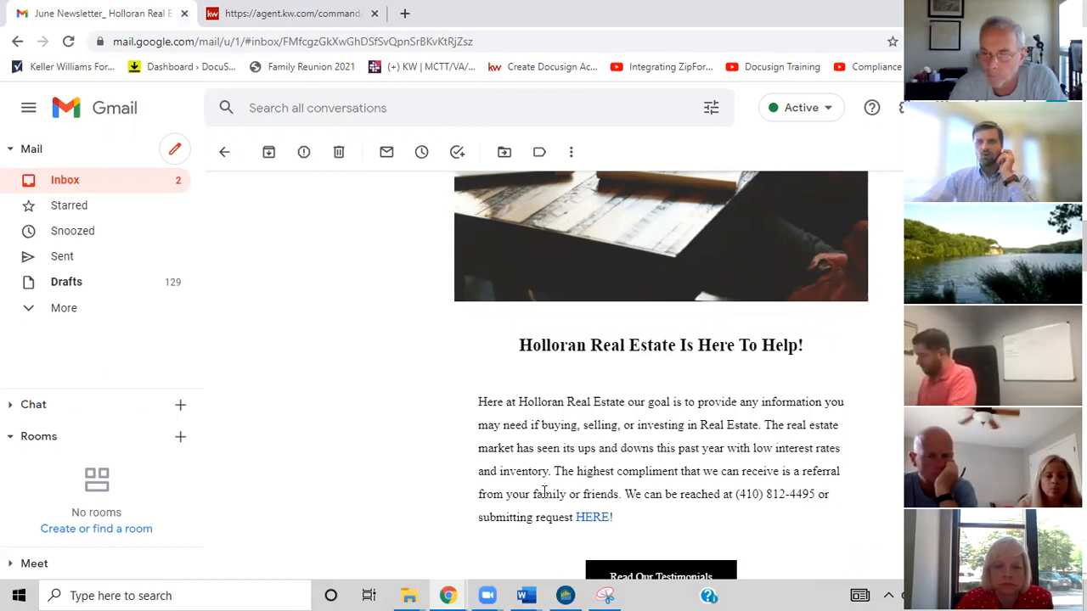
pyautogui.scroll(-2, 560, 467)
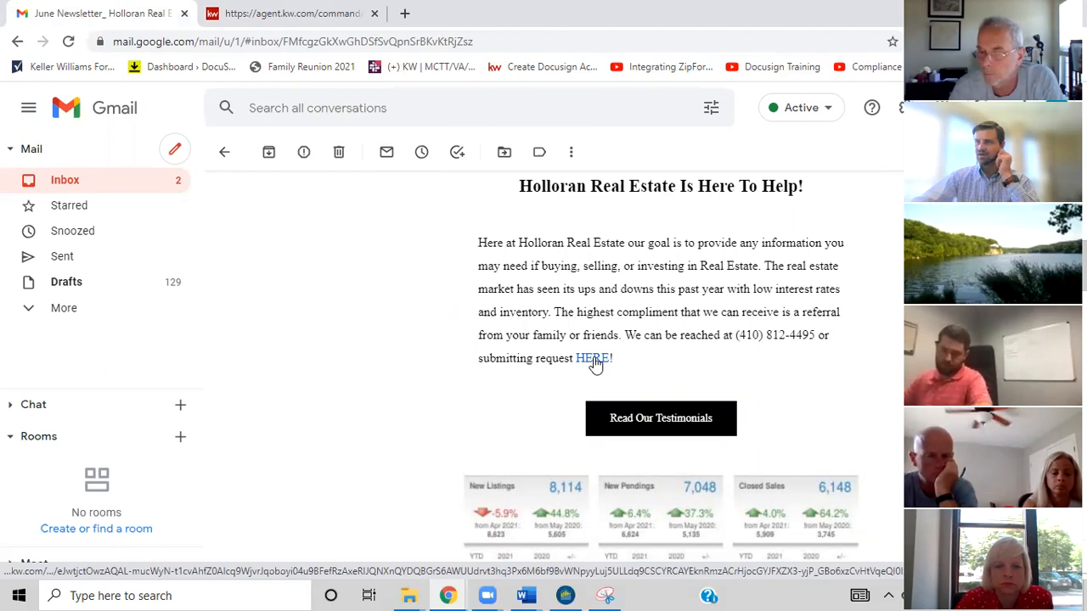
# Examine the opening photo of the June Newsletter together with the KW logo header above it
pyautogui.scroll(1, 595, 361)
pyautogui.scroll(2, 692, 307)
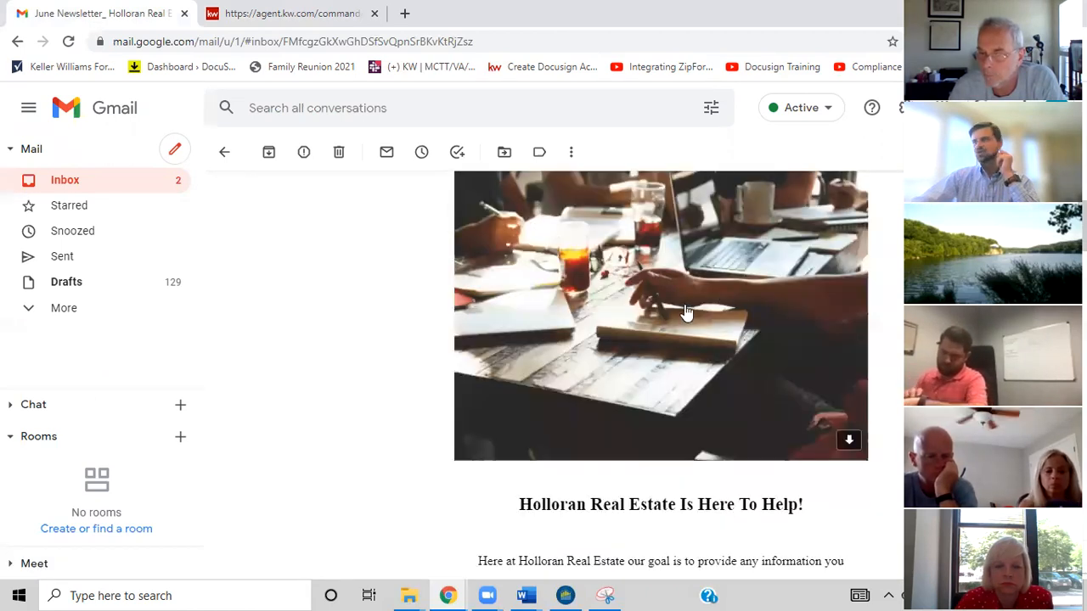
pyautogui.scroll(1, 694, 309)
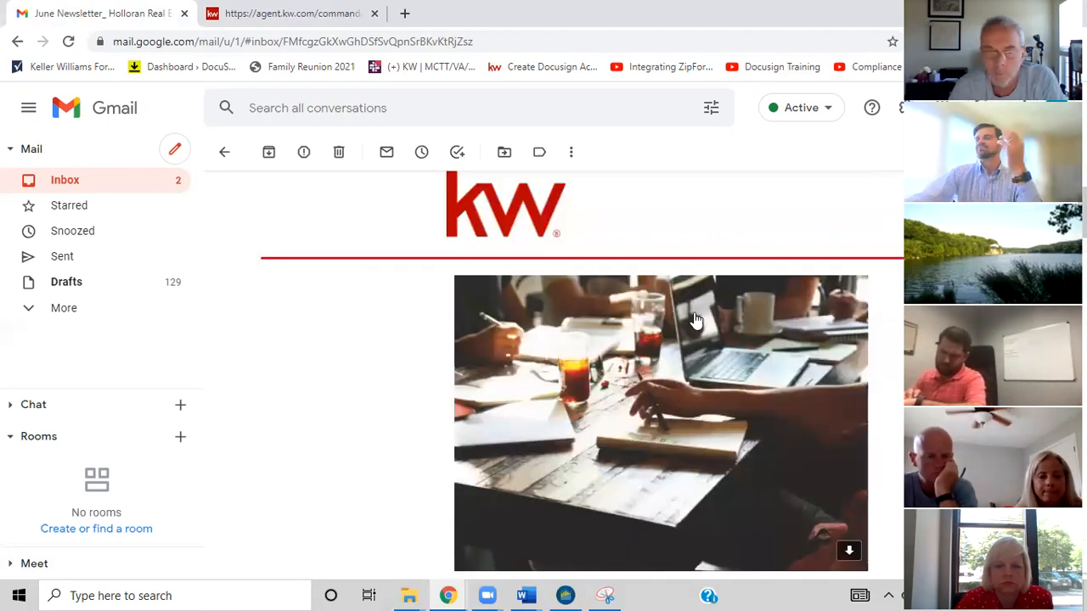
pyautogui.scroll(-1, 688, 332)
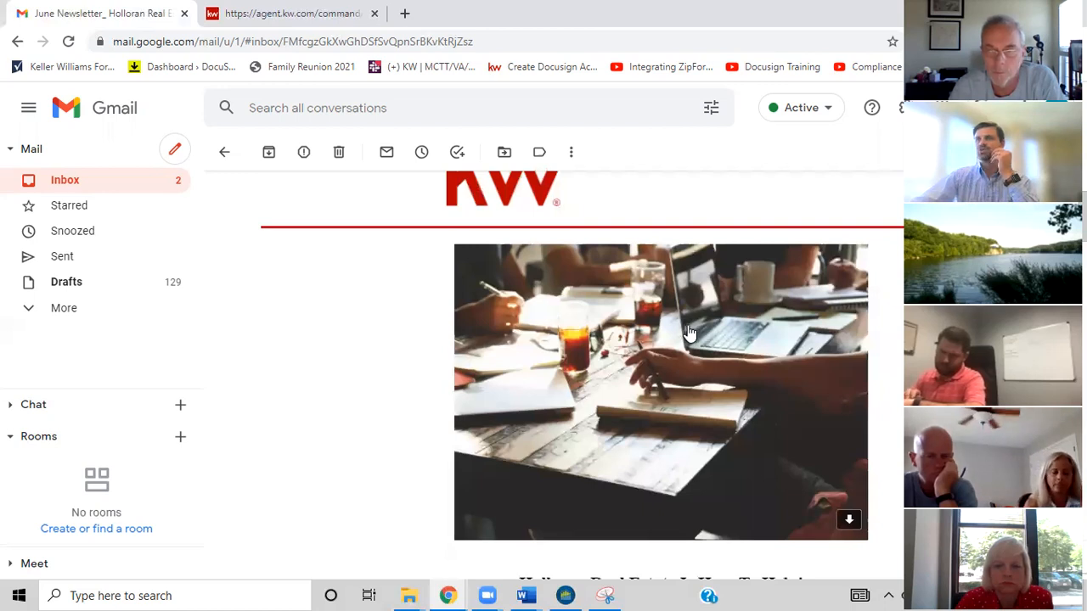
pyautogui.scroll(-1, 689, 336)
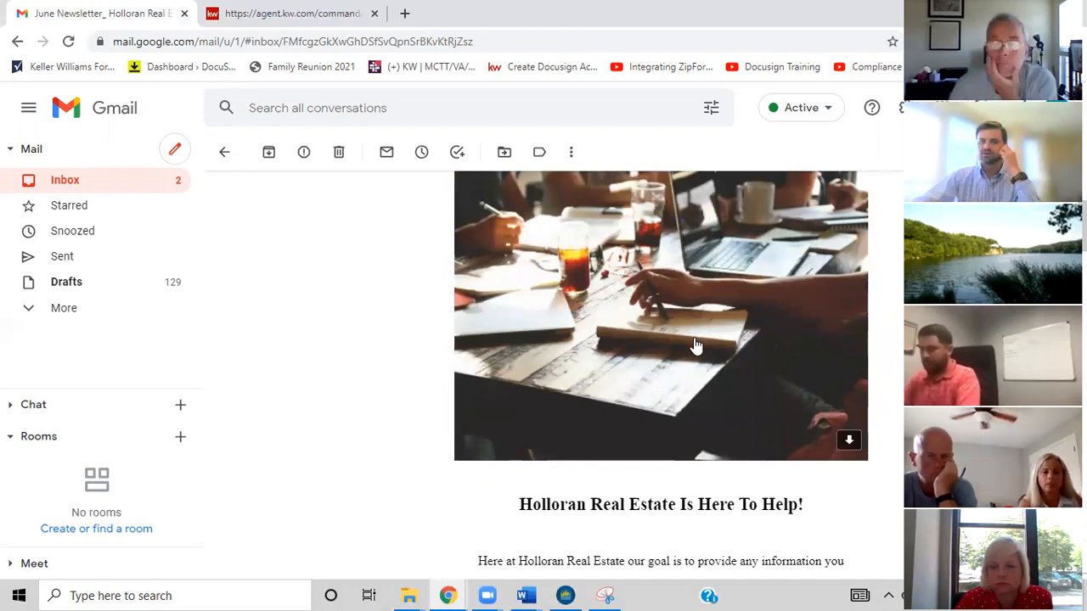
pyautogui.scroll(1, 695, 344)
pyautogui.scroll(2, 683, 335)
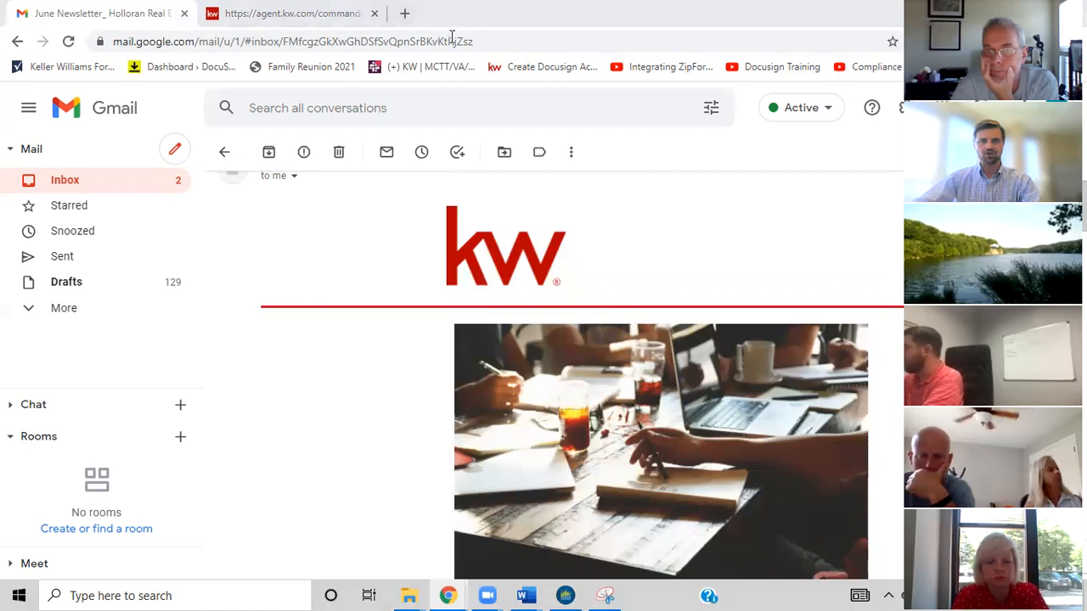
# Search the web for "royalty free photos" in a new tab and look through the free image sites
pyautogui.hotkey('ctrl', 't')
pyautogui.write('royl')
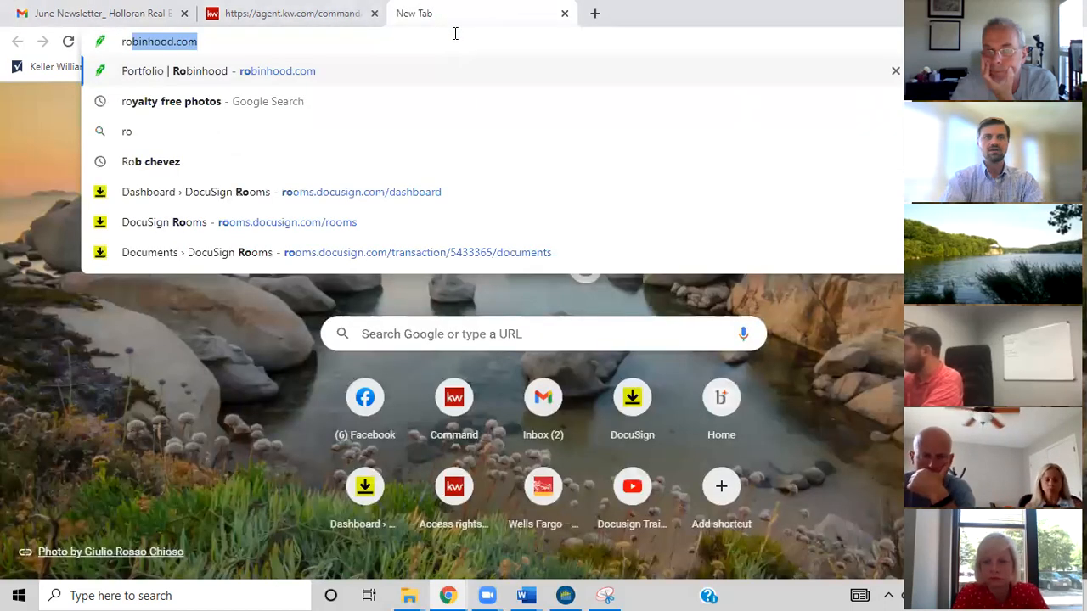
pyautogui.press('BackSpace')
pyautogui.write('al')
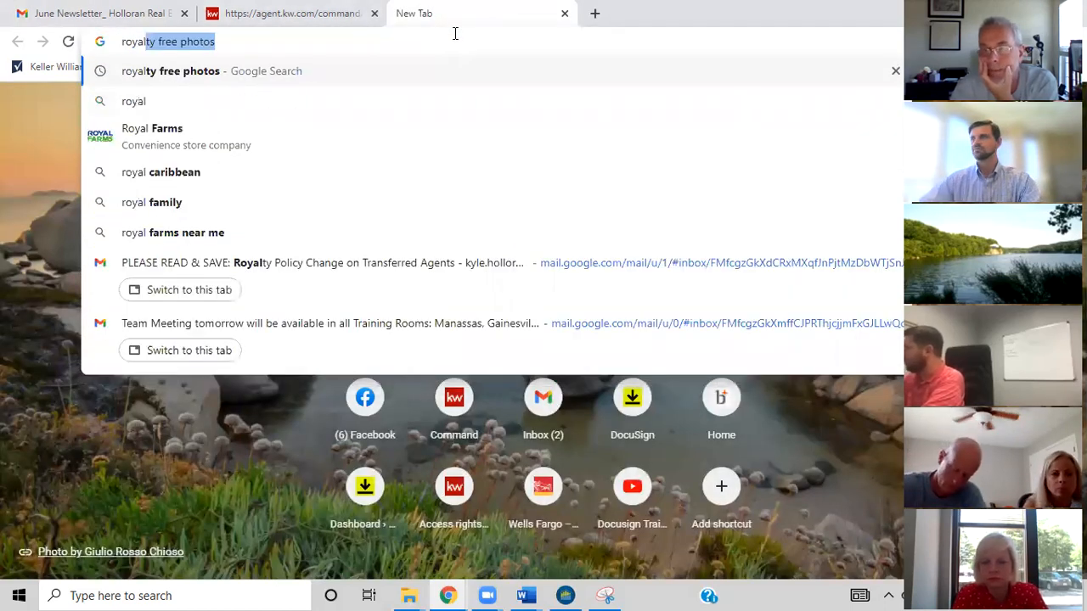
pyautogui.press('Return')
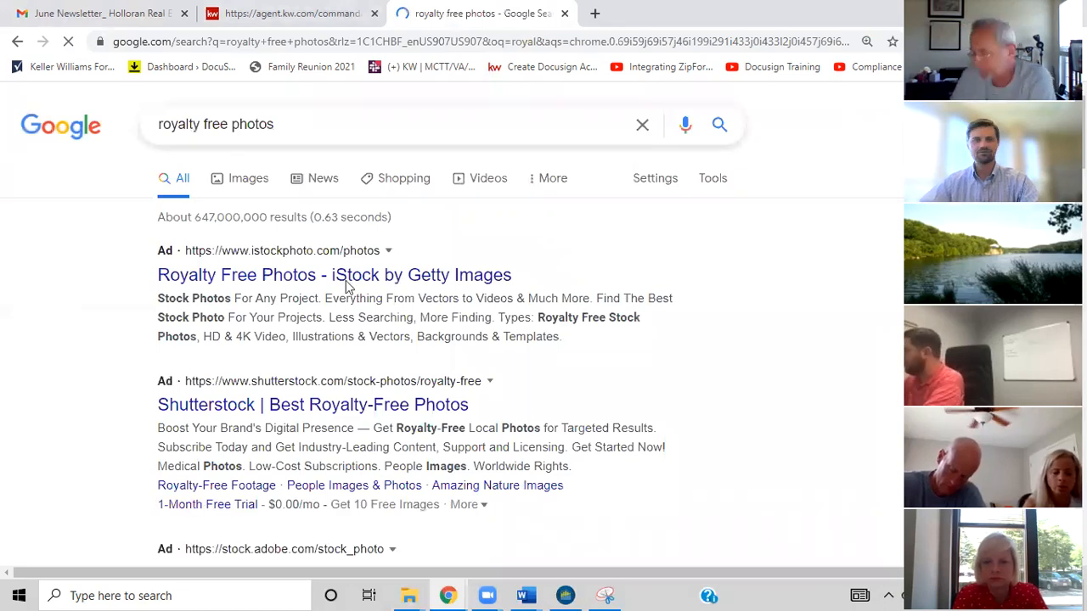
pyautogui.scroll(-3, 246, 365)
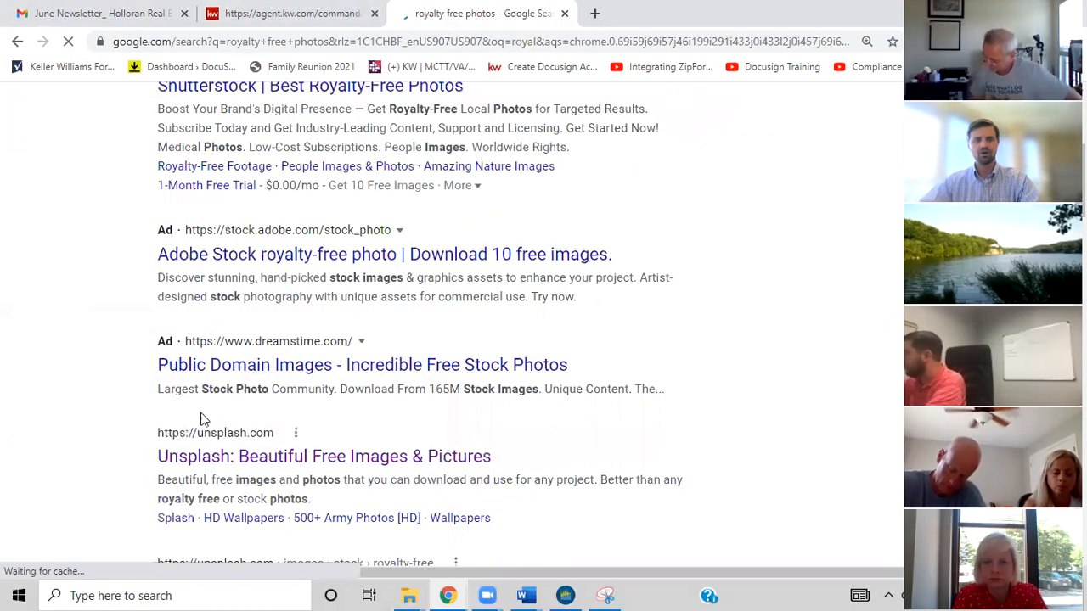
pyautogui.scroll(-2, 202, 419)
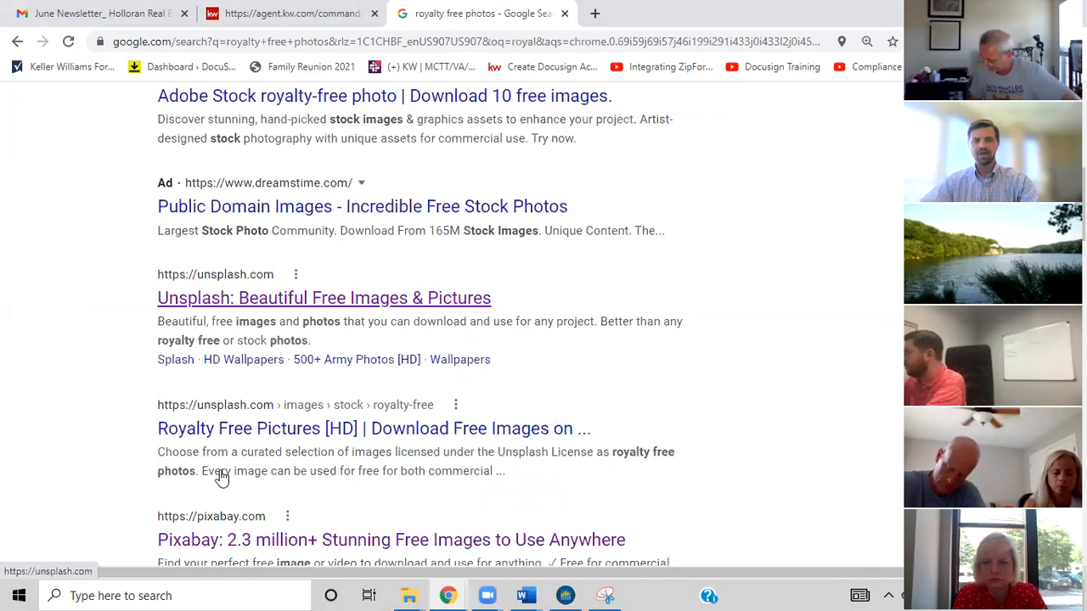
pyautogui.scroll(-1, 220, 478)
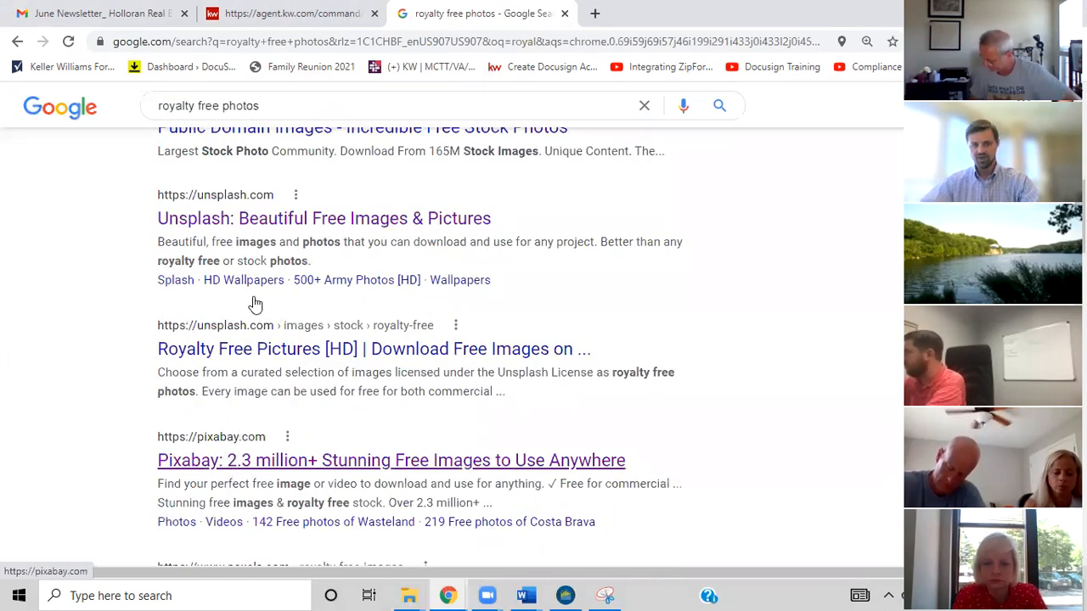
pyautogui.scroll(1, 254, 304)
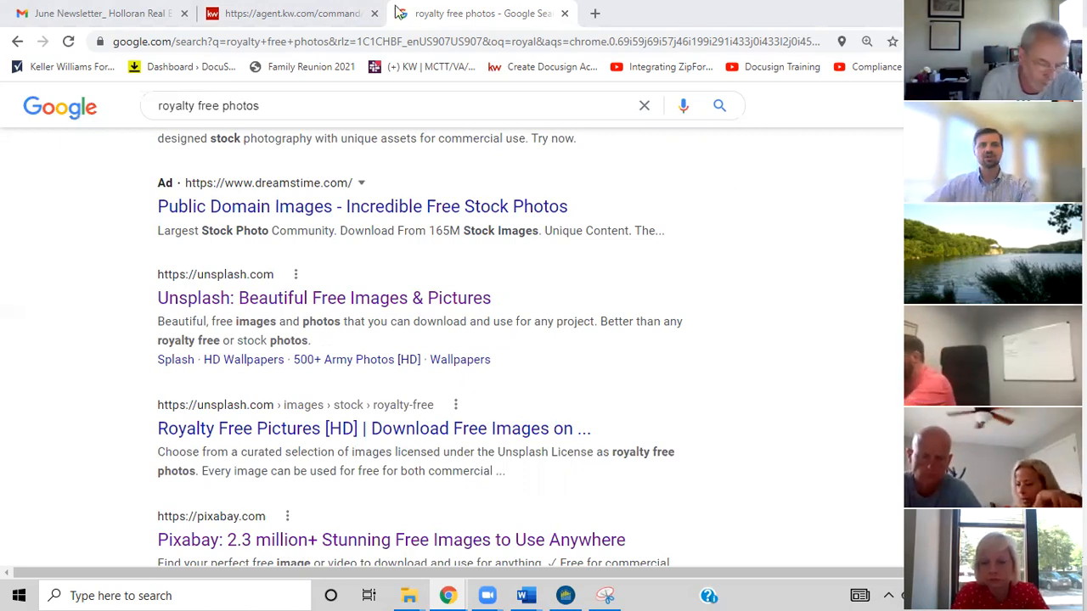
# Check the template's empty image block, then open Unsplash's Royalty Free Pictures page from the search results
pyautogui.click(334, 8)
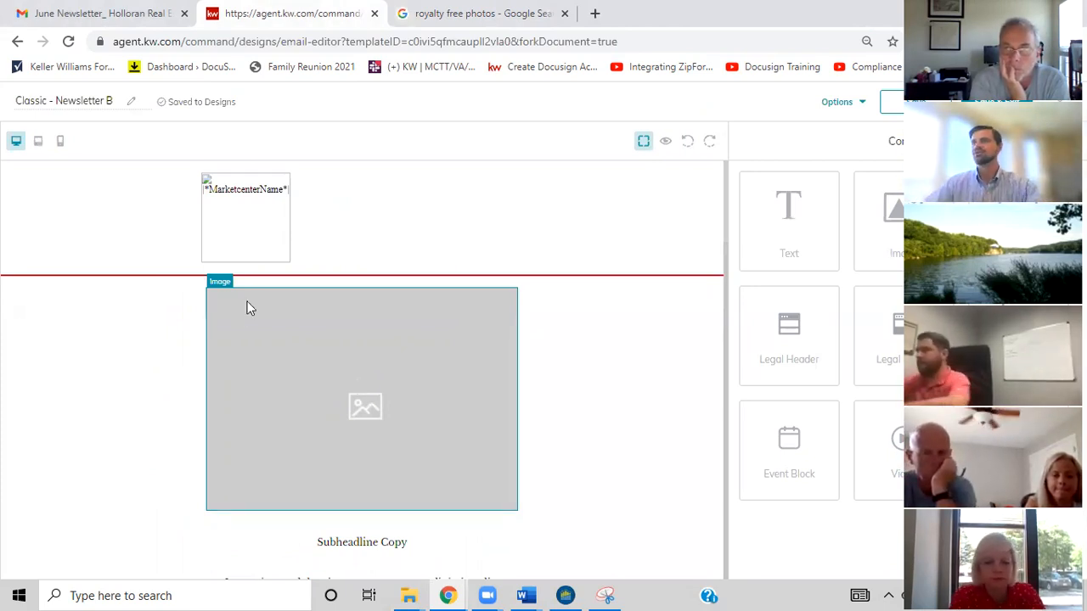
pyautogui.click(504, 11)
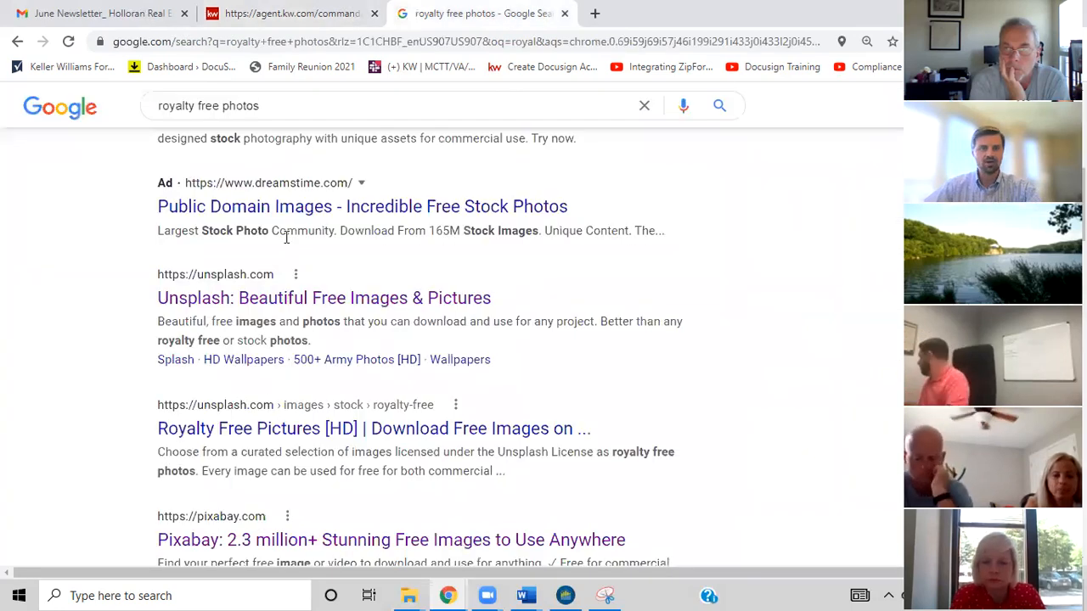
pyautogui.scroll(-1, 335, 354)
pyautogui.click(334, 349)
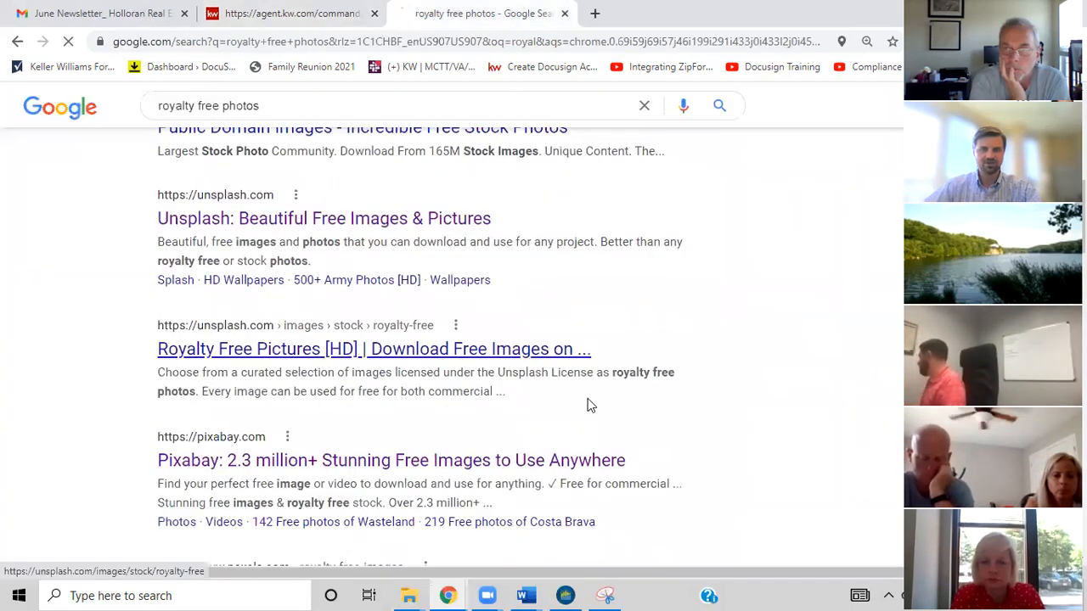
pyautogui.scroll(-3, 497, 339)
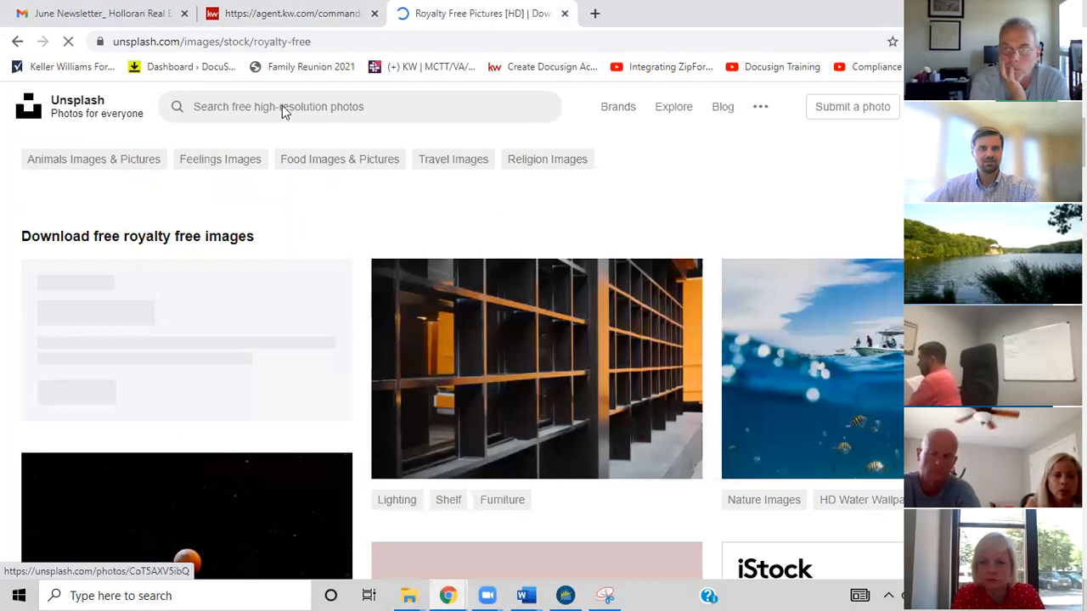
pyautogui.scroll(3, 285, 112)
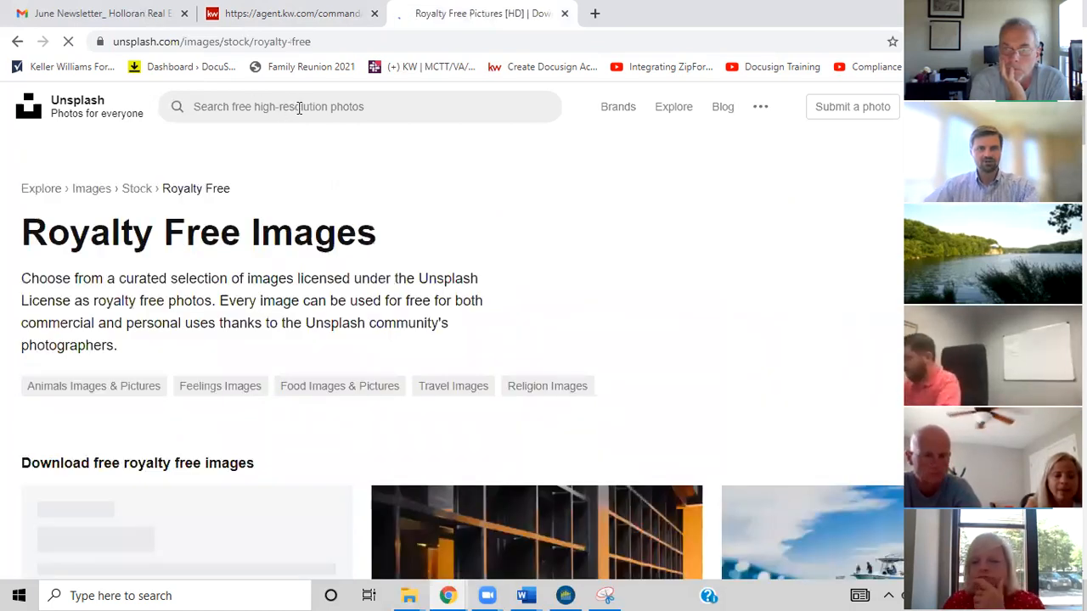
# Search Unsplash for "office" and browse the photos
pyautogui.click(299, 108)
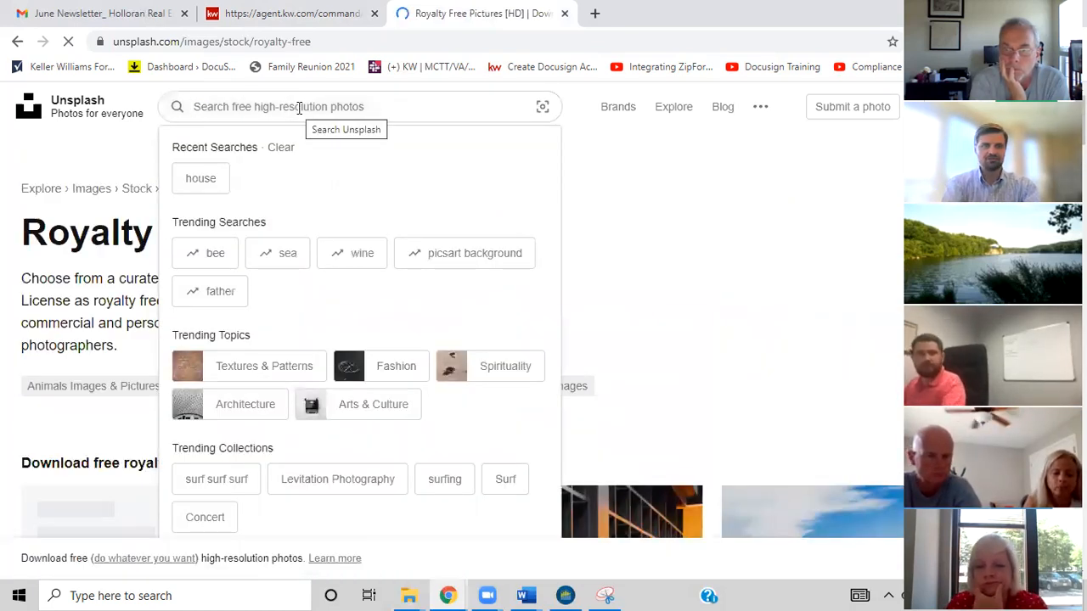
pyautogui.write('office')
pyautogui.press('Return')
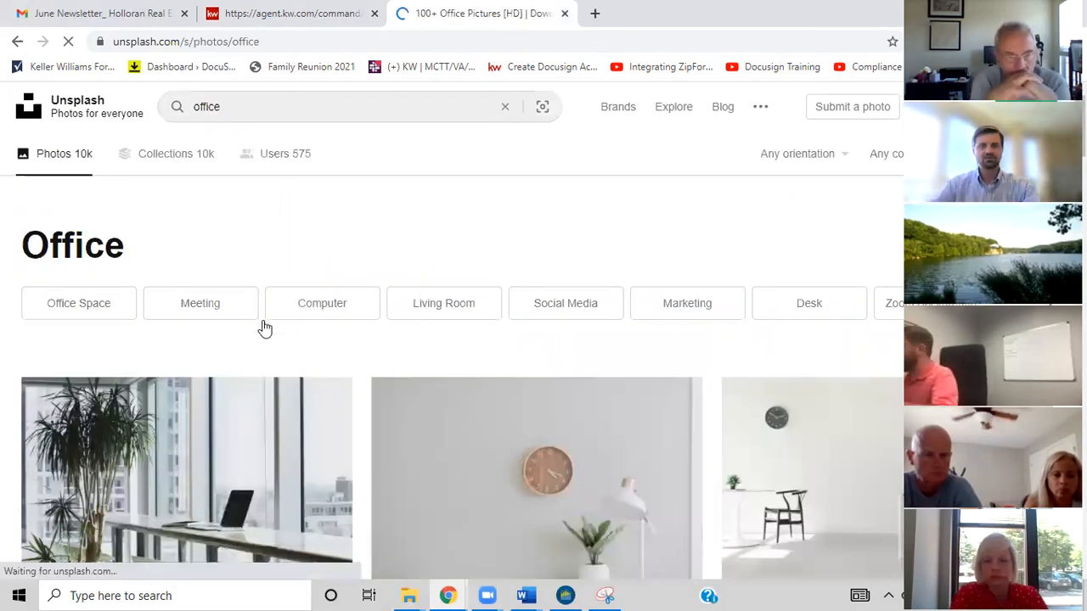
pyautogui.scroll(-3, 473, 289)
pyautogui.scroll(-2, 346, 417)
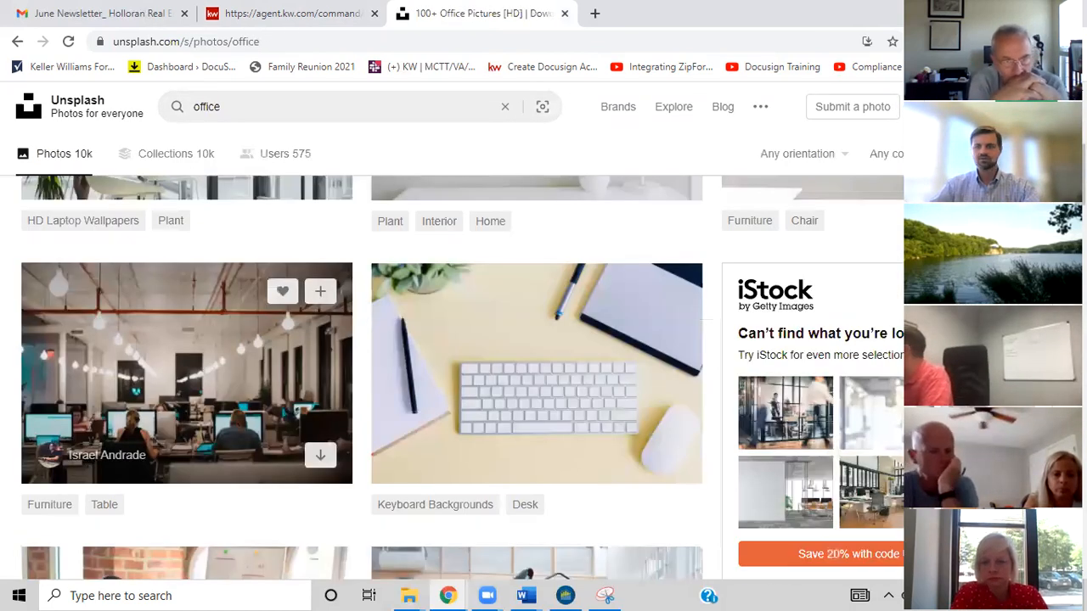
pyautogui.scroll(-1, 157, 411)
# Replace the Unsplash search term with "real estate" and run the search
pyautogui.scroll(2, 267, 147)
pyautogui.moveTo(227, 108); pyautogui.dragTo(95, 118)
pyautogui.write('real estate')
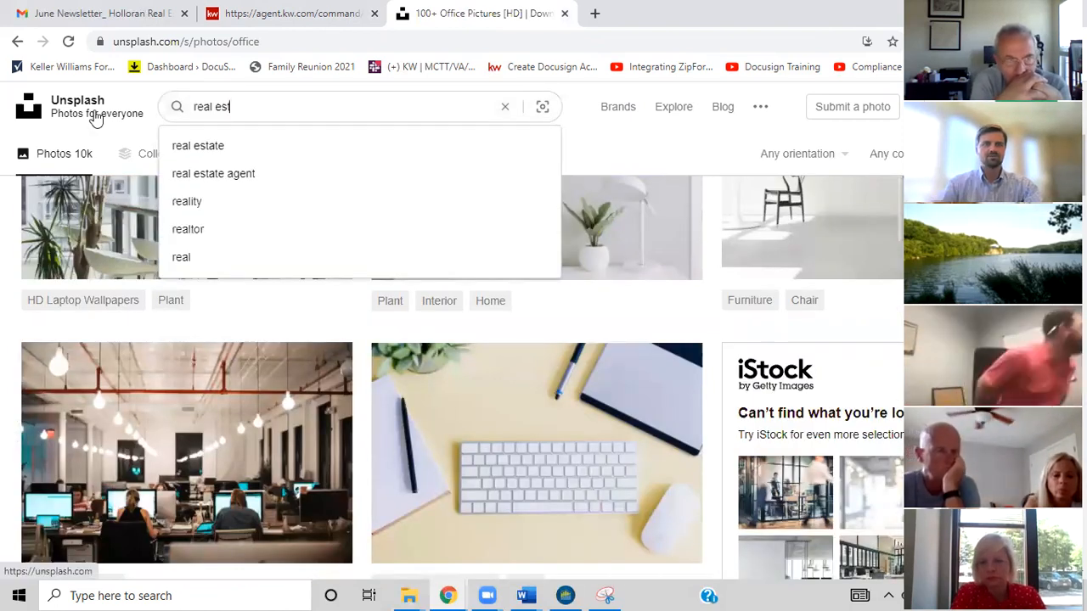
pyautogui.press('Return')
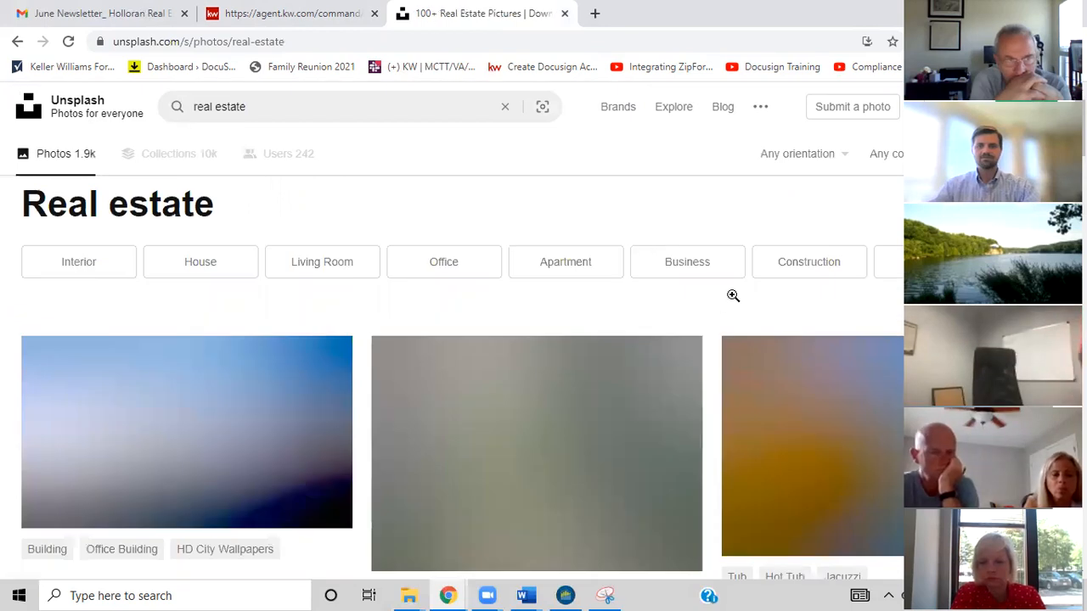
# Download the photo of the blue front porch with the white chair and dismiss the download notice
pyautogui.scroll(-1, 733, 296)
pyautogui.scroll(-3, 781, 347)
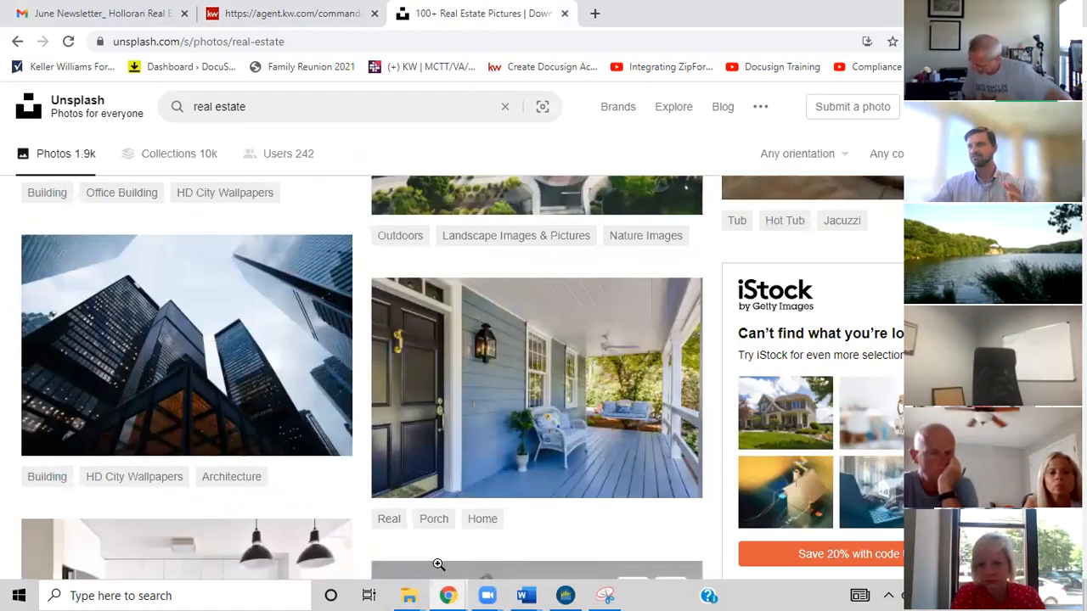
pyautogui.moveTo(554, 422)
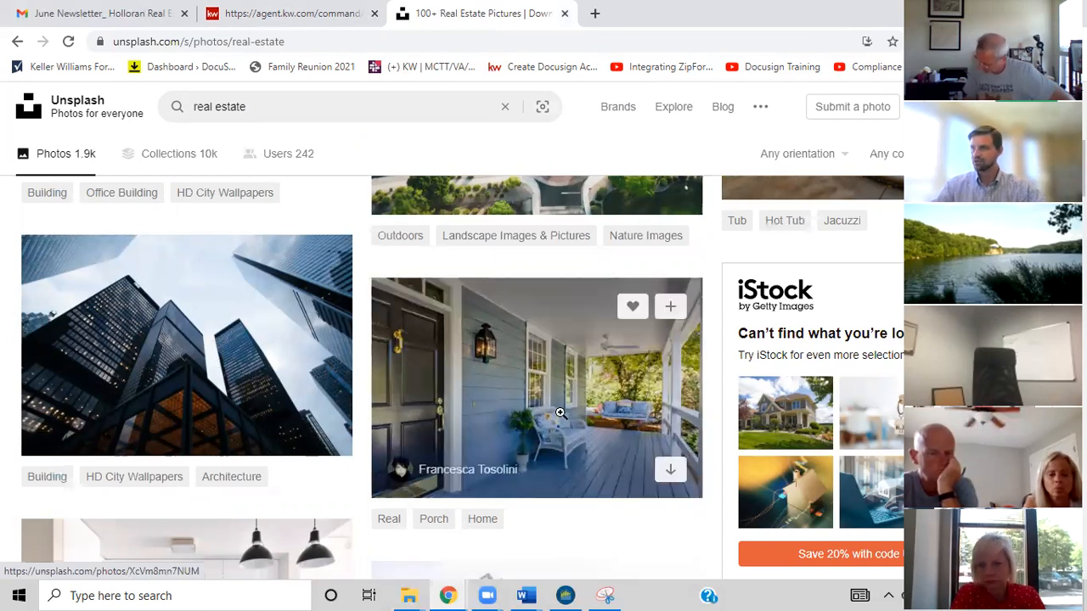
pyautogui.click(670, 469)
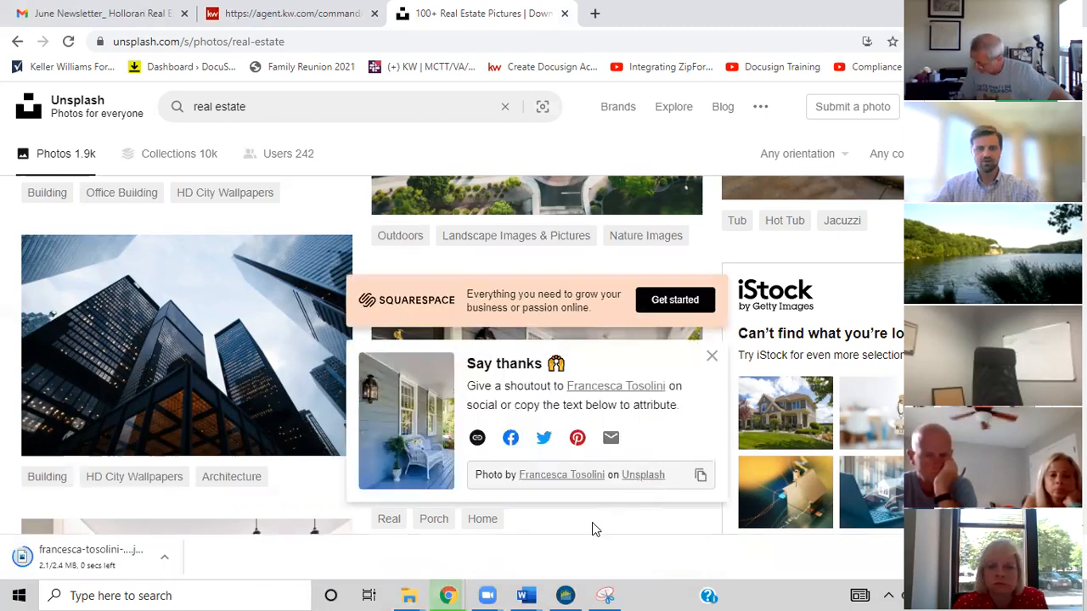
pyautogui.click(1071, 557)
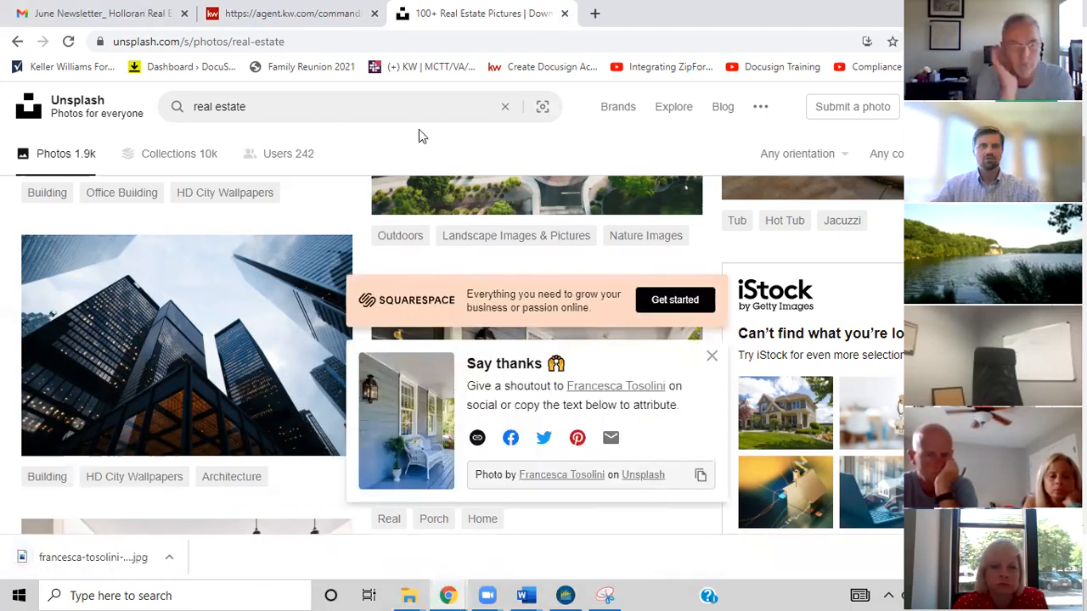
# Return to the newsletter template and open the image replacement dialog for the grey image block below the header
pyautogui.click(292, 14)
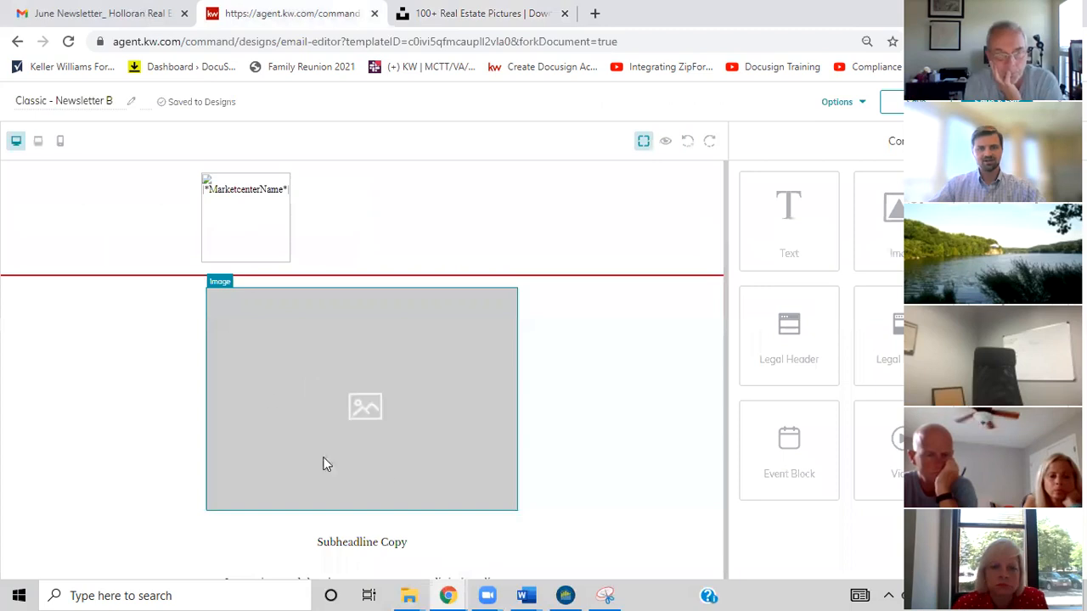
pyautogui.click(402, 366)
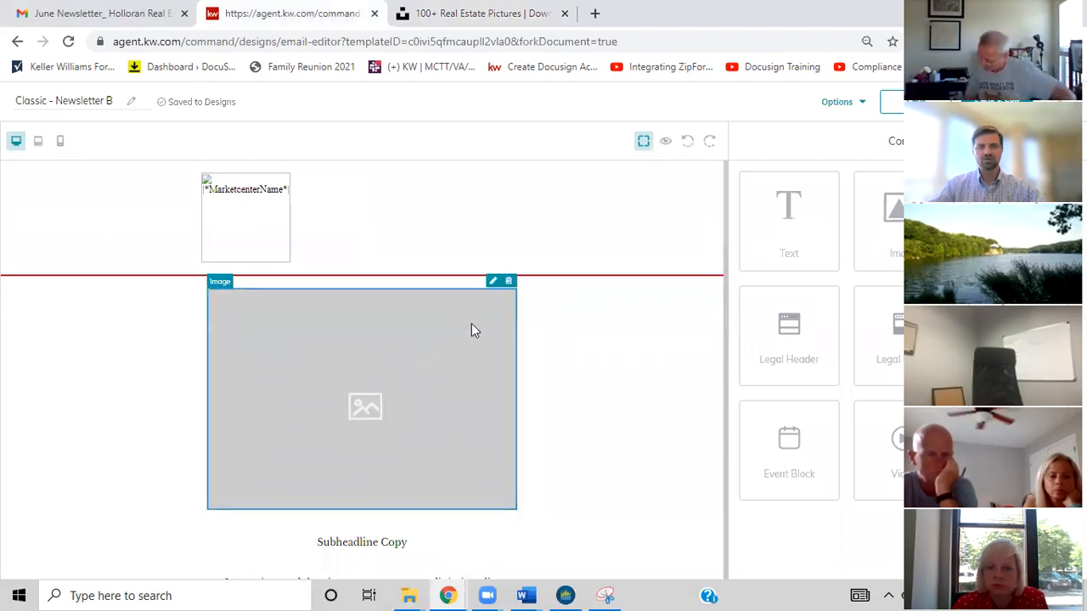
pyautogui.click(493, 283)
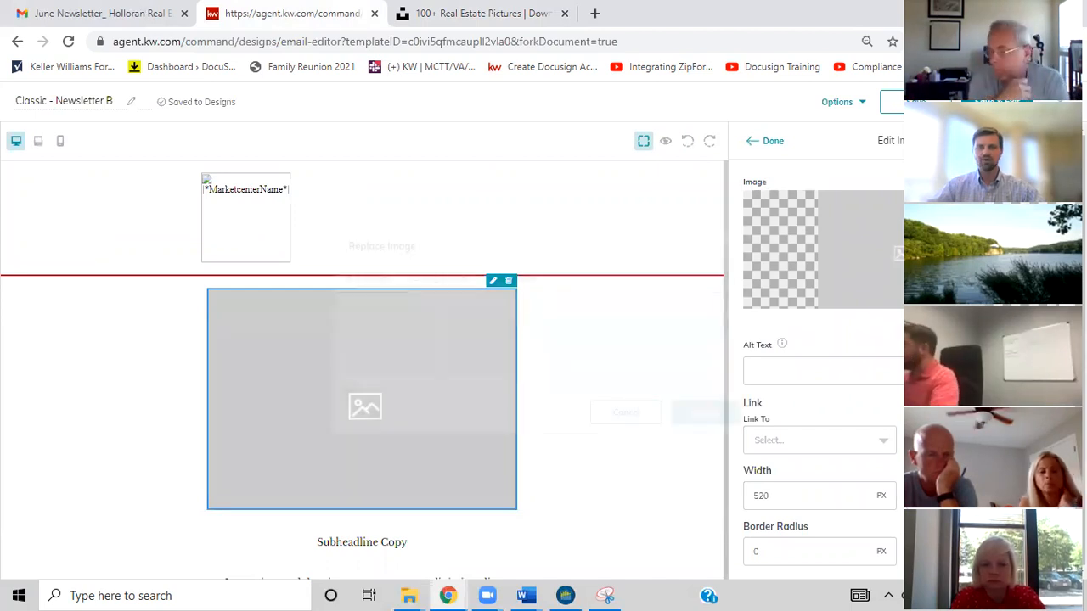
pyautogui.click(365, 399)
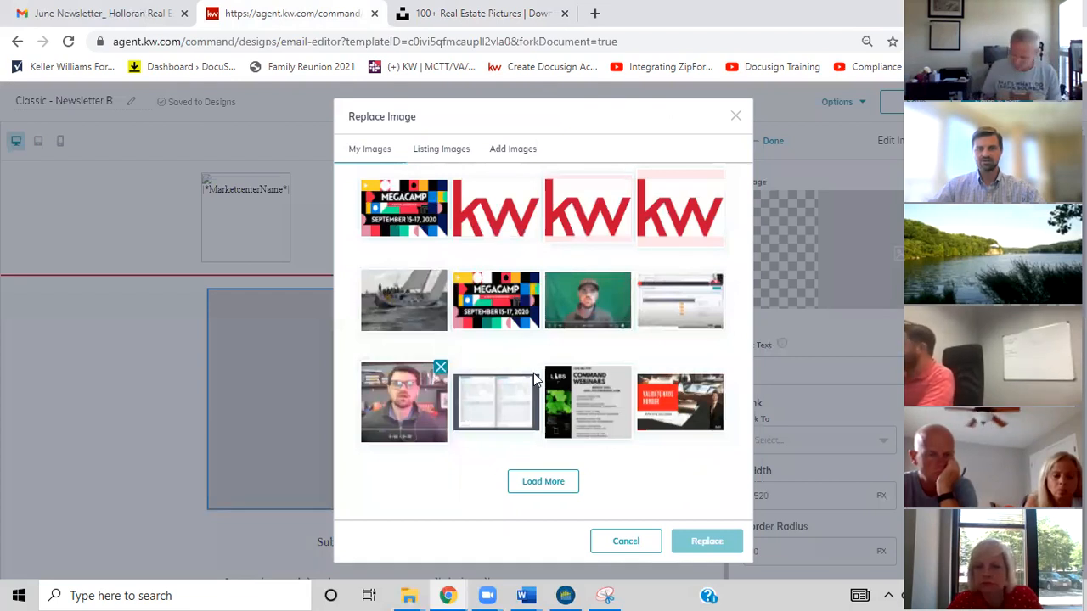
# Upload the downloaded front porch photo from the Downloads folder as a new image
pyautogui.click(455, 153)
pyautogui.click(513, 151)
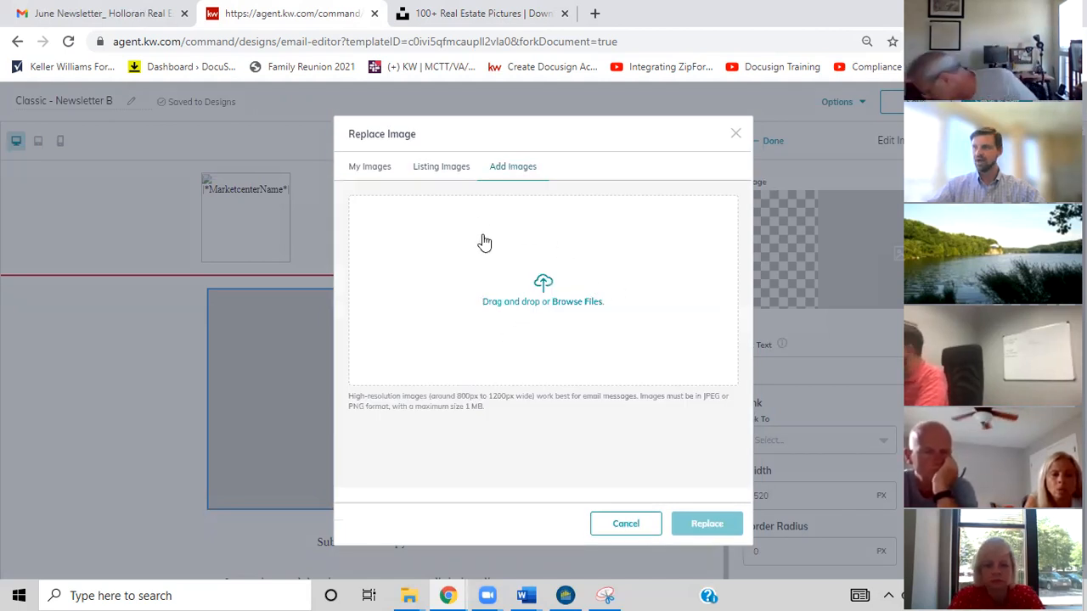
pyautogui.click(583, 269)
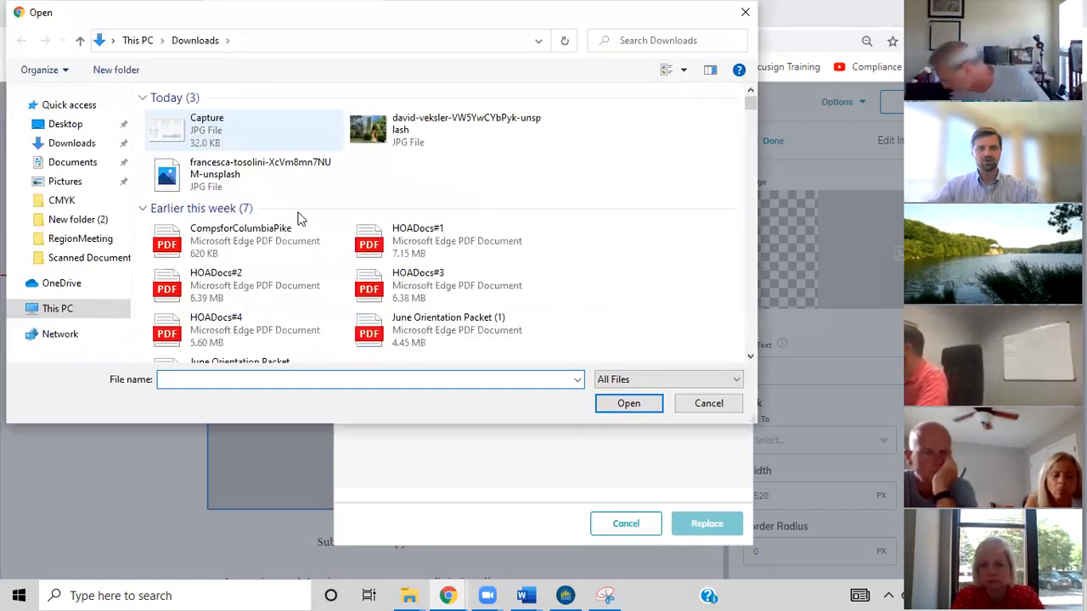
pyautogui.click(208, 140)
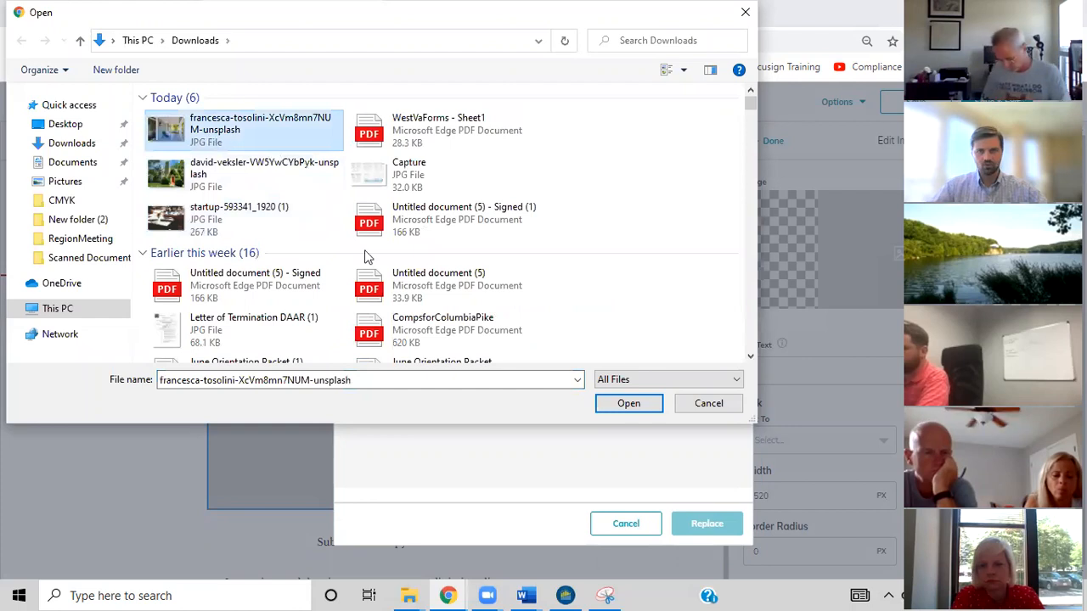
pyautogui.click(625, 407)
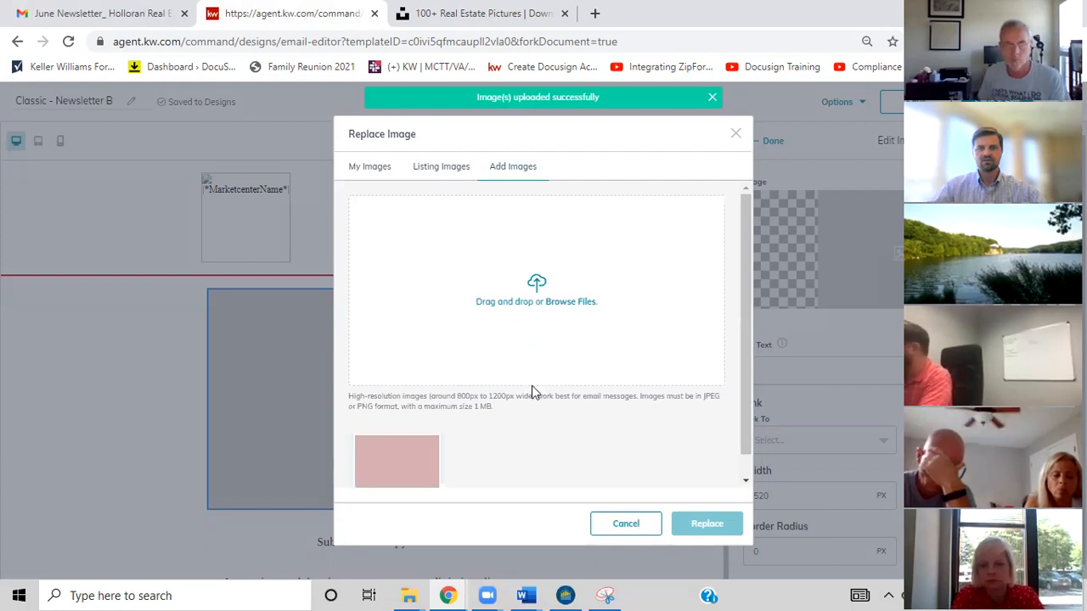
# Replace the grey placeholder below the header with the uploaded porch photo and finish editing the image
pyautogui.click(403, 463)
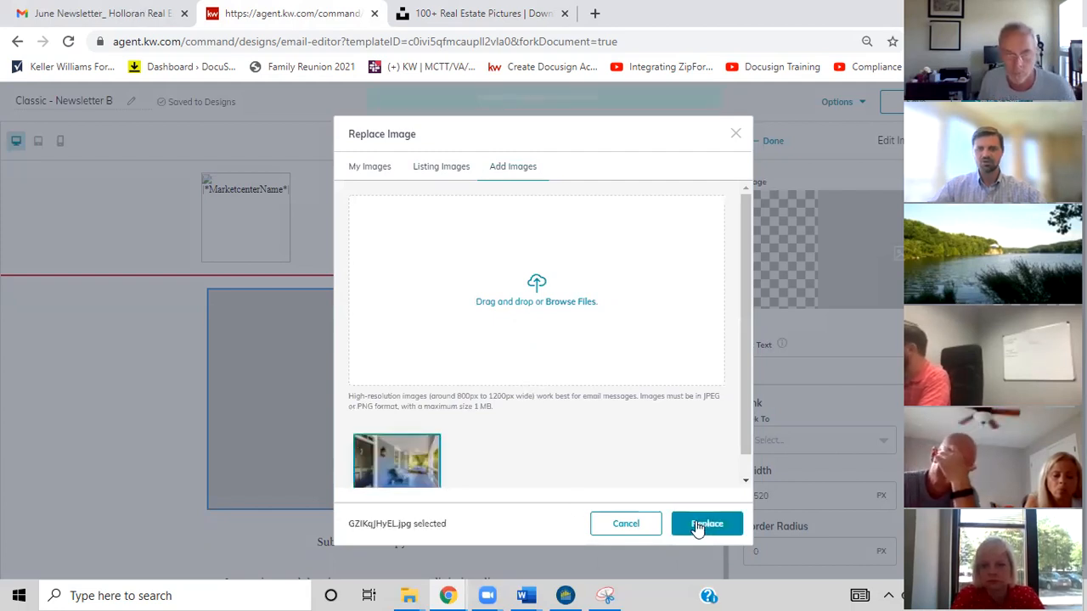
pyautogui.click(706, 523)
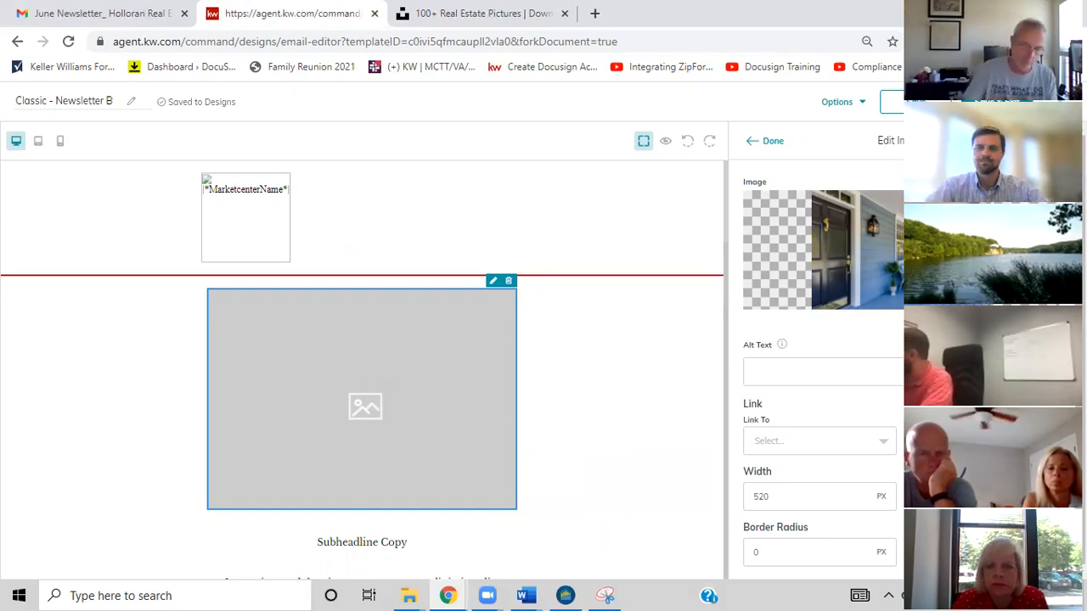
pyautogui.click(775, 145)
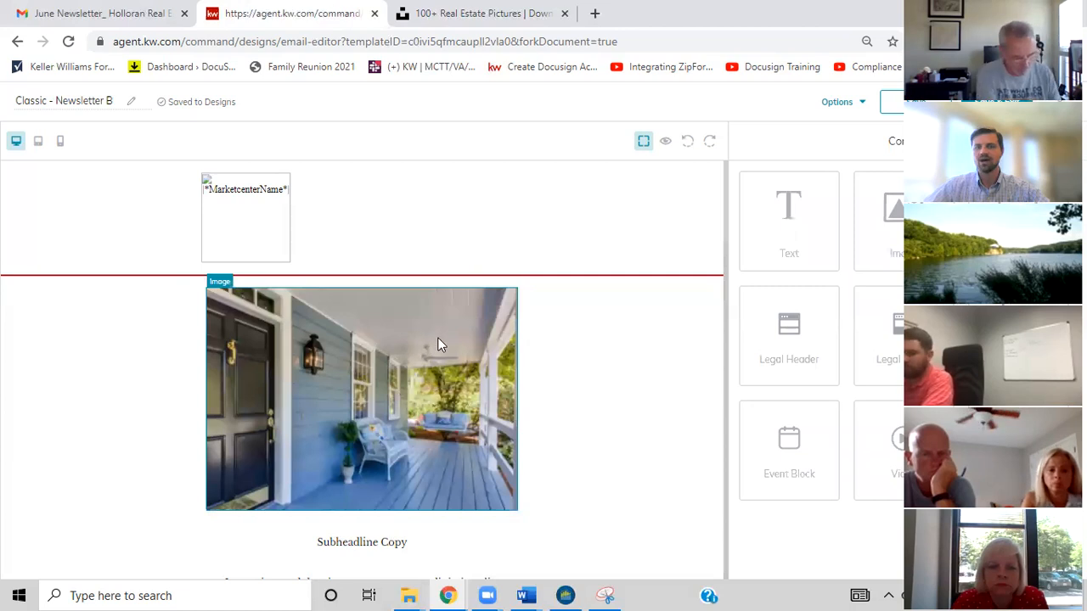
# Open the porch photo for editing and set its link type to Web address
pyautogui.scroll(-3, 476, 365)
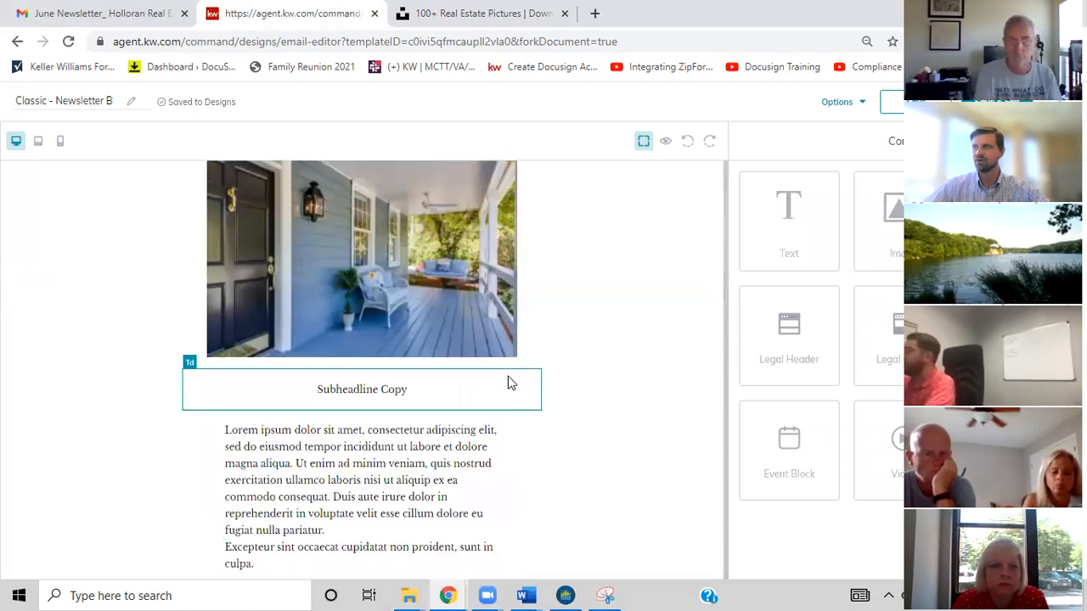
pyautogui.scroll(1, 507, 376)
pyautogui.scroll(-1, 406, 355)
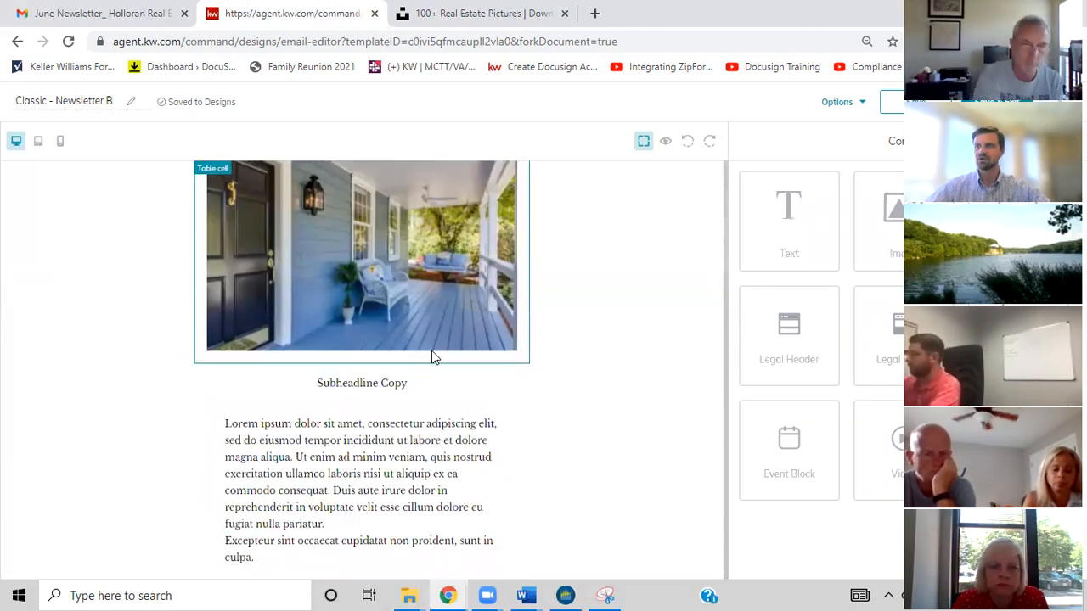
pyautogui.scroll(-1, 431, 356)
pyautogui.scroll(2, 465, 365)
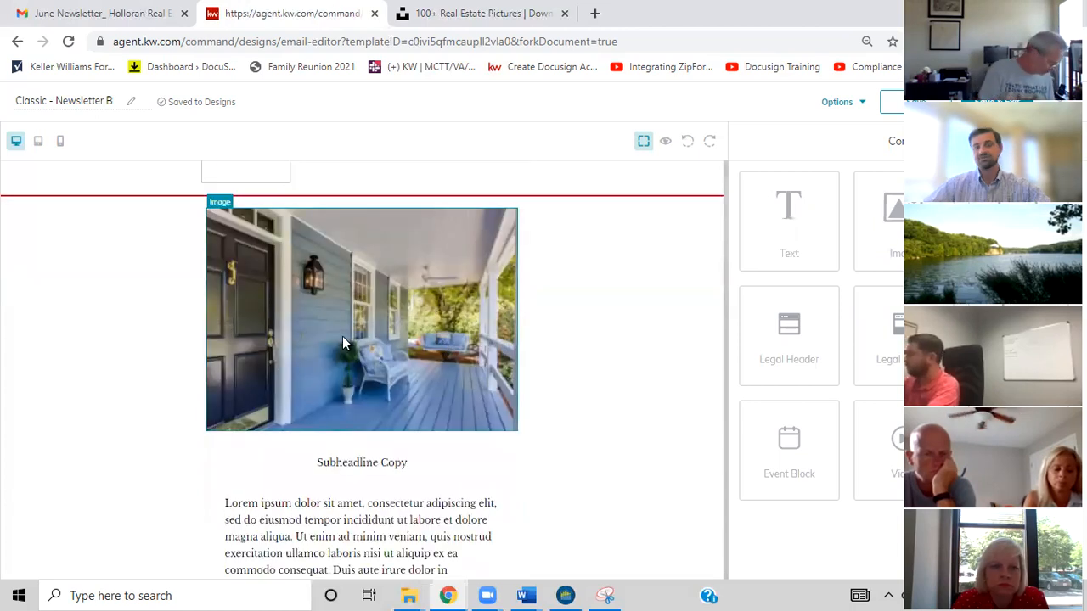
pyautogui.scroll(1, 442, 332)
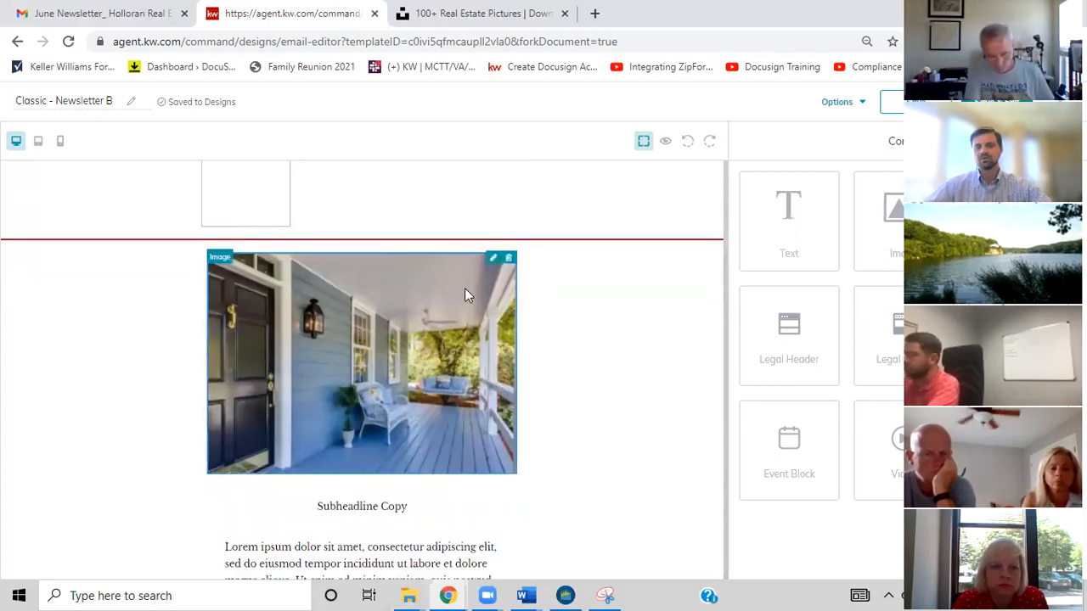
pyautogui.scroll(-1, 465, 288)
pyautogui.click(493, 202)
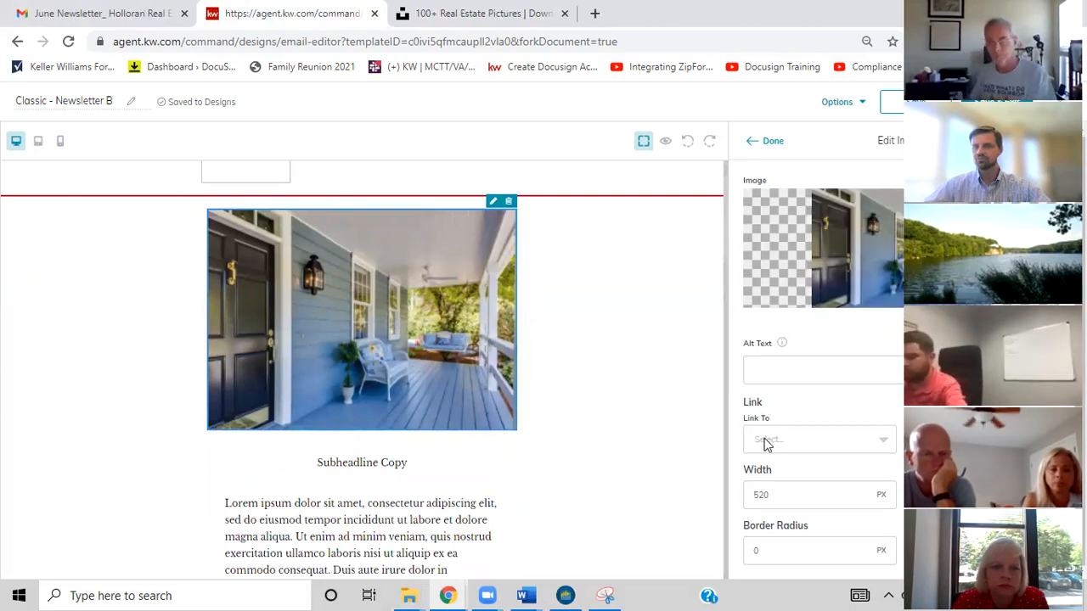
pyautogui.click(758, 441)
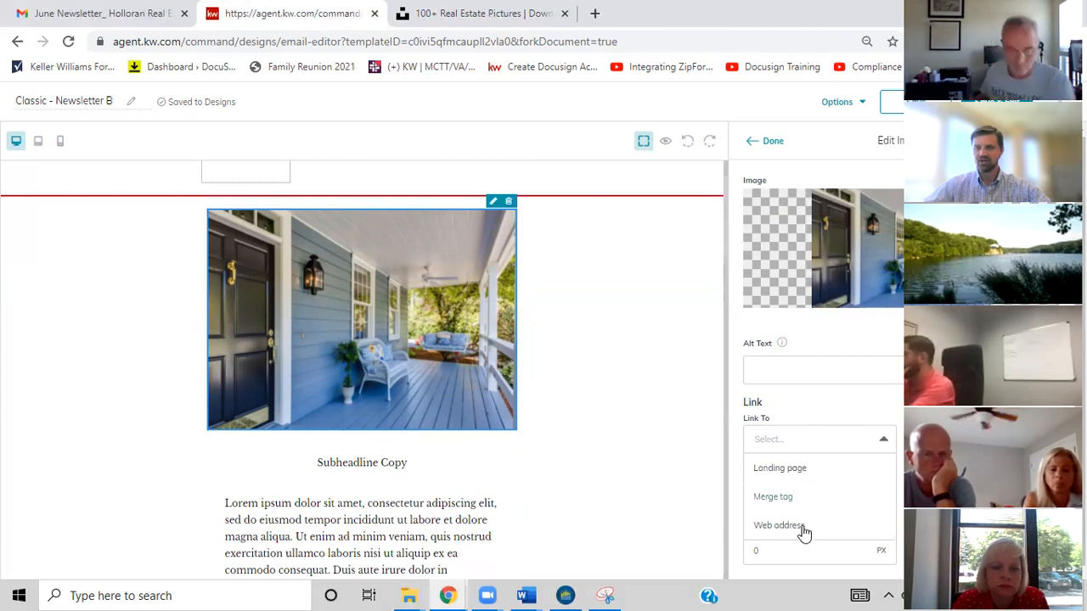
pyautogui.click(804, 528)
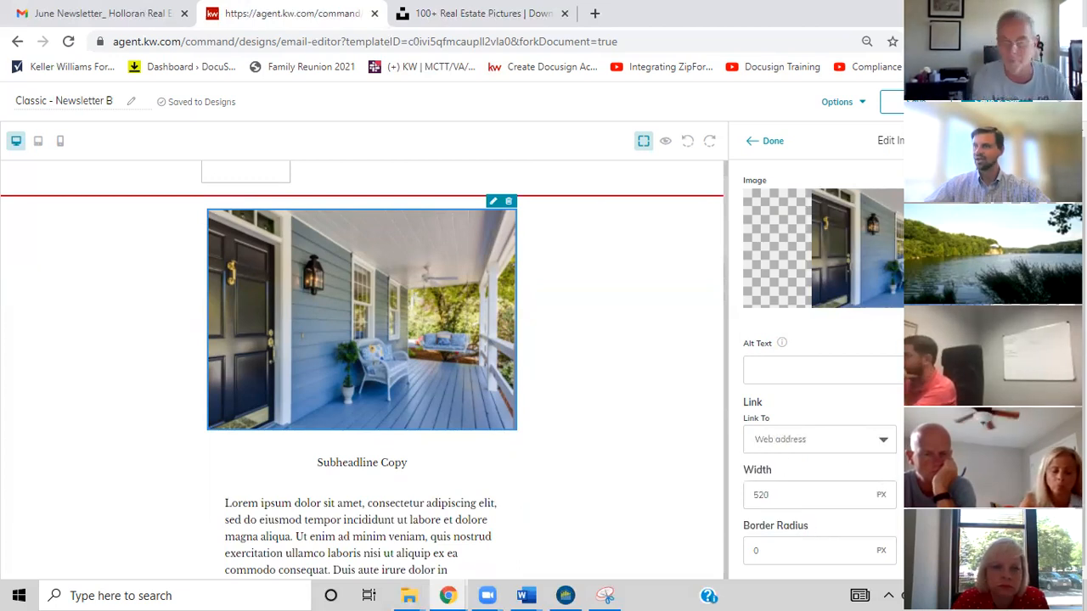
pyautogui.click(976, 440)
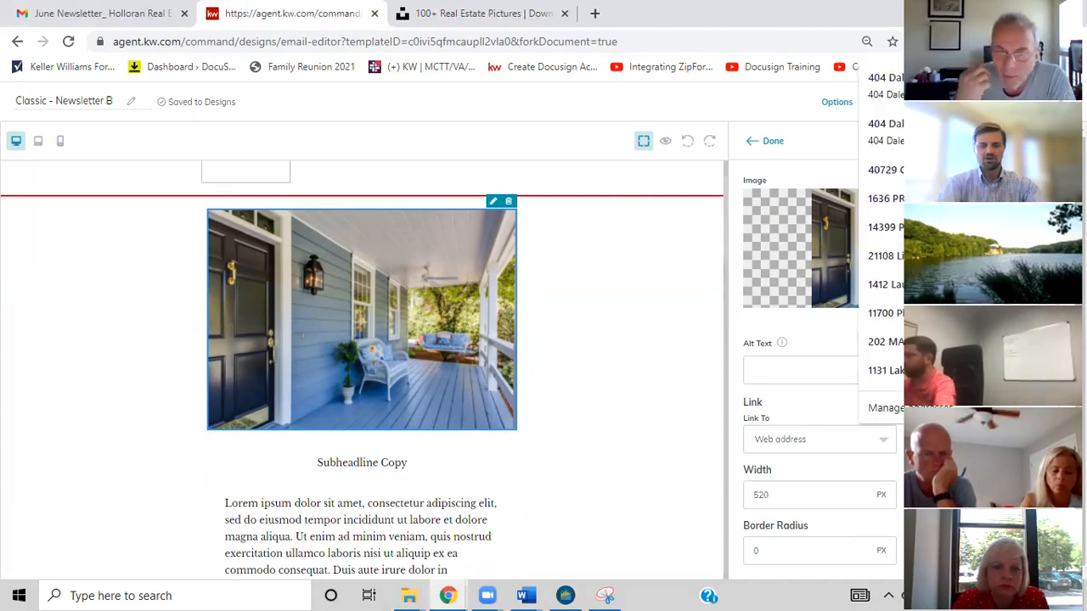
pyautogui.click(976, 440)
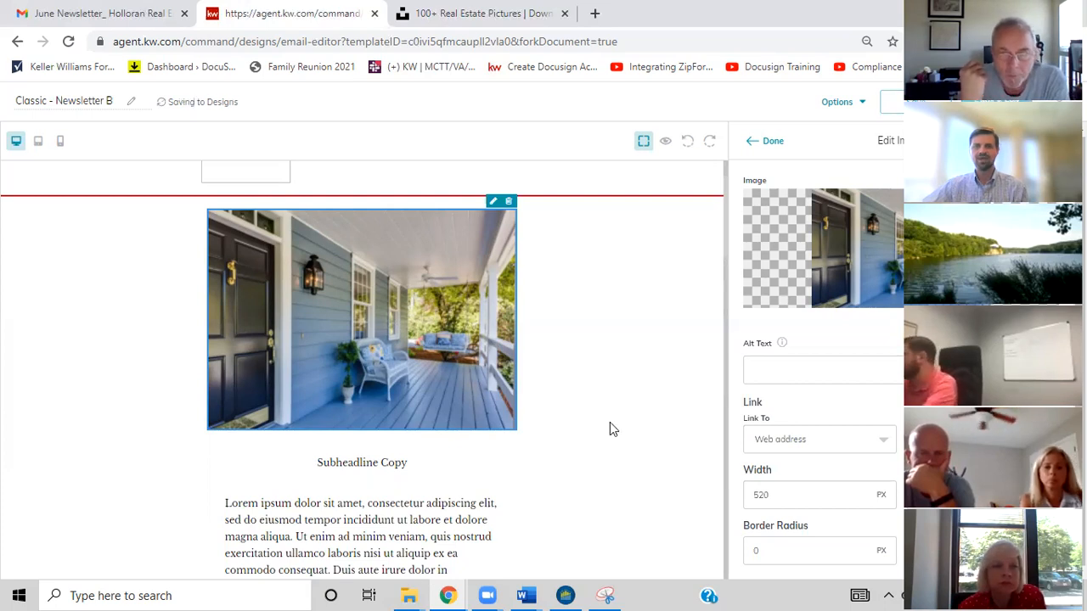
# Leave the editor for My Design Templates and reopen the saved Classic - Newsletter B design
pyautogui.hotkey('alt', 'Left')
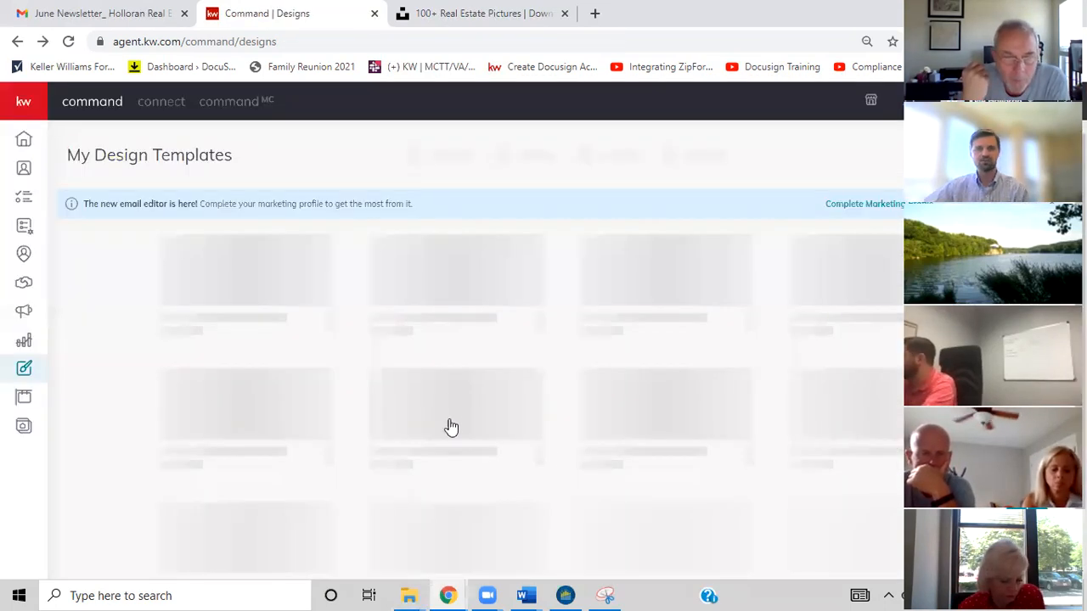
pyautogui.click(633, 478)
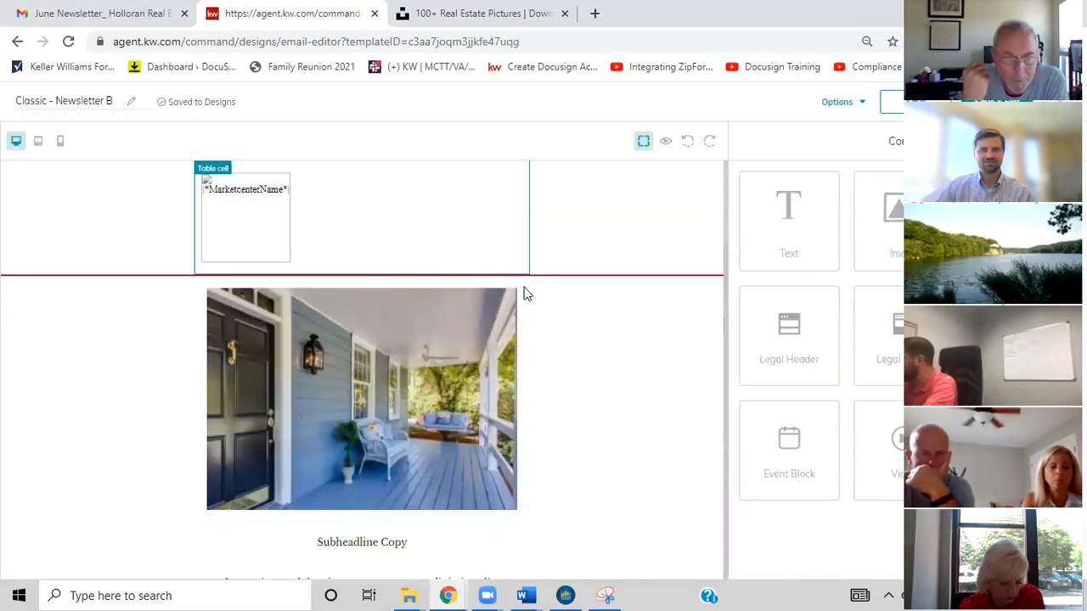
pyautogui.scroll(-3, 492, 322)
pyautogui.scroll(2, 629, 204)
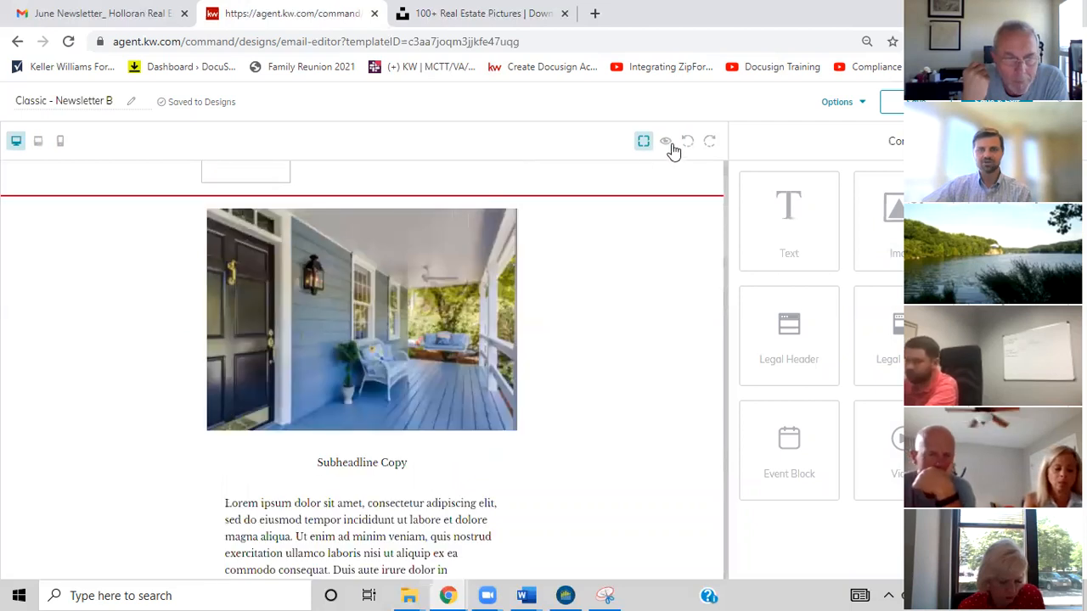
pyautogui.click(602, 318)
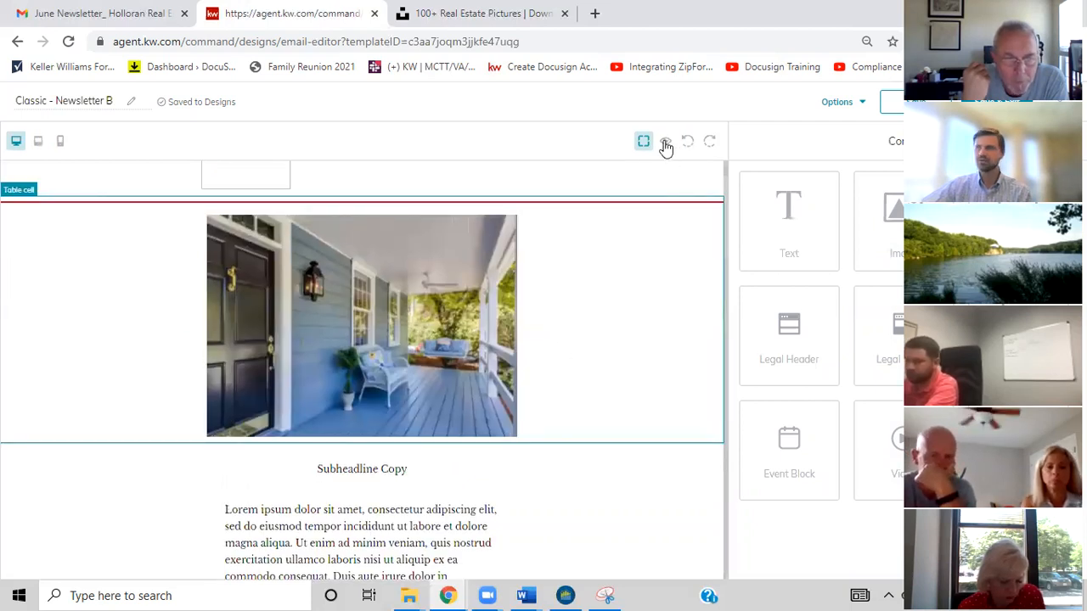
# Preview the newsletter in desktop view, check the header, porch photo and body sections, and return to editing
pyautogui.click(666, 147)
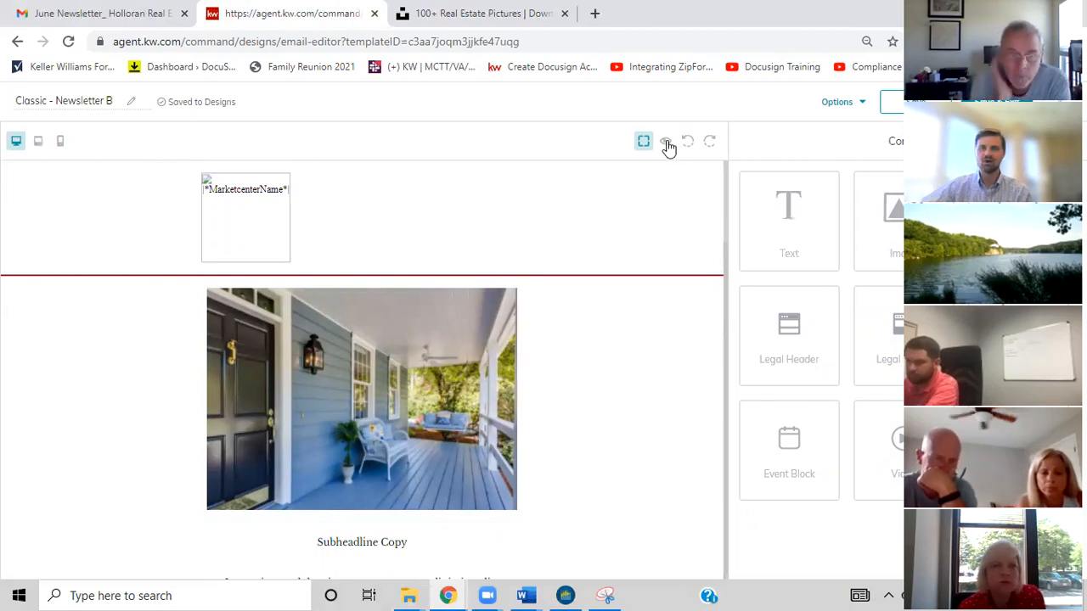
pyautogui.click(666, 143)
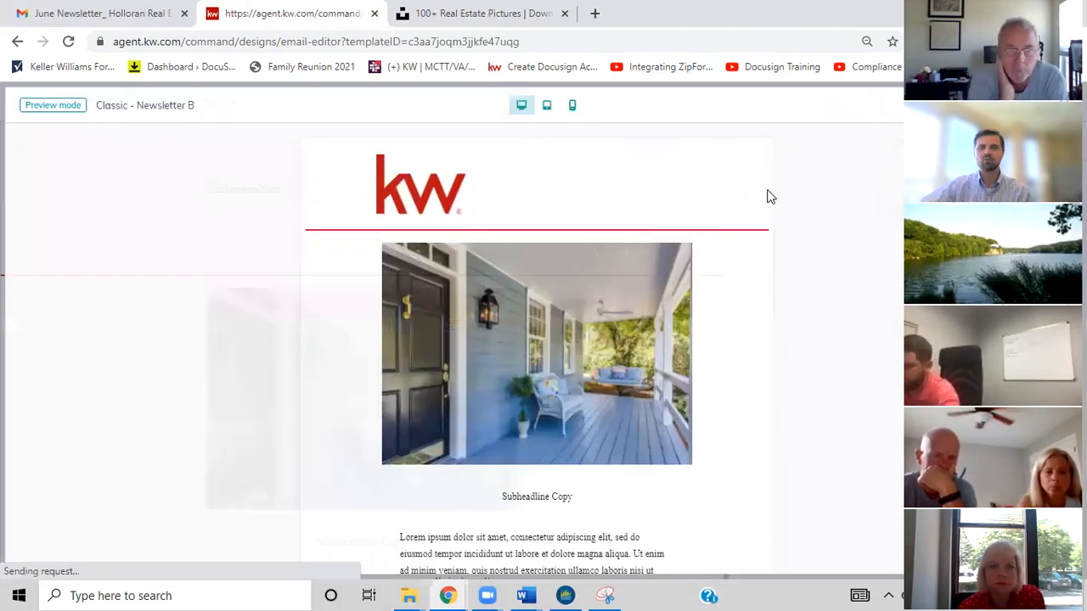
pyautogui.scroll(-2, 759, 204)
pyautogui.scroll(-2, 738, 251)
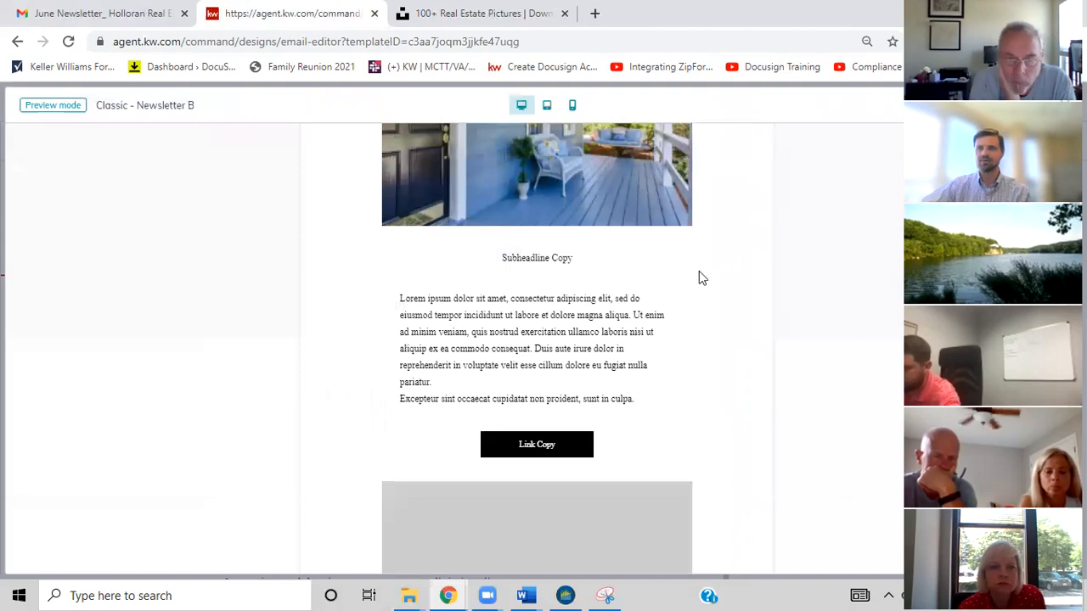
pyautogui.scroll(3, 580, 352)
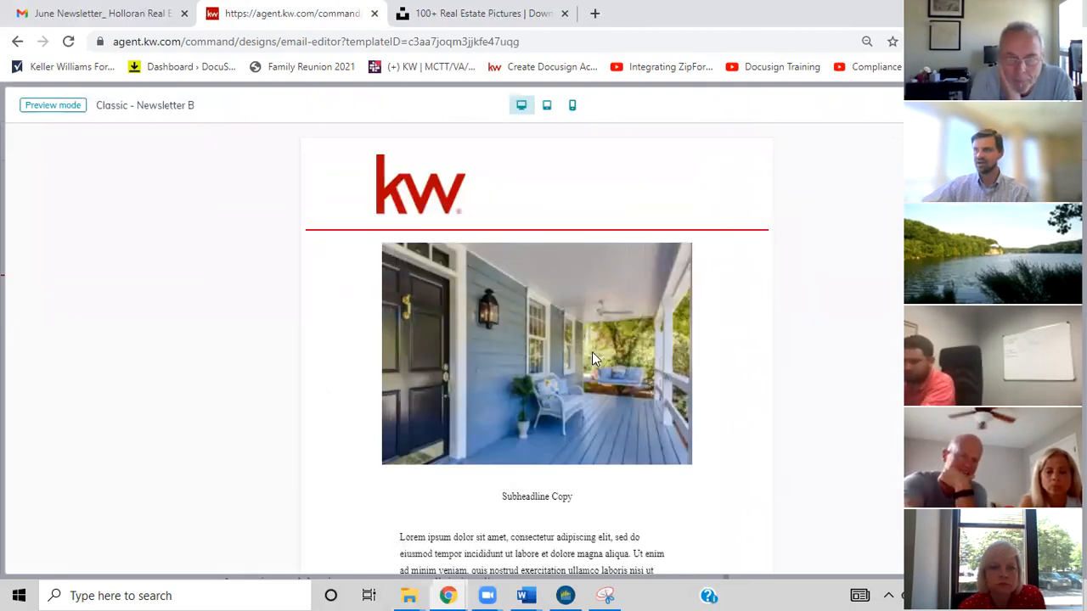
pyautogui.scroll(-1, 600, 355)
pyautogui.scroll(-4, 601, 395)
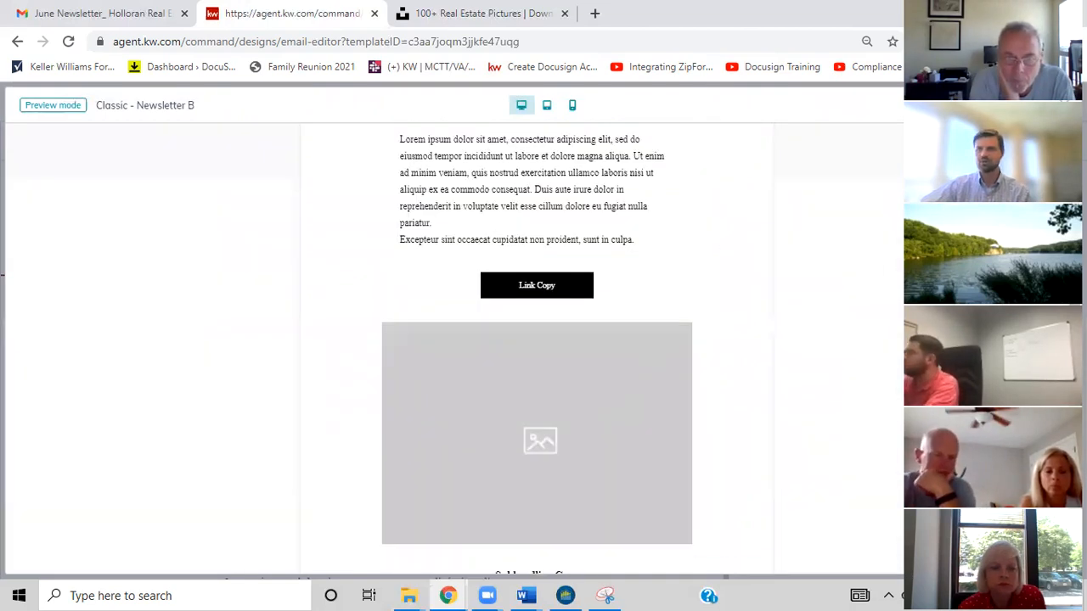
pyautogui.scroll(5, 536, 348)
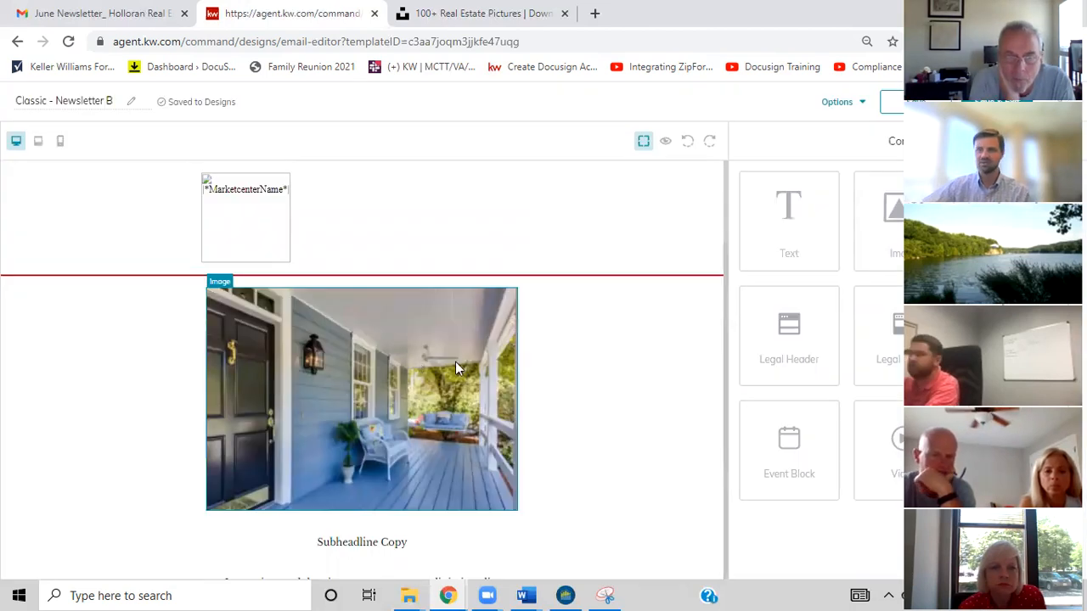
# Replace the "Subheadline Copy" text below the porch photo with "Real Estate is Booming in June!"
pyautogui.scroll(-1, 509, 376)
pyautogui.scroll(-1, 521, 378)
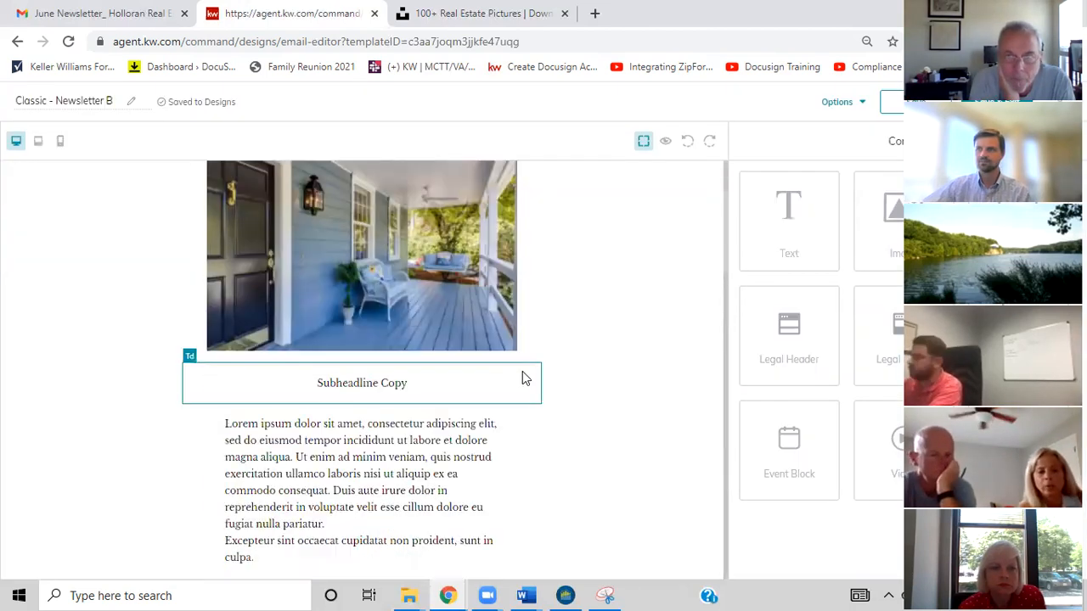
pyautogui.click(374, 390)
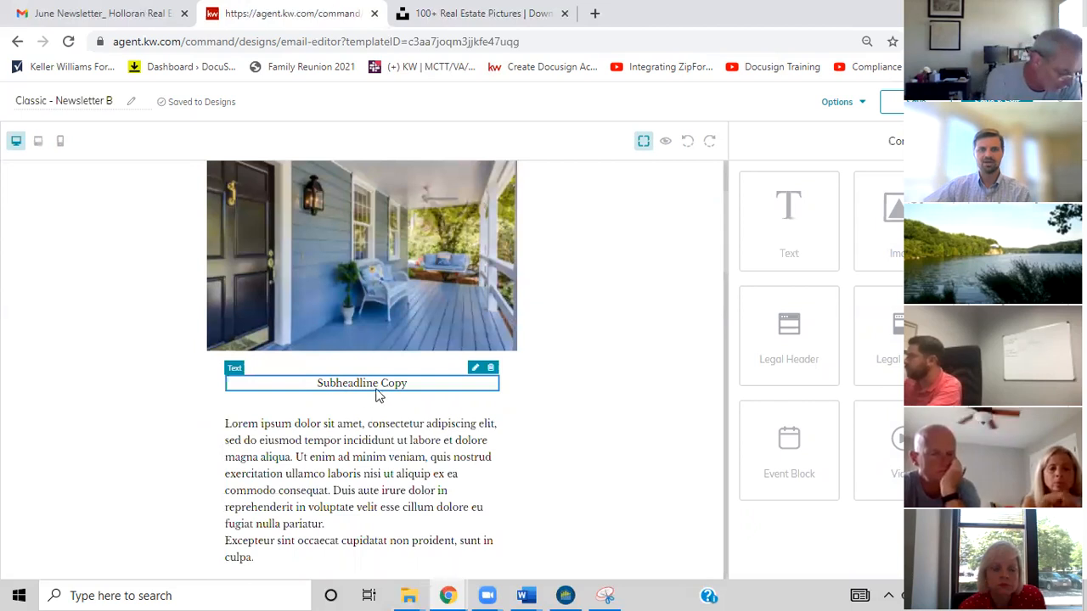
pyautogui.click(475, 370)
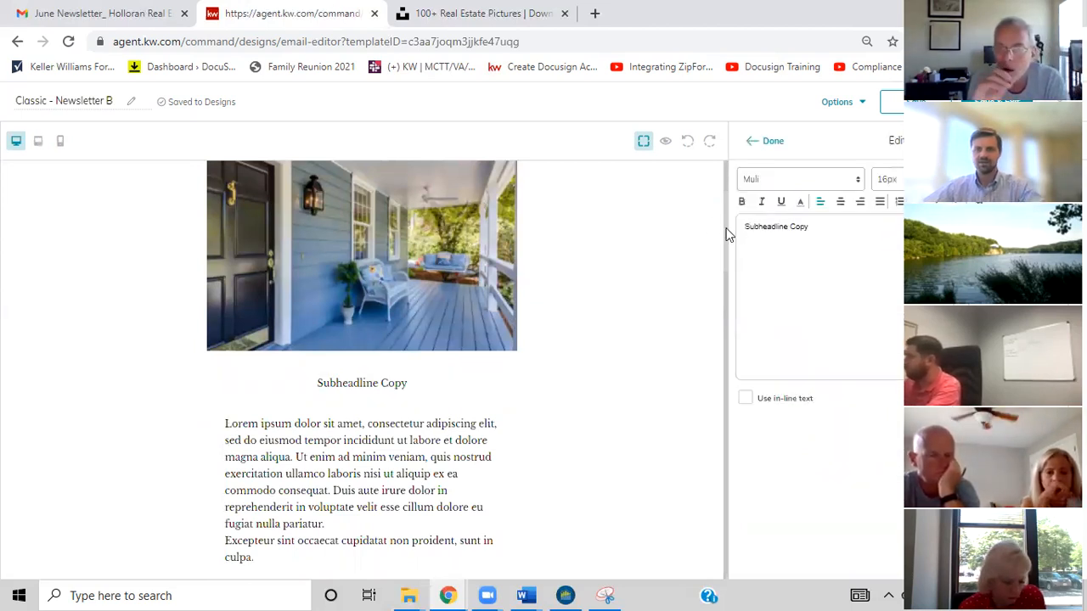
pyautogui.moveTo(809, 226); pyautogui.dragTo(713, 230)
pyautogui.write('J')
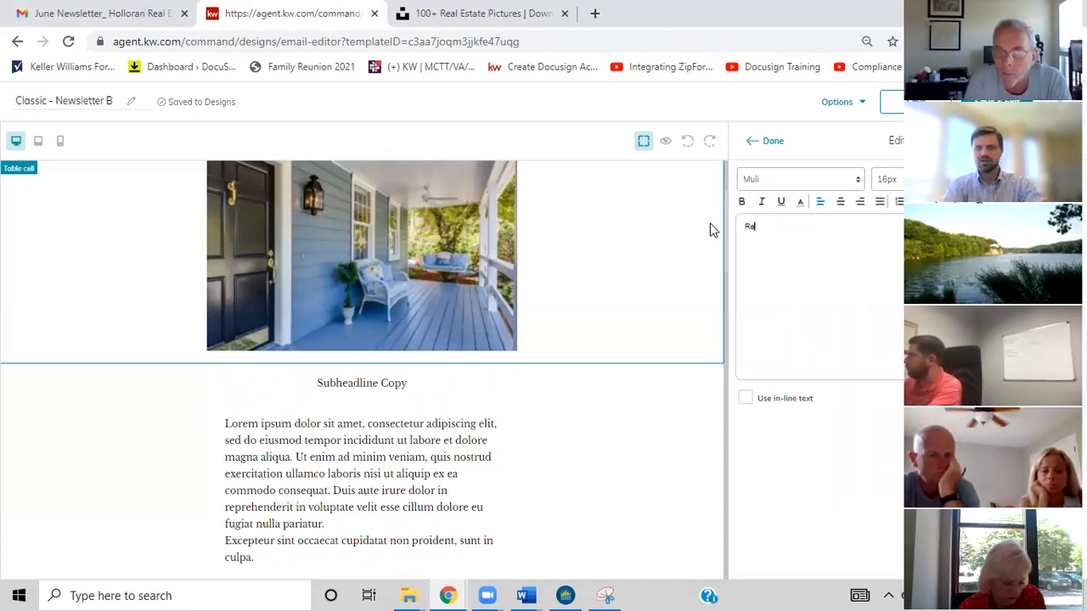
pyautogui.write('eal Estate is Booming in June!')
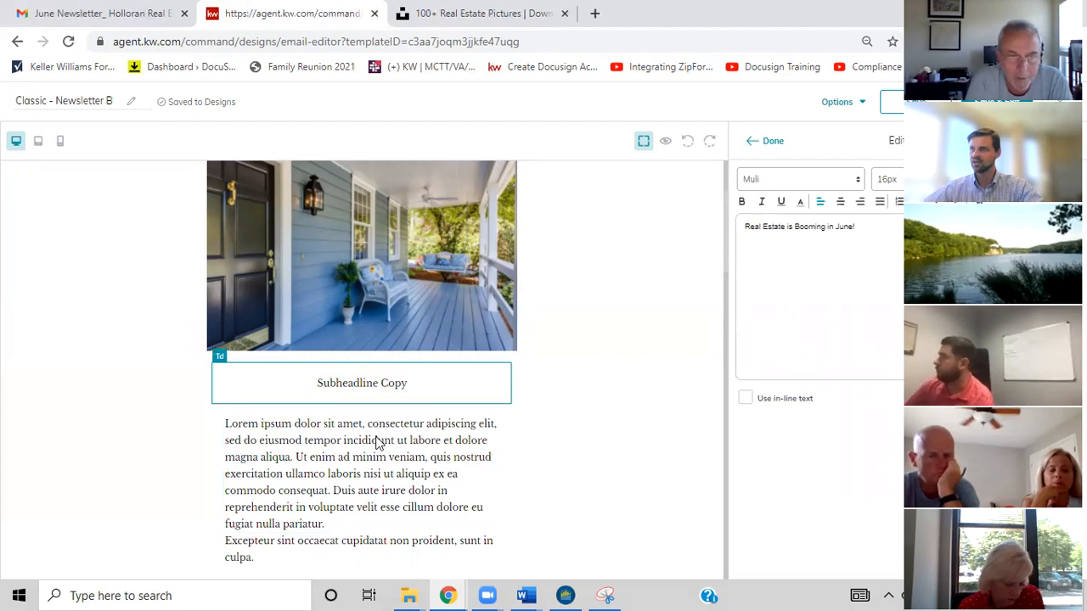
# Format the whole "Real Estate is Booming in June!" subheadline as 22px bold text
pyautogui.moveTo(852, 226); pyautogui.dragTo(793, 182)
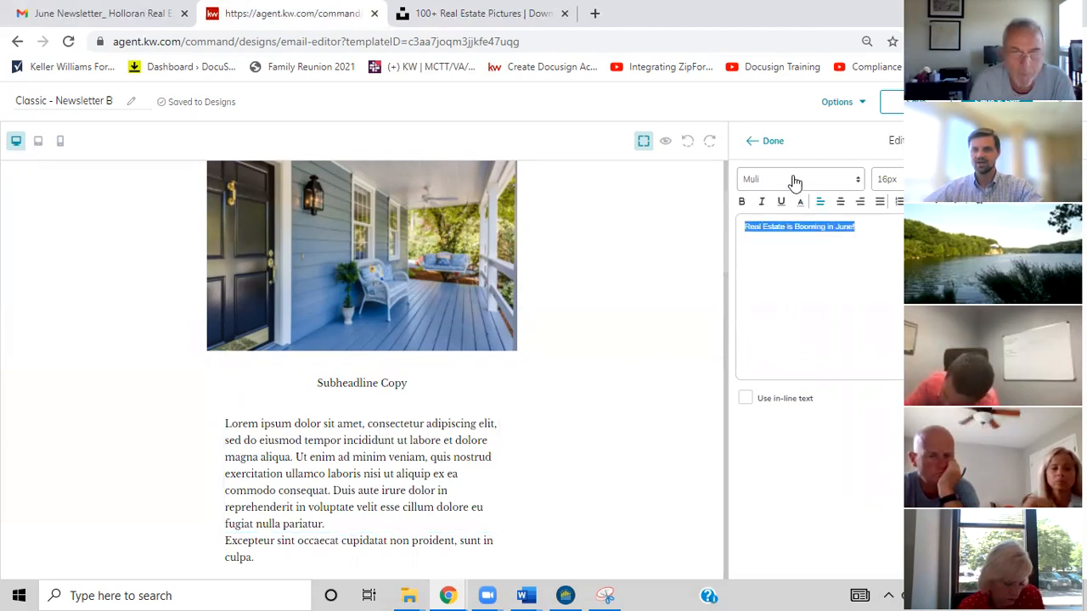
pyautogui.click(887, 179)
pyautogui.click(888, 308)
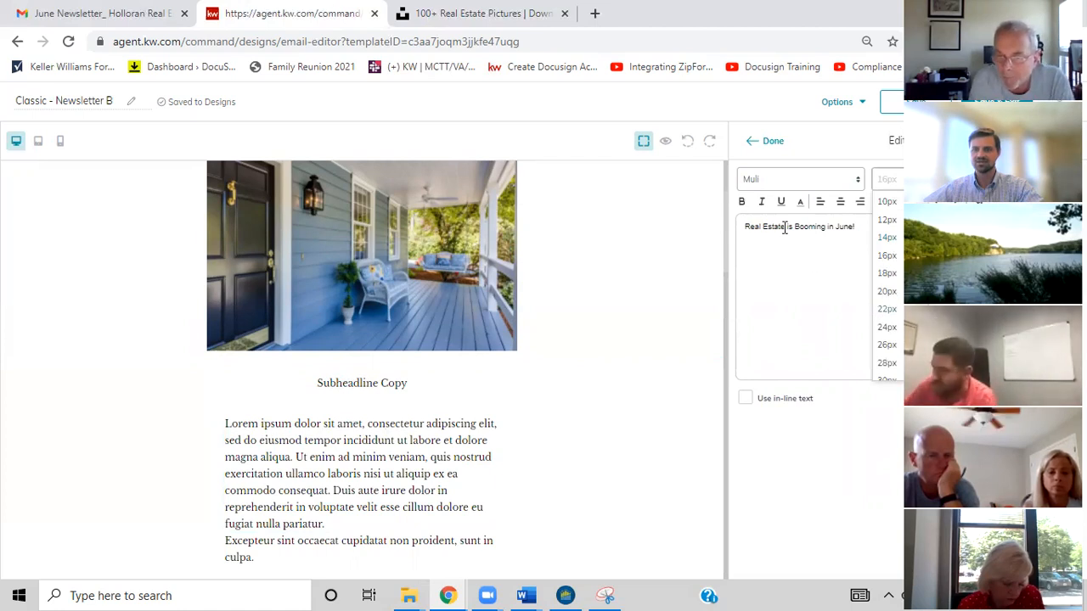
pyautogui.click(742, 203)
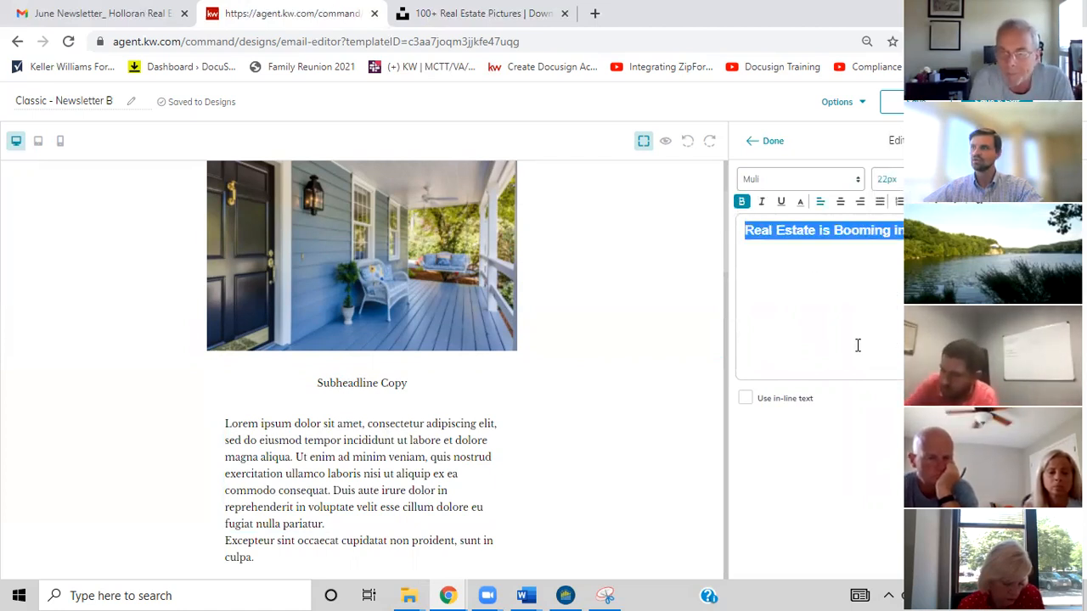
pyautogui.click(893, 291)
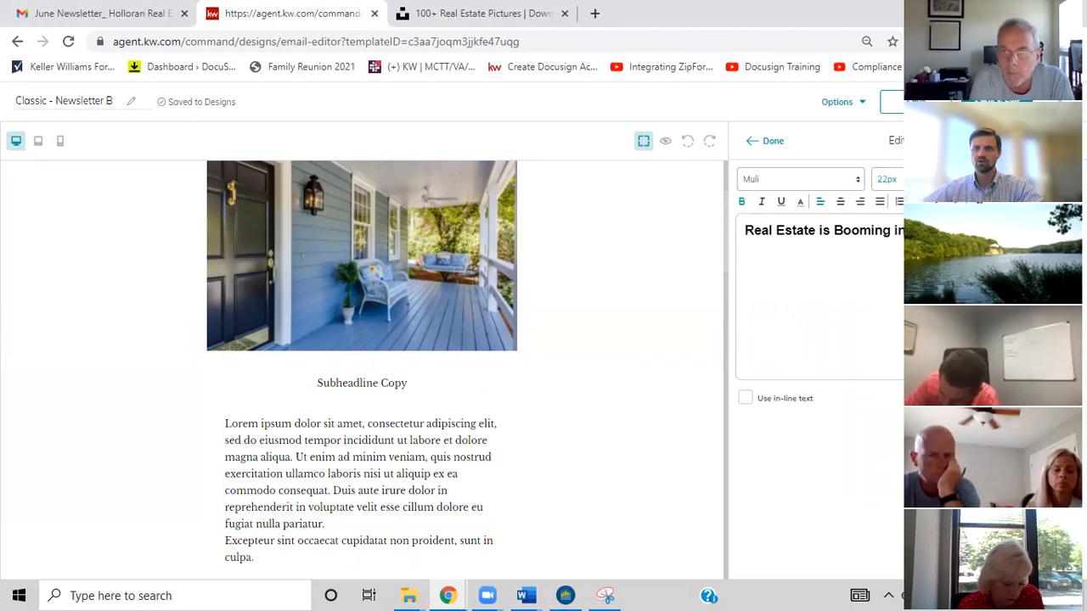
# Center the "Real Estate is Booming in June!" subheadline and apply the text edit to the newsletter
pyautogui.tripleClick(732, 231)
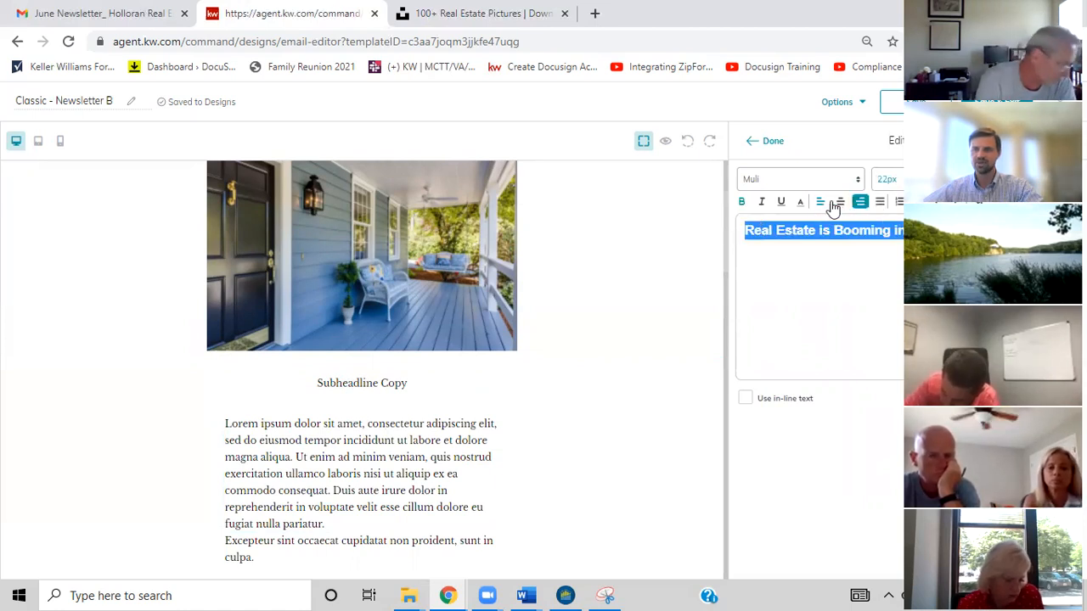
pyautogui.click(840, 204)
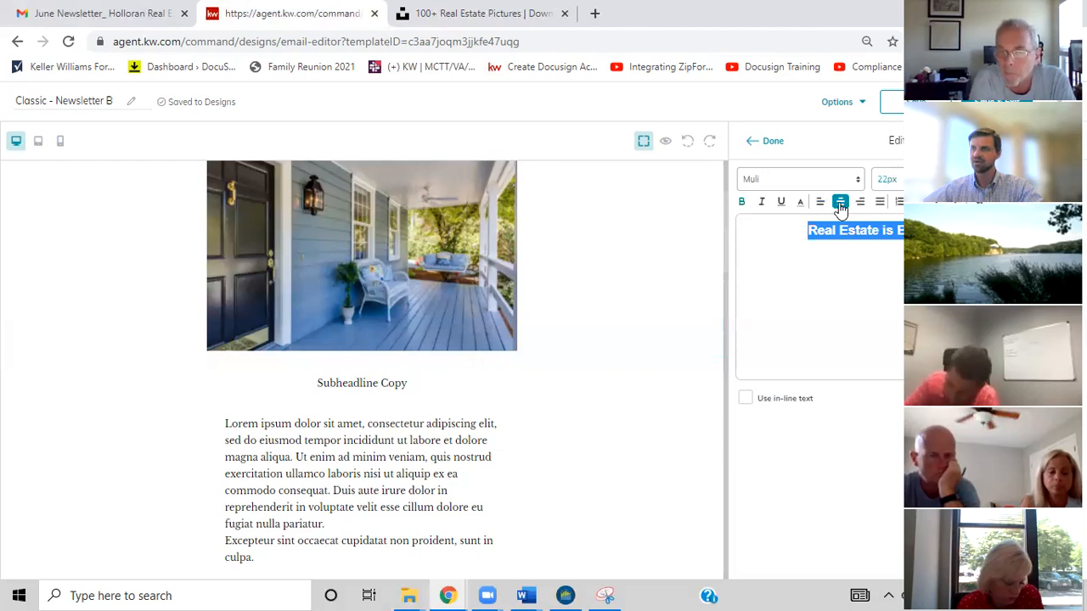
pyautogui.click(773, 142)
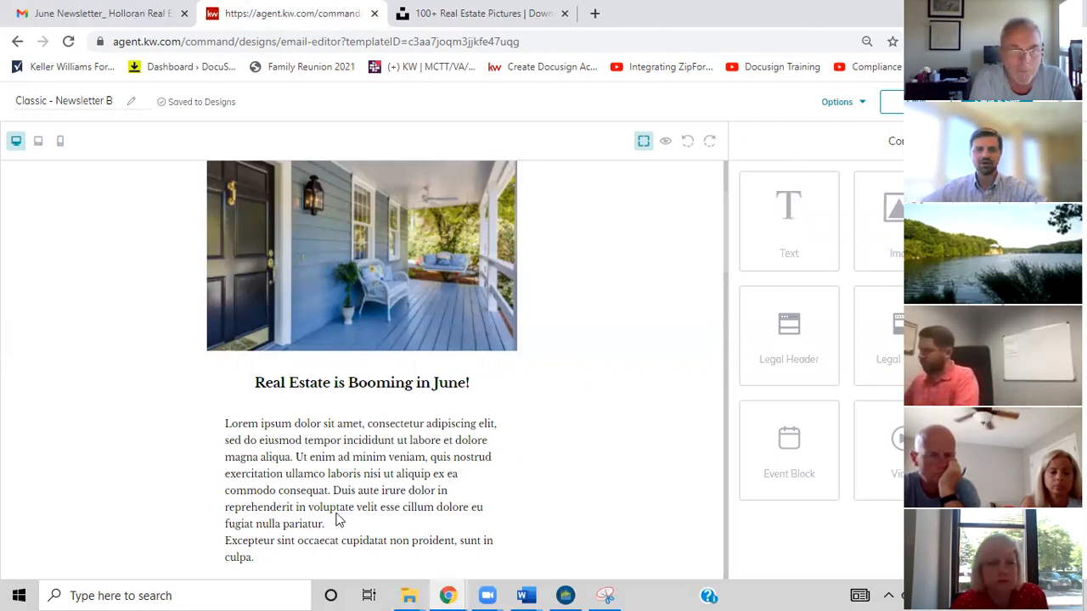
# Replace the first Lorem ipsum paragraph below the subheadline with filler text beginning "The realkjadjf aklsdjf" and apply the edit
pyautogui.click(472, 413)
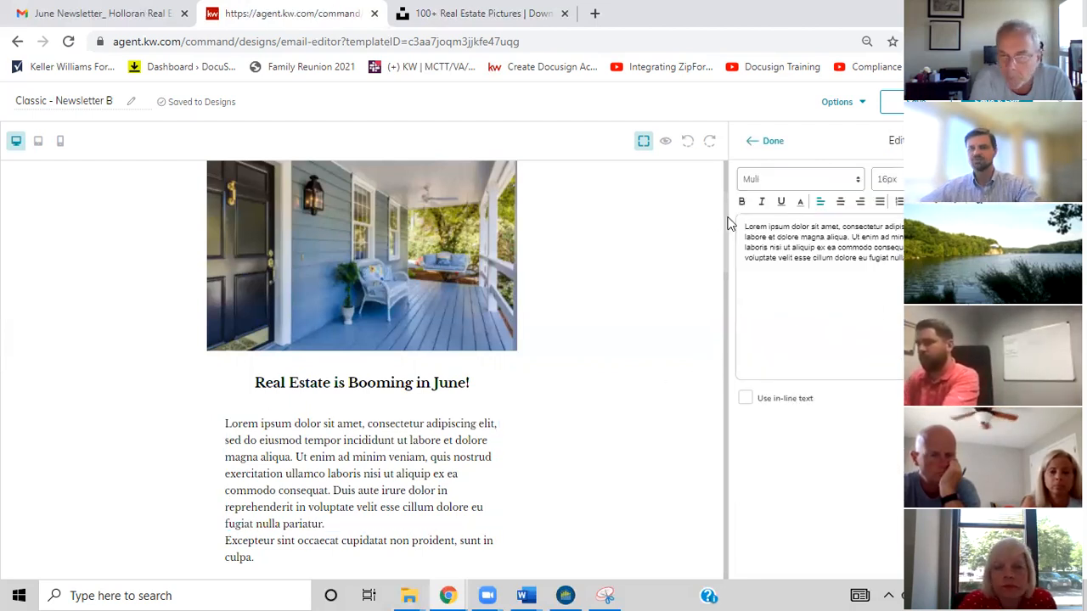
pyautogui.hotkey('ctrl', 'a')
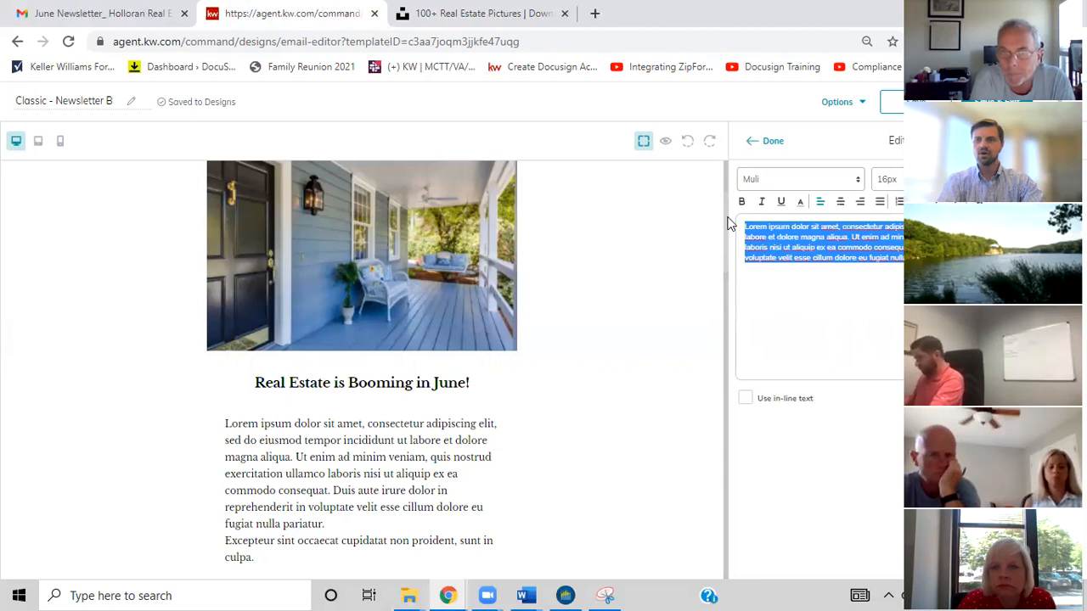
pyautogui.write('The realkjadjf aklsdjf sdjflkasjdkljfas dlkfjakldjfa')
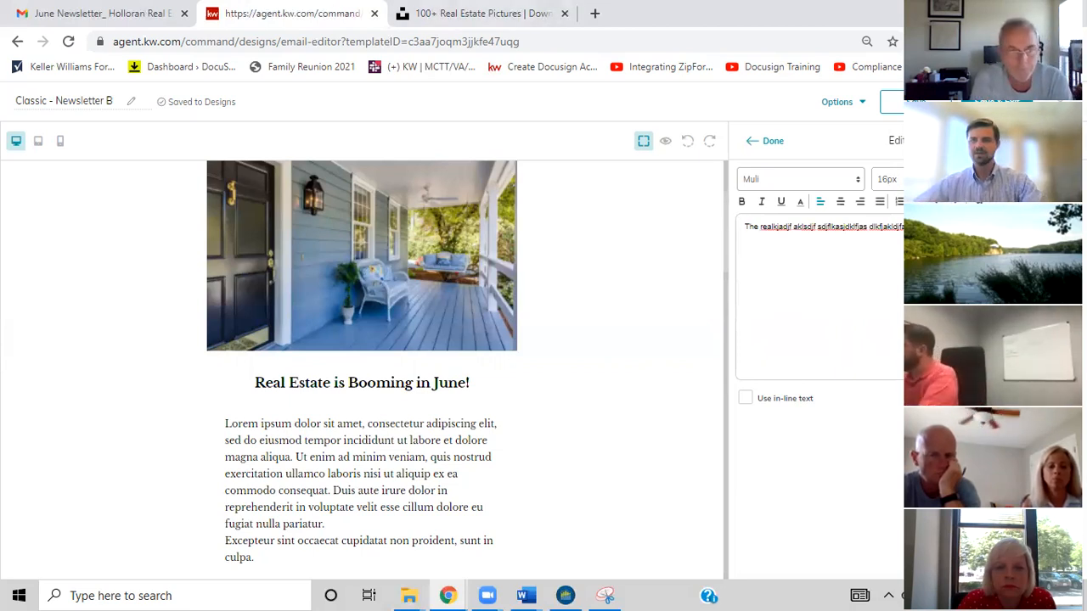
pyautogui.click(769, 144)
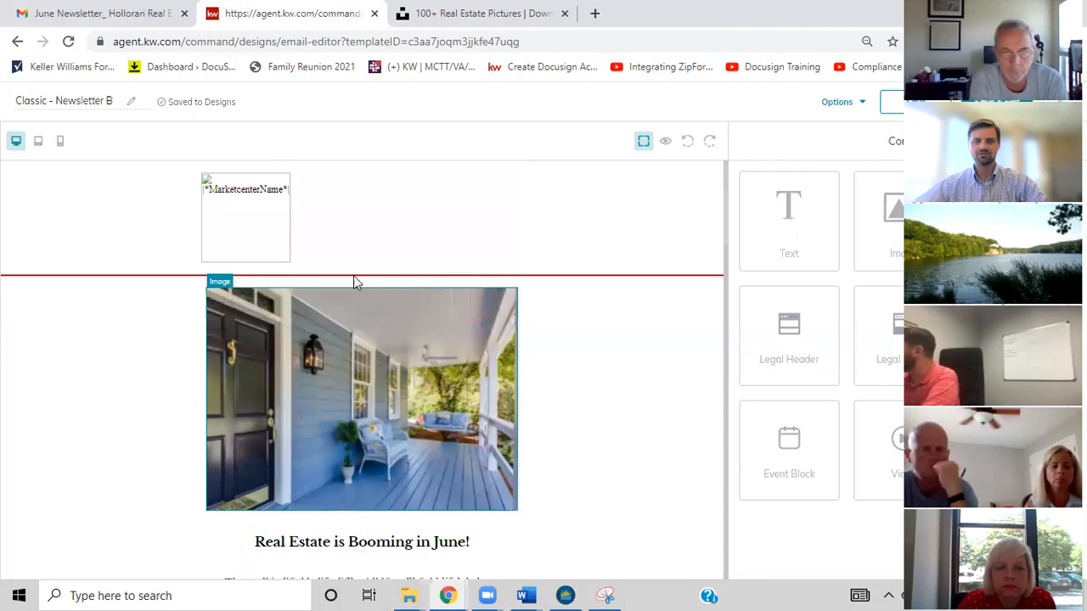
# Open the settings of the black "Link Copy" button below the body text for editing
pyautogui.scroll(-2, 365, 320)
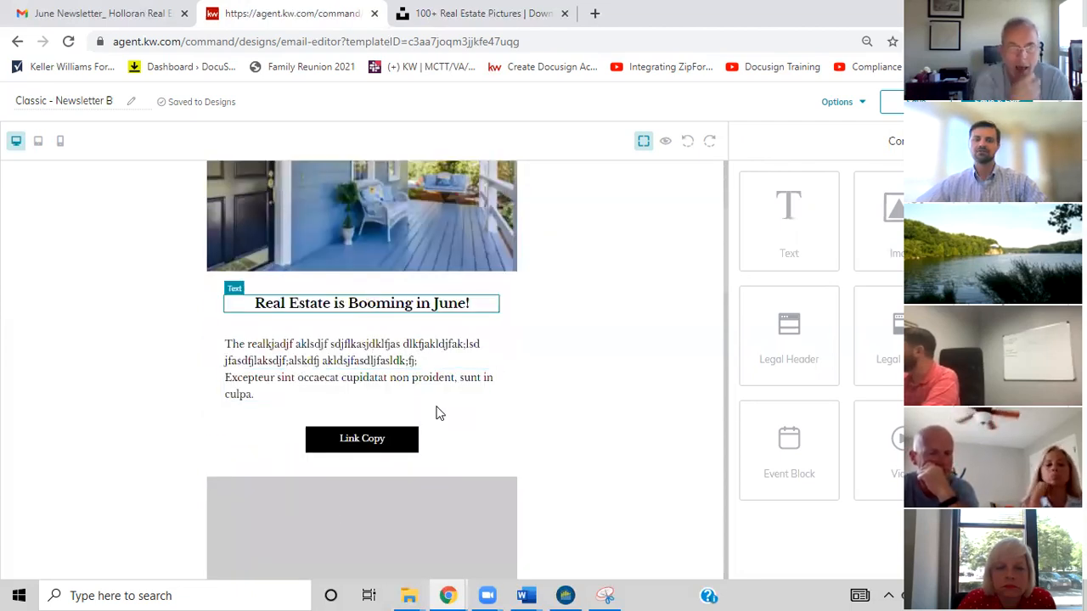
pyautogui.scroll(-1, 429, 399)
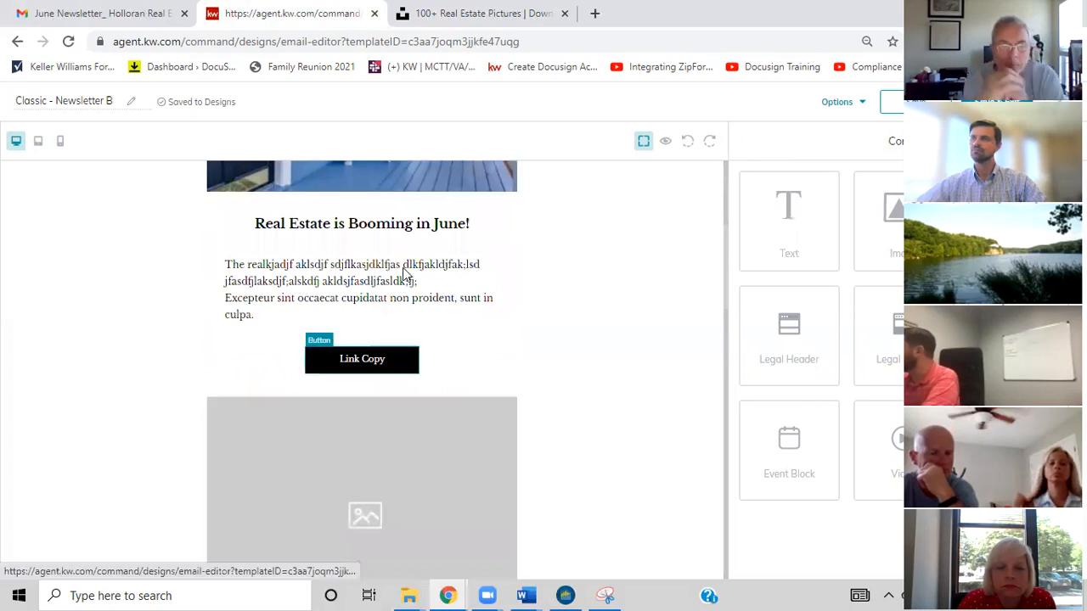
pyautogui.scroll(3, 406, 271)
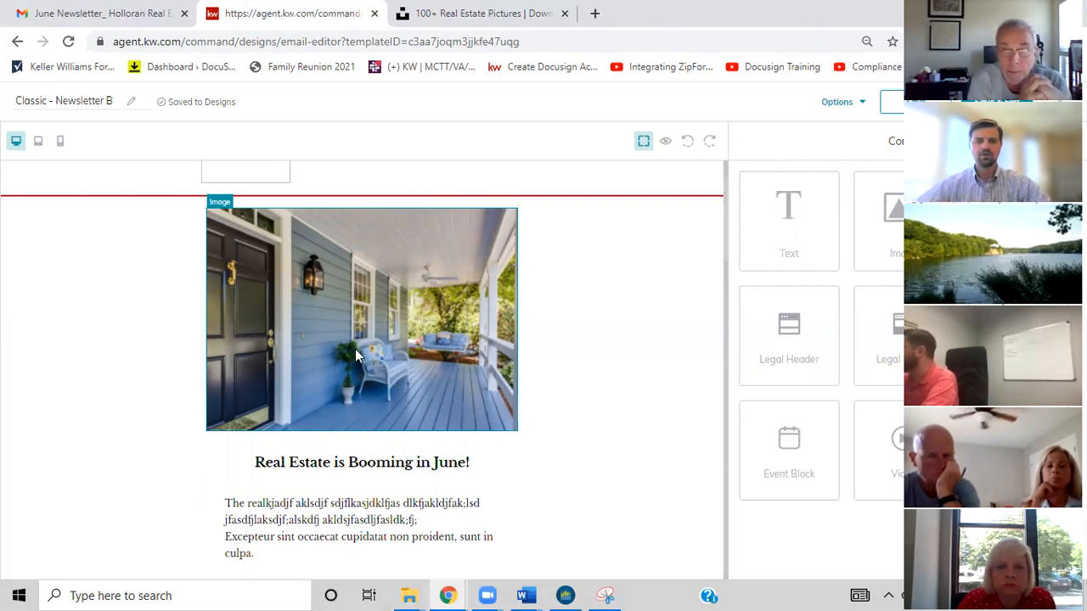
pyautogui.scroll(-2, 364, 429)
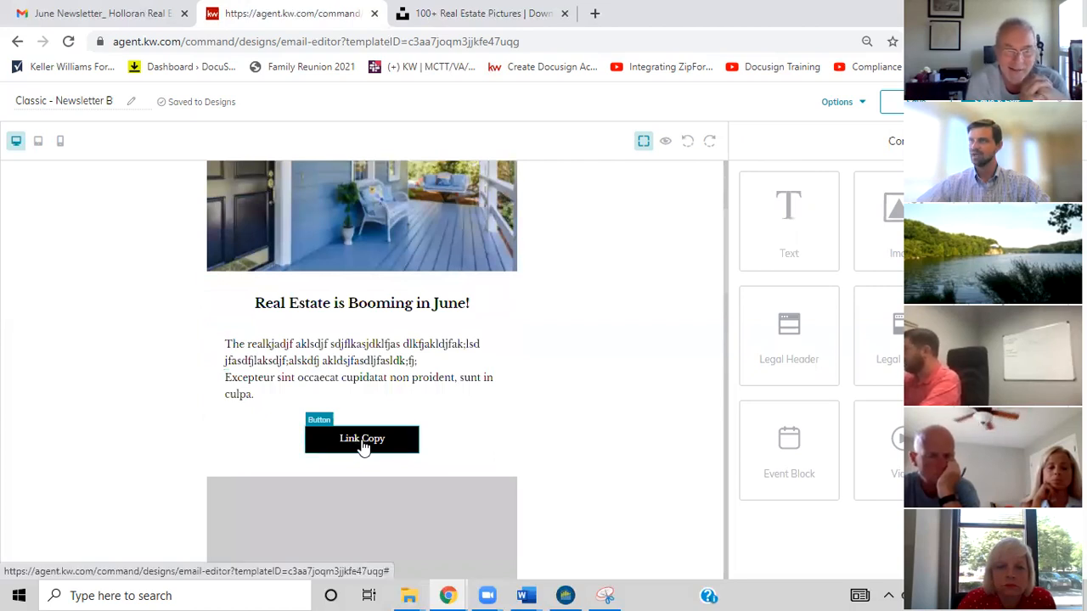
pyautogui.click(362, 447)
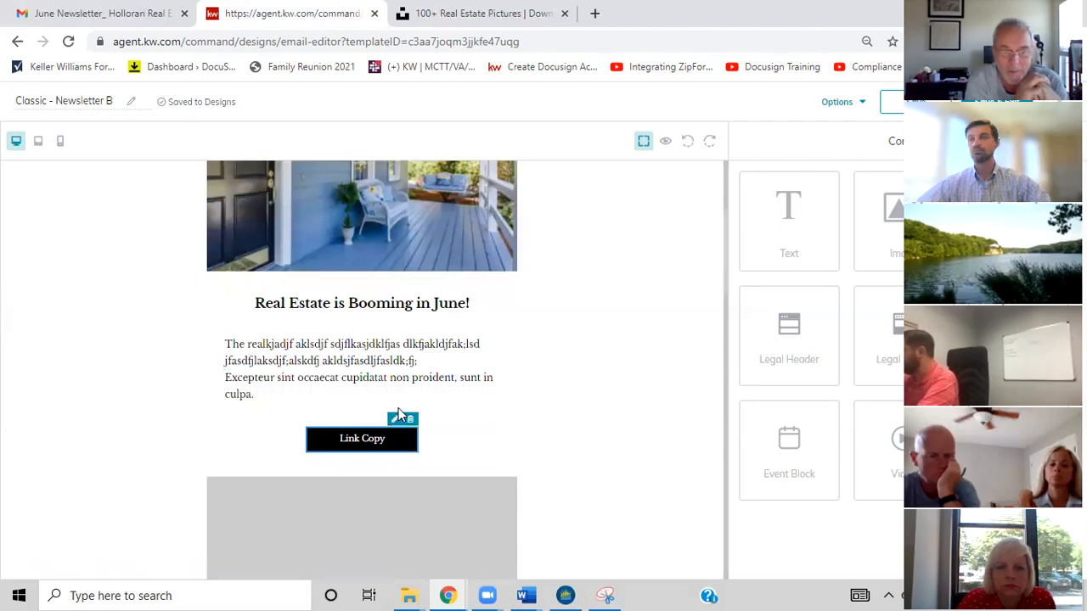
pyautogui.click(395, 422)
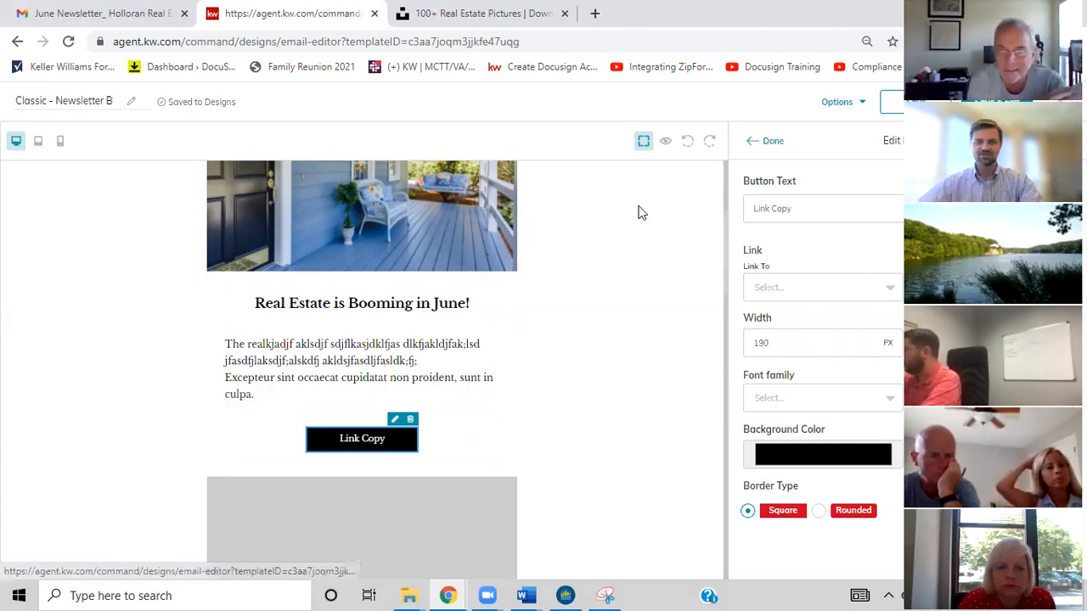
# Set the first button's text to "Read My Reviews" and its link type to Web address
pyautogui.write('Read My Reviews')
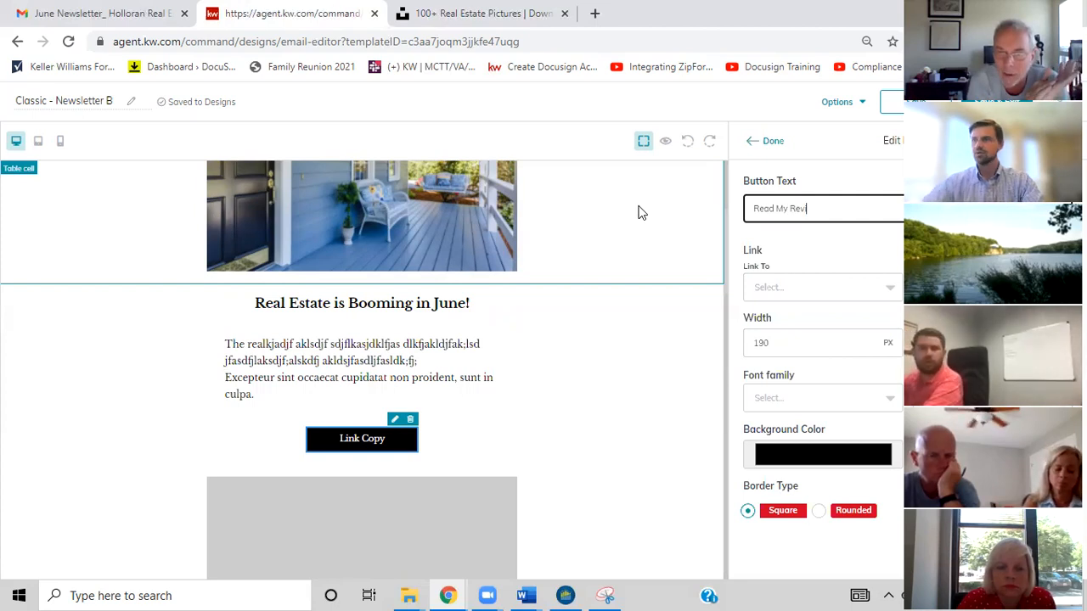
pyautogui.click(800, 289)
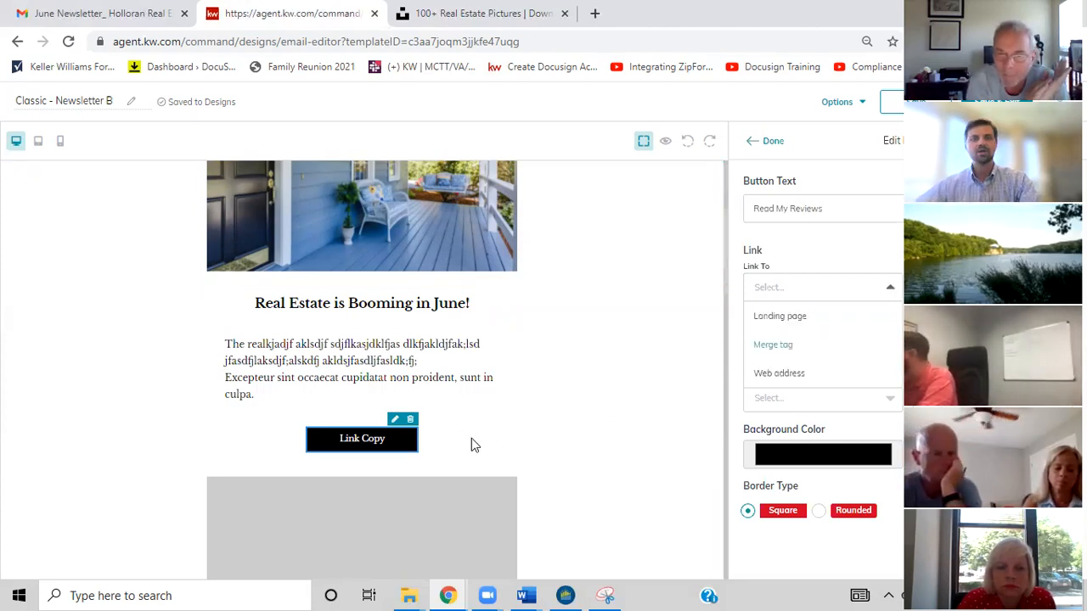
pyautogui.click(803, 377)
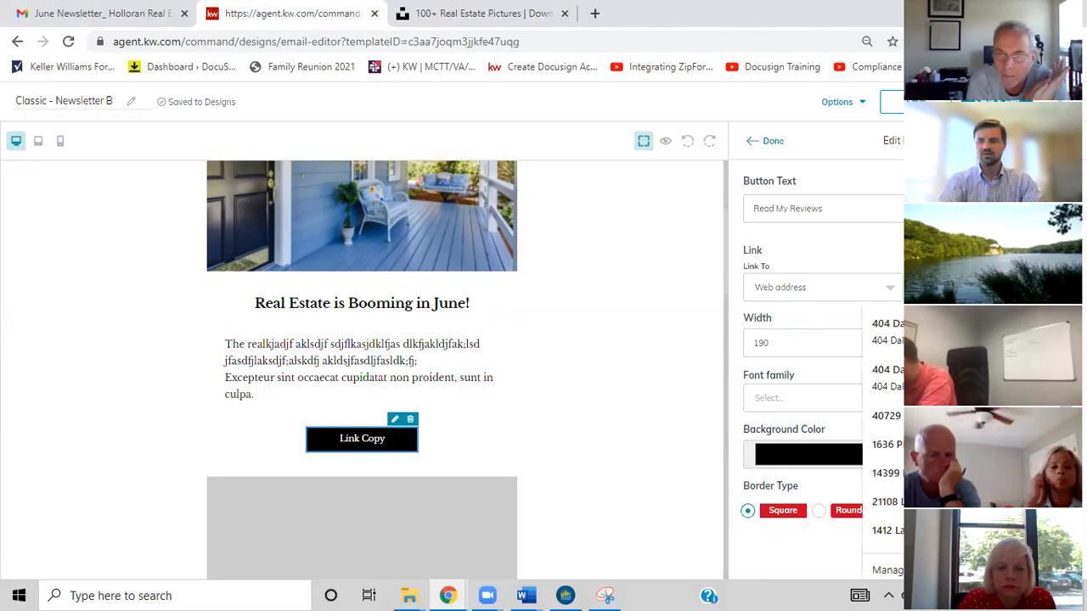
pyautogui.press('Escape')
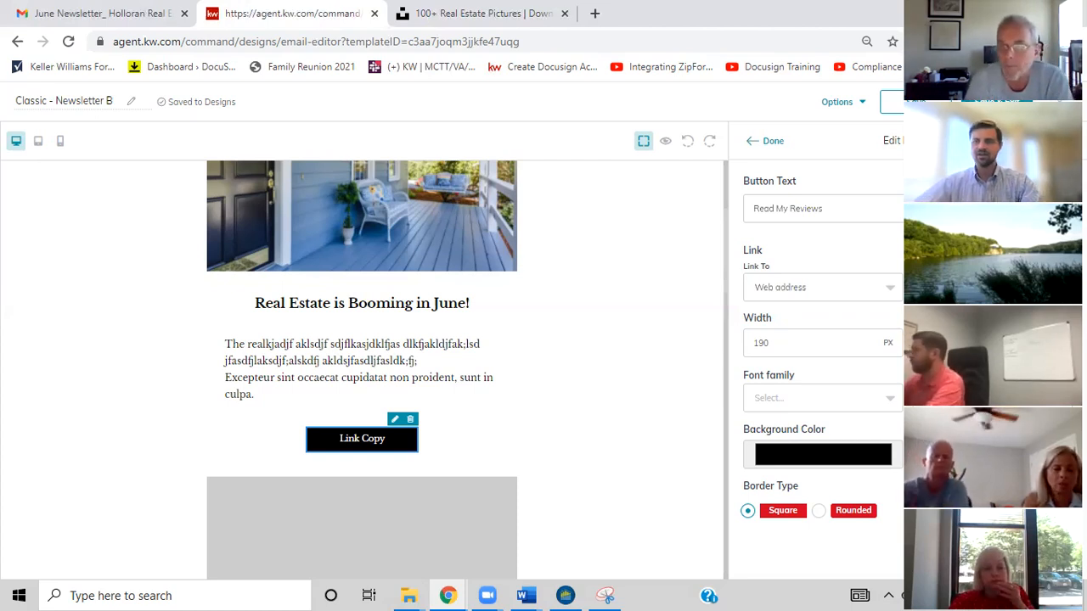
# Change the "Read My Reviews" button's background color to blue, RGB 57, 159, 213, and finish editing the button
pyautogui.click(844, 454)
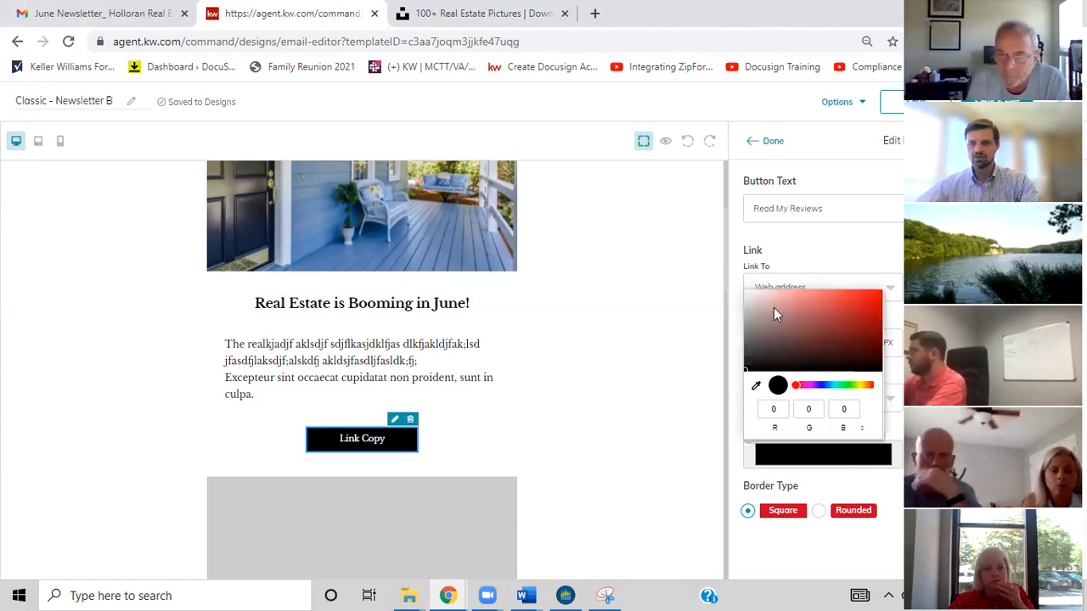
pyautogui.click(830, 384)
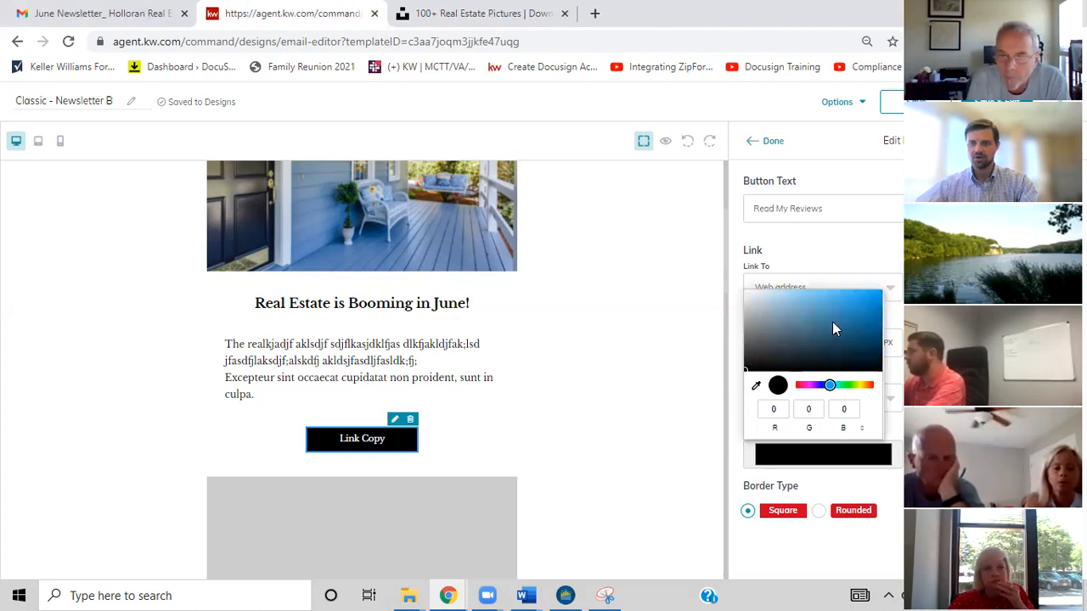
pyautogui.click(842, 303)
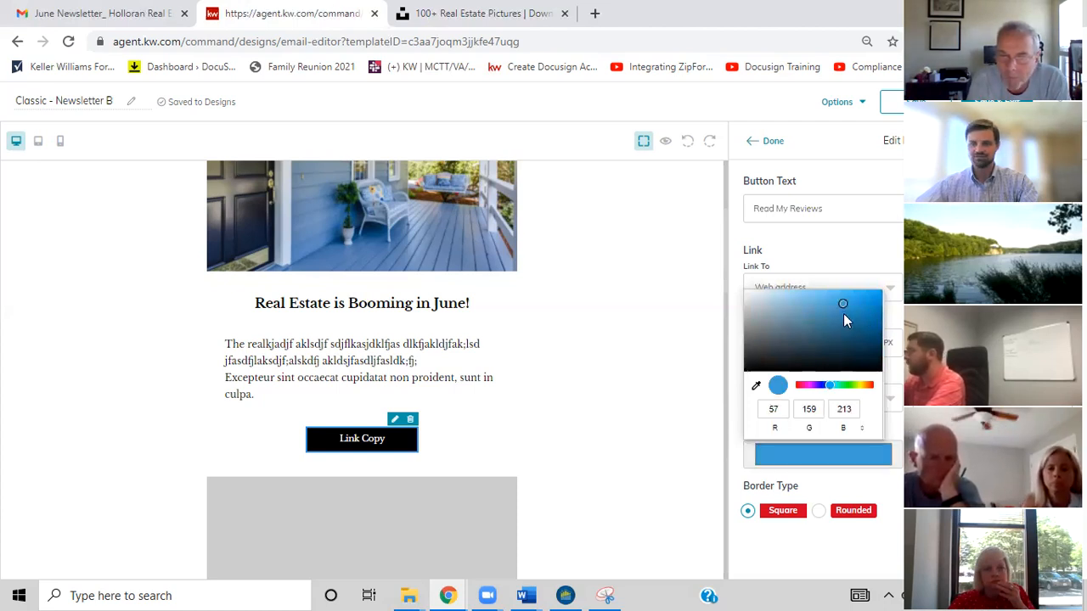
pyautogui.click(779, 146)
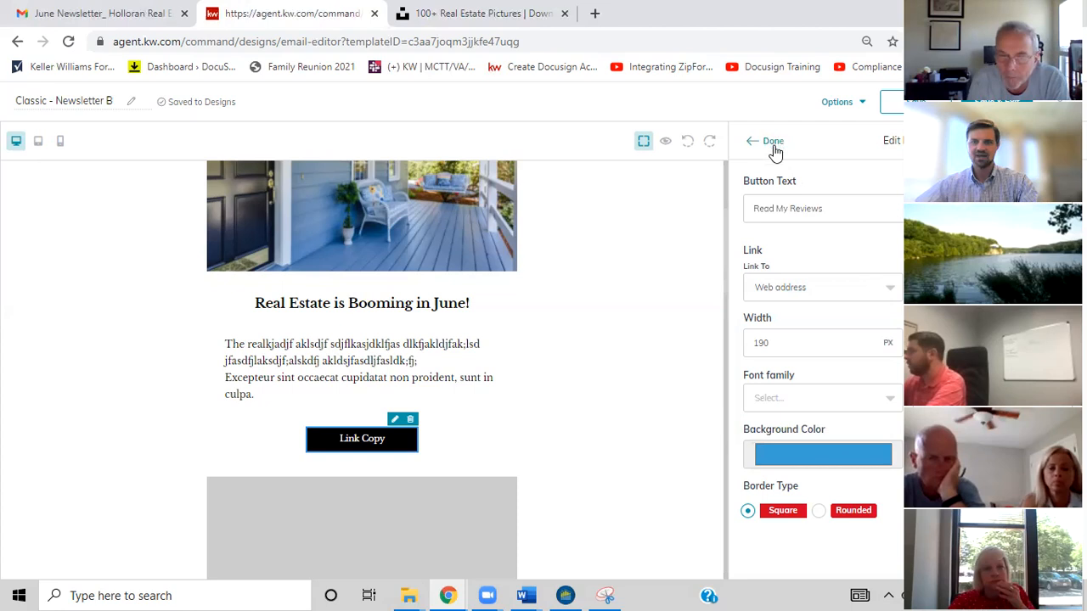
pyautogui.click(774, 149)
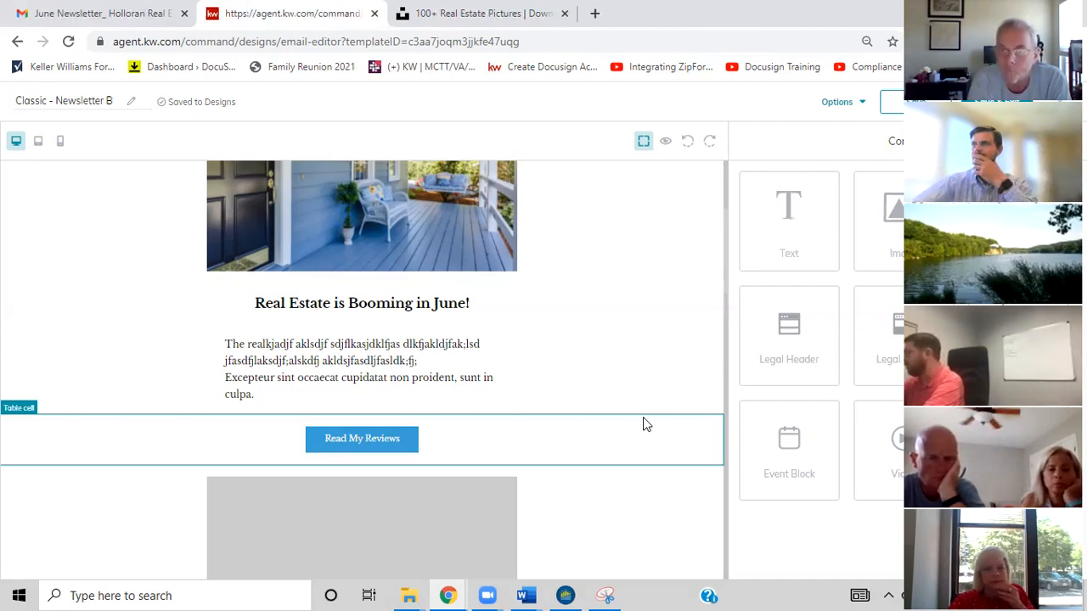
# Switch to the June newsletter email in Gmail and examine its testimonials button, market statistics image and Market Update section
pyautogui.scroll(-3, 642, 422)
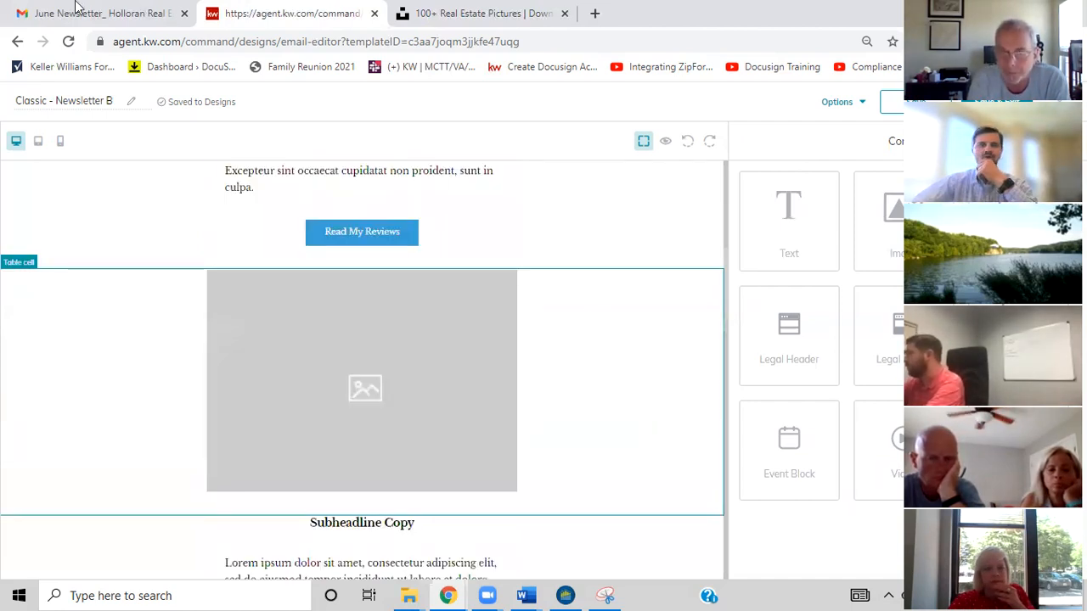
pyautogui.click(39, 5)
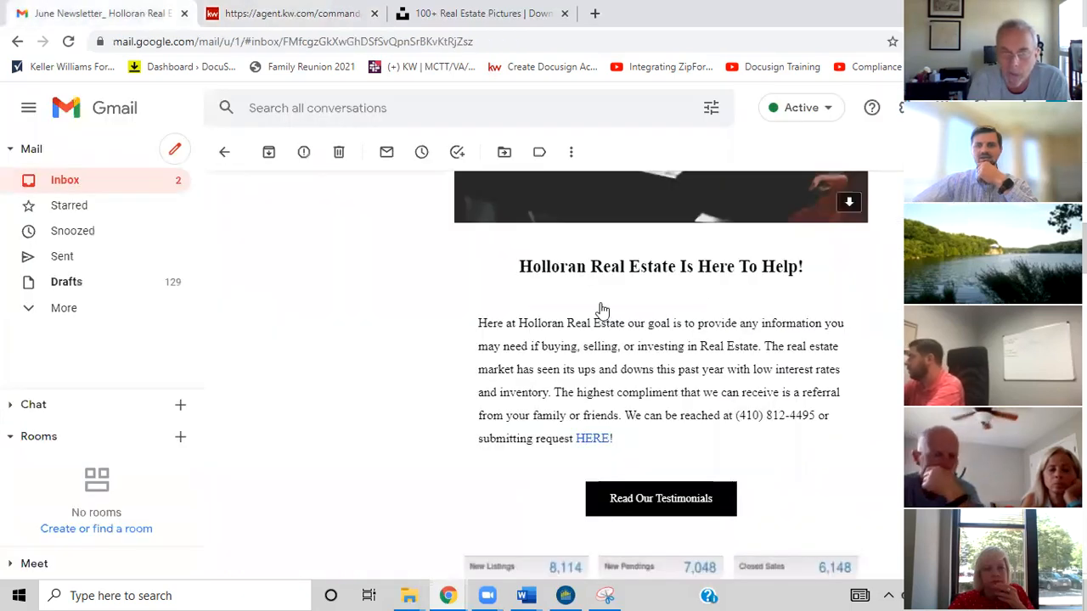
pyautogui.scroll(-4, 603, 340)
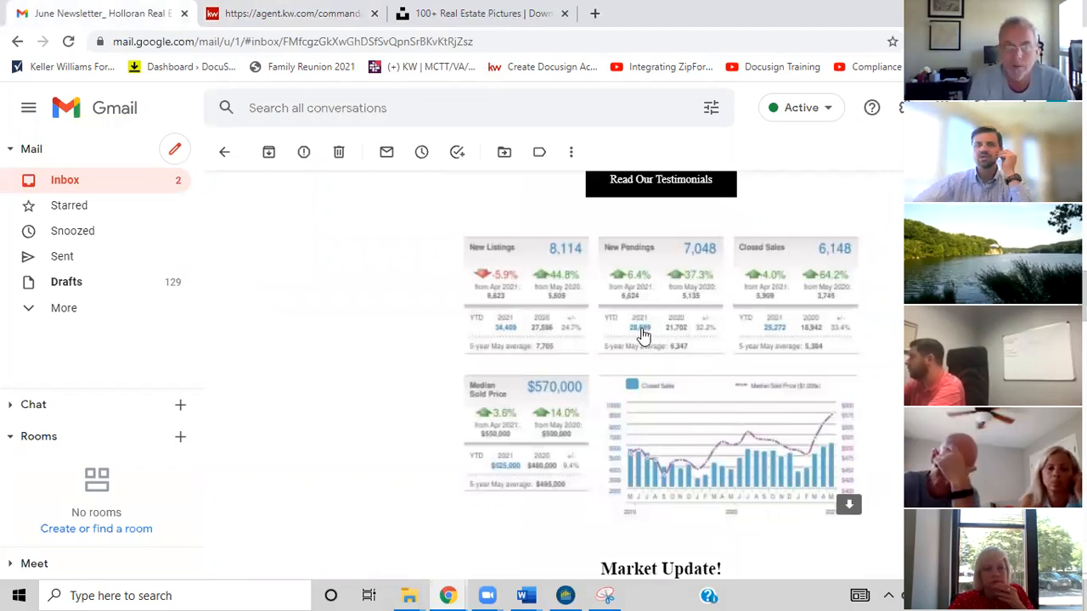
pyautogui.scroll(1, 642, 336)
pyautogui.scroll(2, 642, 336)
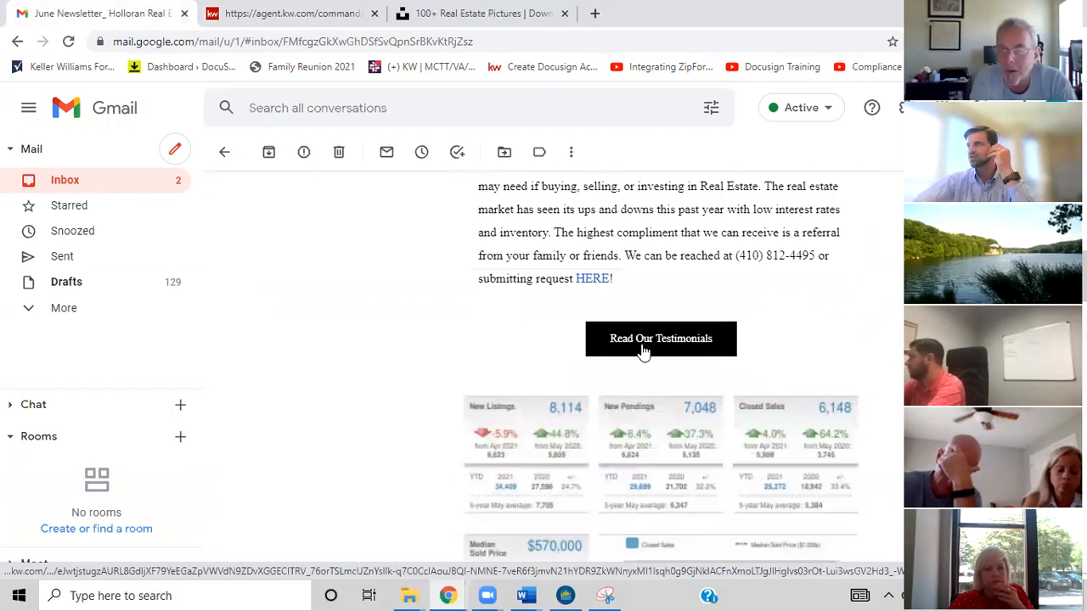
pyautogui.scroll(-4, 675, 433)
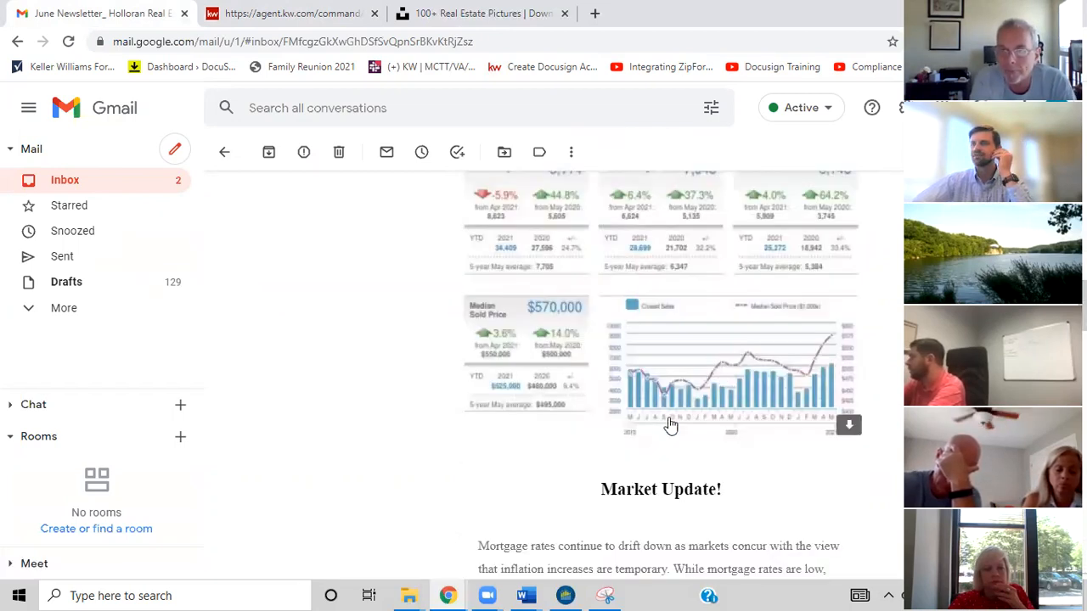
pyautogui.scroll(3, 678, 408)
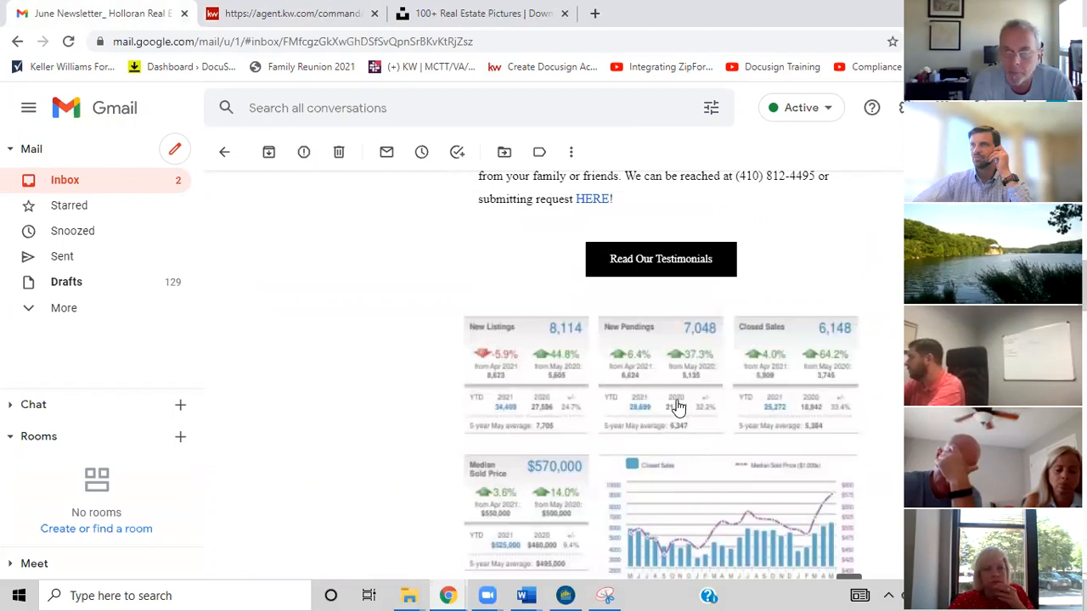
# Return to the email editor and replace the "Subheadline Copy" heading with centered "Real Estate Stats" at 22px
pyautogui.click(305, 12)
pyautogui.scroll(2, 473, 311)
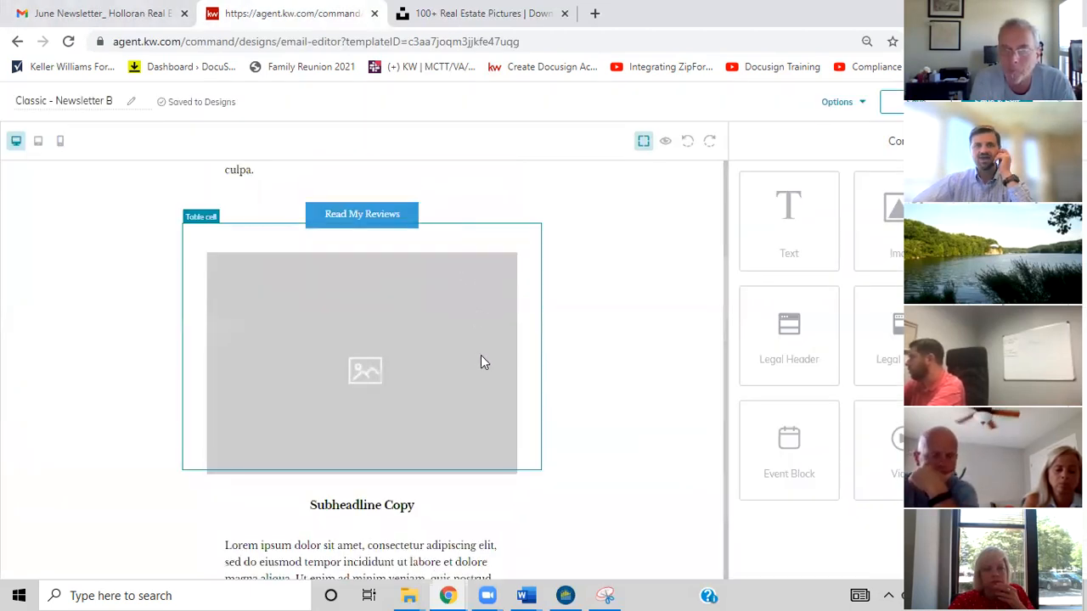
pyautogui.scroll(2, 585, 416)
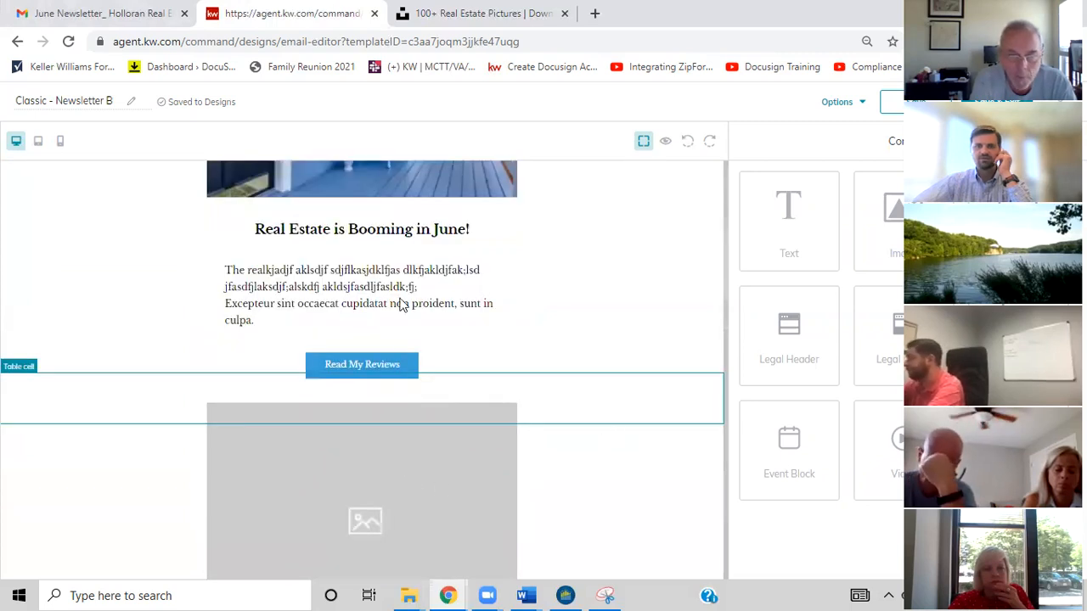
pyautogui.scroll(-6, 386, 280)
pyautogui.click(399, 261)
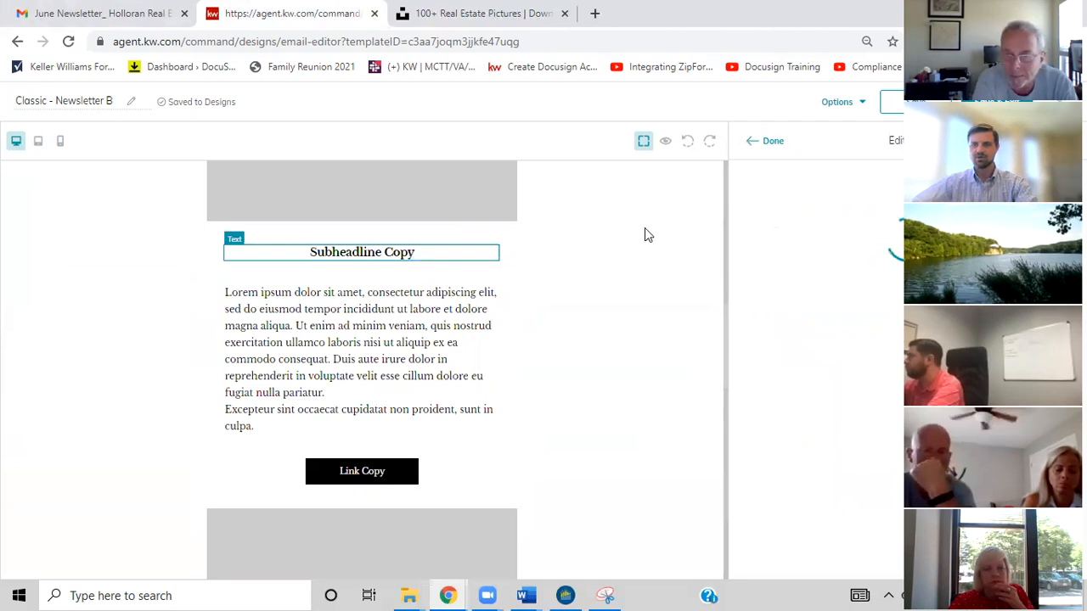
pyautogui.write('Real Estate Stats')
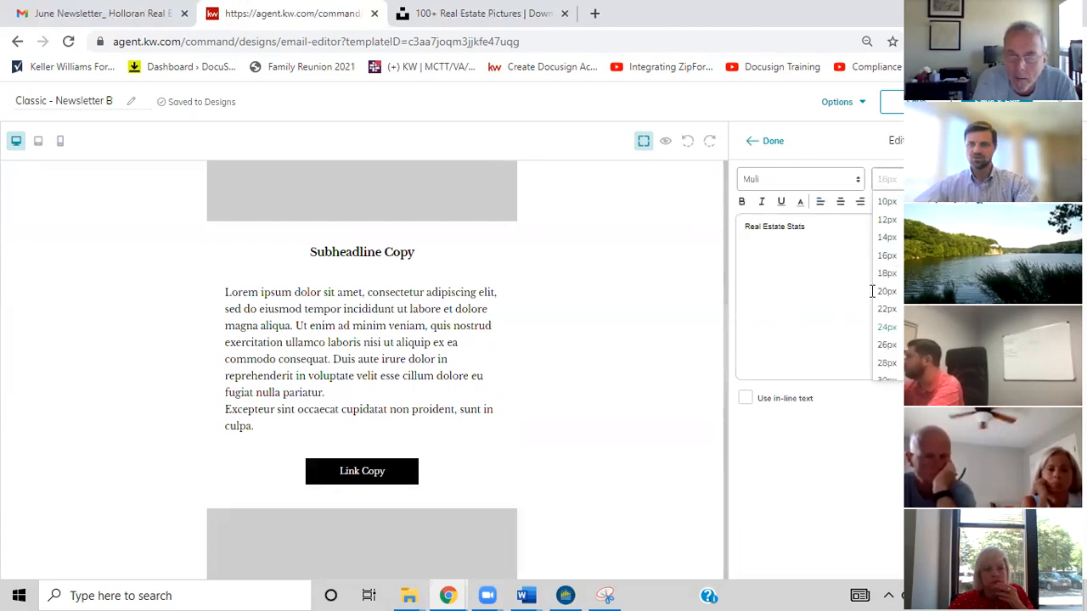
pyautogui.click(888, 295)
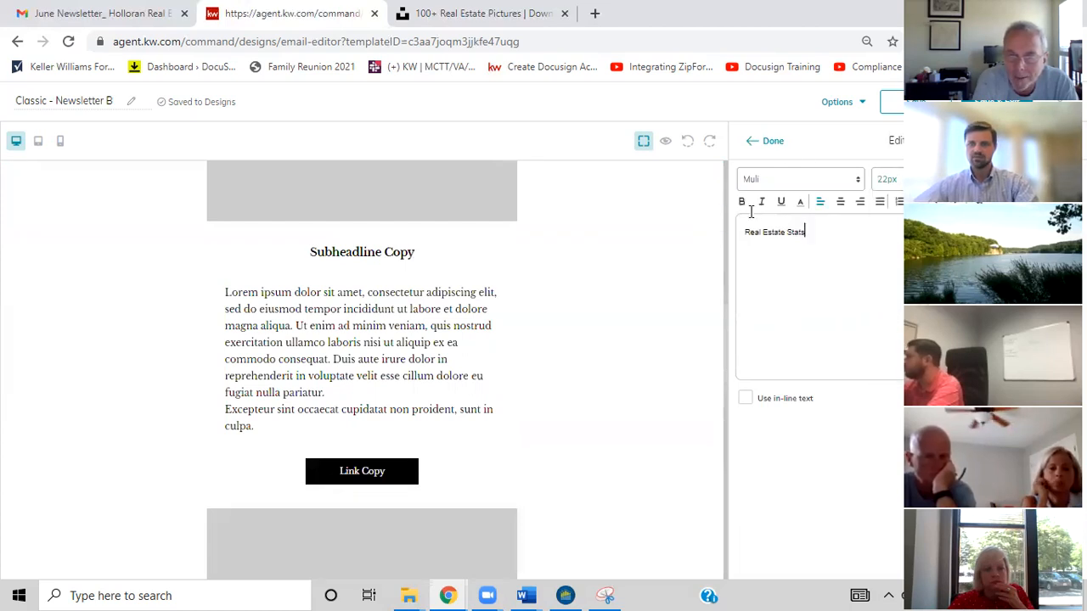
pyautogui.click(839, 204)
pyautogui.click(772, 142)
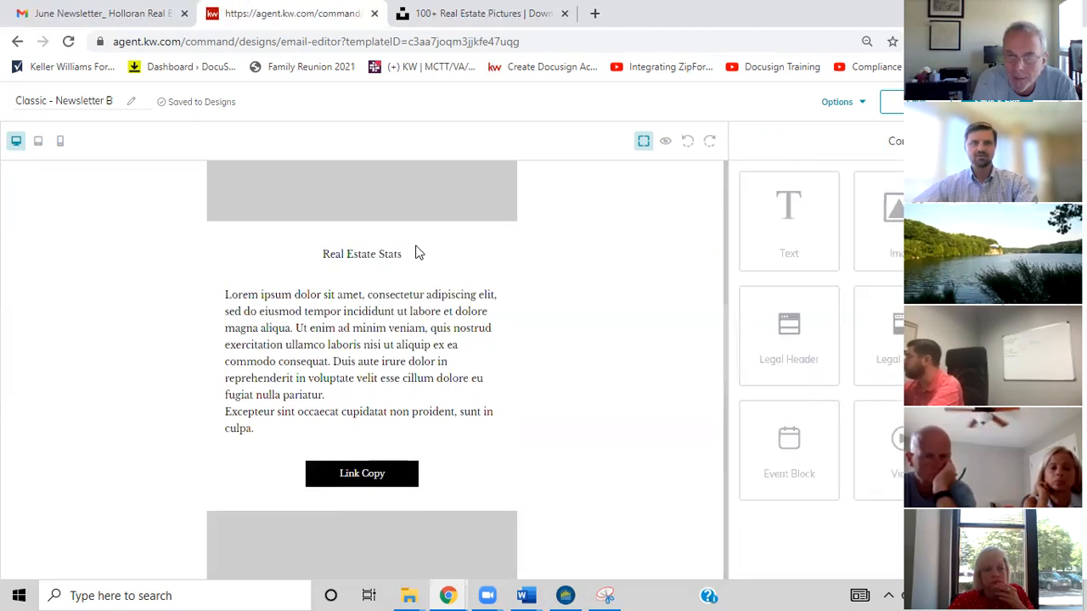
# Delete the placeholder image above "Real Estate Stats" and insert a video block between that heading and the body text
pyautogui.scroll(3, 454, 378)
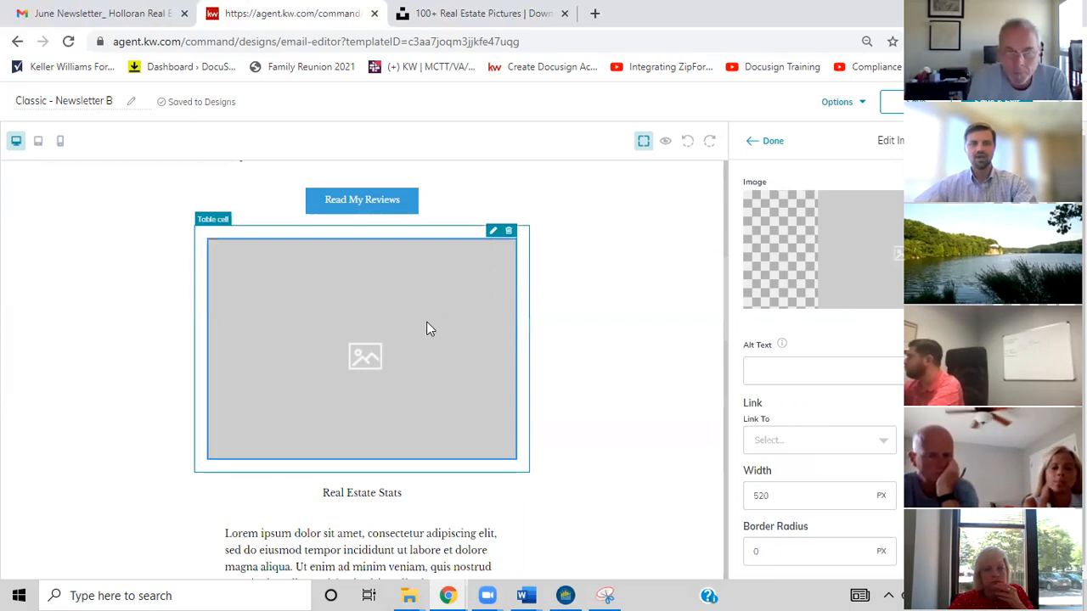
pyautogui.click(509, 231)
pyautogui.moveTo(789, 450); pyautogui.dragTo(368, 284)
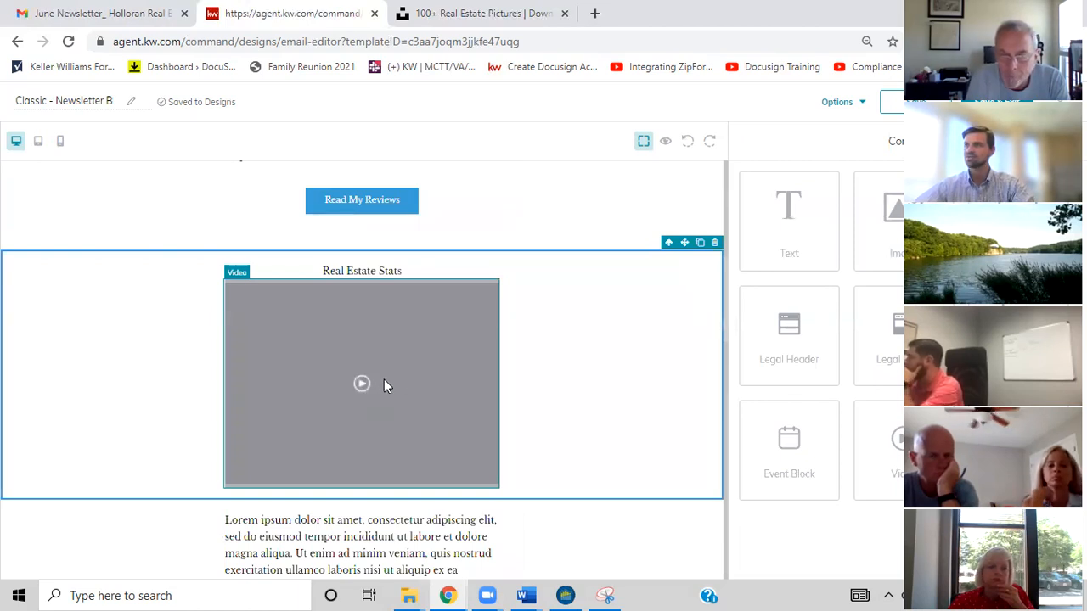
pyautogui.scroll(1, 396, 387)
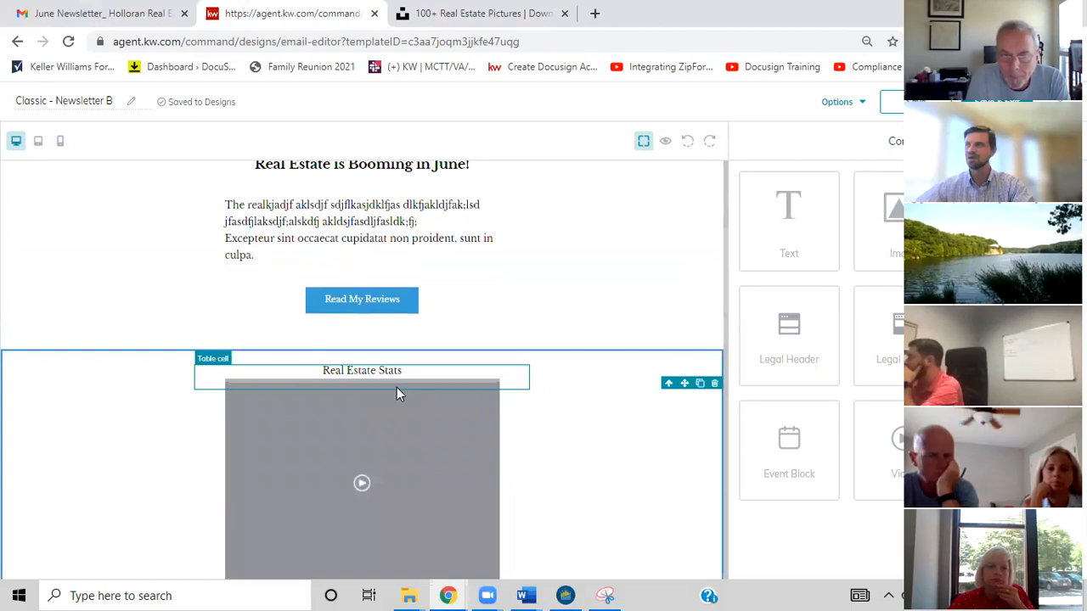
pyautogui.scroll(-1, 396, 387)
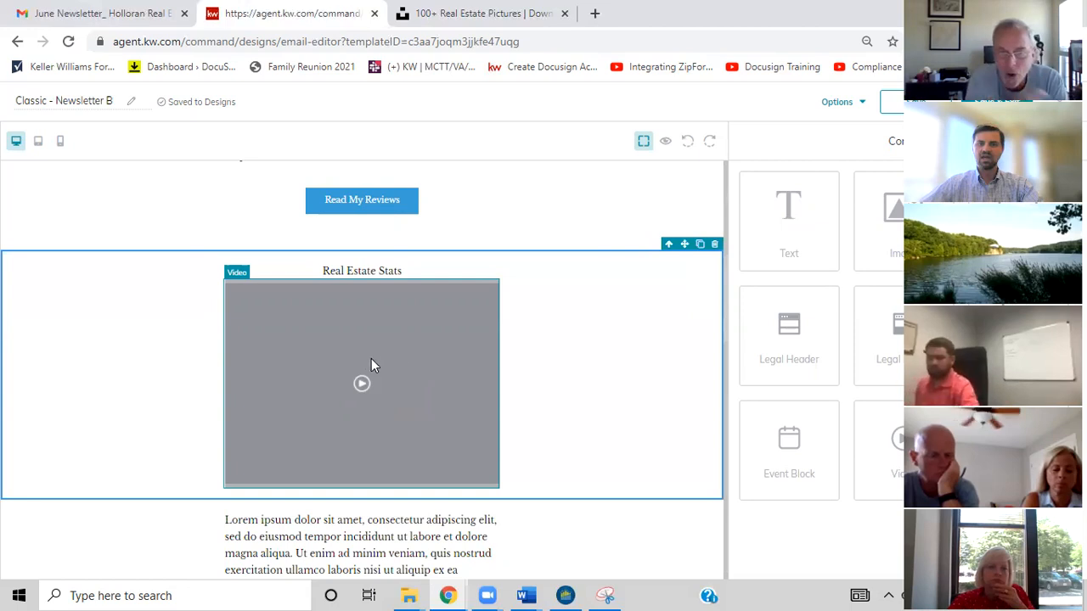
# Fill in the new video block's URL with the previously used YouTube watch link
pyautogui.click(450, 299)
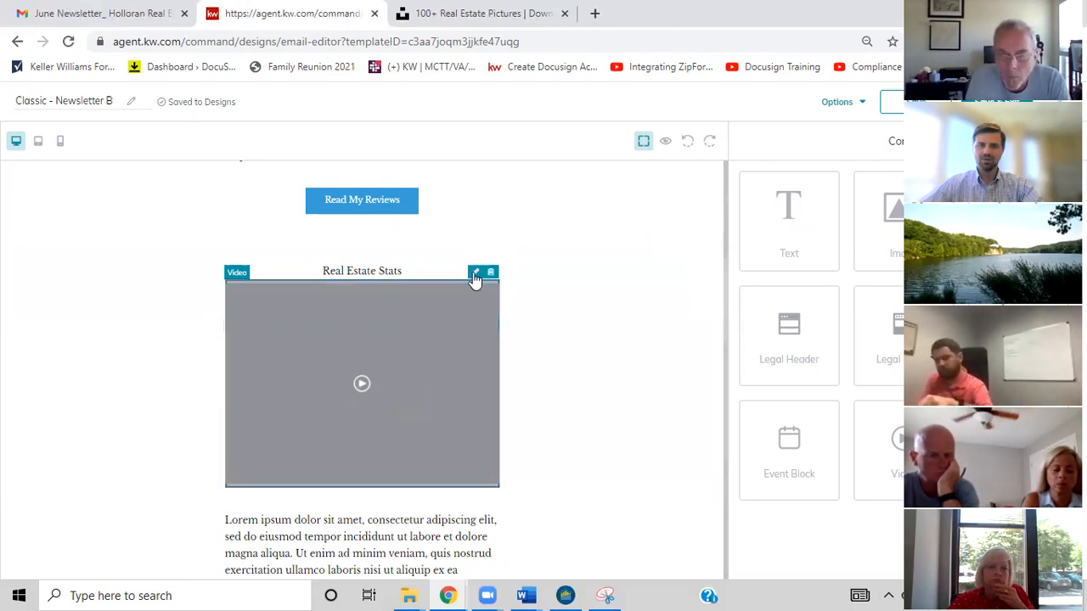
pyautogui.click(475, 273)
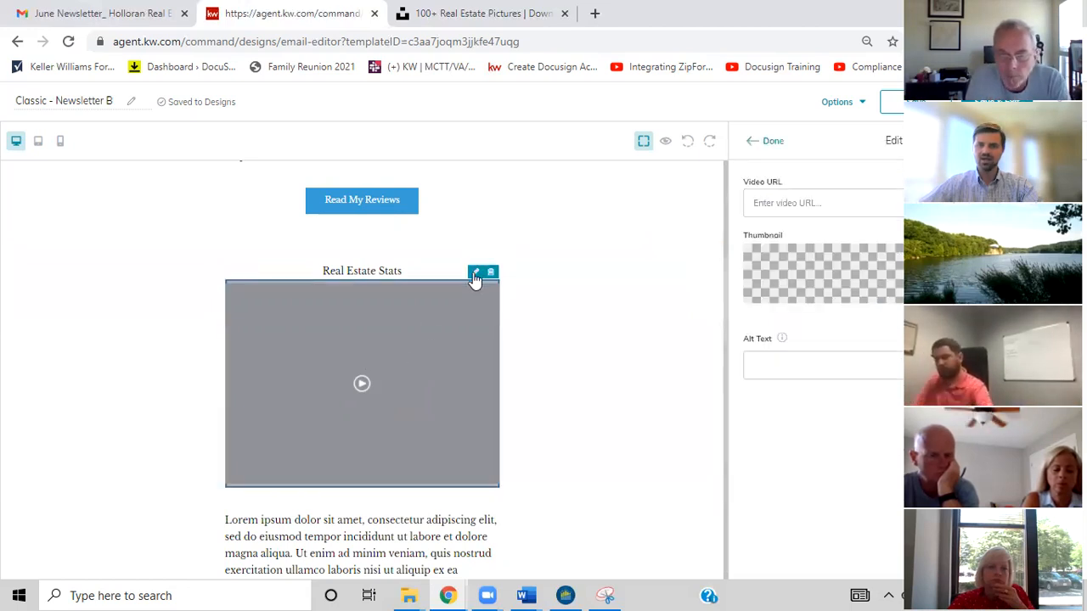
pyautogui.click(816, 212)
pyautogui.click(850, 241)
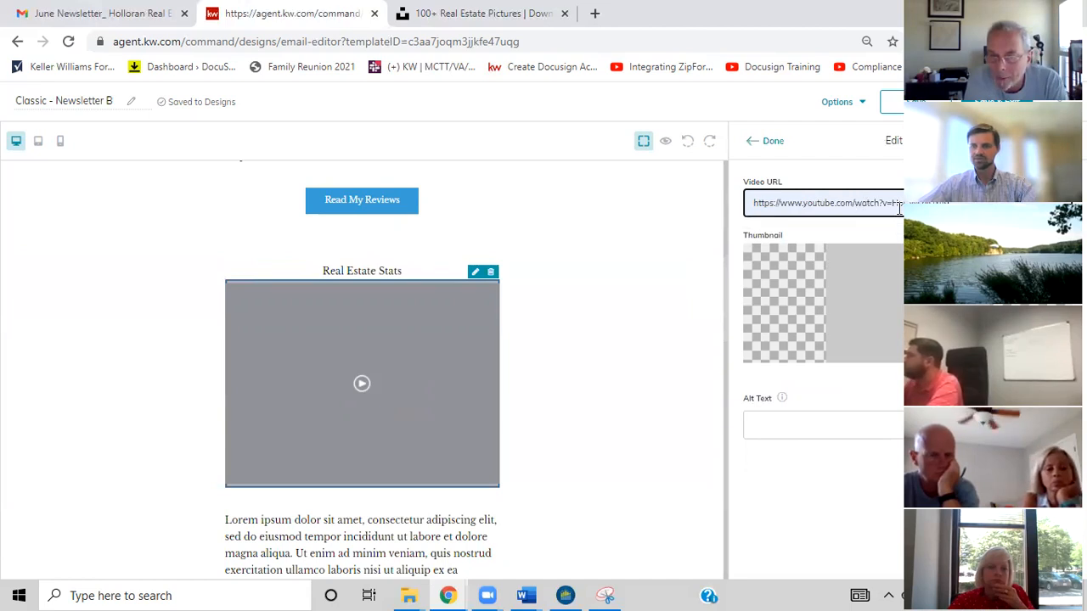
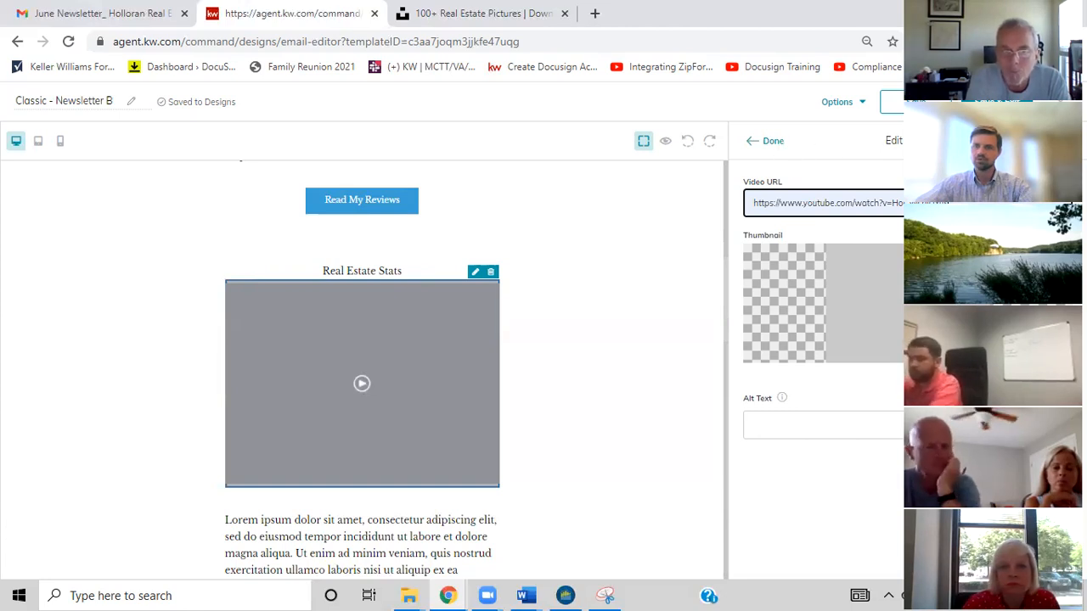
# Replace the video thumbnail with the saved image of the man in glasses before a bookshelf and finish editing
pyautogui.click(888, 360)
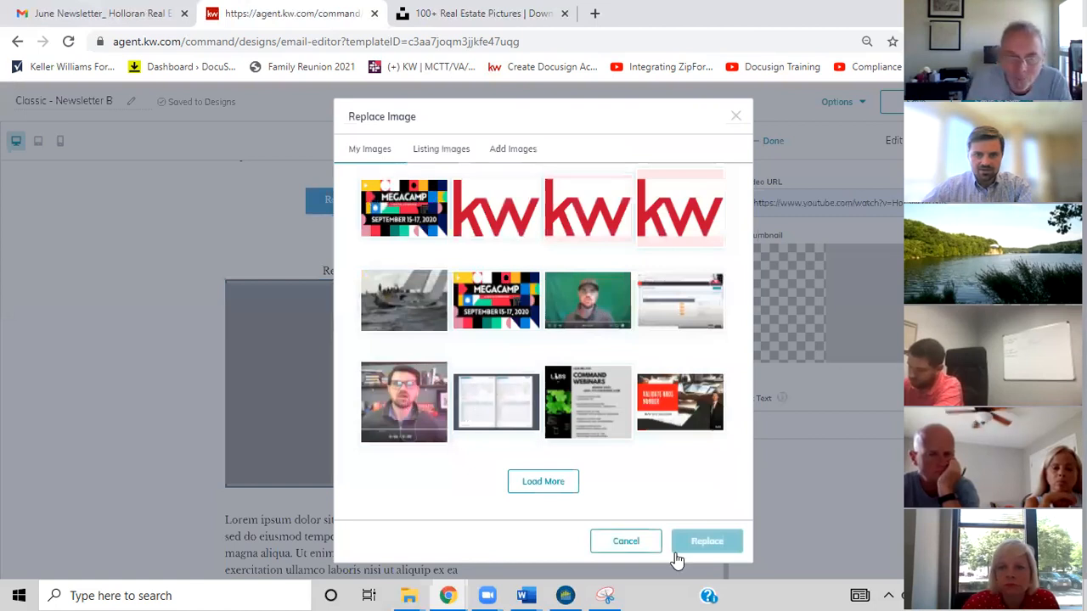
pyautogui.click(706, 541)
pyautogui.click(781, 144)
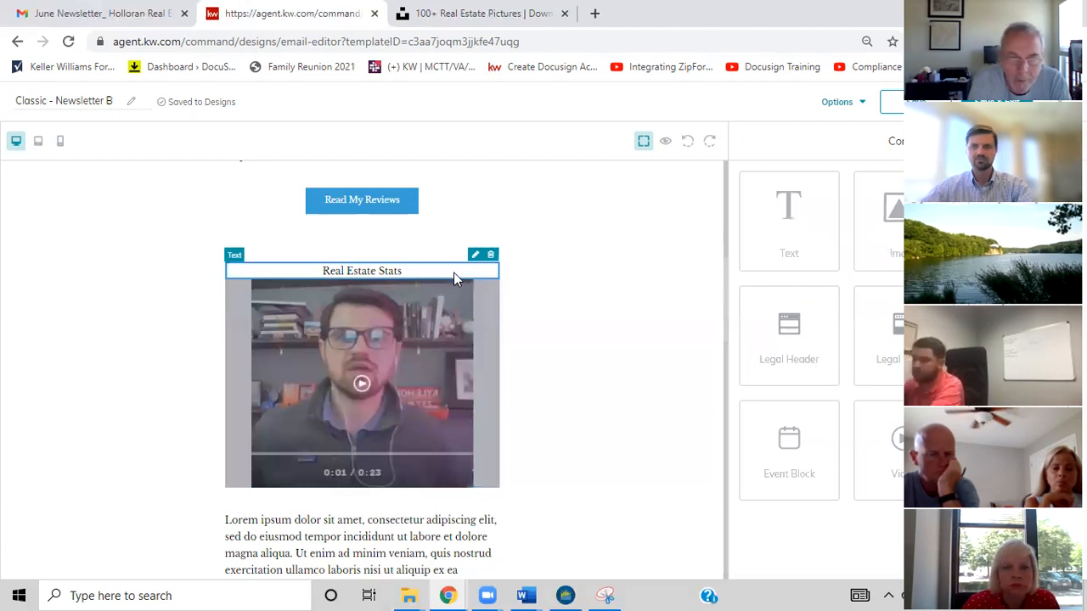
# Add space below the "Real Estate Stats" heading to separate it from the video, and review the newsletter layout
pyautogui.click(454, 273)
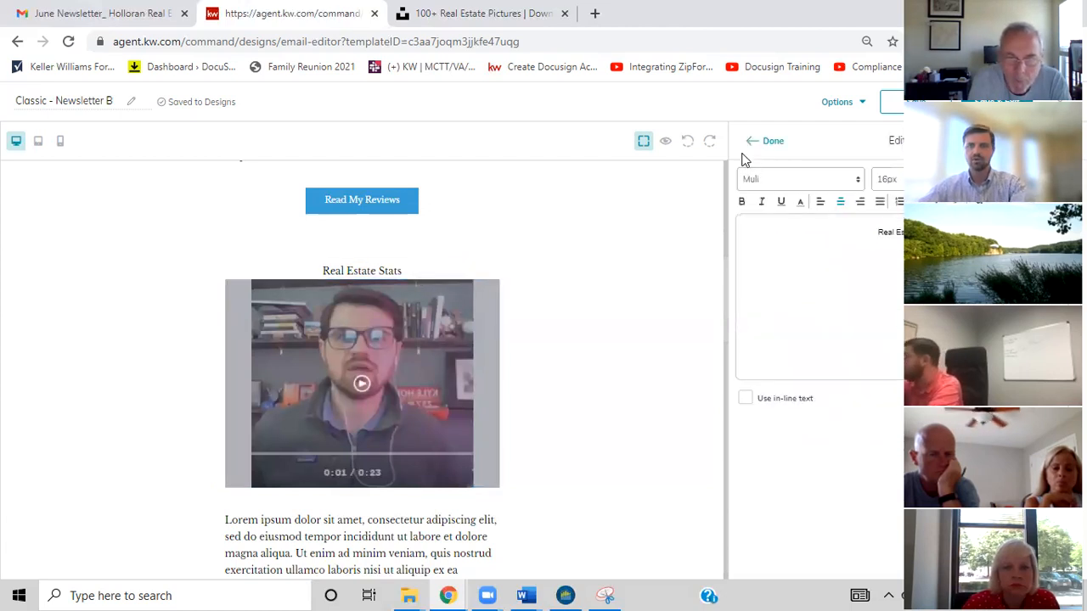
pyautogui.click(582, 365)
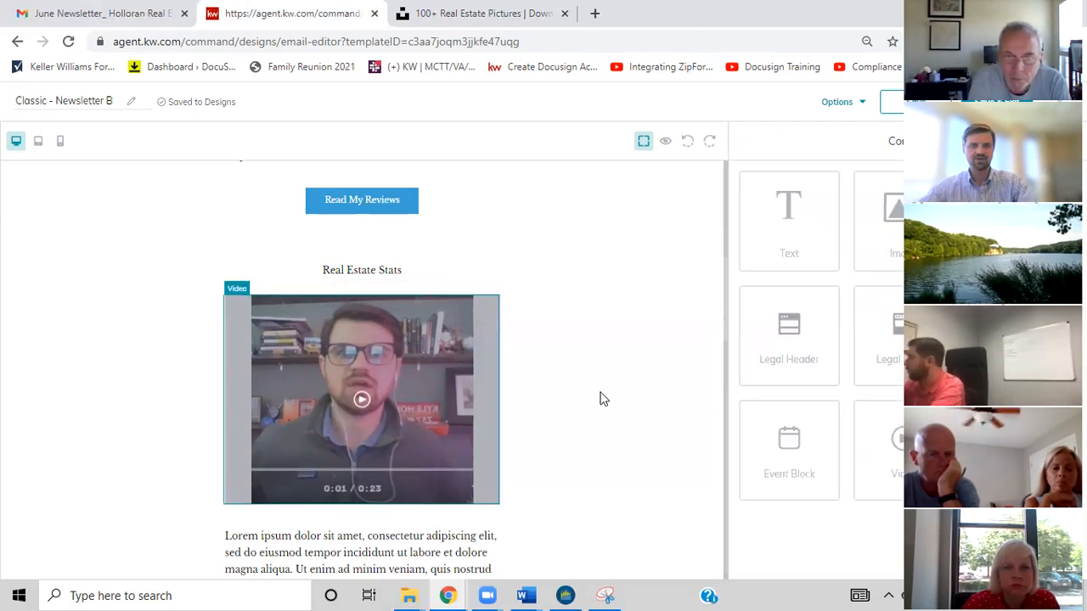
pyautogui.scroll(10, 375, 333)
pyautogui.scroll(-3, 378, 280)
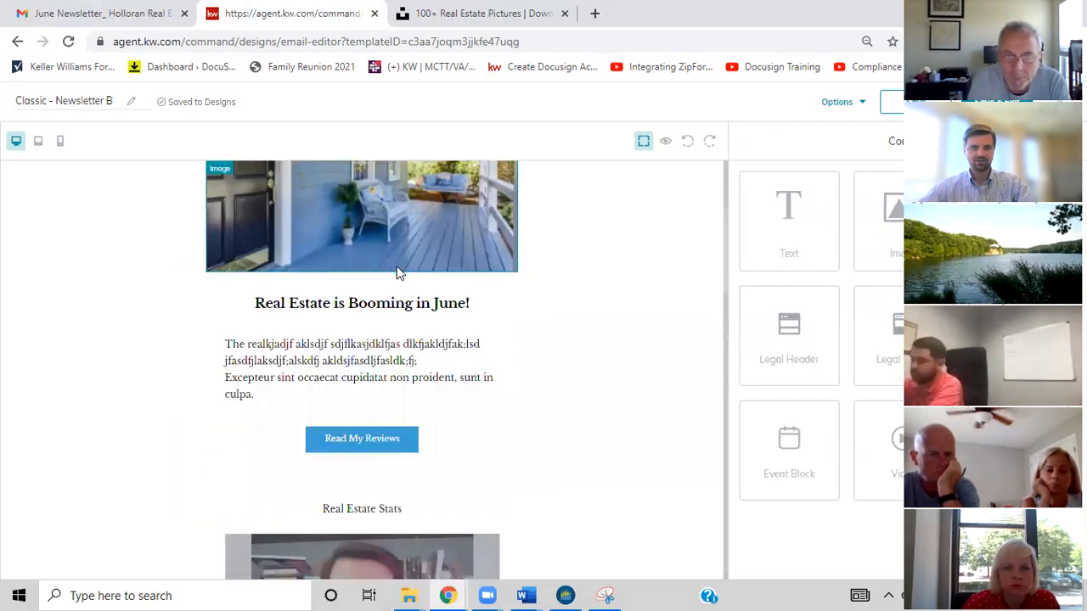
pyautogui.scroll(-2, 395, 272)
pyautogui.scroll(-2, 406, 293)
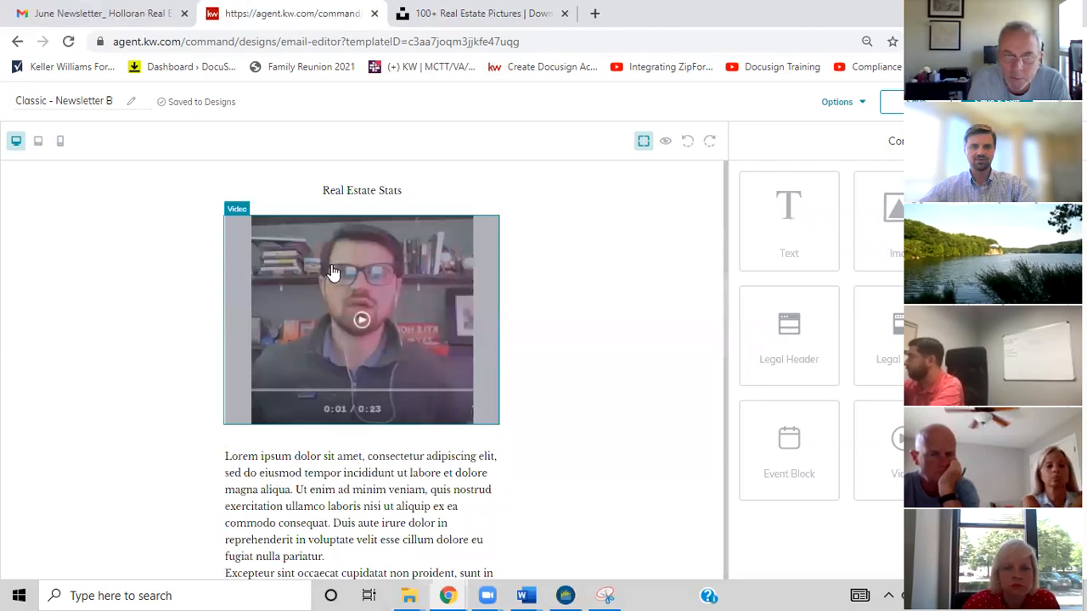
# Delete both placeholder body paragraphs between the Real Estate Stats video and the "Link Copy" button
pyautogui.scroll(-2, 416, 284)
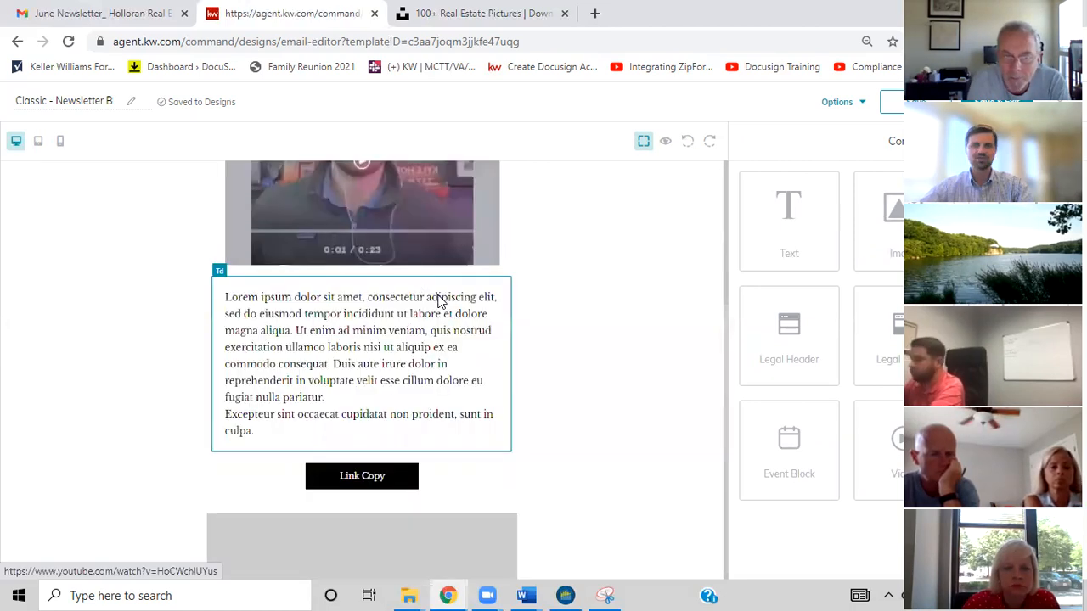
pyautogui.scroll(1, 362, 327)
pyautogui.scroll(1, 361, 323)
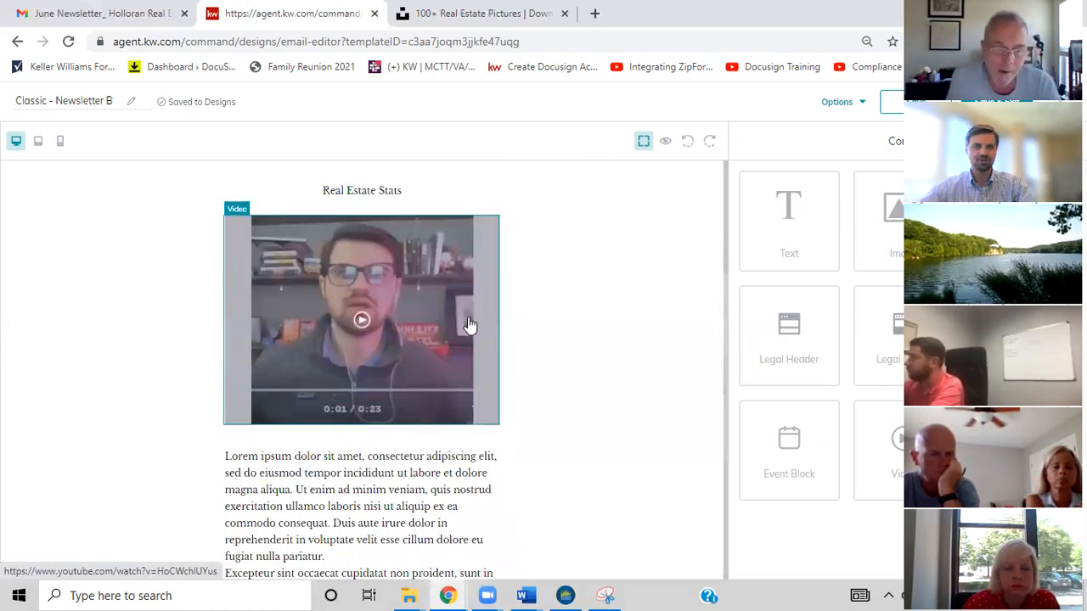
pyautogui.scroll(-1, 465, 335)
pyautogui.scroll(-1, 379, 331)
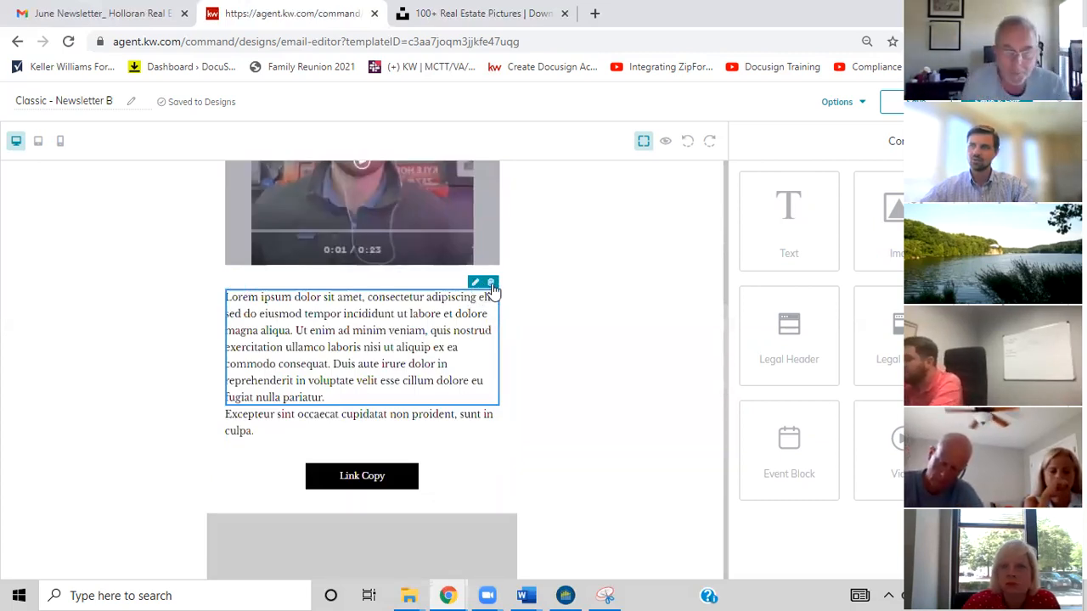
pyautogui.click(490, 284)
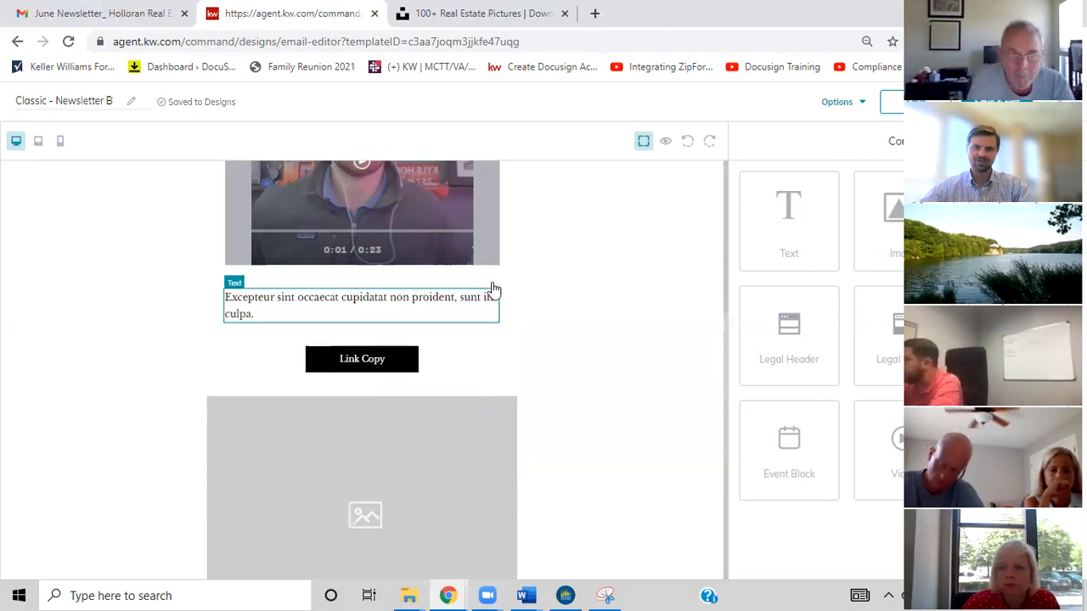
pyautogui.click(491, 286)
pyautogui.scroll(4, 510, 347)
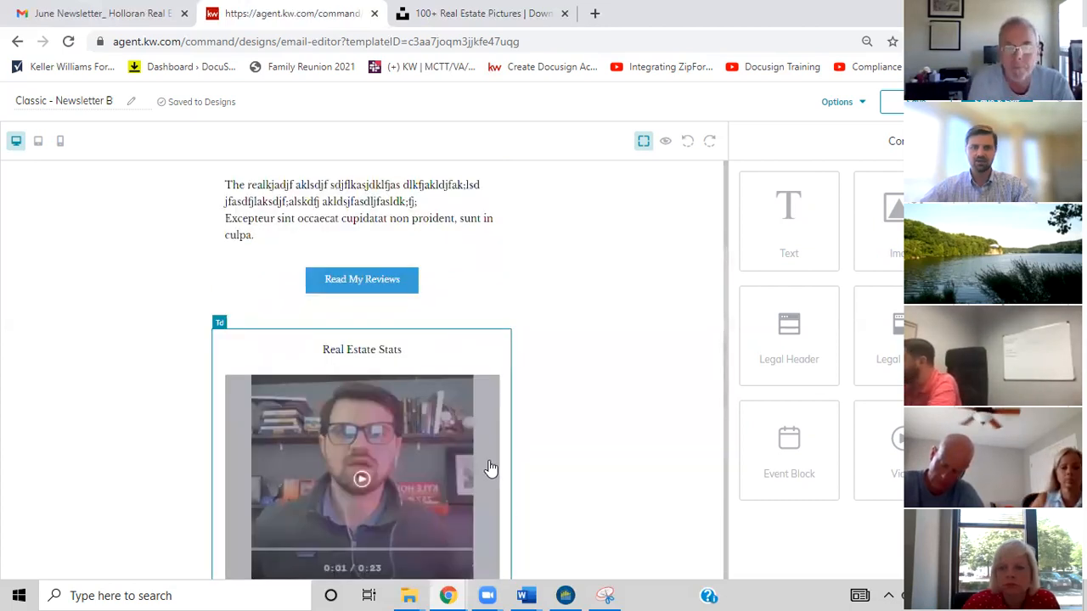
# Examine the placeholder section below the video and compare it with the home-value section of the June Newsletter email in Gmail
pyautogui.scroll(-3, 490, 468)
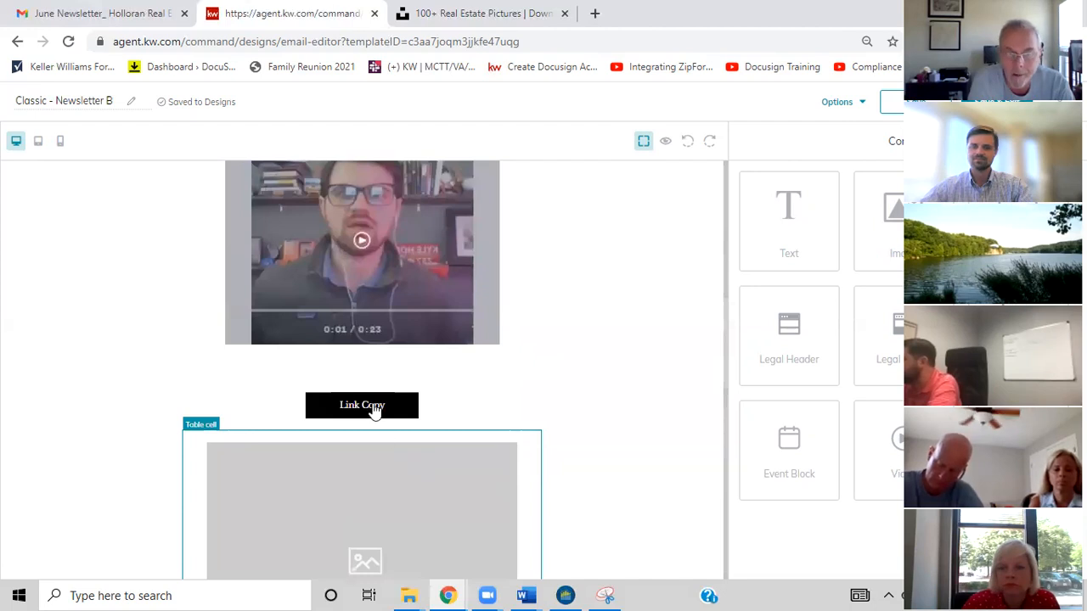
pyautogui.moveTo(408, 406)
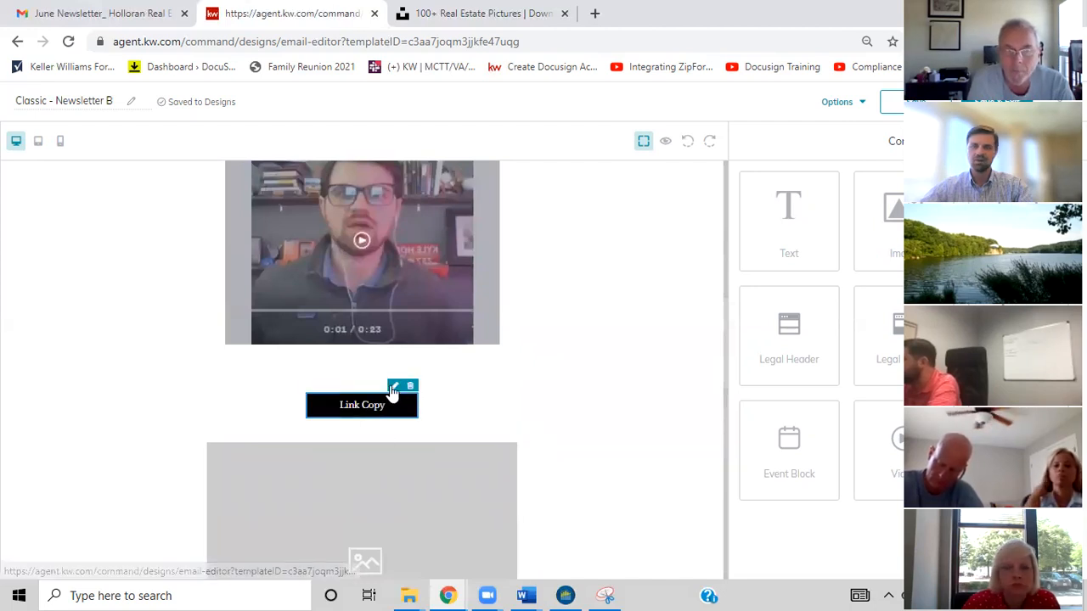
pyautogui.scroll(-1, 604, 437)
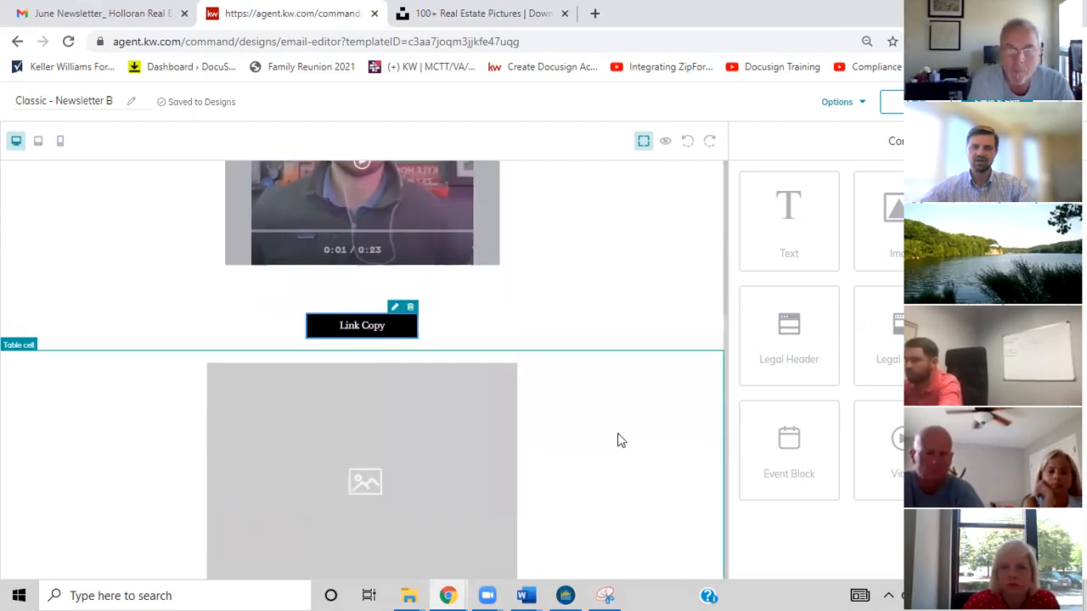
pyautogui.scroll(-3, 617, 441)
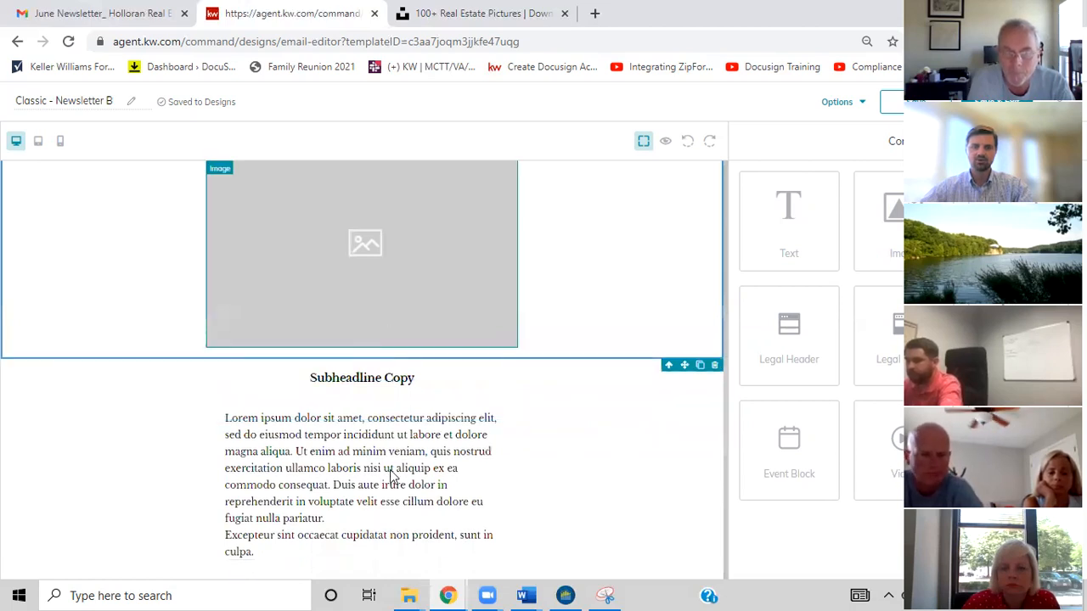
pyautogui.scroll(3, 406, 459)
pyautogui.scroll(-3, 449, 520)
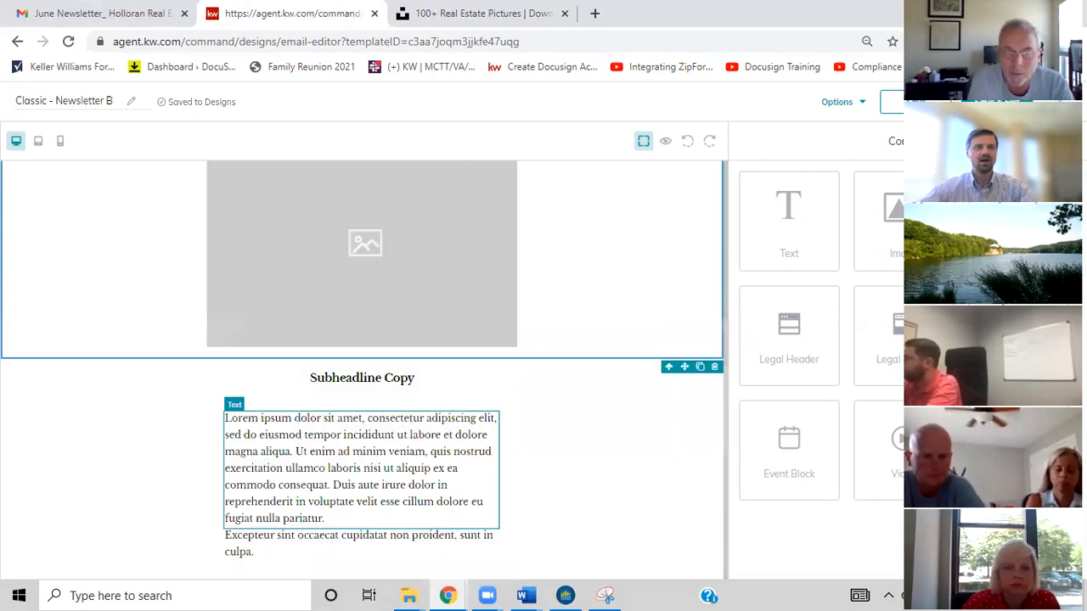
pyautogui.hotkey('ctrl', '1')
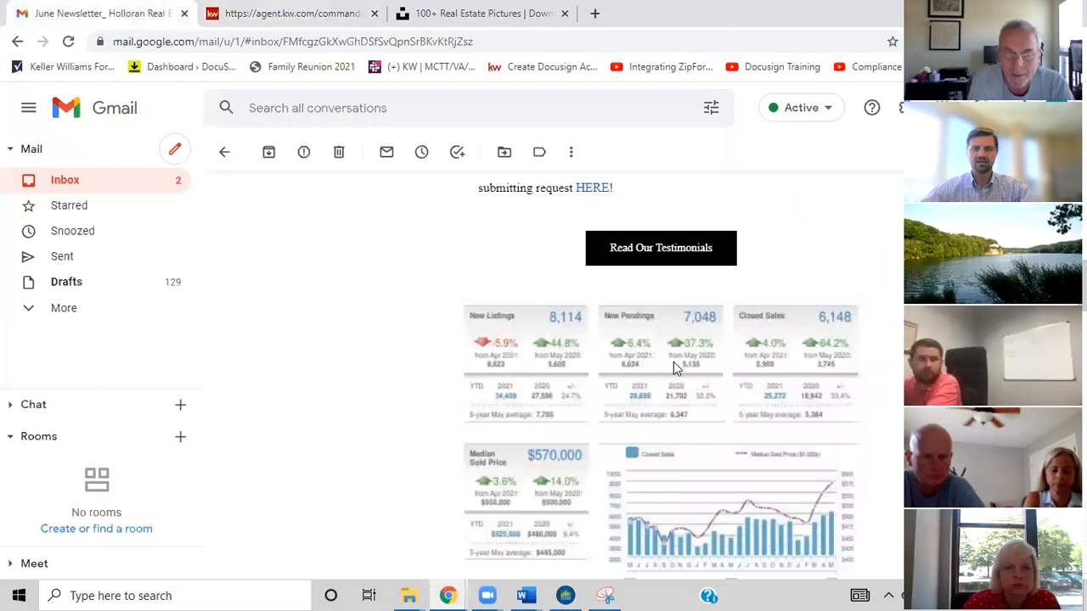
pyautogui.scroll(-3, 674, 348)
pyautogui.scroll(-5, 741, 448)
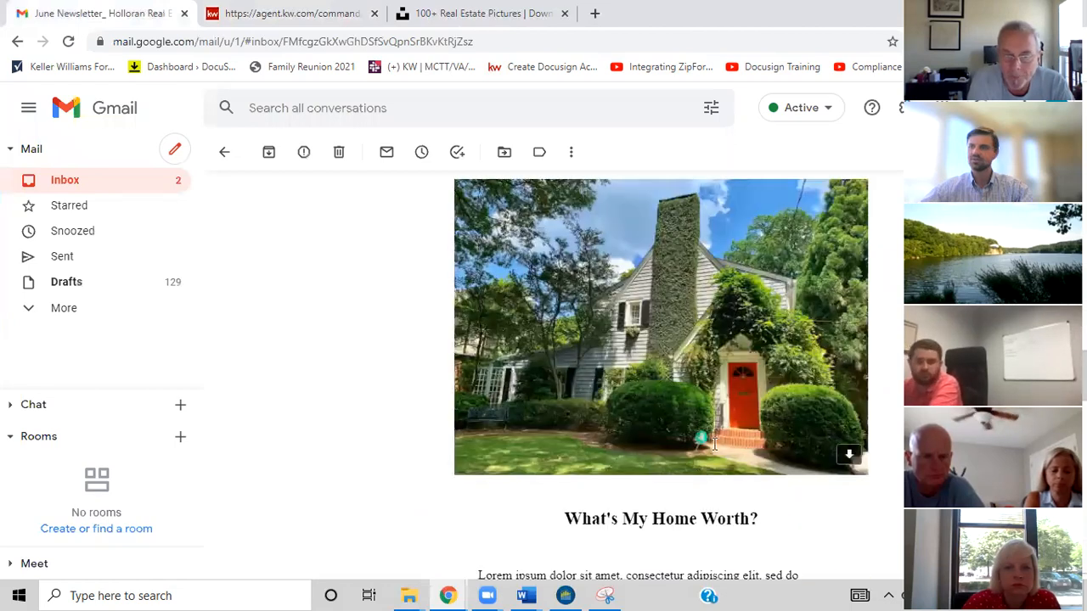
pyautogui.scroll(-1, 714, 443)
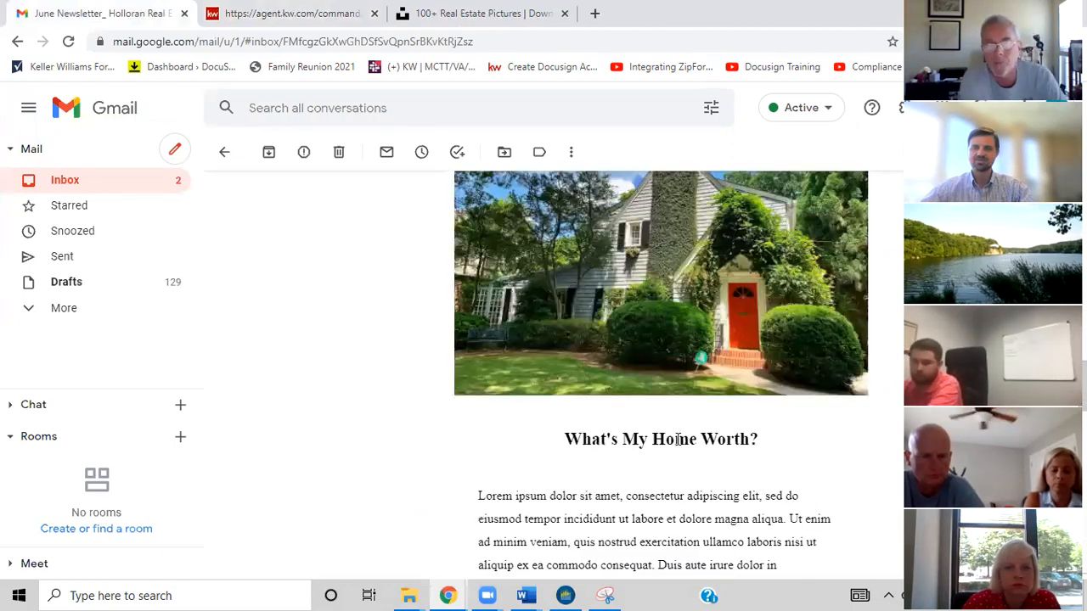
pyautogui.scroll(1, 677, 439)
# Switch to the Unsplash real estate results and download the photo of the white kitchen with black pendant lamps
pyautogui.click(466, 11)
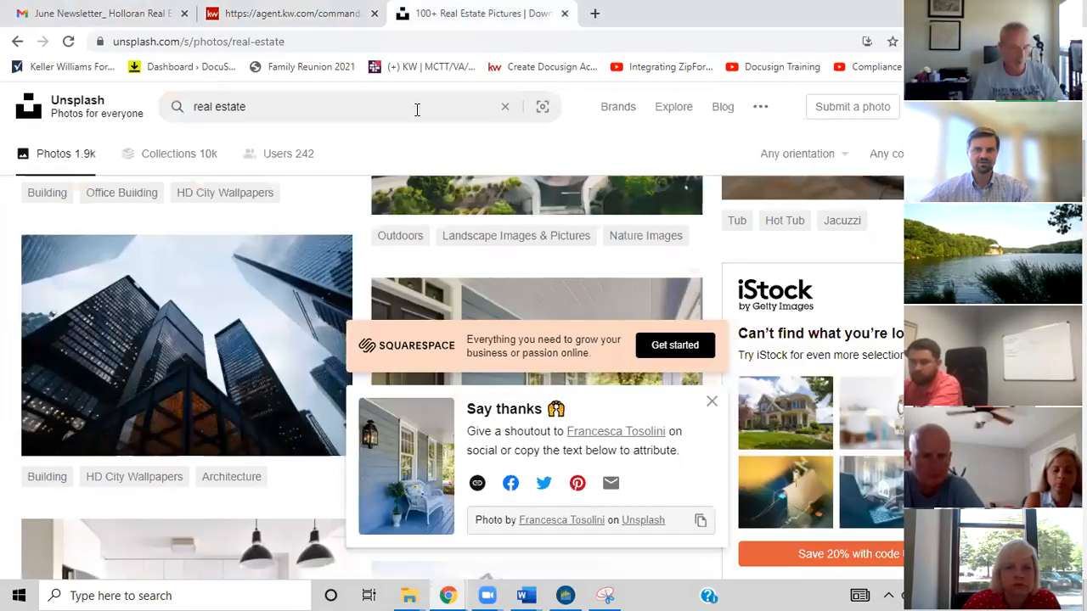
pyautogui.scroll(-3, 679, 412)
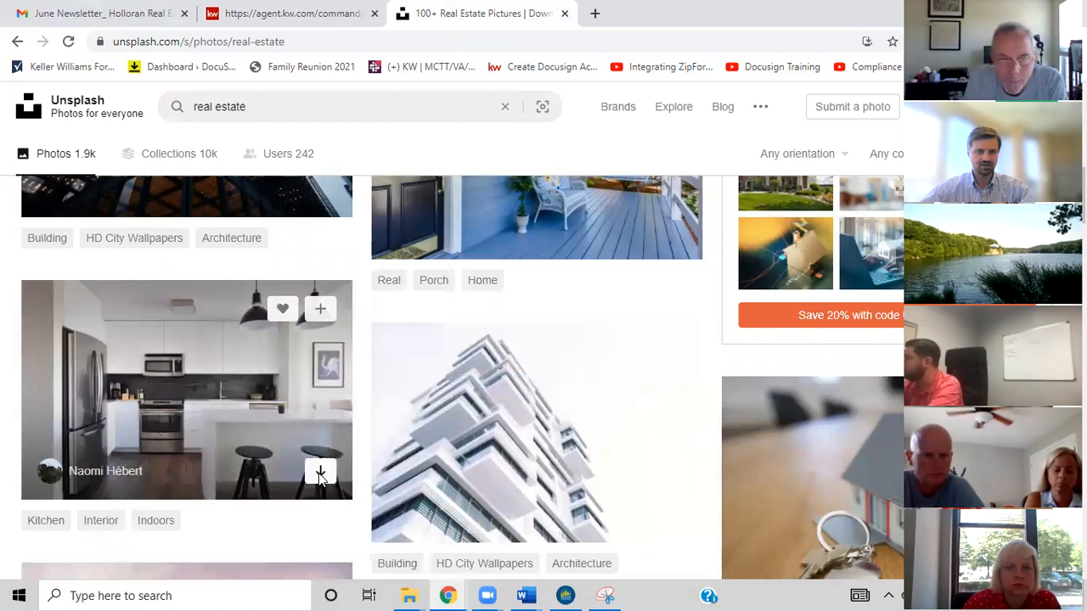
pyautogui.click(321, 475)
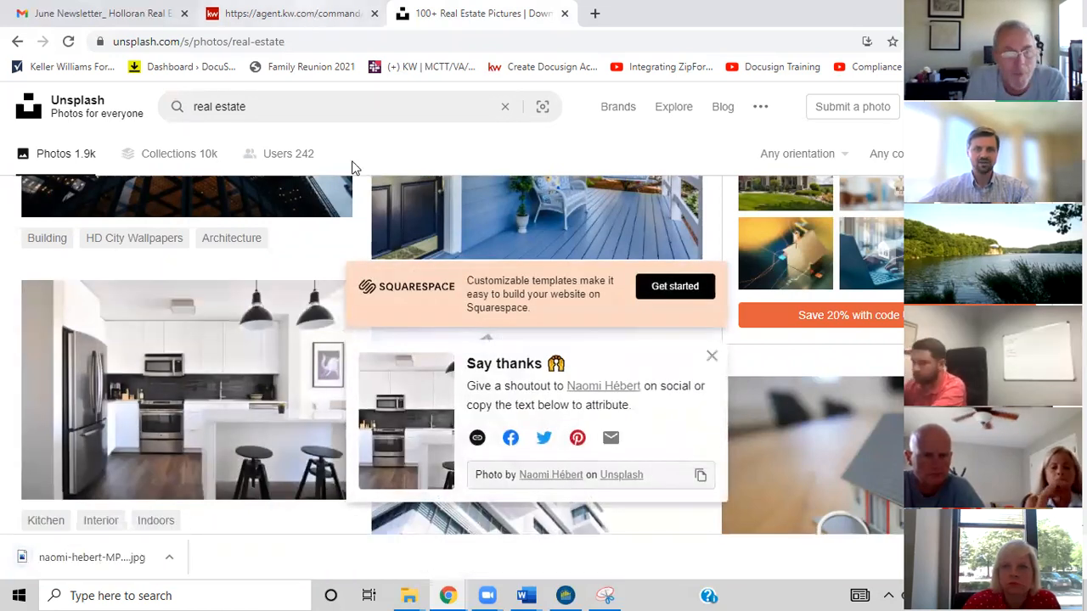
# Back in the email editor, replace the placeholder image below the "Link Copy" button with the downloaded kitchen photo and finish editing it
pyautogui.hotkey('ctrl', 'shift', 'Tab')
pyautogui.scroll(-1, 506, 374)
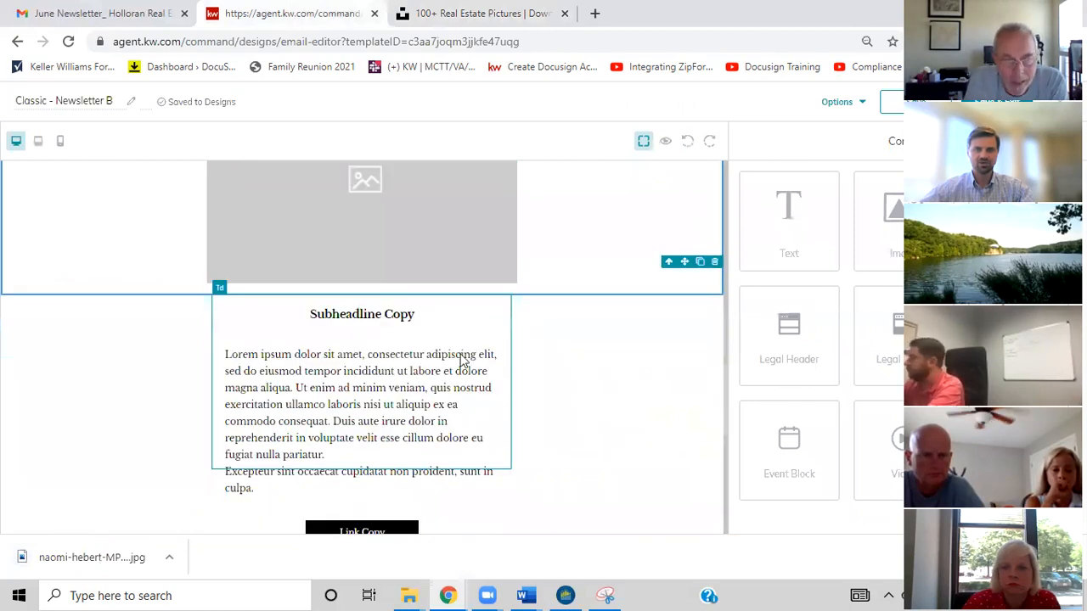
pyautogui.scroll(3, 496, 285)
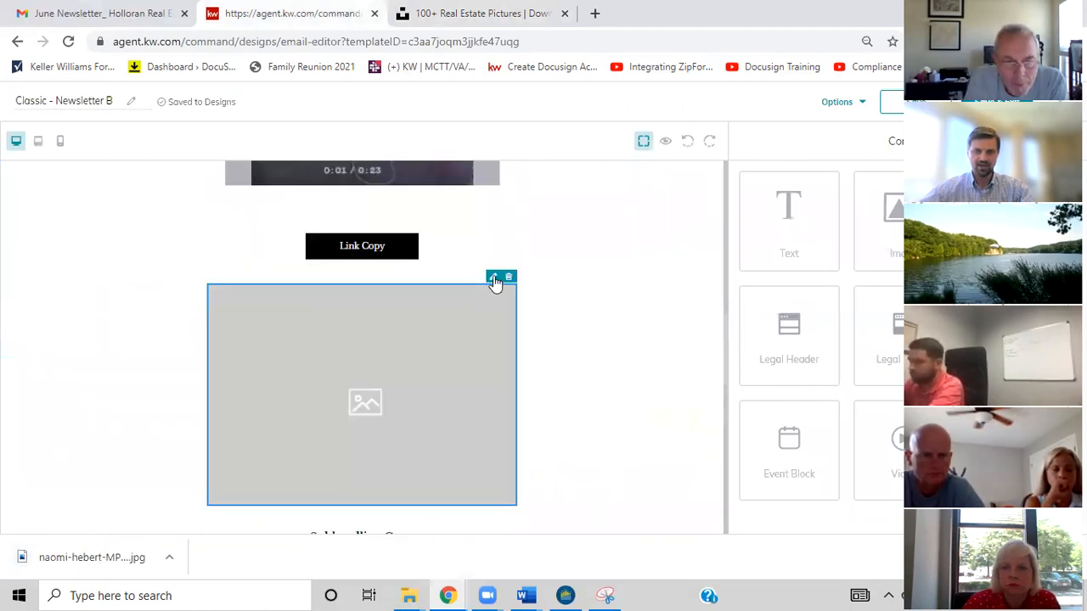
pyautogui.click(493, 278)
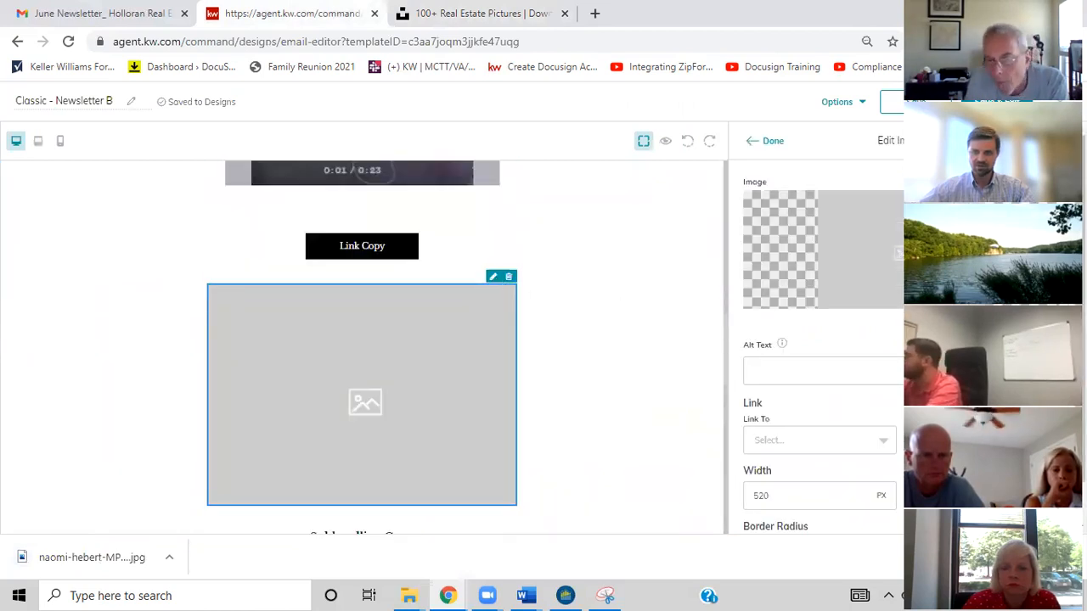
pyautogui.click(822, 303)
pyautogui.click(514, 145)
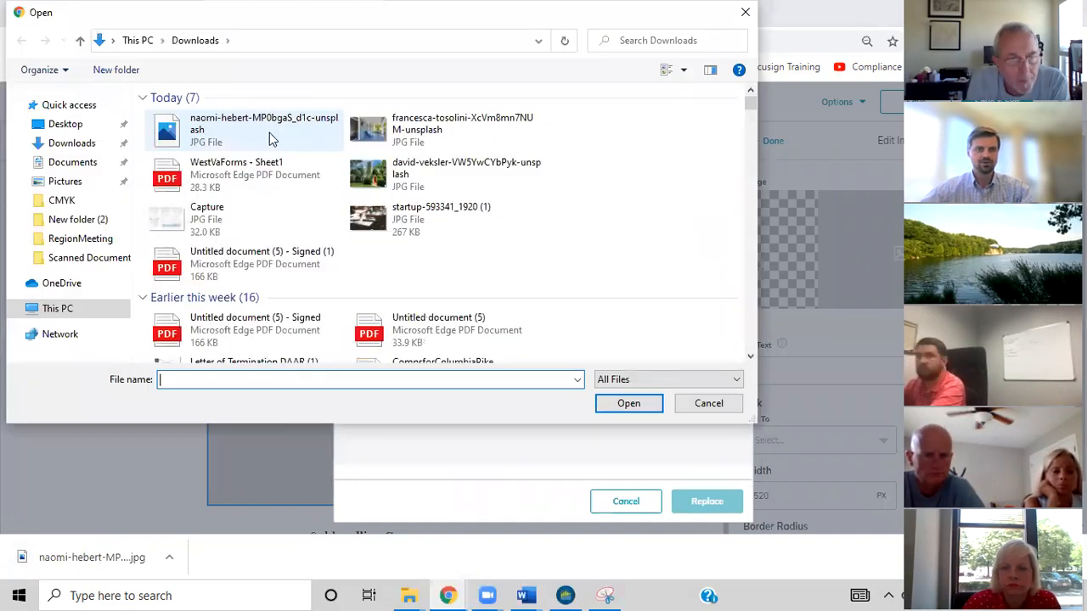
pyautogui.click(272, 138)
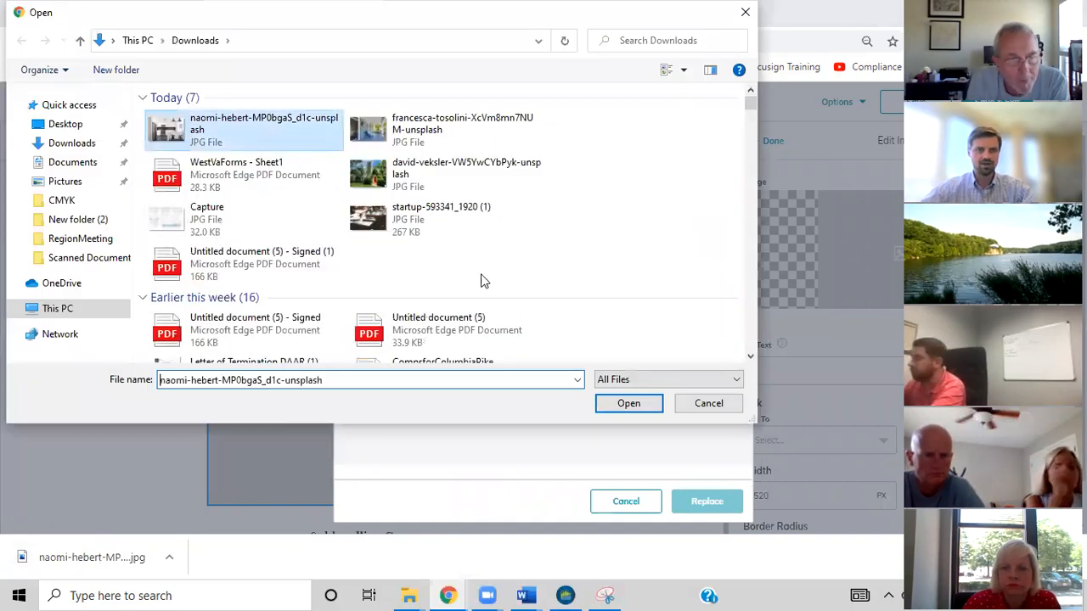
pyautogui.click(626, 408)
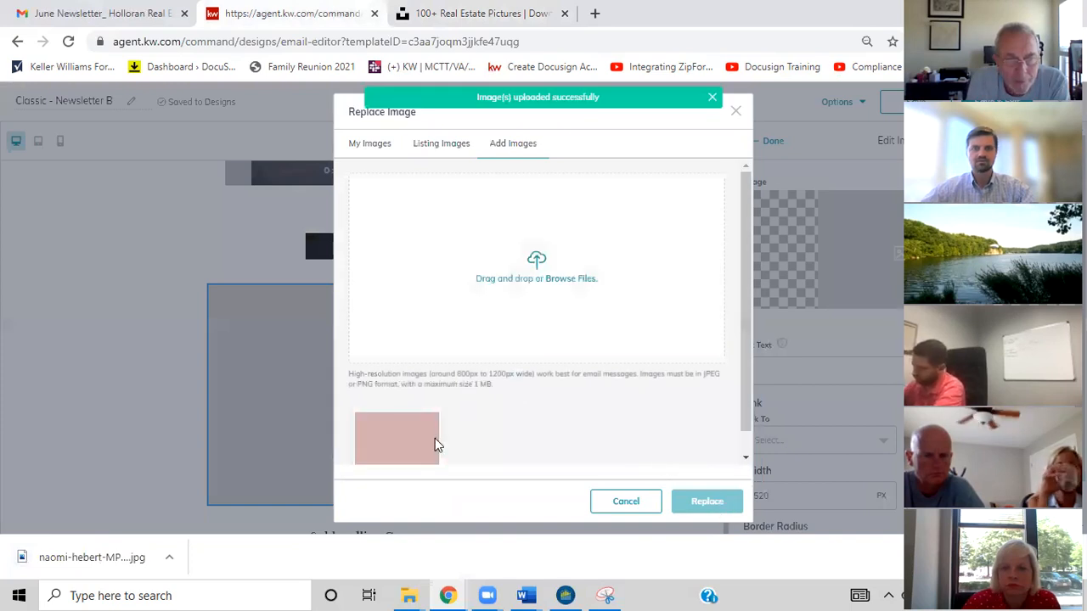
pyautogui.click(435, 440)
pyautogui.click(709, 503)
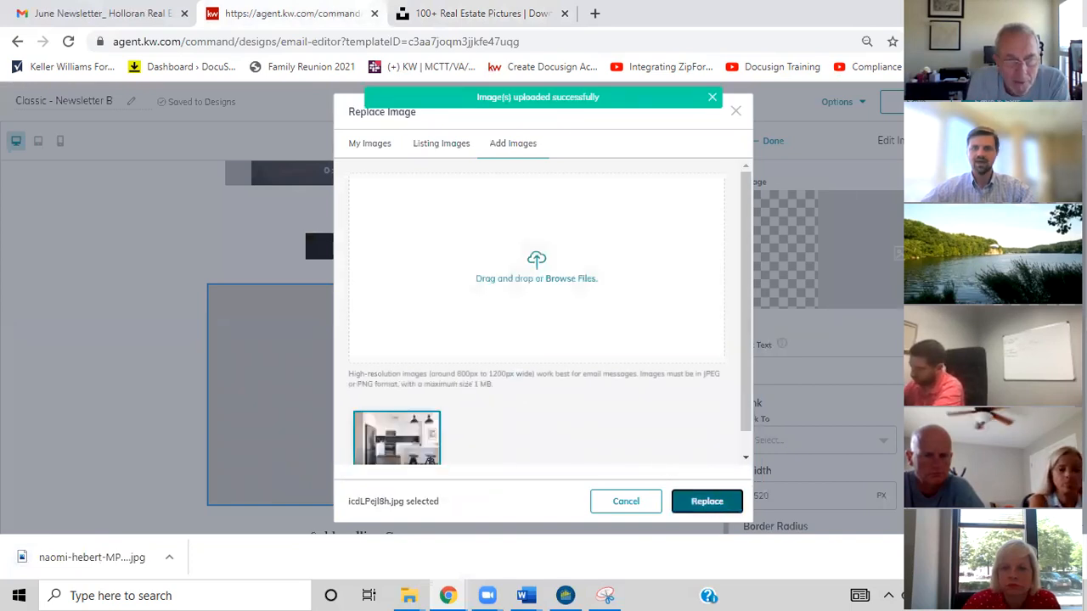
pyautogui.click(781, 146)
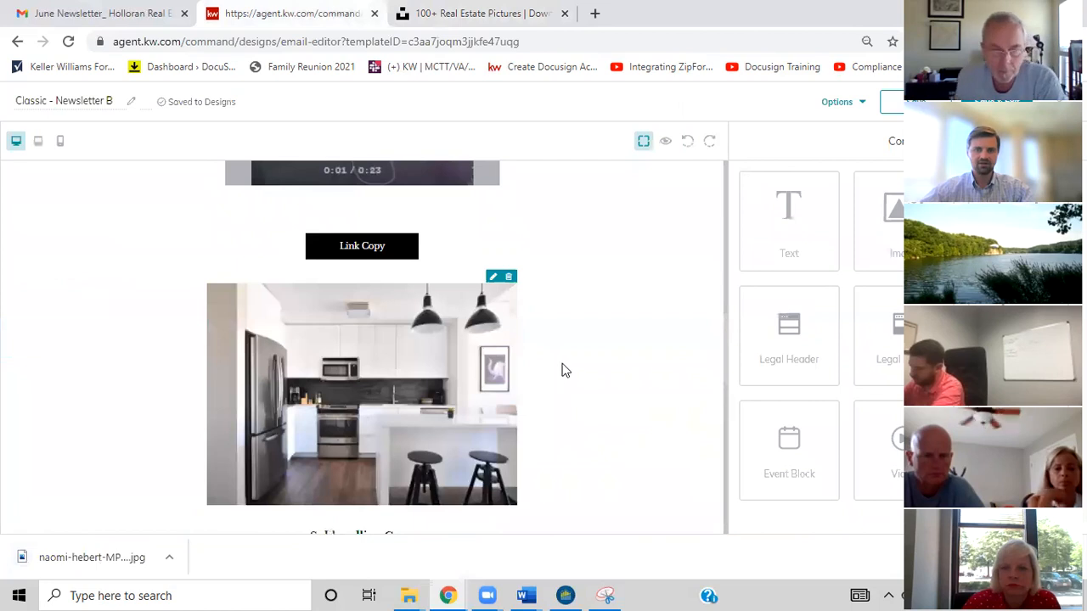
# Replace the "Subheadline Copy" text below the kitchen photo with "Whats Your Home Worth?!"
pyautogui.scroll(-2, 566, 370)
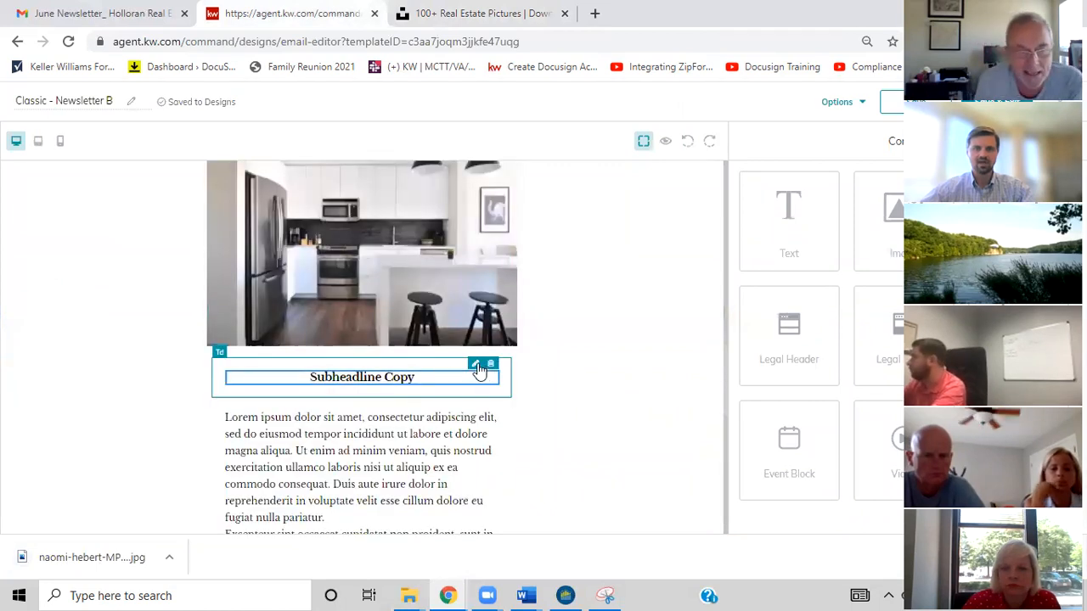
pyautogui.click(477, 365)
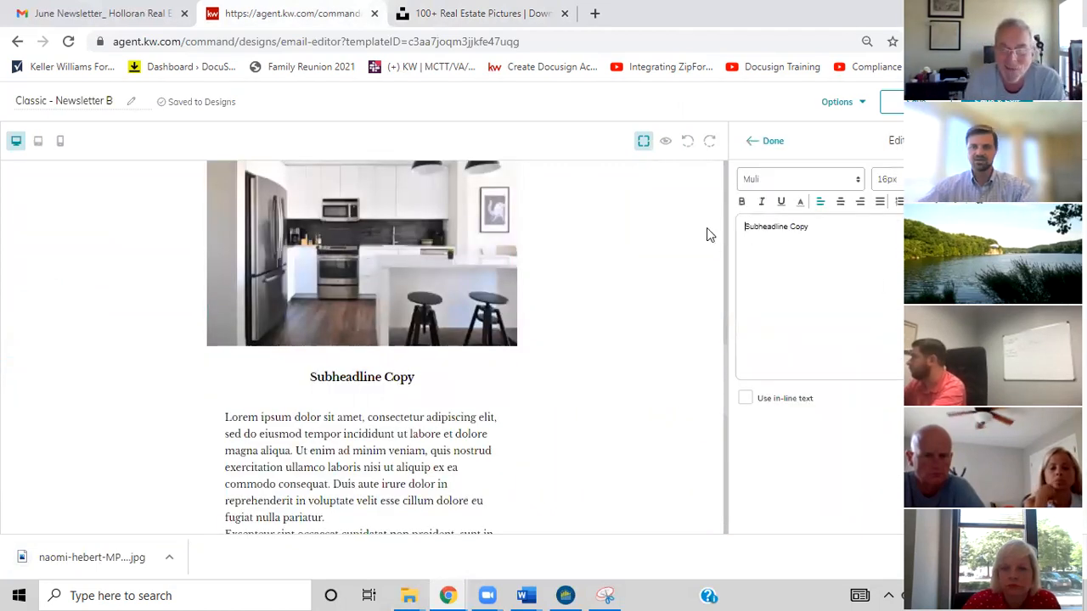
pyautogui.hotkey('ctrl', 'a')
pyautogui.write('Whats ')
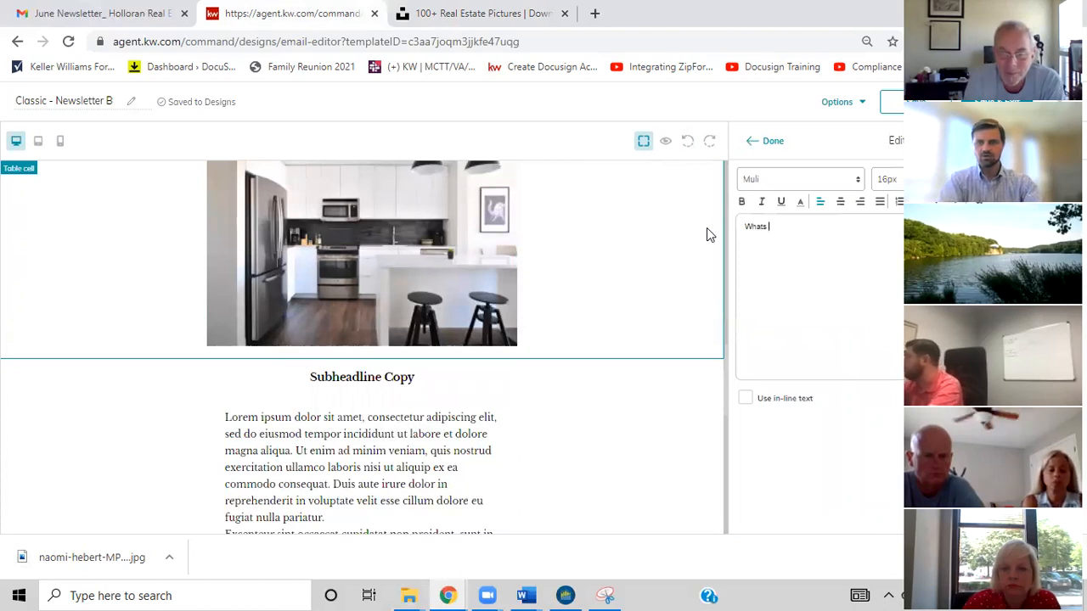
pyautogui.write('Your')
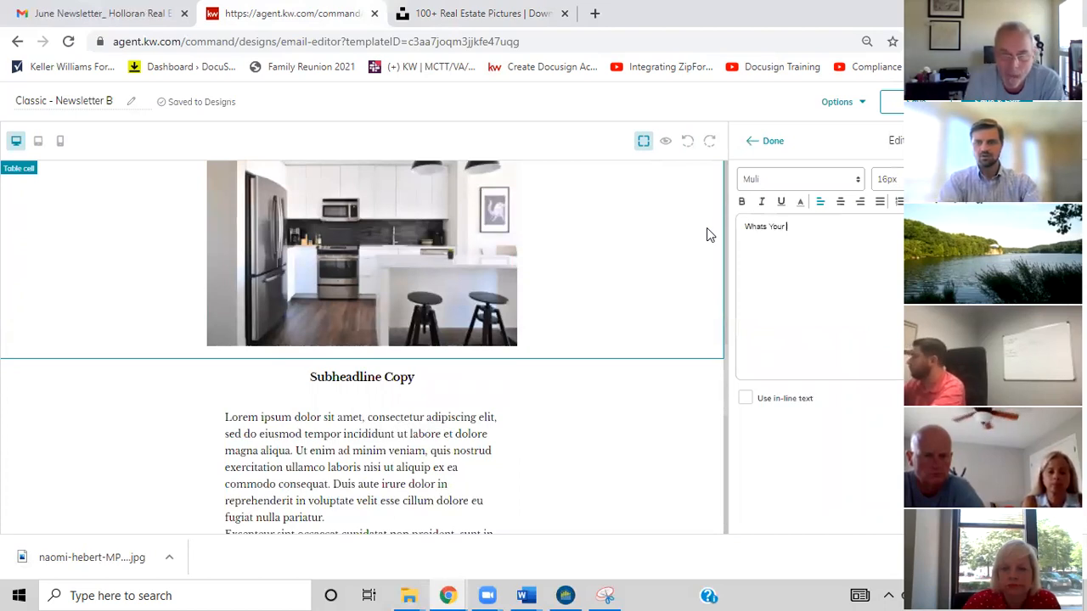
pyautogui.write(' Home Worth?')
# Format the home-worth heading as bold, centred text at 22px and finish editing it
pyautogui.hotkey('ctrl', 'a')
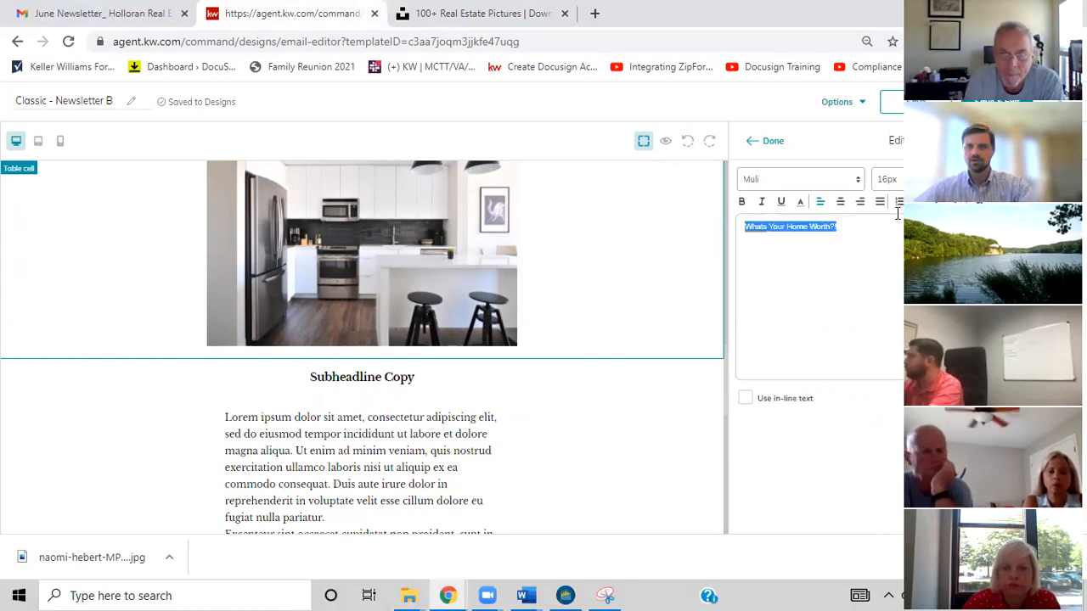
pyautogui.click(741, 201)
pyautogui.click(861, 202)
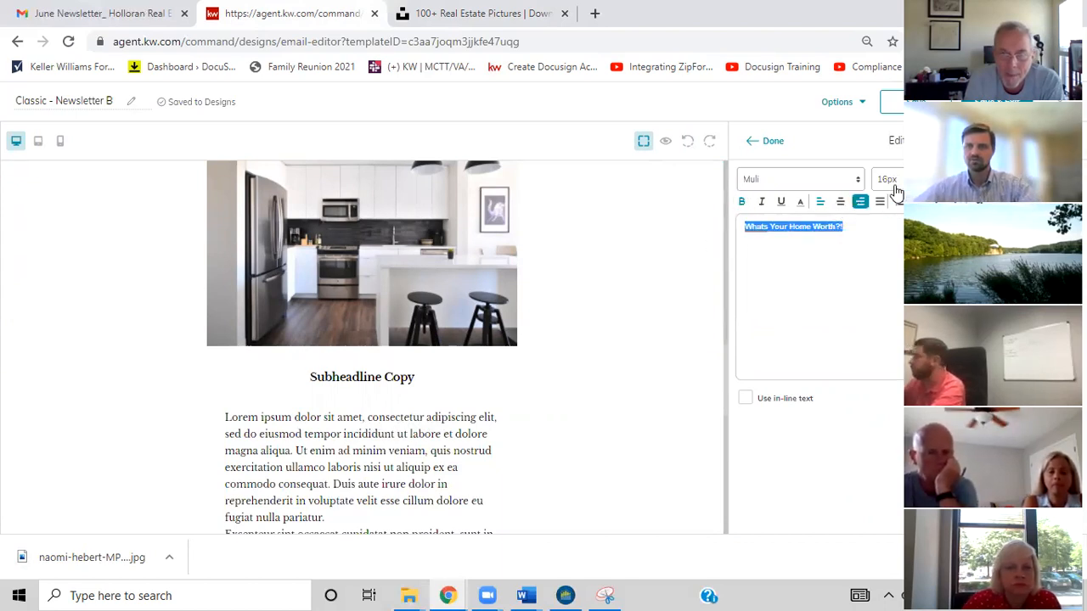
pyautogui.click(887, 180)
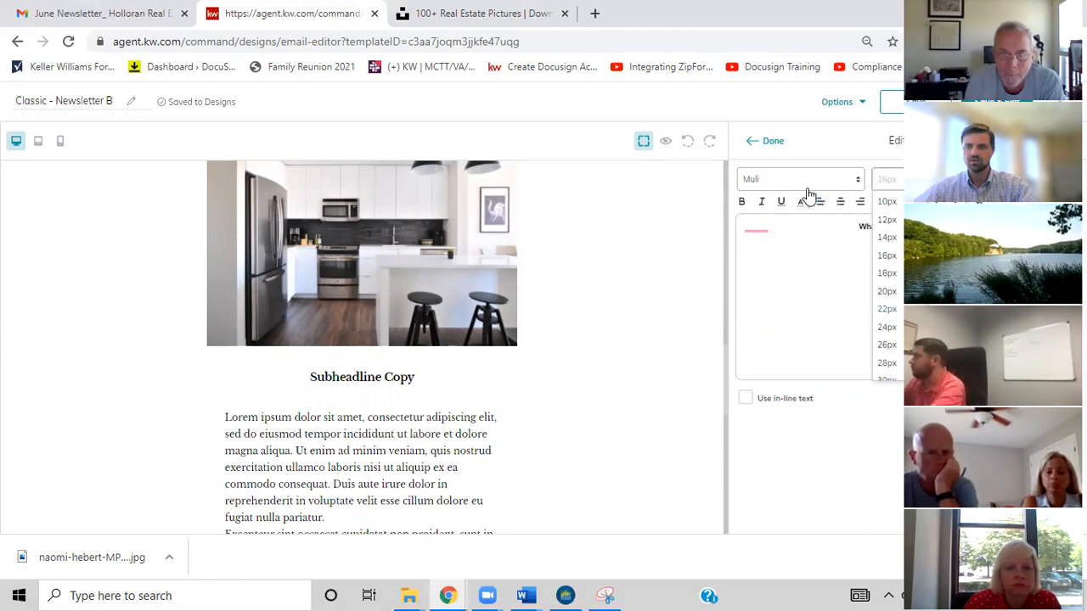
pyautogui.click(887, 309)
pyautogui.click(769, 144)
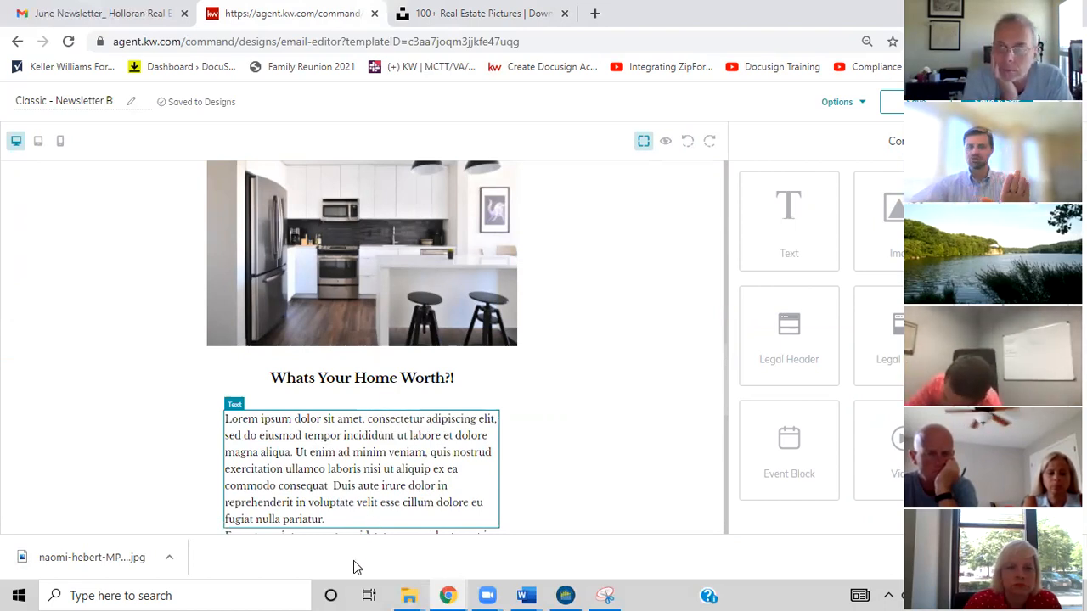
pyautogui.scroll(-5, 427, 382)
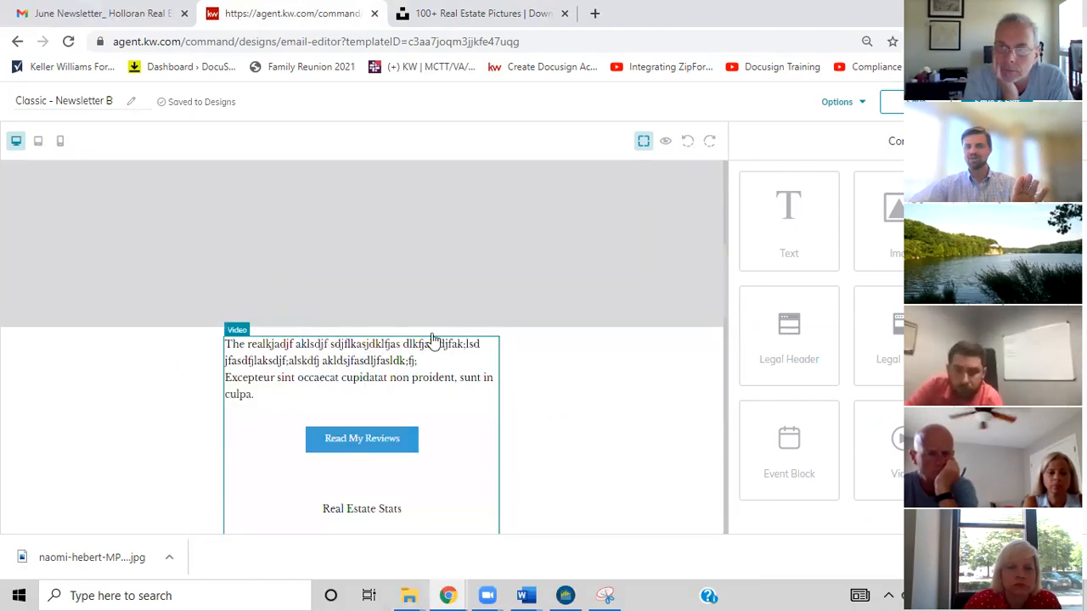
pyautogui.scroll(-1, 411, 360)
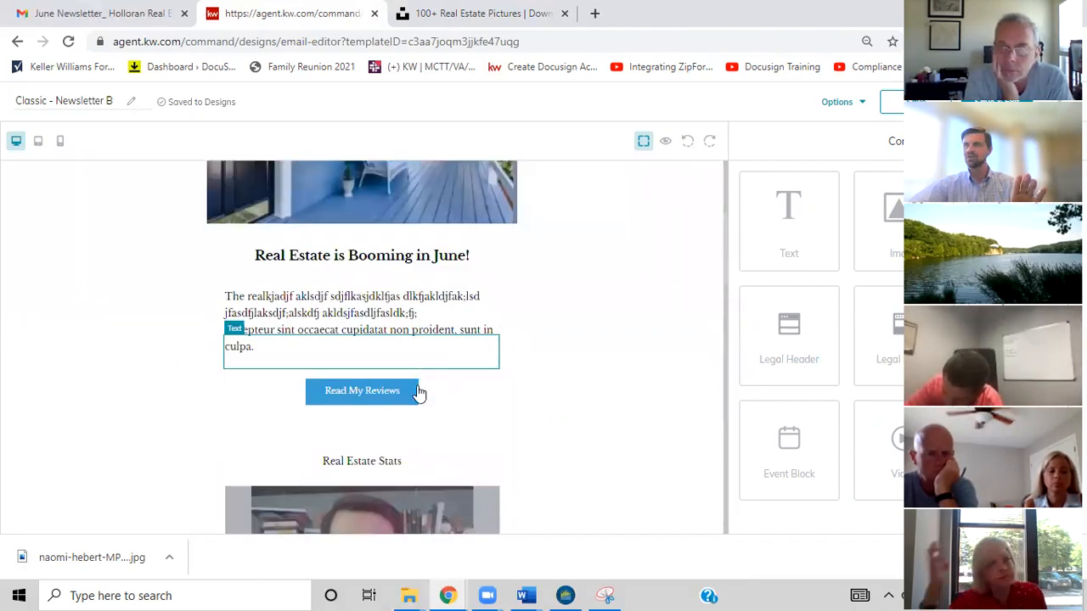
pyautogui.scroll(-4, 399, 383)
pyautogui.scroll(-1, 409, 395)
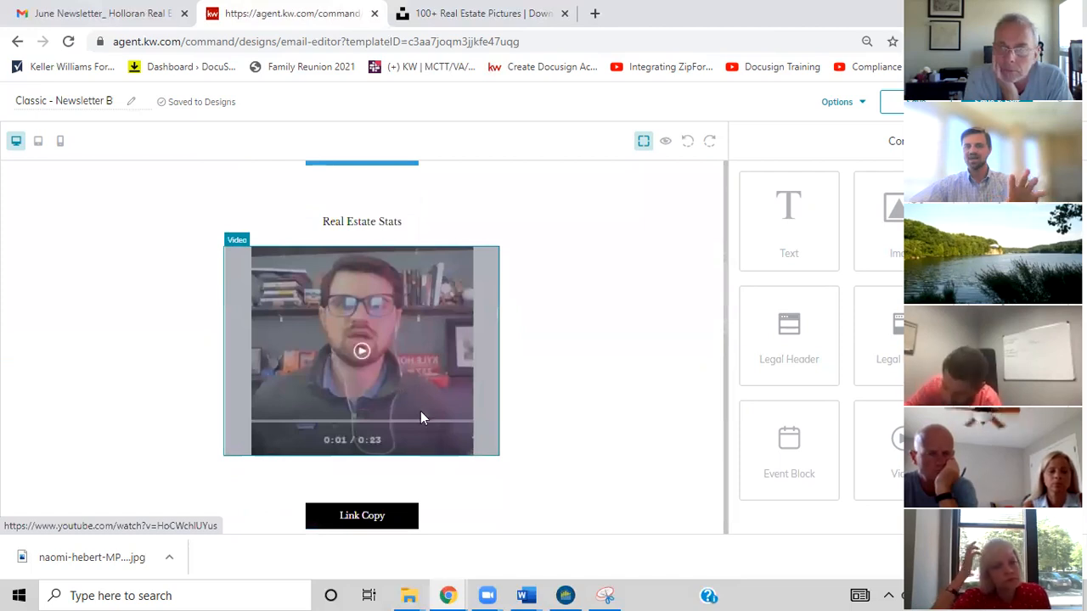
# Replace the "Link Copy" text on the button below the home-worth section with "Free Markey Analysis"
pyautogui.scroll(5, 420, 416)
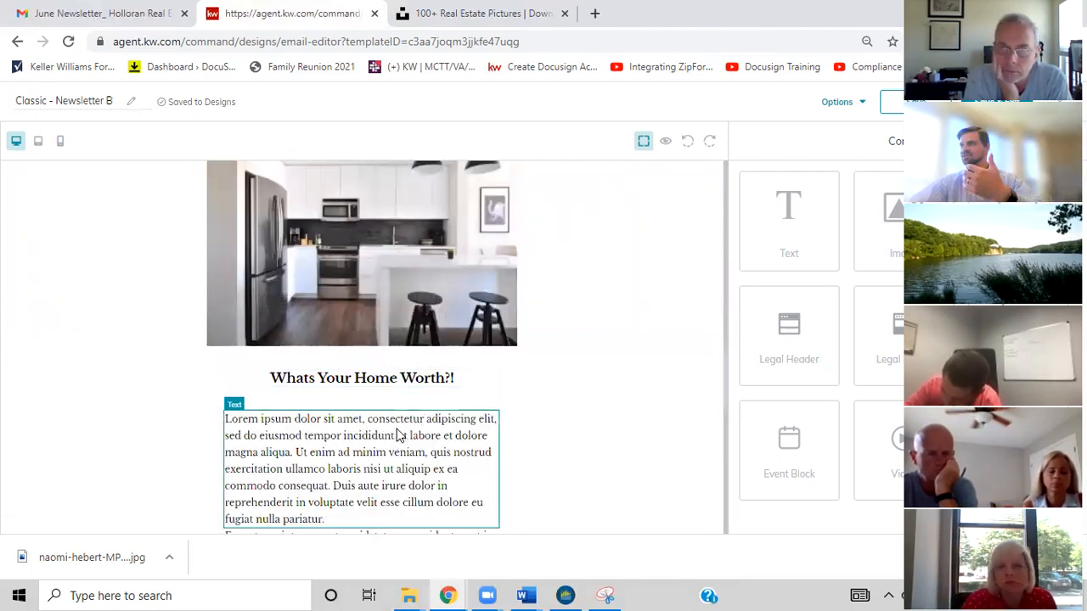
pyautogui.scroll(-3, 393, 433)
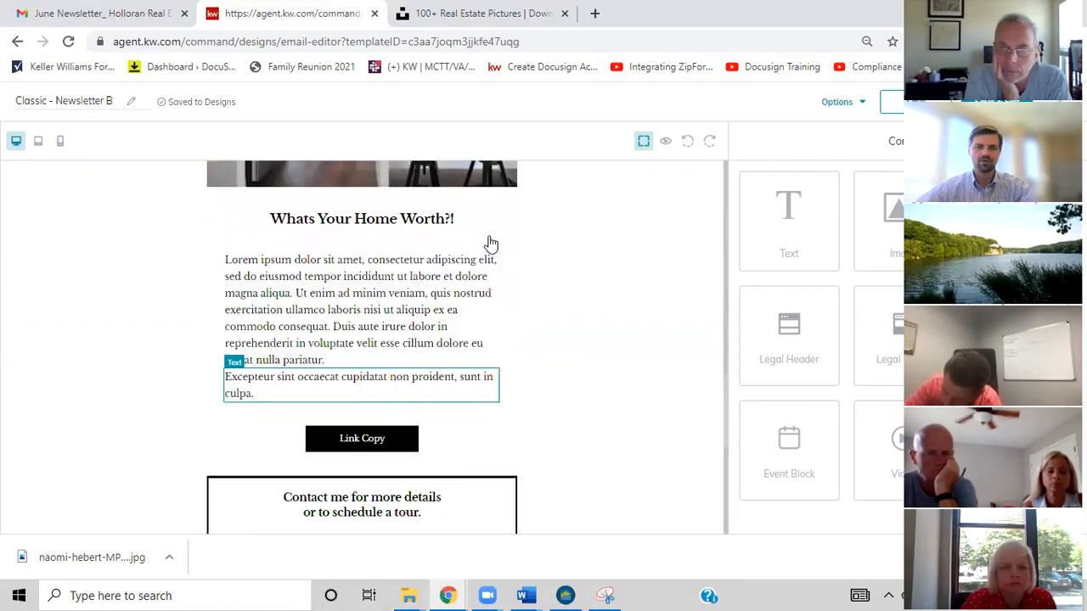
pyautogui.click(397, 322)
pyautogui.click(423, 304)
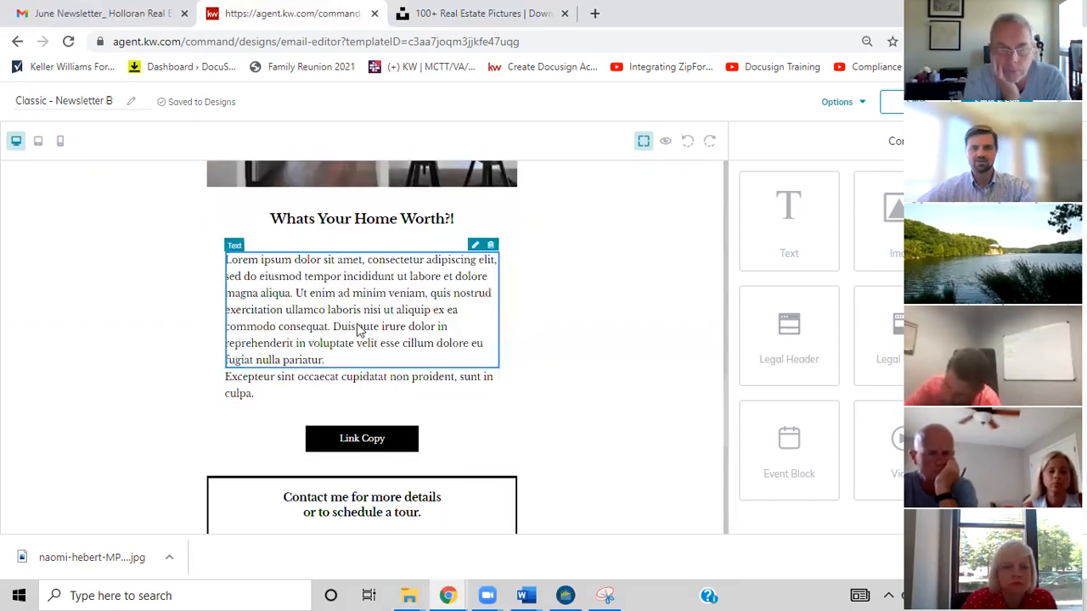
pyautogui.click(384, 440)
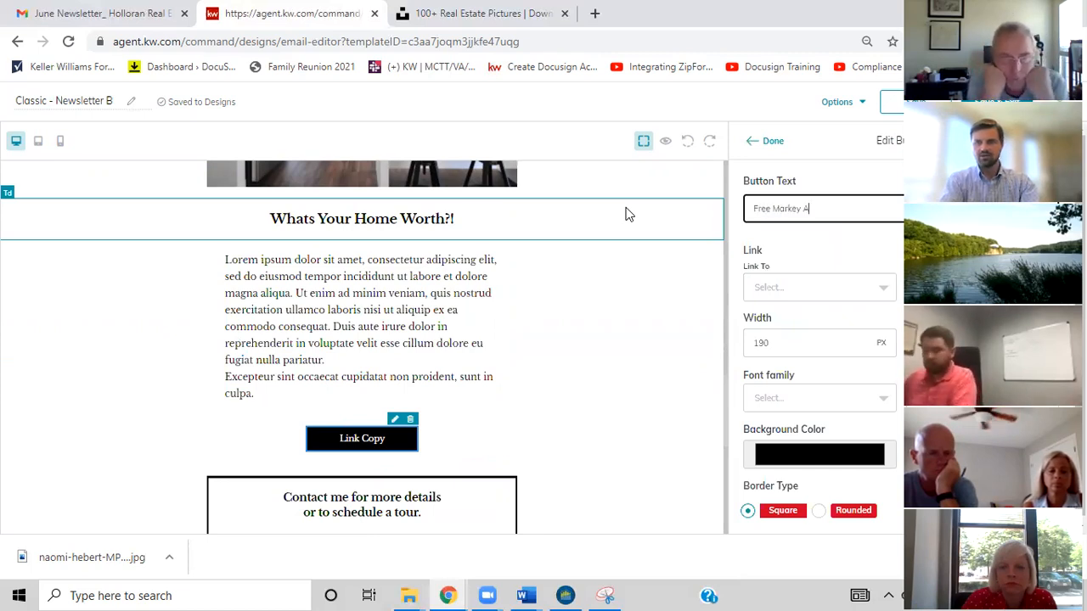
pyautogui.write('sis')
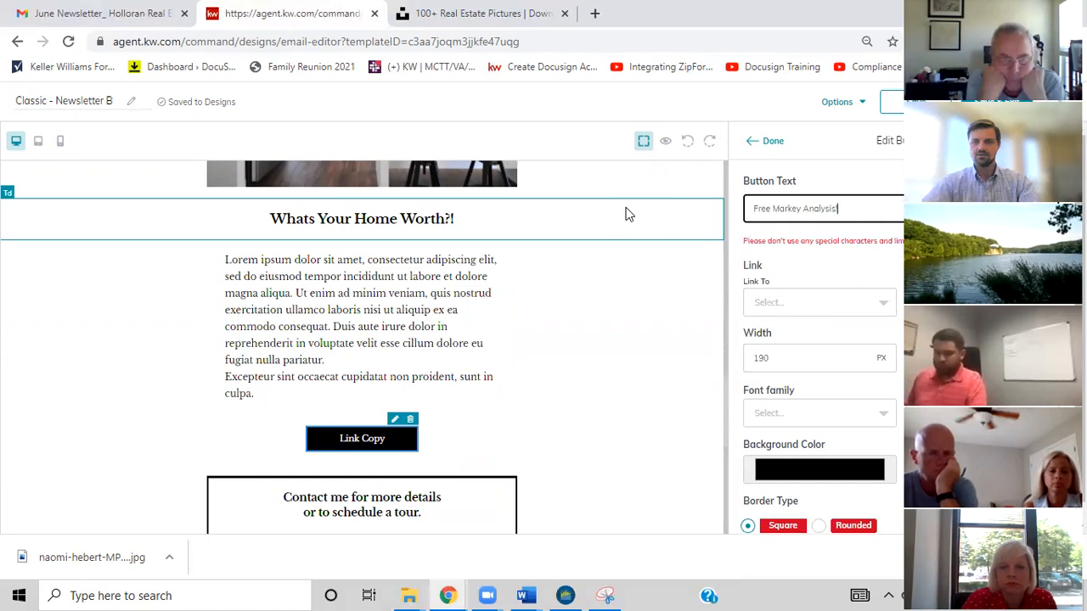
pyautogui.press('BackSpace')
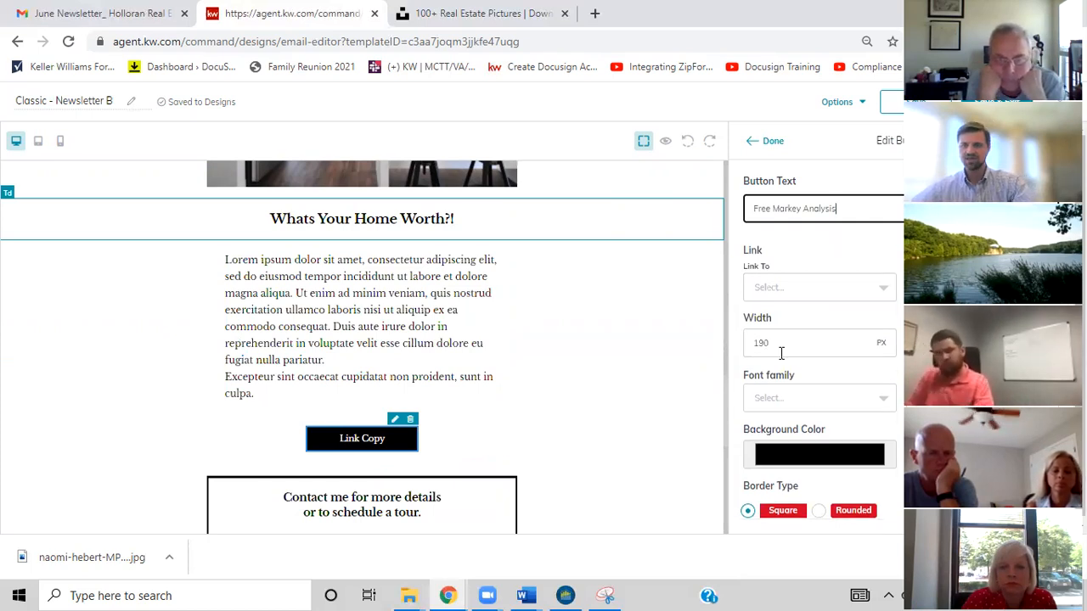
# Link the home-worth section's button to a web address ending in ".com" and finish editing it
pyautogui.click(820, 288)
pyautogui.click(824, 376)
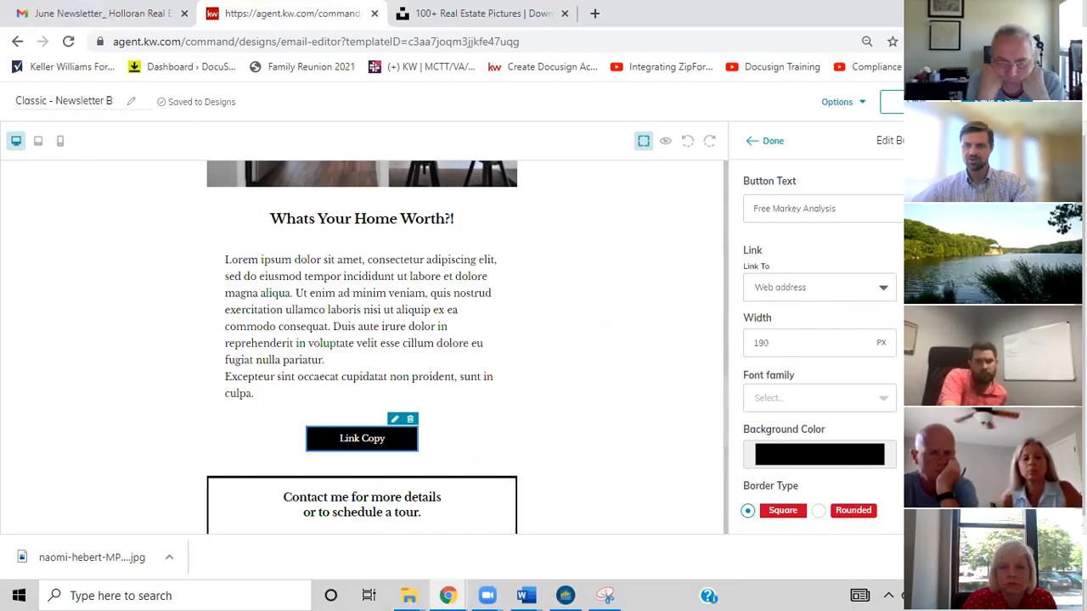
pyautogui.click(977, 288)
pyautogui.write('w')
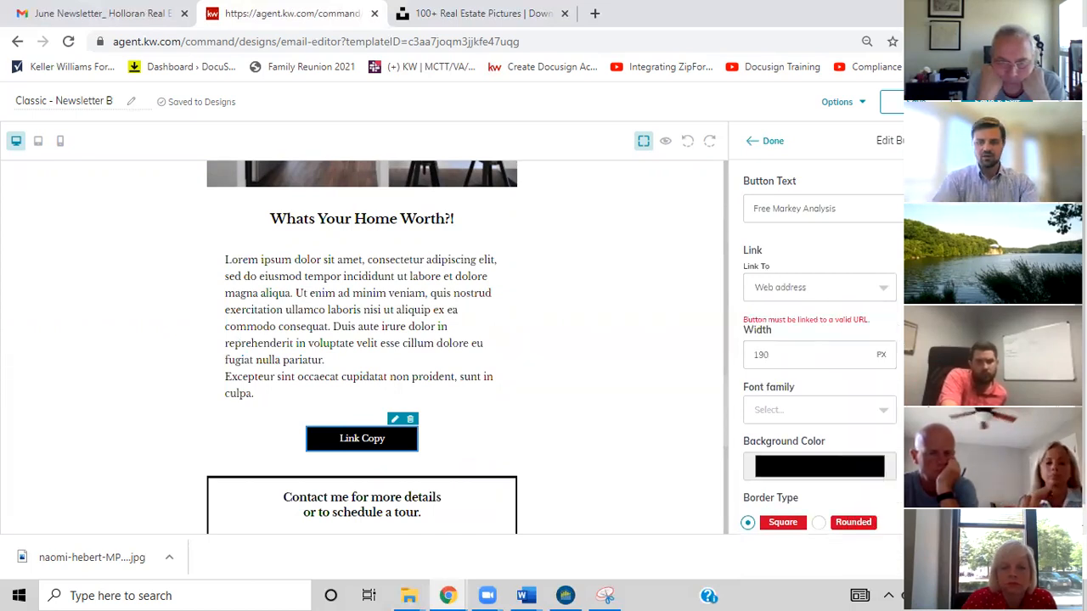
pyautogui.write('.com')
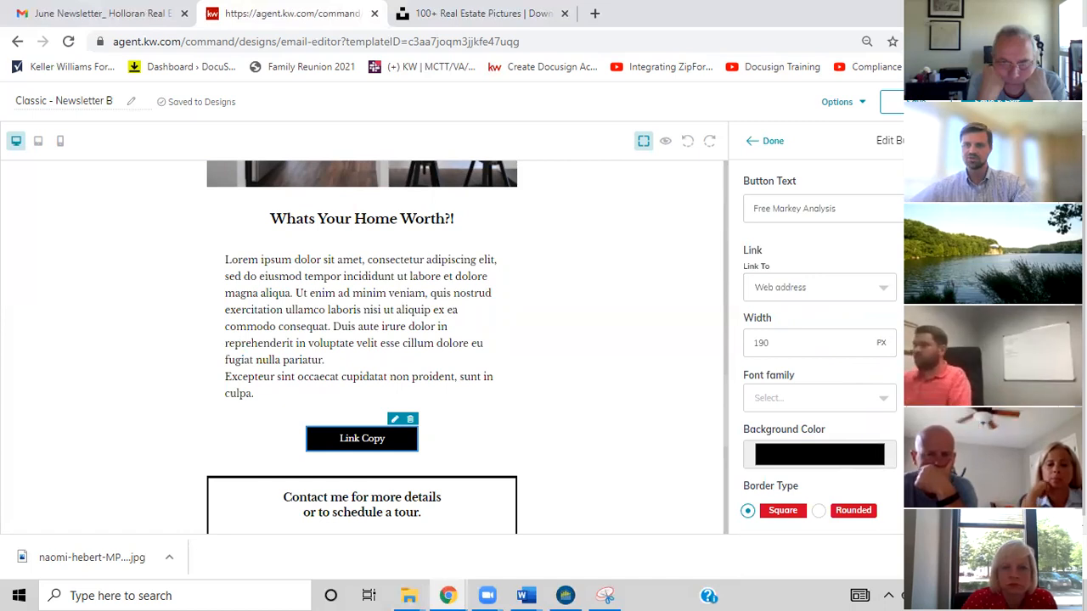
pyautogui.click(765, 146)
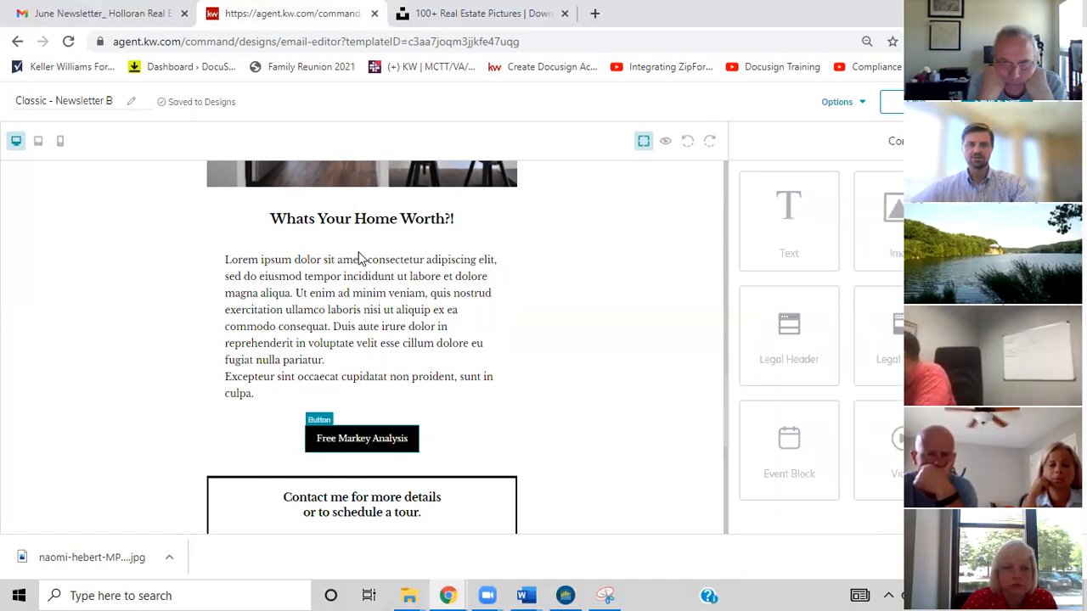
# Review the edited newsletter from the contact box and footer back up to the porch photo, and open its preview
pyautogui.scroll(-2, 360, 272)
pyautogui.scroll(-2, 395, 361)
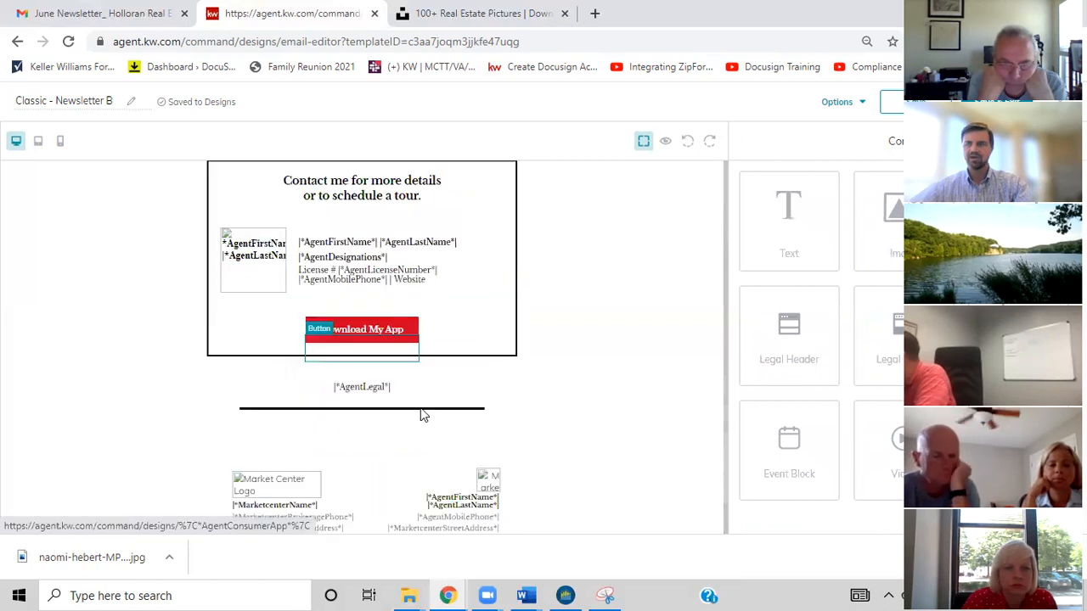
pyautogui.scroll(-2, 424, 415)
pyautogui.scroll(5, 510, 387)
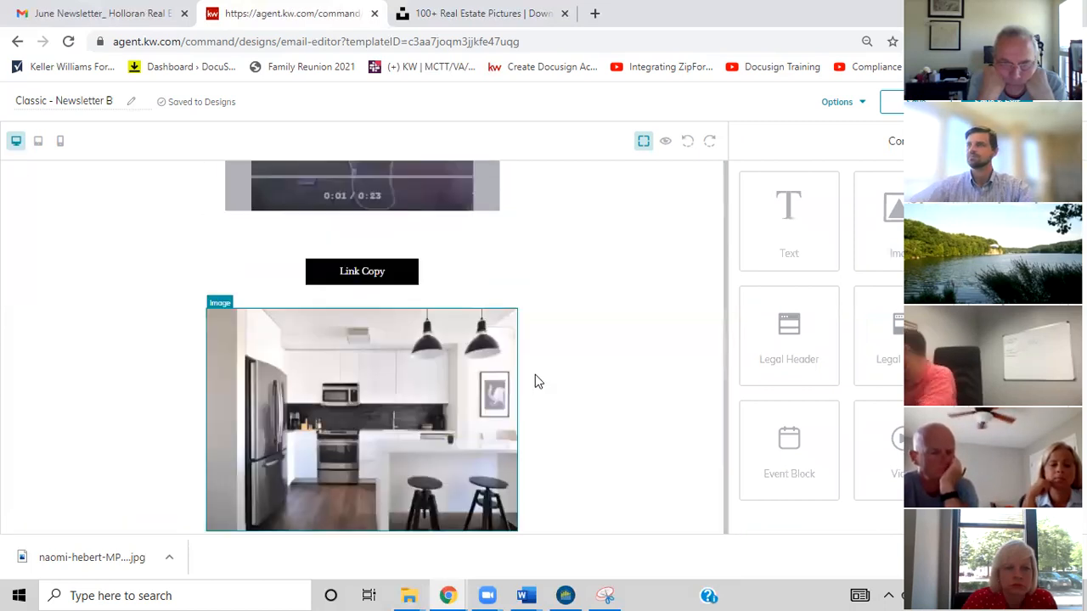
pyautogui.scroll(3, 537, 381)
pyautogui.scroll(2, 546, 383)
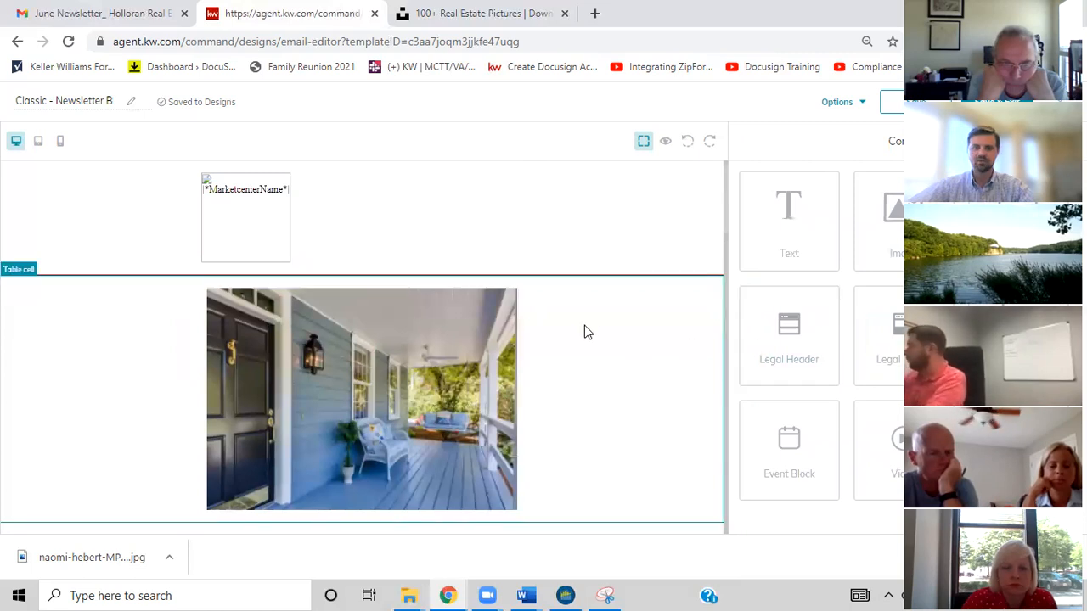
pyautogui.scroll(-3, 588, 332)
pyautogui.scroll(2, 675, 183)
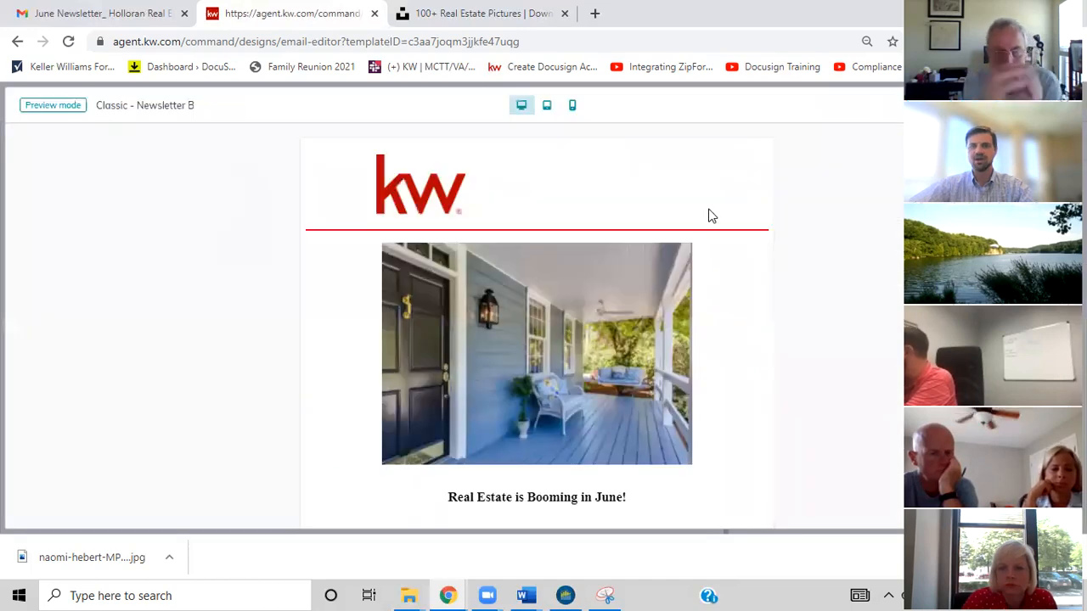
# Examine the whole newsletter in the desktop preview, including the contact box and footer, and return to the editor
pyautogui.scroll(-3, 711, 212)
pyautogui.scroll(3, 646, 244)
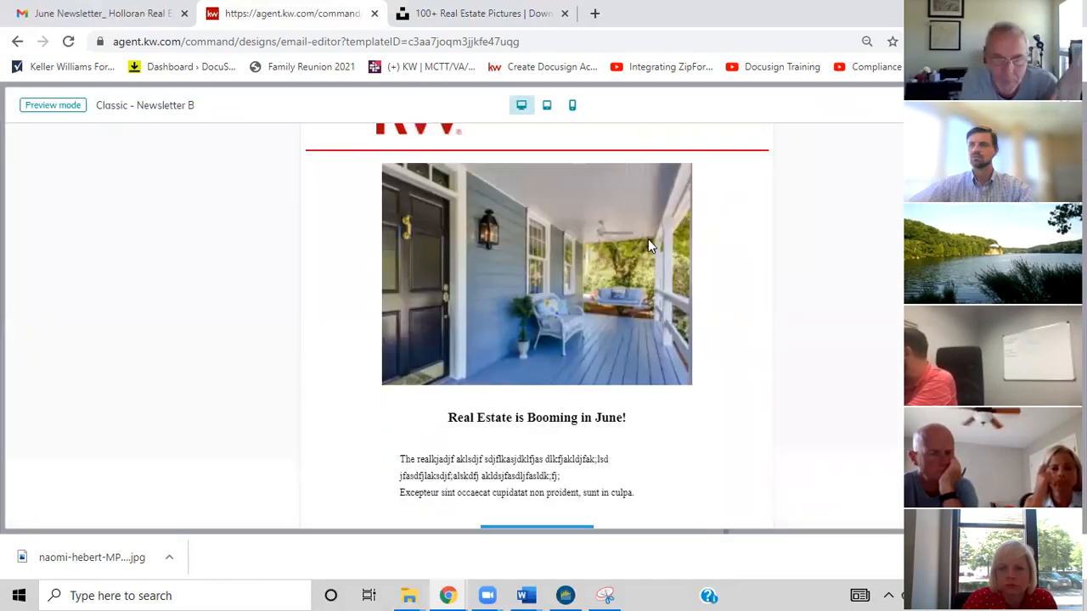
pyautogui.scroll(-5, 647, 239)
pyautogui.scroll(-1, 554, 168)
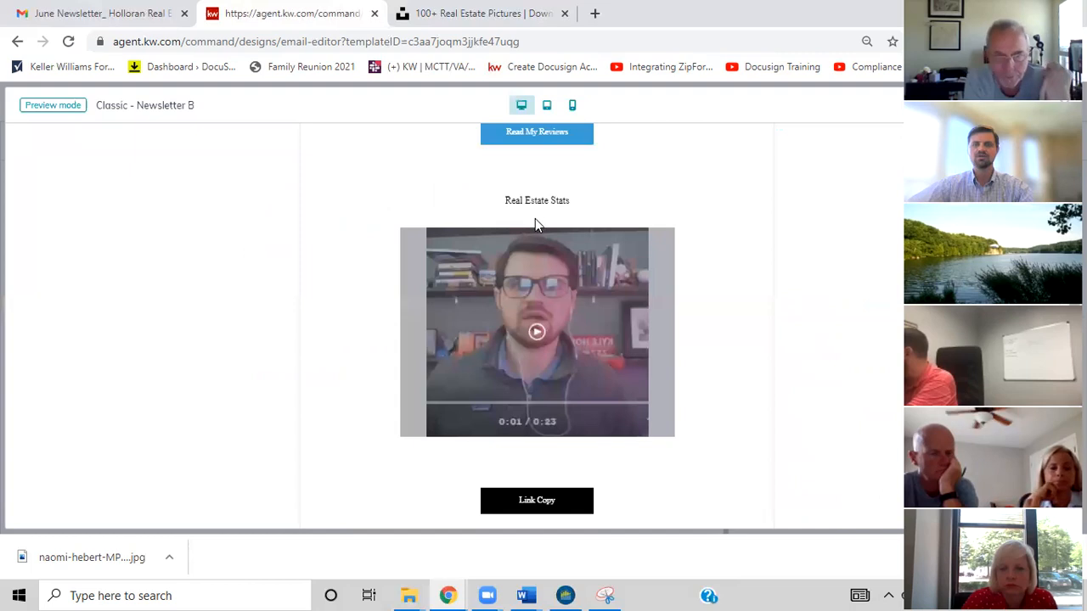
pyautogui.scroll(-5, 539, 231)
pyautogui.scroll(-5, 545, 236)
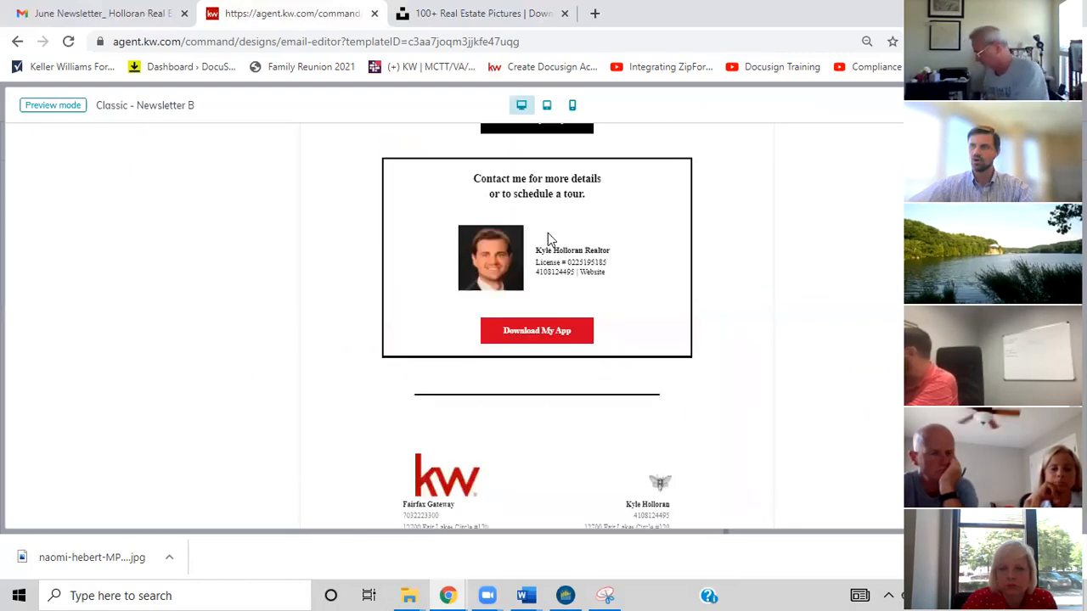
pyautogui.scroll(-1, 548, 238)
pyautogui.scroll(-3, 552, 326)
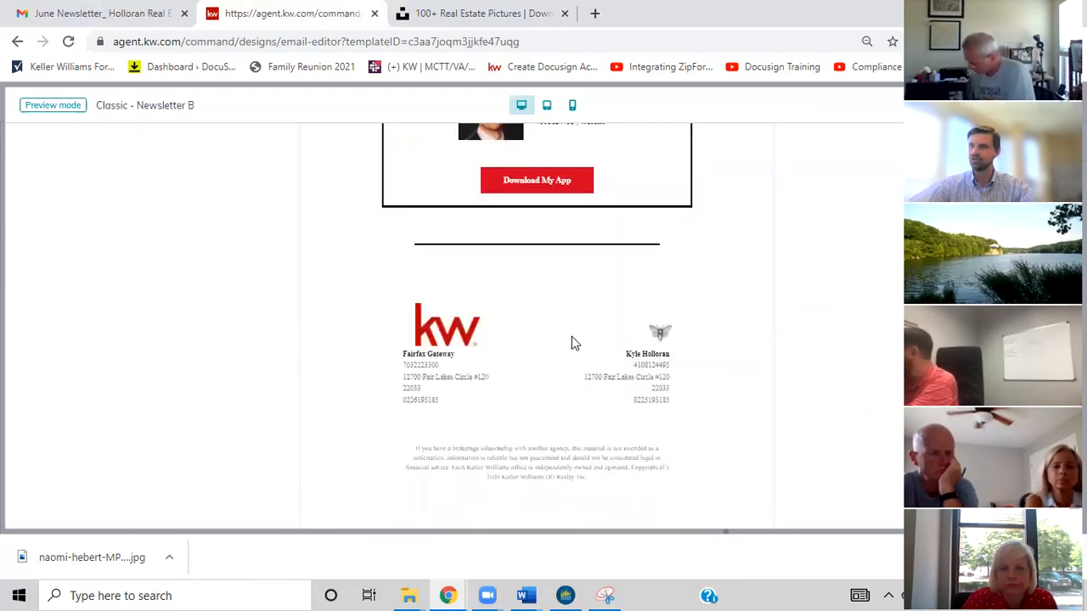
pyautogui.scroll(10, 576, 336)
pyautogui.scroll(5, 586, 338)
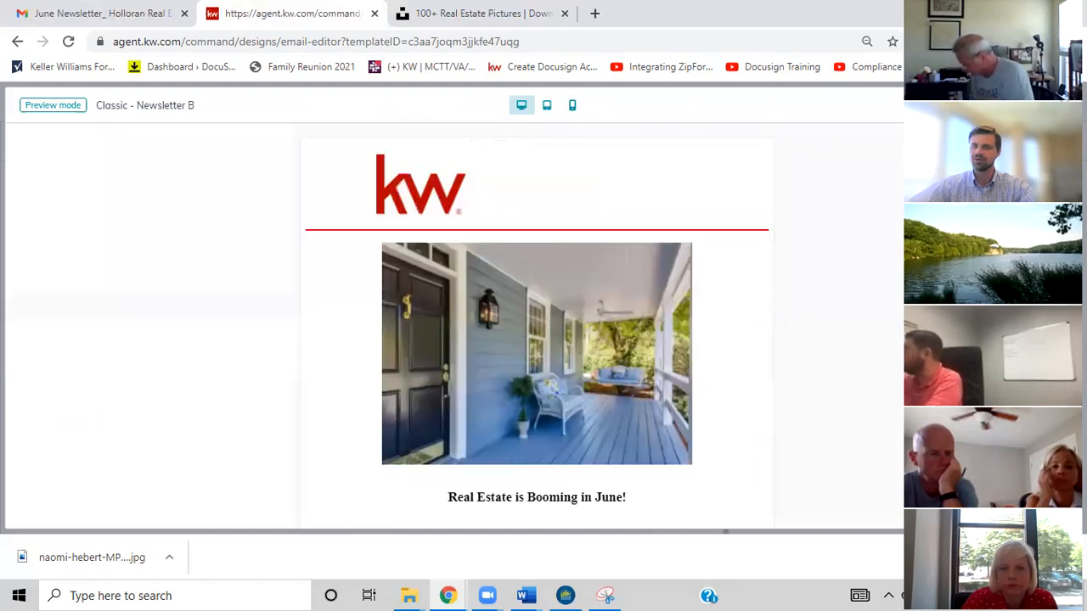
pyautogui.click(1061, 105)
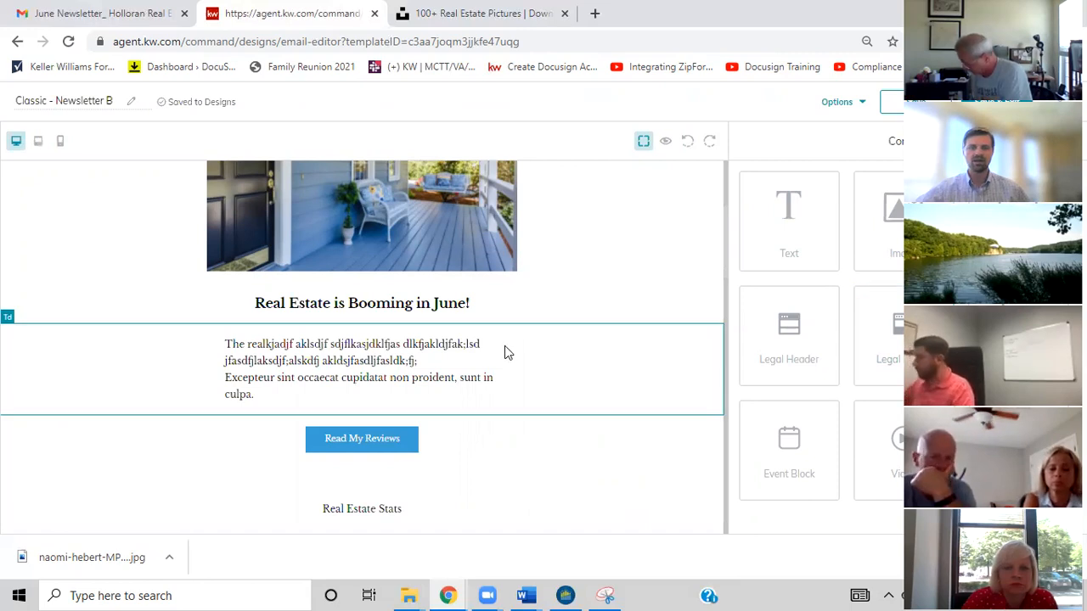
# Add a Listing block between the home-worth button and the contact box, and open its settings for editing
pyautogui.scroll(-5, 504, 346)
pyautogui.scroll(-3, 510, 321)
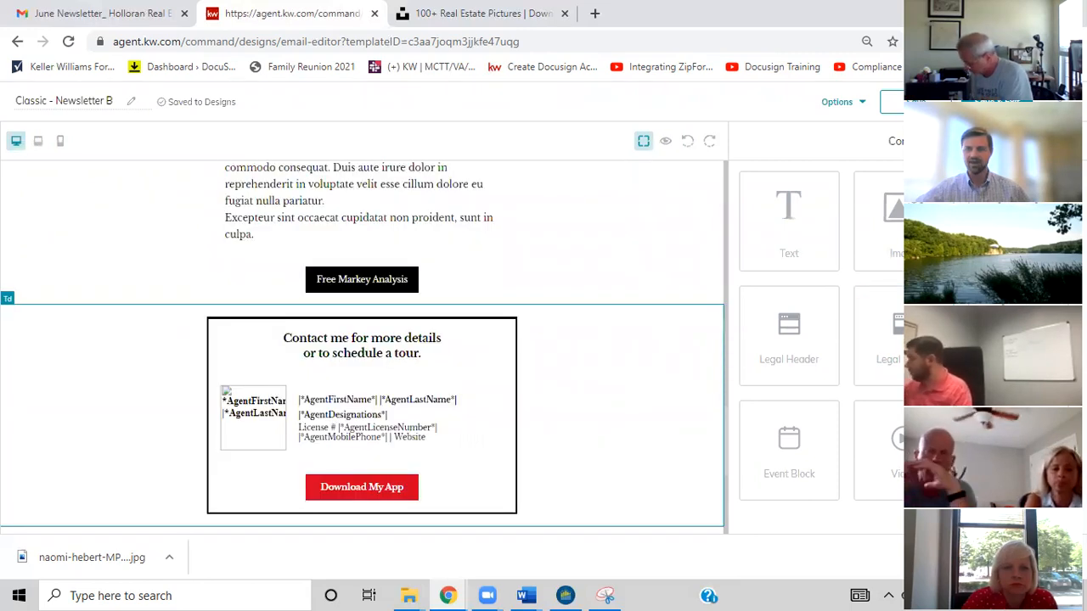
pyautogui.moveTo(669, 301); pyautogui.dragTo(419, 316)
pyautogui.click(417, 379)
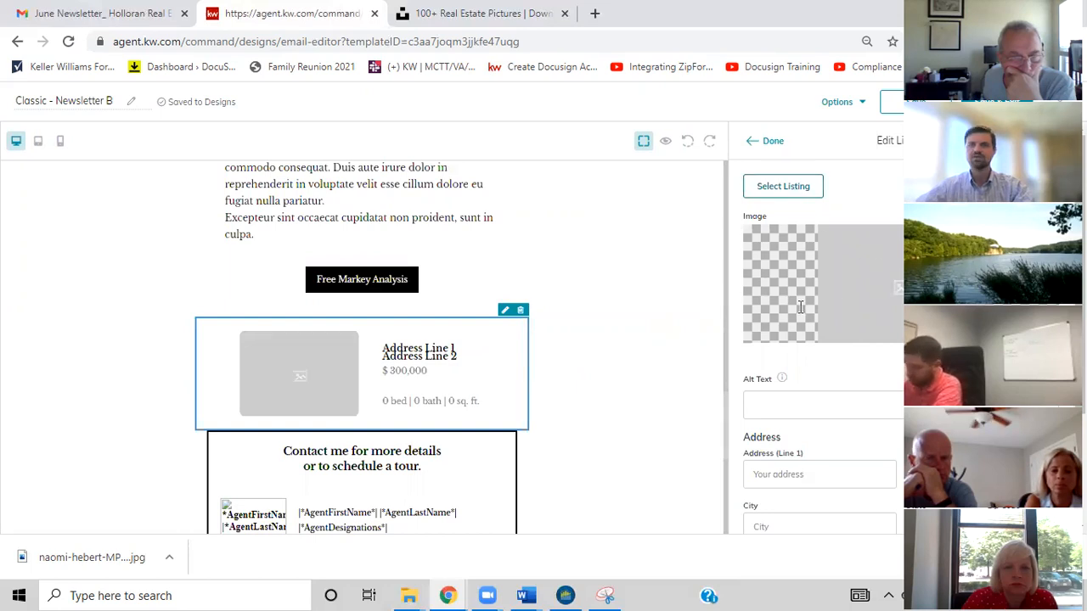
pyautogui.scroll(-2, 800, 307)
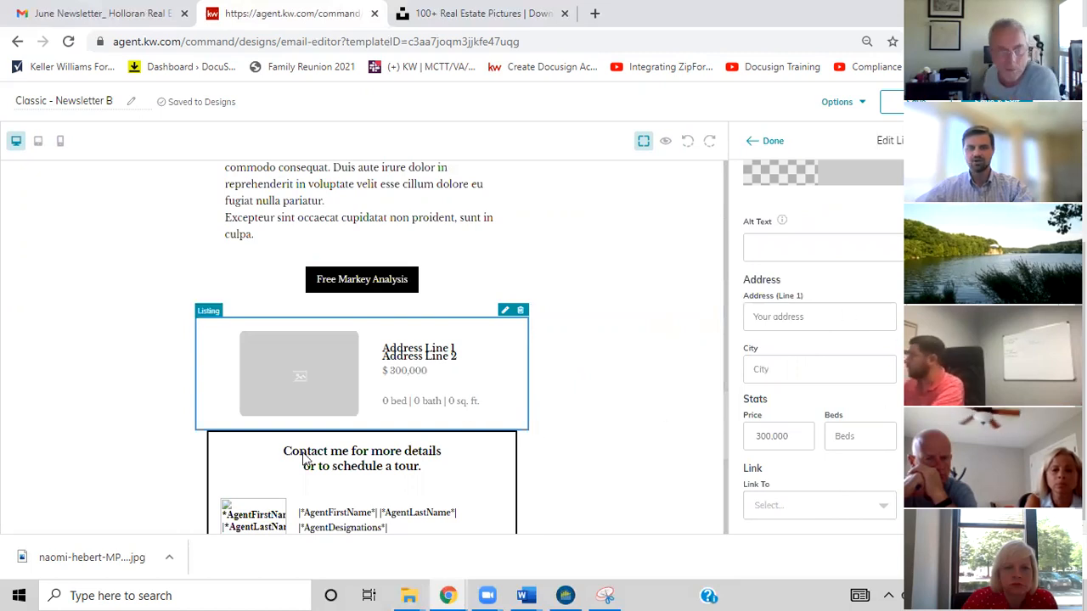
pyautogui.click(400, 383)
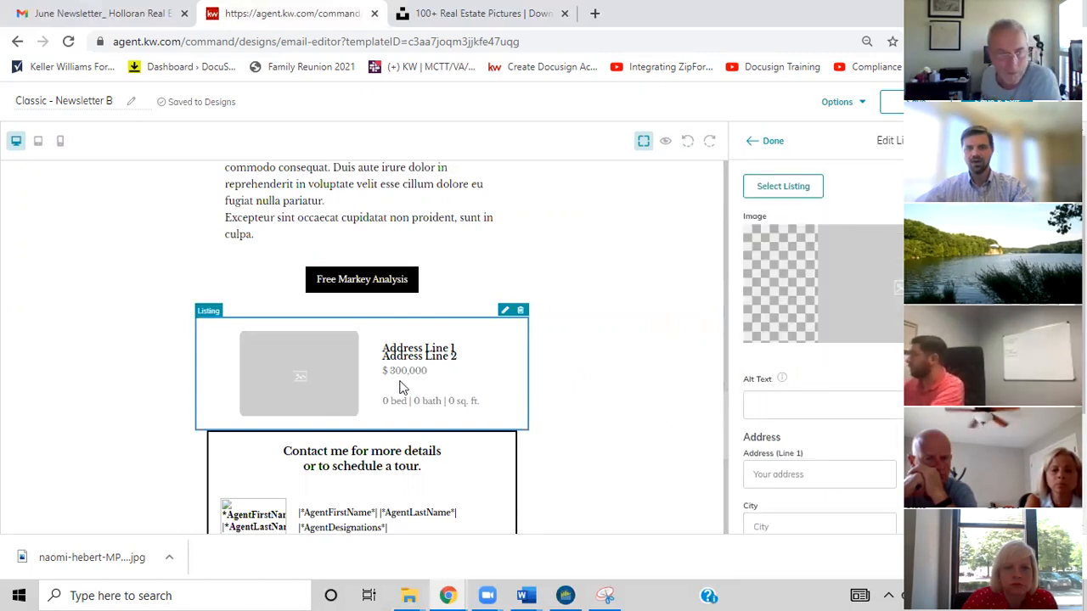
# Set the listing image's alt text to "Coming Soon Listing in Fair Oaks!"
pyautogui.click(858, 404)
pyautogui.write('Coming Soon Listings')
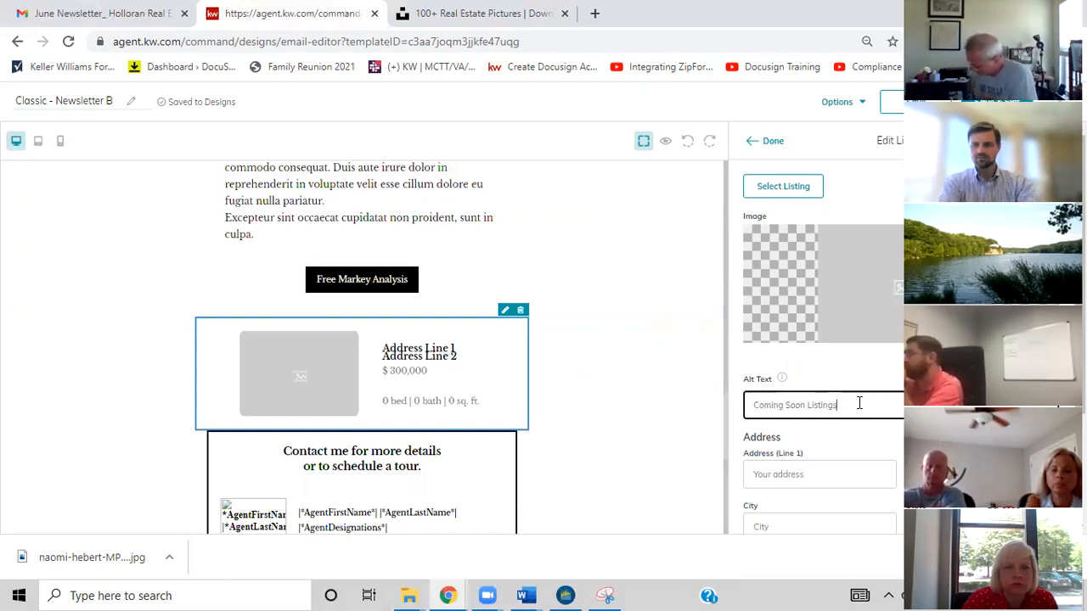
pyautogui.write(' in Fo')
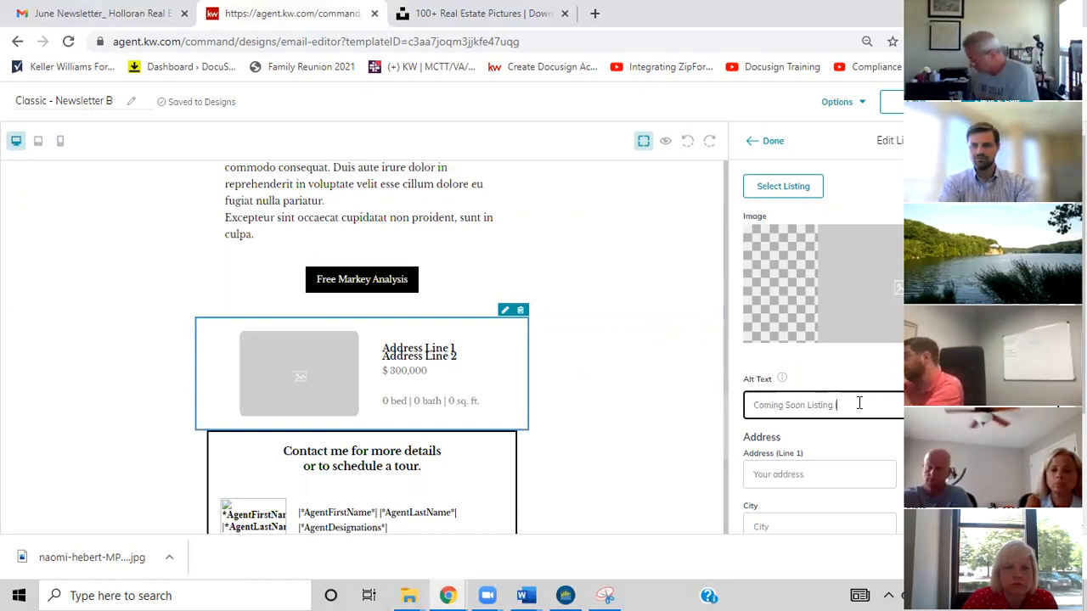
pyautogui.write('ir Oaks')
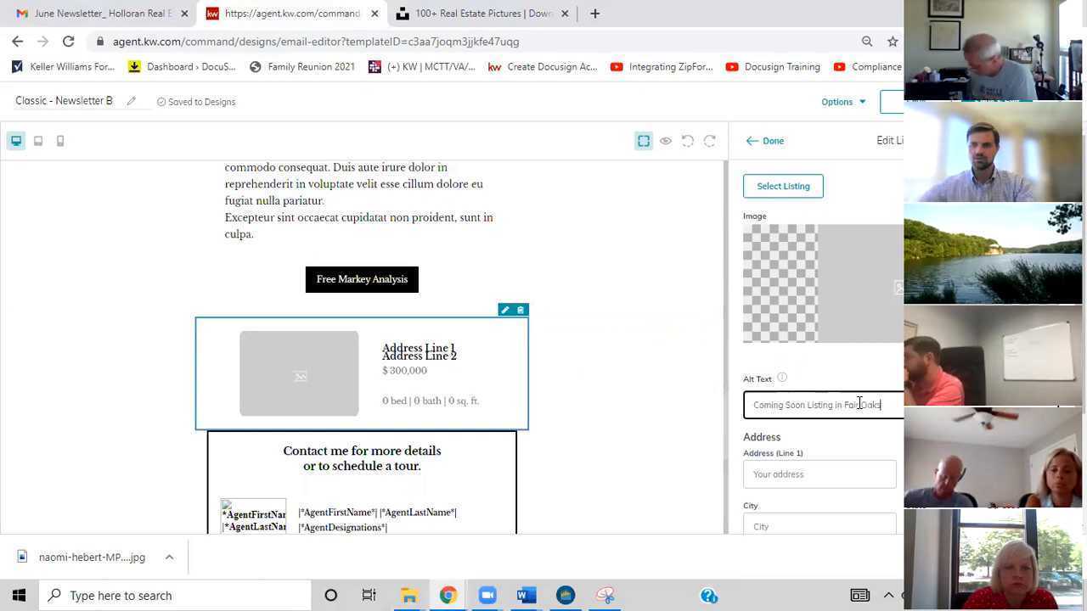
# Browse the available properties for the Listing block and close the selection without choosing one
pyautogui.click(783, 186)
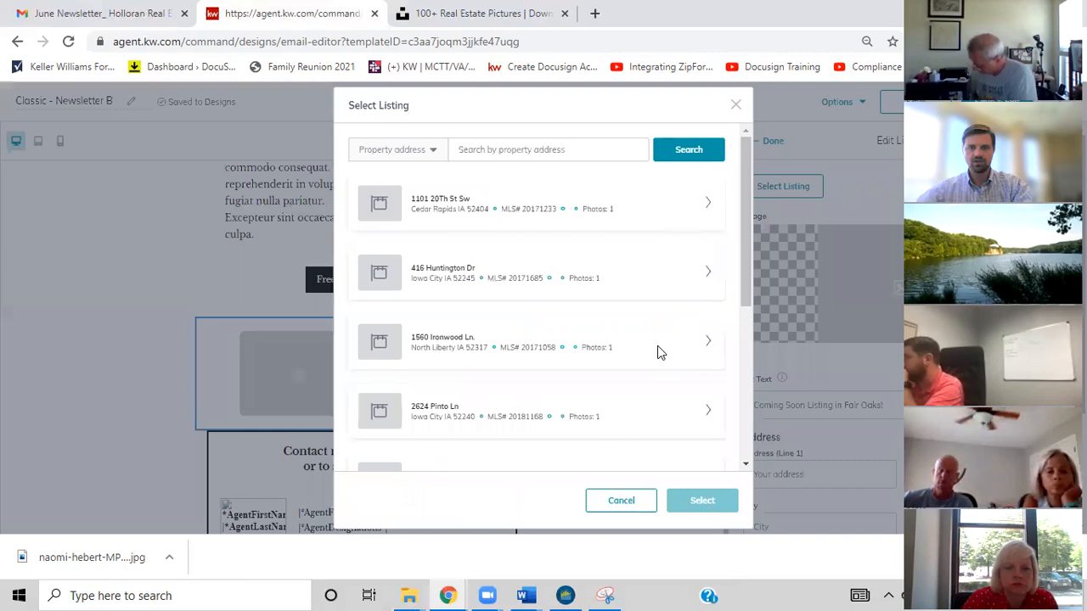
pyautogui.scroll(-1, 715, 236)
pyautogui.scroll(-2, 660, 315)
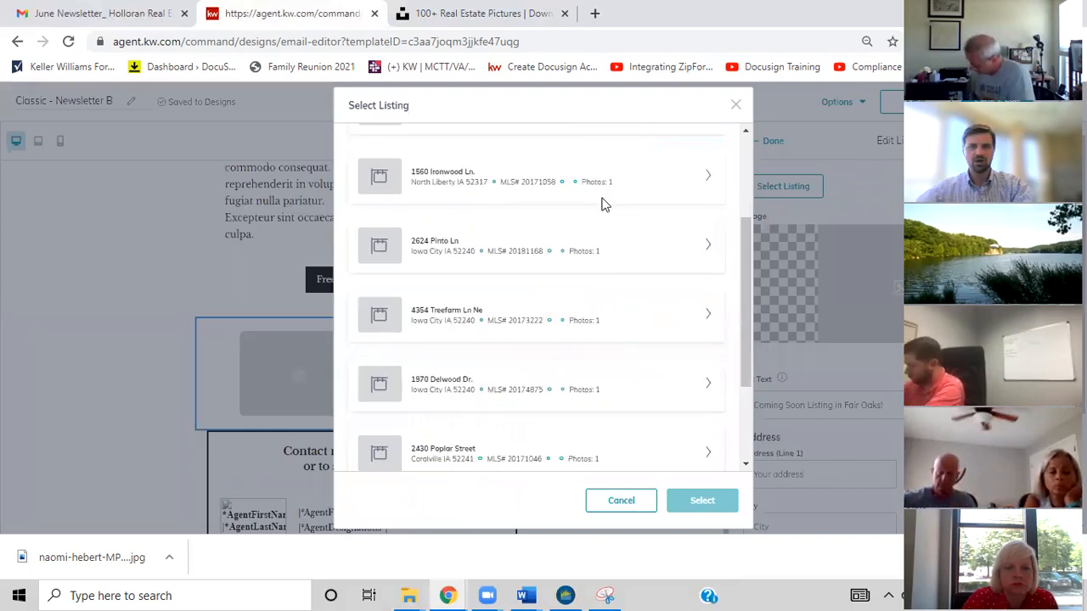
pyautogui.scroll(1, 603, 204)
pyautogui.click(736, 105)
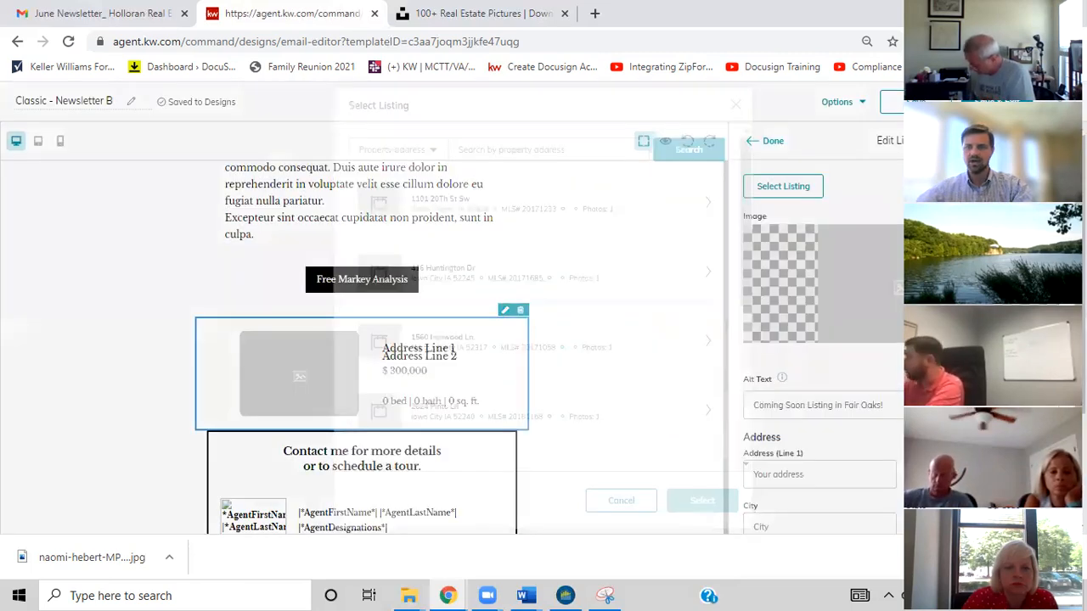
# Try to finish editing the listing with its address fields left empty, and delete the Listing block above the contact box
pyautogui.scroll(-1, 810, 309)
pyautogui.scroll(-3, 883, 465)
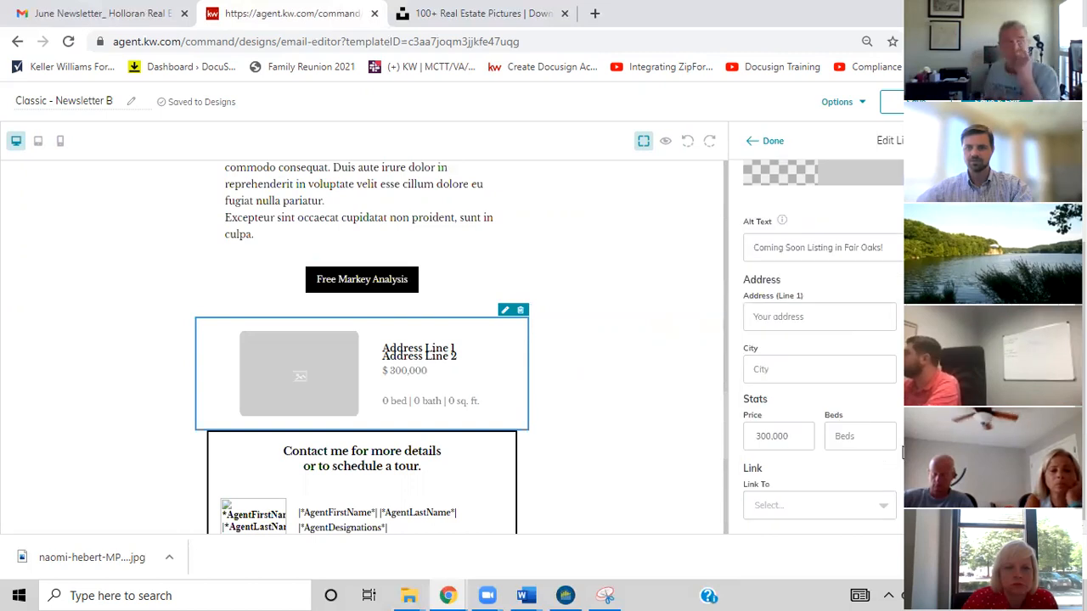
pyautogui.click(764, 144)
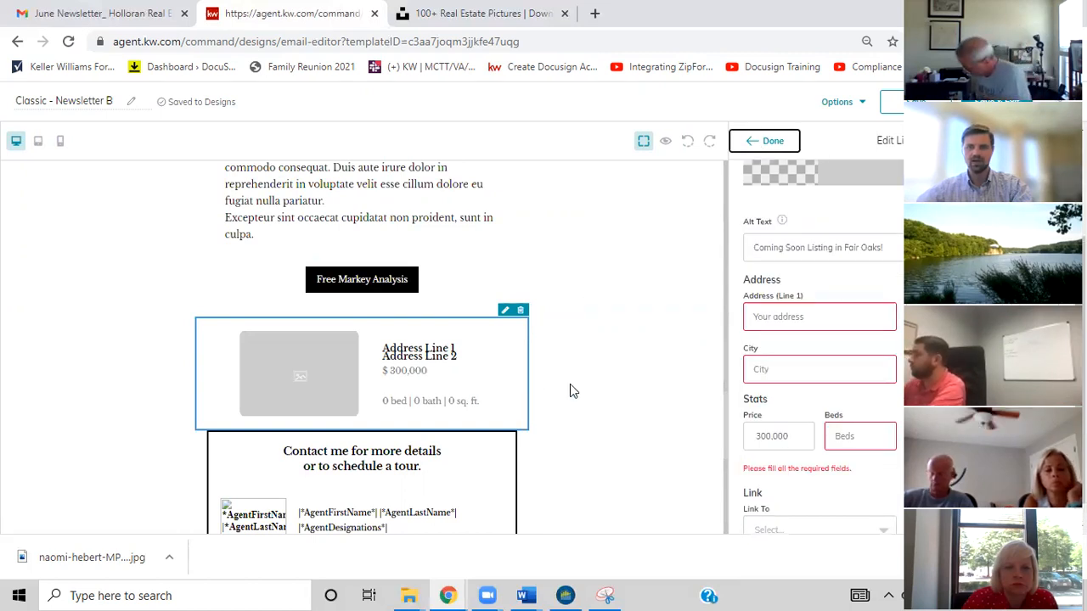
pyautogui.click(521, 311)
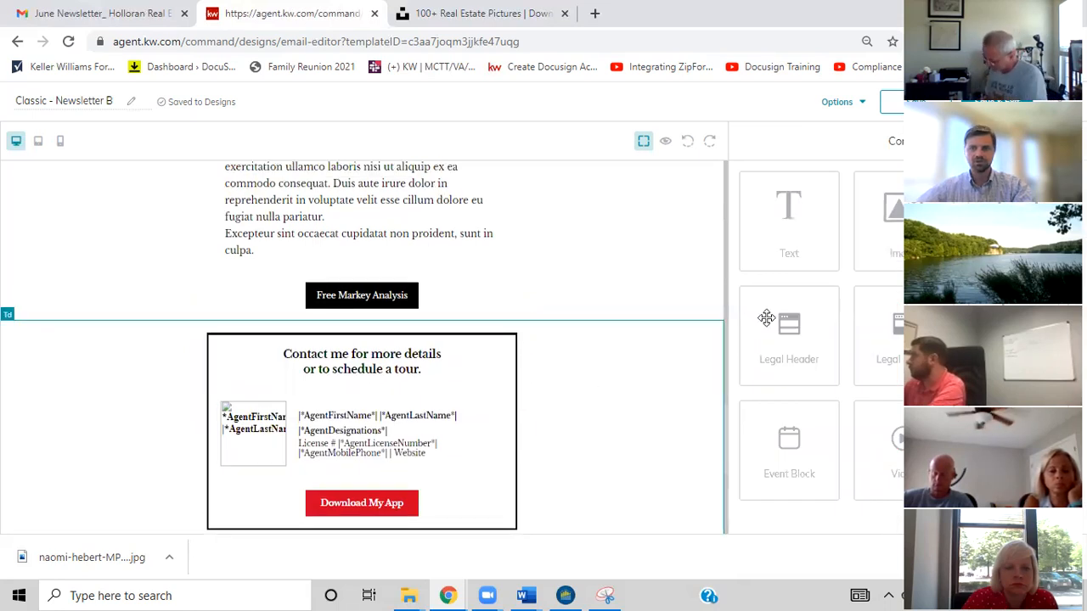
pyautogui.scroll(5, 512, 255)
pyautogui.scroll(5, 371, 252)
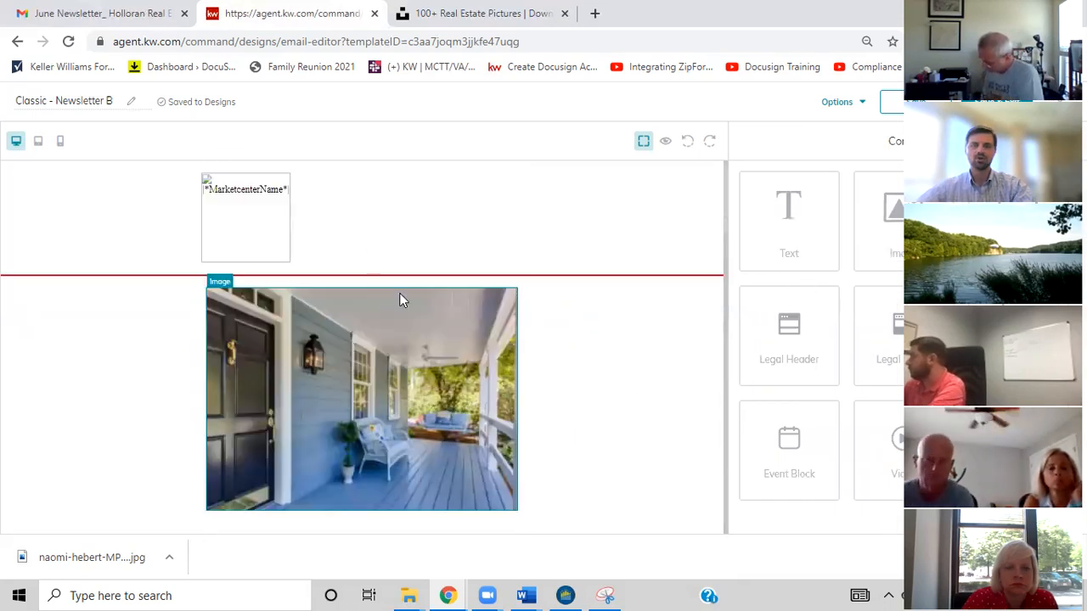
pyautogui.scroll(-5, 401, 299)
pyautogui.scroll(-4, 410, 335)
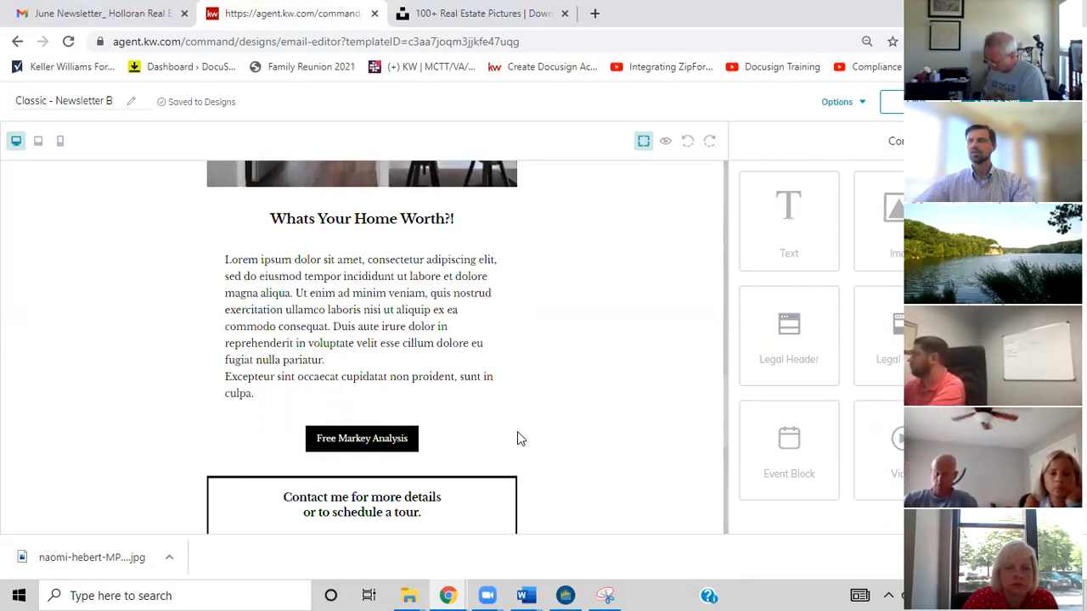
# Rename the newsletter email template as "June Newsletter Class"
pyautogui.scroll(-10, 517, 431)
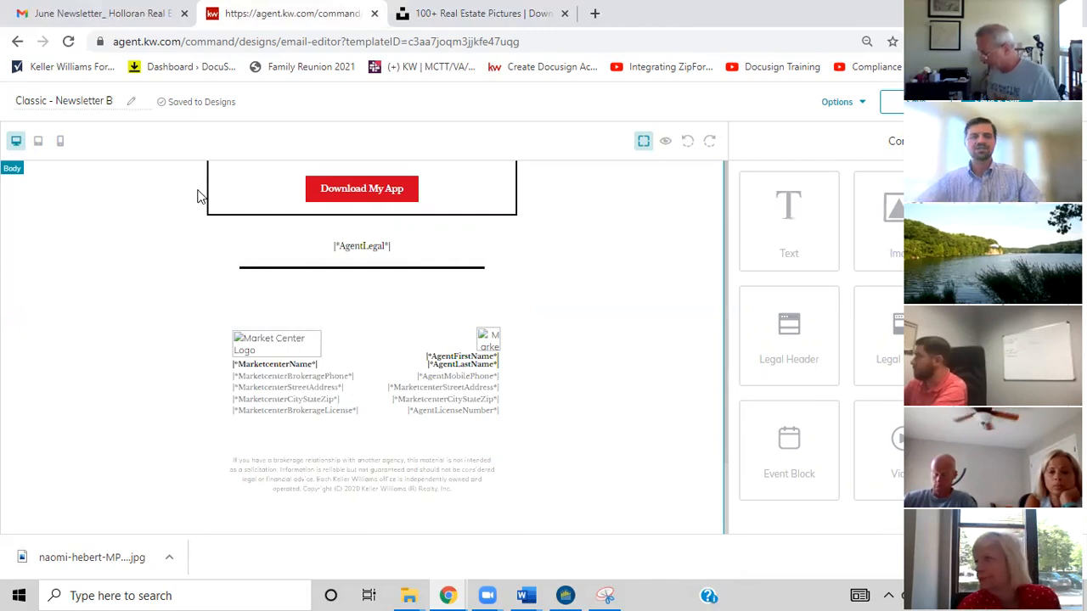
pyautogui.scroll(5, 197, 196)
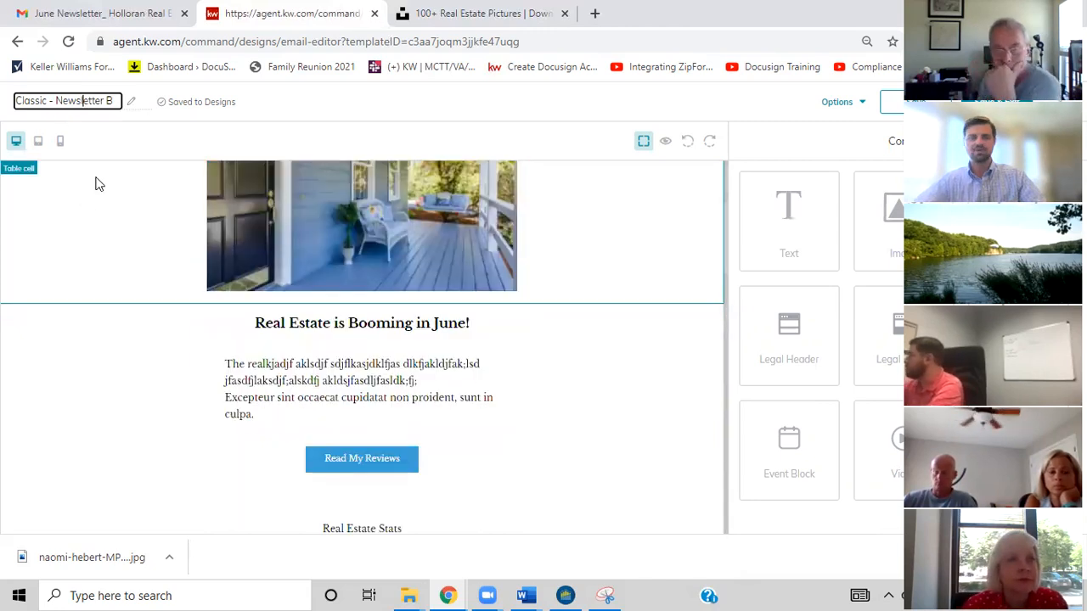
pyautogui.scroll(2, 94, 170)
pyautogui.doubleClick(80, 108)
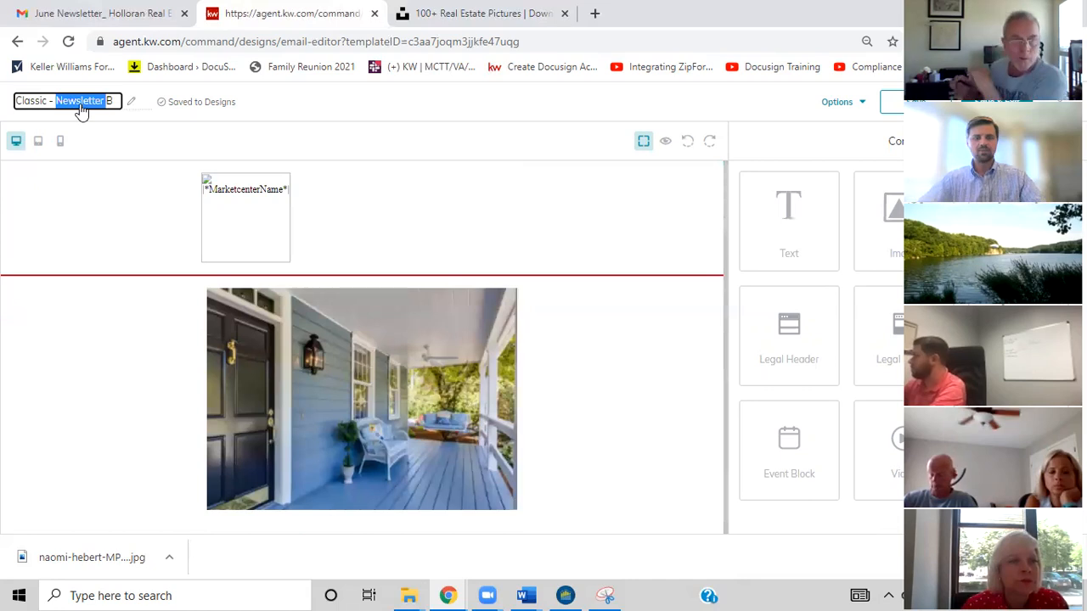
pyautogui.hotkey('ctrl', 'a')
pyautogui.write('Jun')
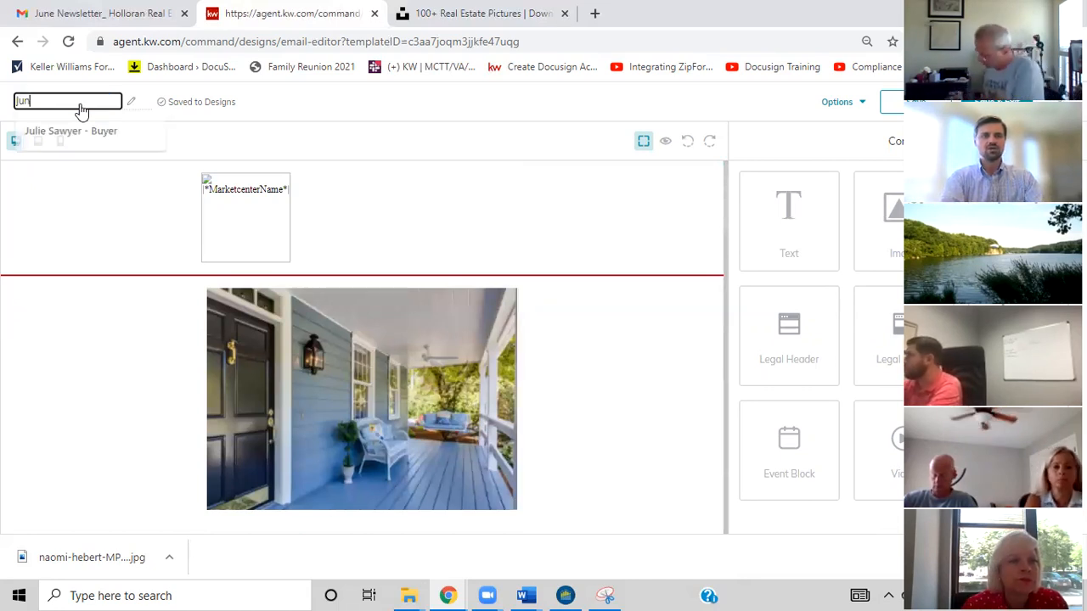
pyautogui.write('e Newslette')
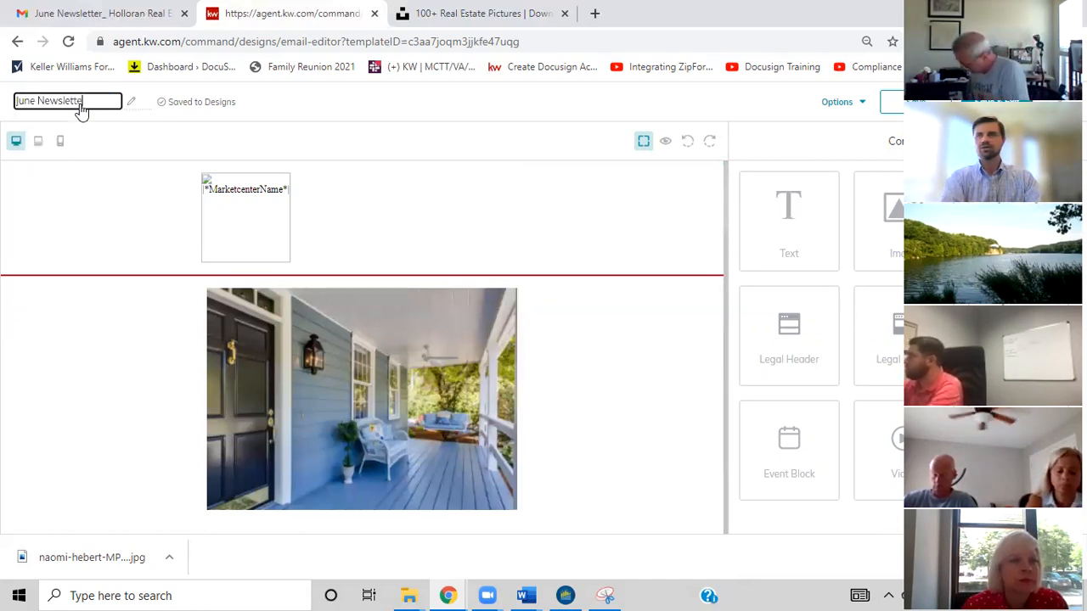
pyautogui.write('r Class')
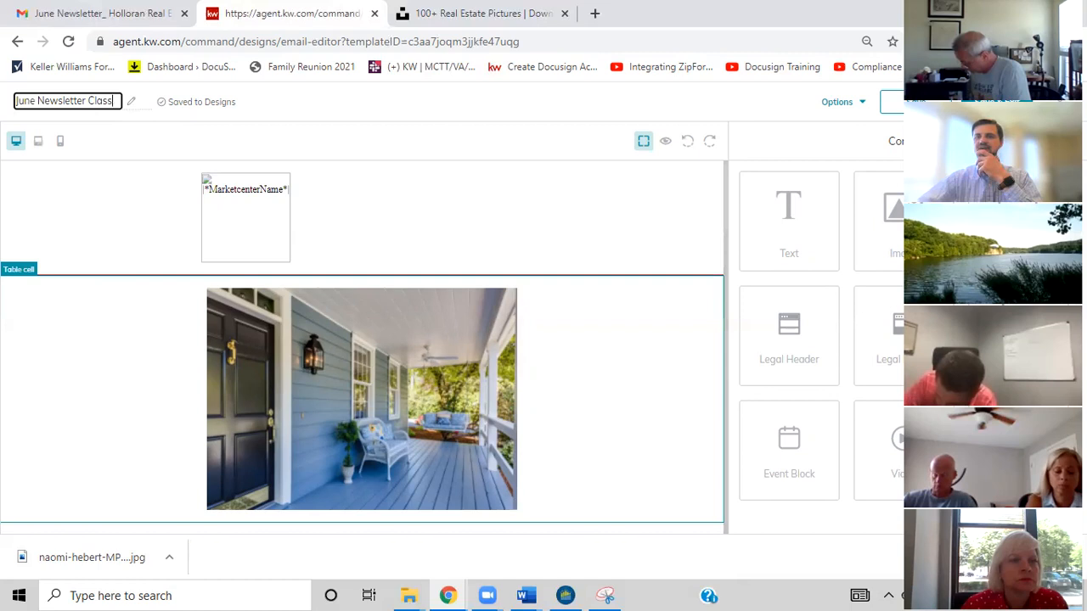
pyautogui.scroll(-1, 362, 345)
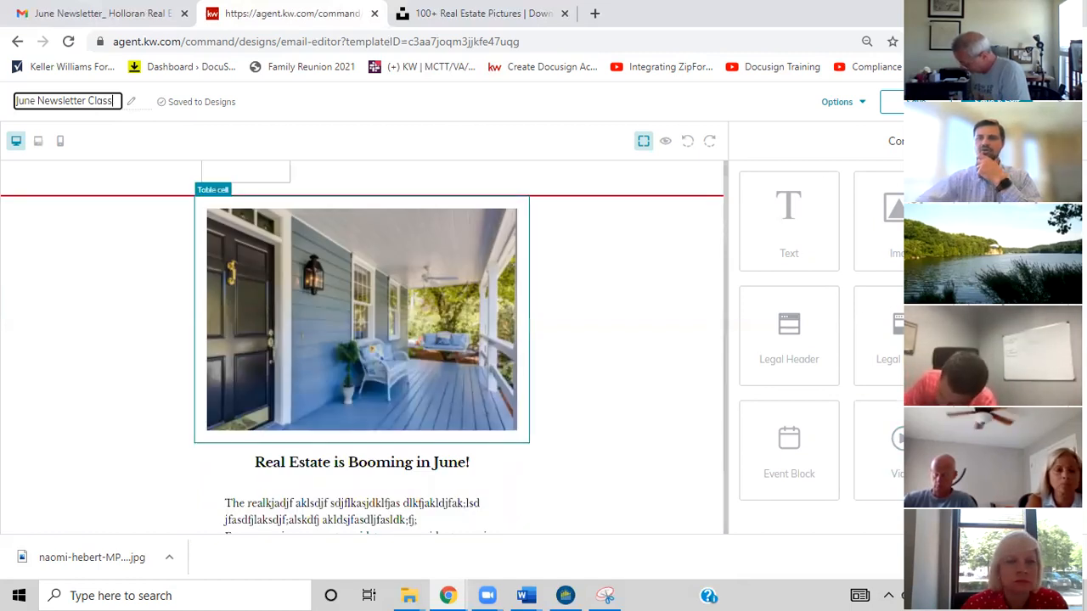
pyautogui.press('Return')
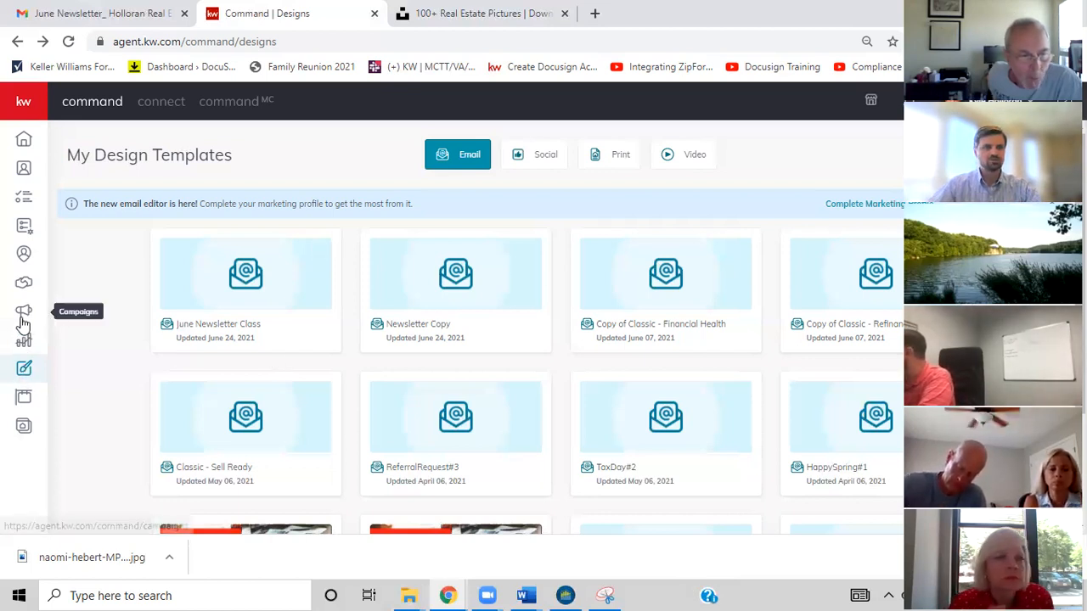
# Go to SmartPlans and create a new plan named "June 24 Newsletter"
pyautogui.click(28, 234)
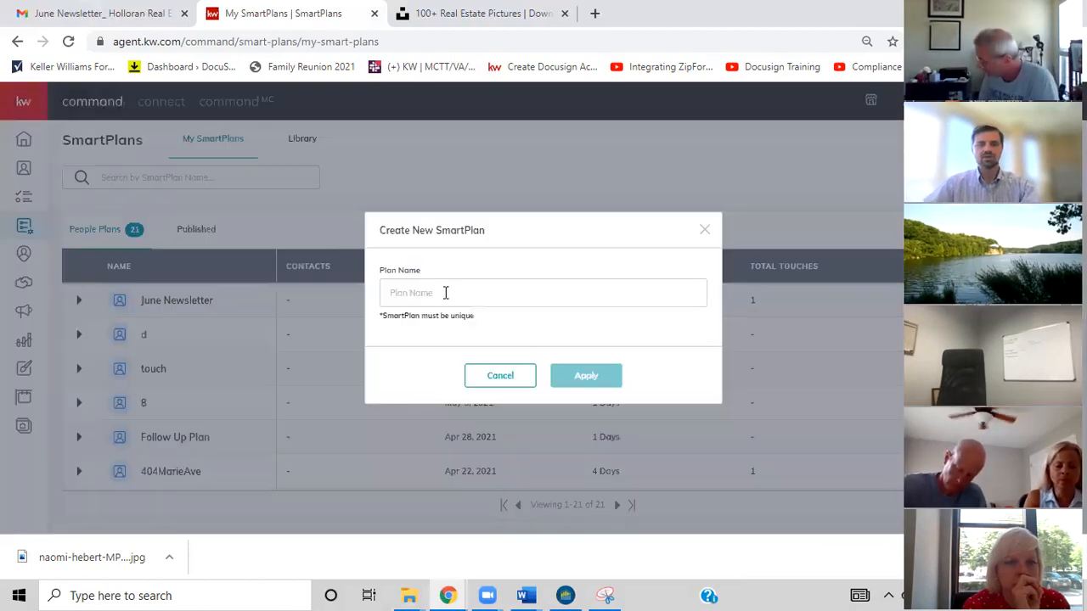
pyautogui.click(445, 293)
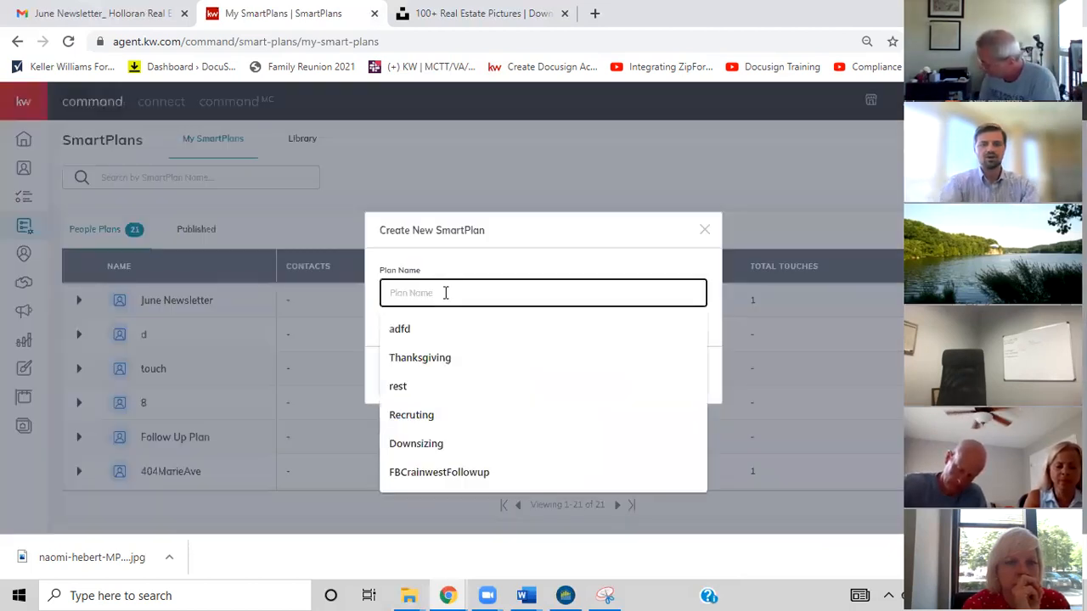
pyautogui.write('June')
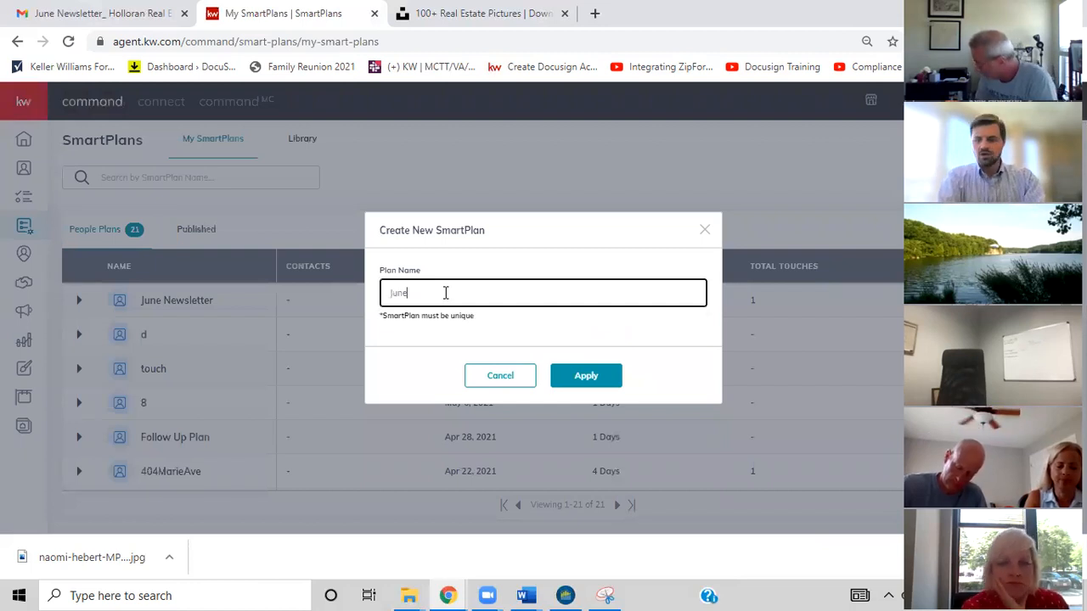
pyautogui.write(' 24 Newsletter')
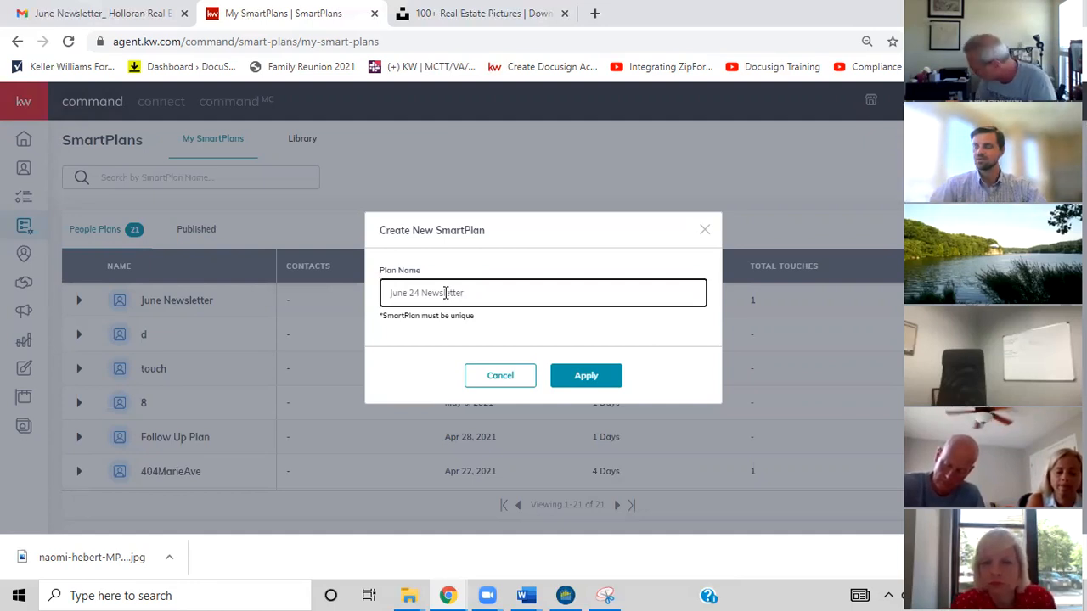
pyautogui.click(590, 377)
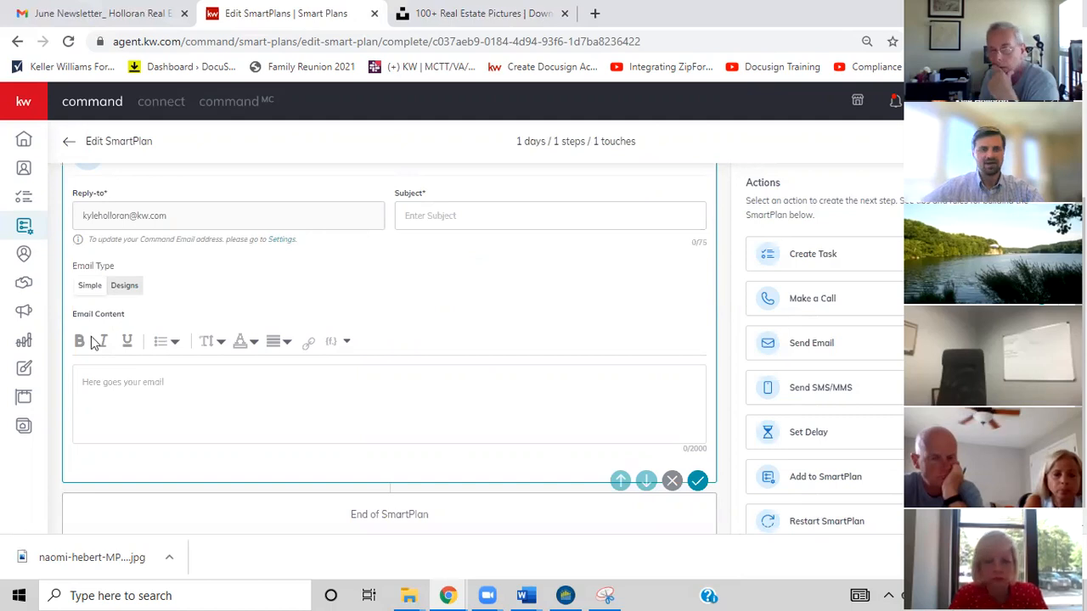
# Set the subject of the plan's Send Email step to "June Newsletter- Holloran Real Estate"
pyautogui.click(461, 218)
pyautogui.write('June New')
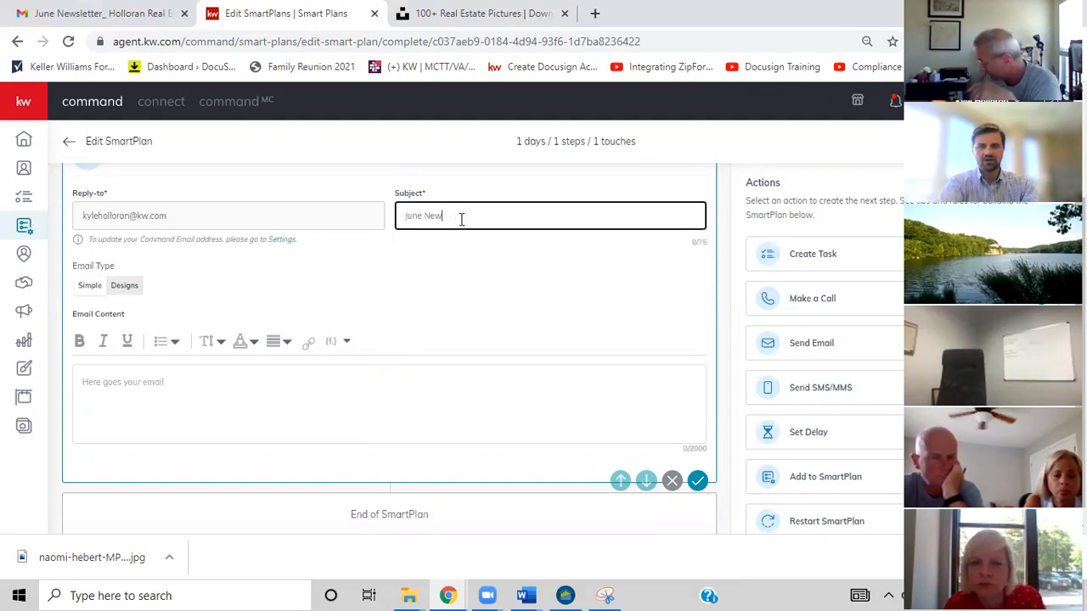
pyautogui.write('sletter - Holloran R')
pyautogui.write('ate')
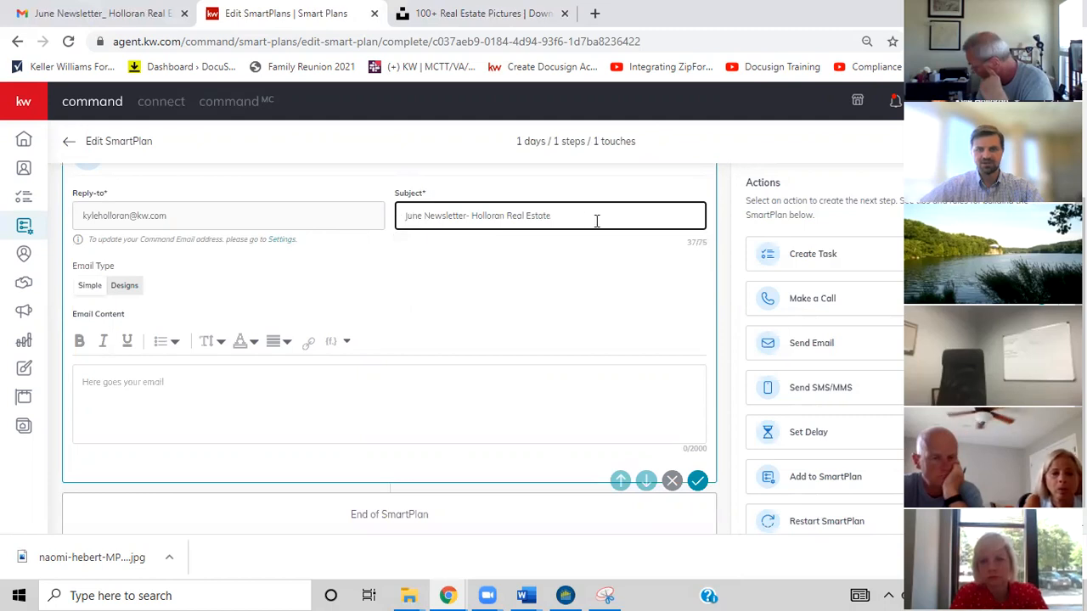
pyautogui.press('Tab')
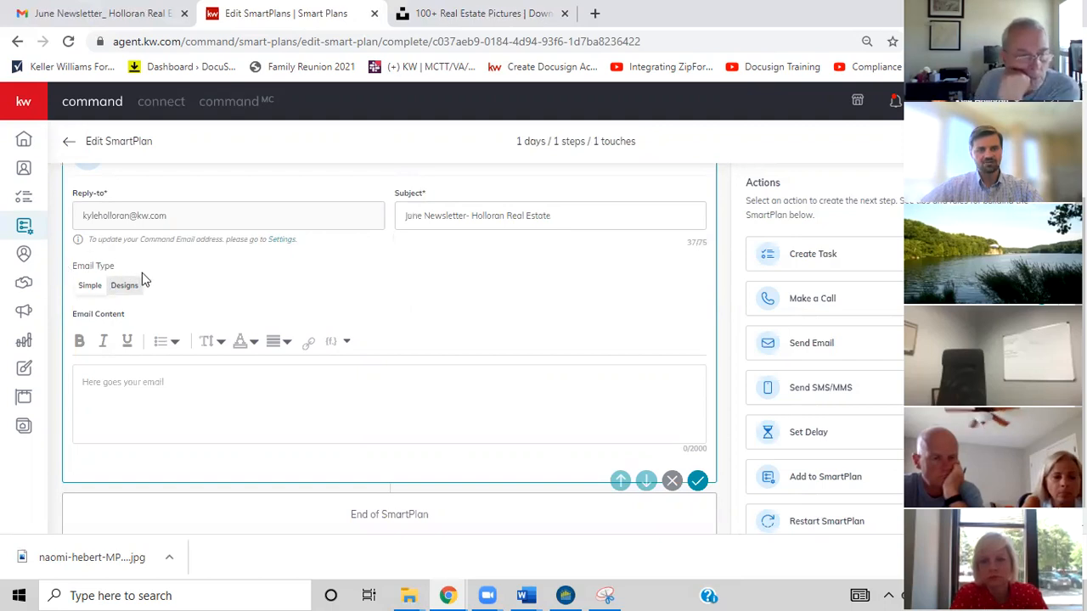
pyautogui.moveTo(72, 265); pyautogui.dragTo(166, 296)
pyautogui.click(193, 290)
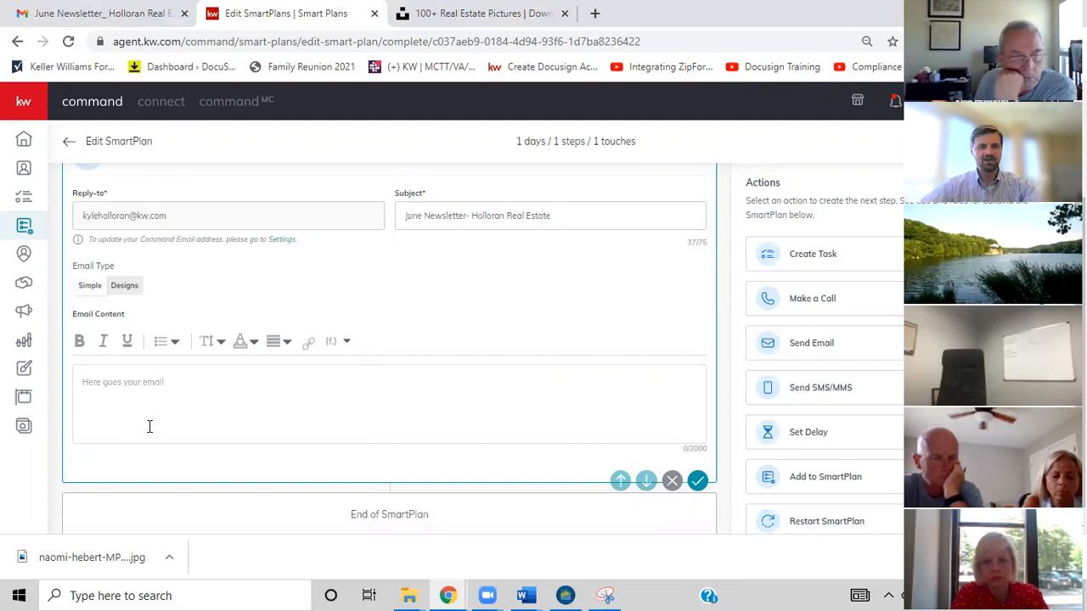
pyautogui.write('Hi, addjfk')
pyautogui.press('BackSpace')
pyautogui.press('BackSpace')
pyautogui.press('BackSpace')
pyautogui.press('BackSpace')
pyautogui.press('BackSpace')
pyautogui.press('BackSpace')
pyautogui.press('BackSpace')
pyautogui.press('BackSpace')
pyautogui.press('BackSpace')
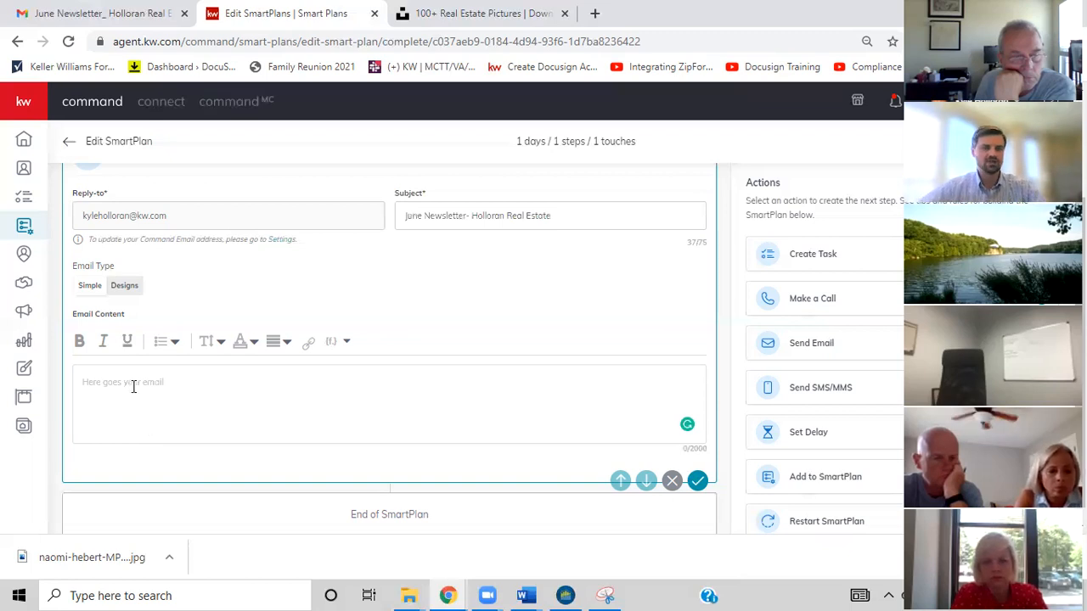
# Switch the Send Email step to the Designs email type and select June Newsletter Class from the personal design templates
pyautogui.click(125, 288)
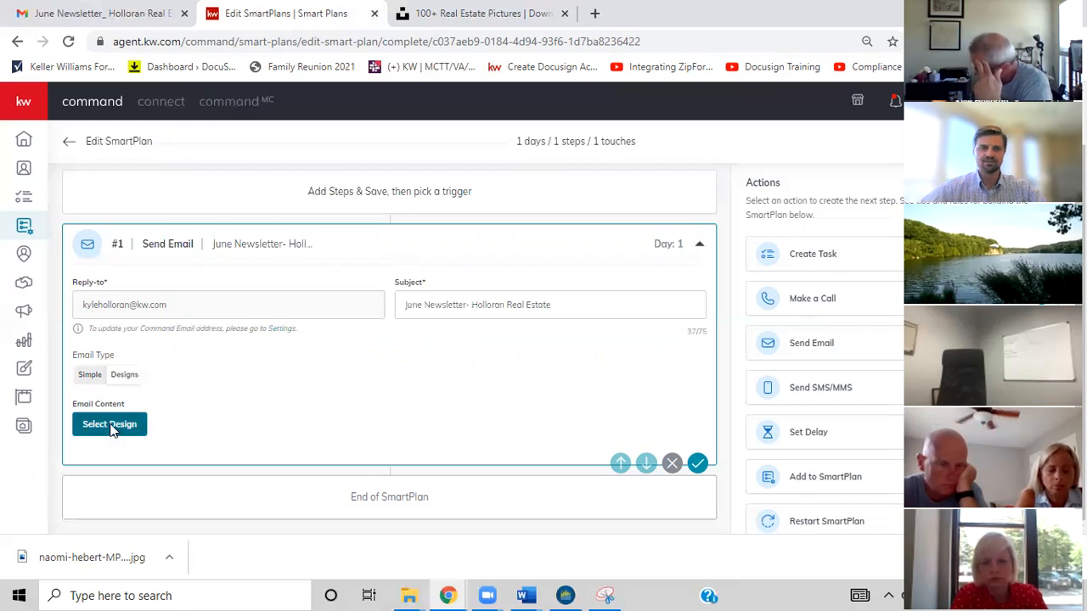
pyautogui.click(110, 425)
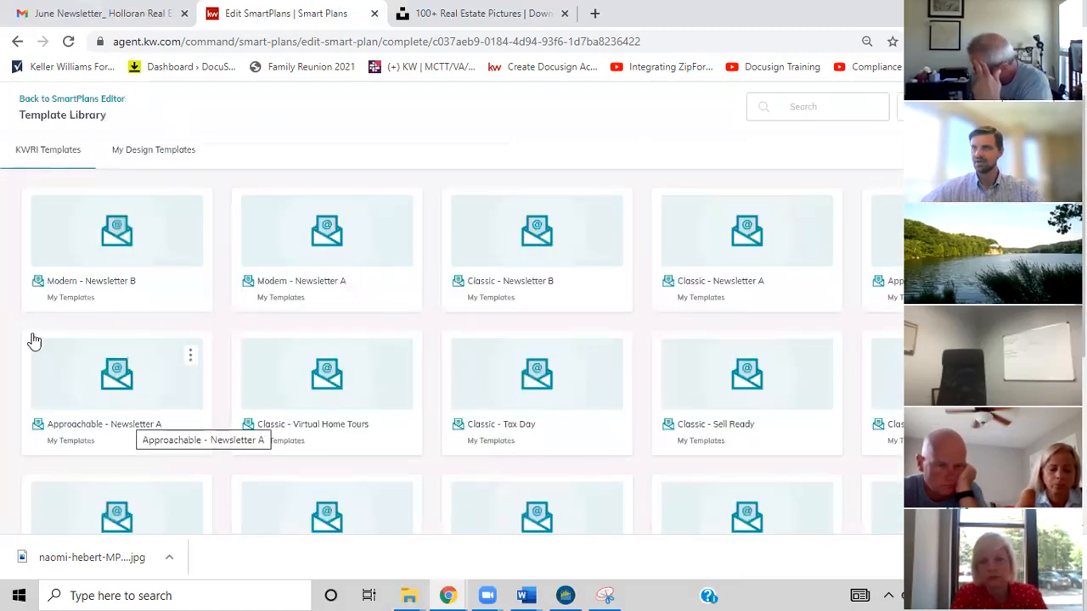
pyautogui.click(163, 161)
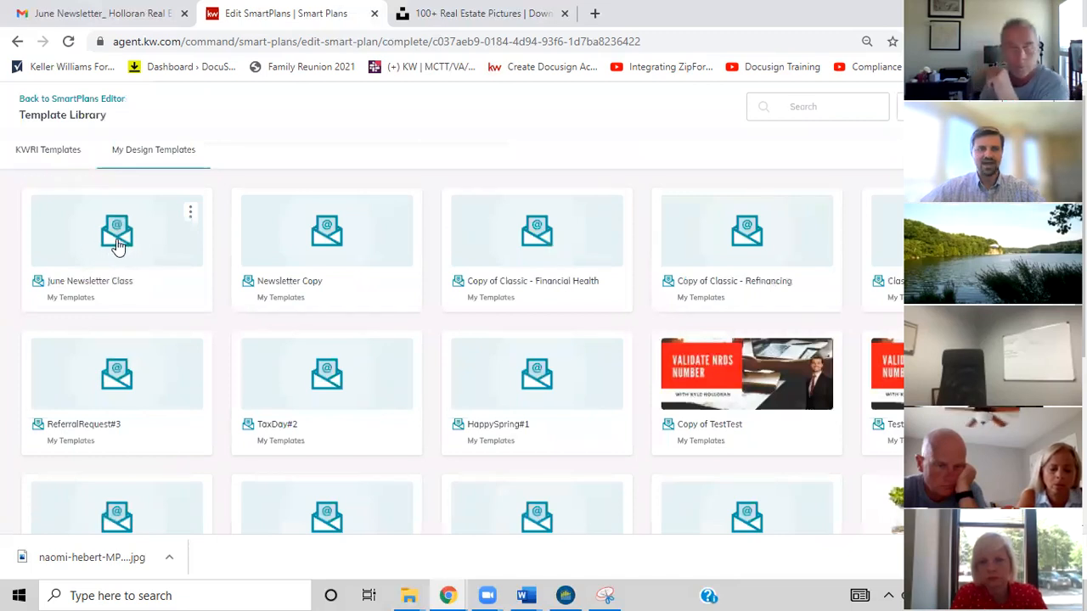
pyautogui.click(707, 338)
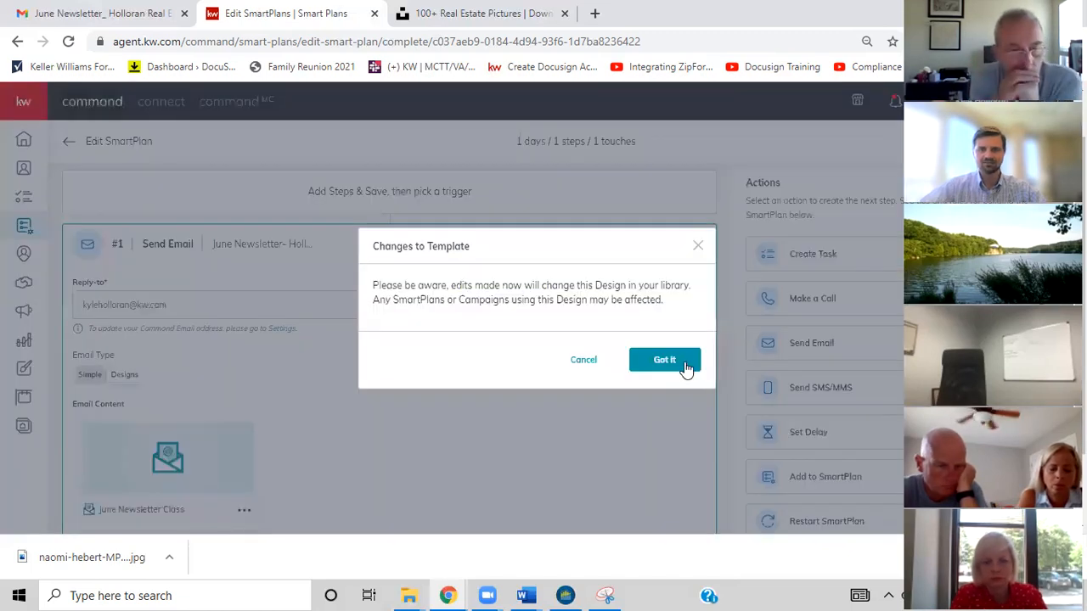
# Open the attached June Newsletter Class design in the editor and review its content from header to footer
pyautogui.click(665, 360)
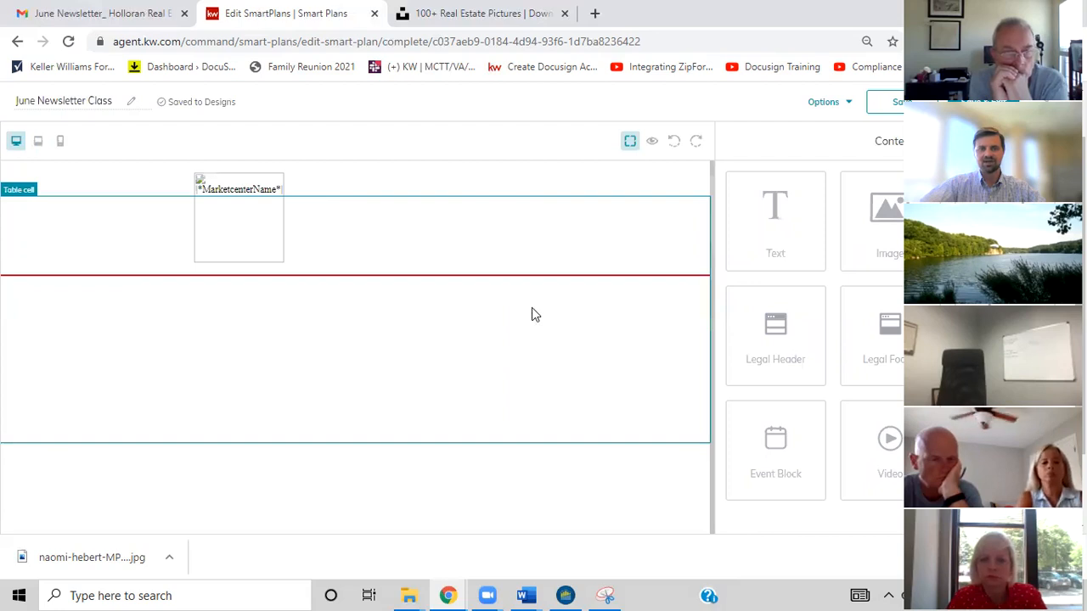
pyautogui.scroll(-4, 459, 380)
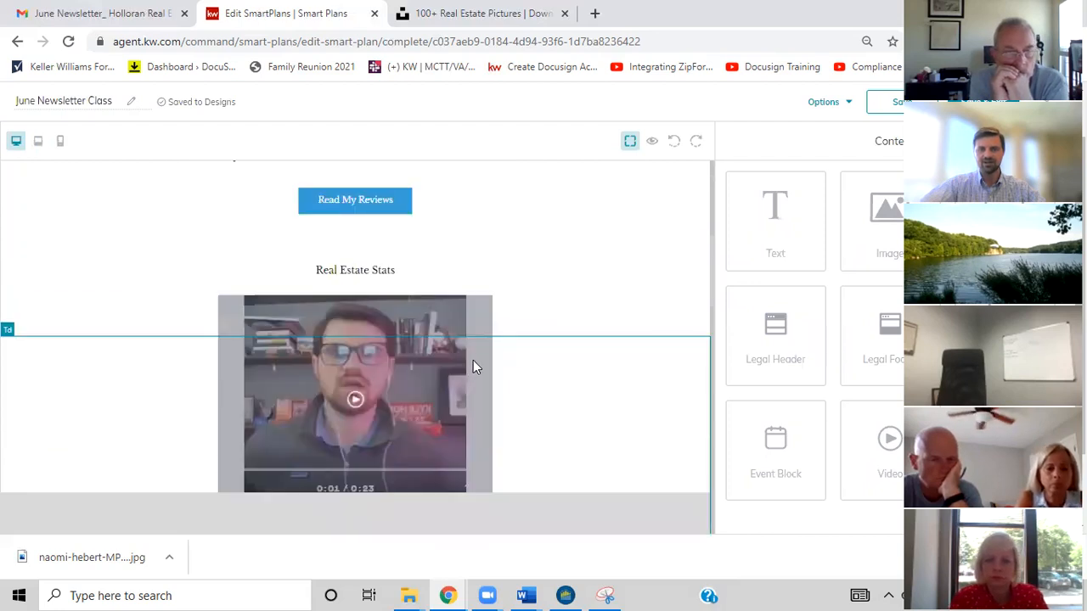
pyautogui.scroll(-5, 473, 365)
pyautogui.scroll(-5, 476, 375)
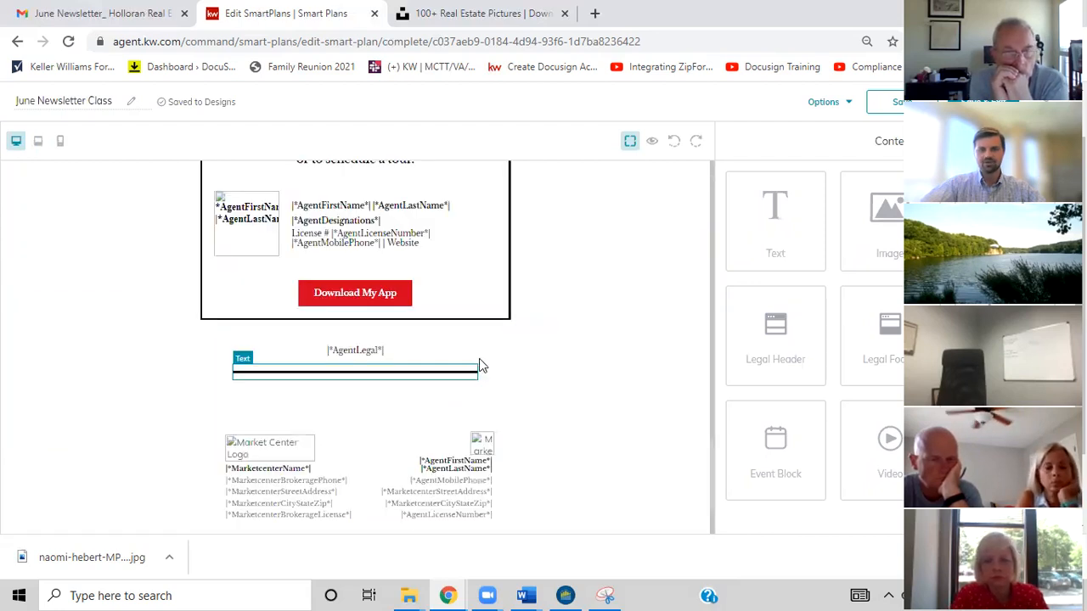
pyautogui.scroll(15, 480, 365)
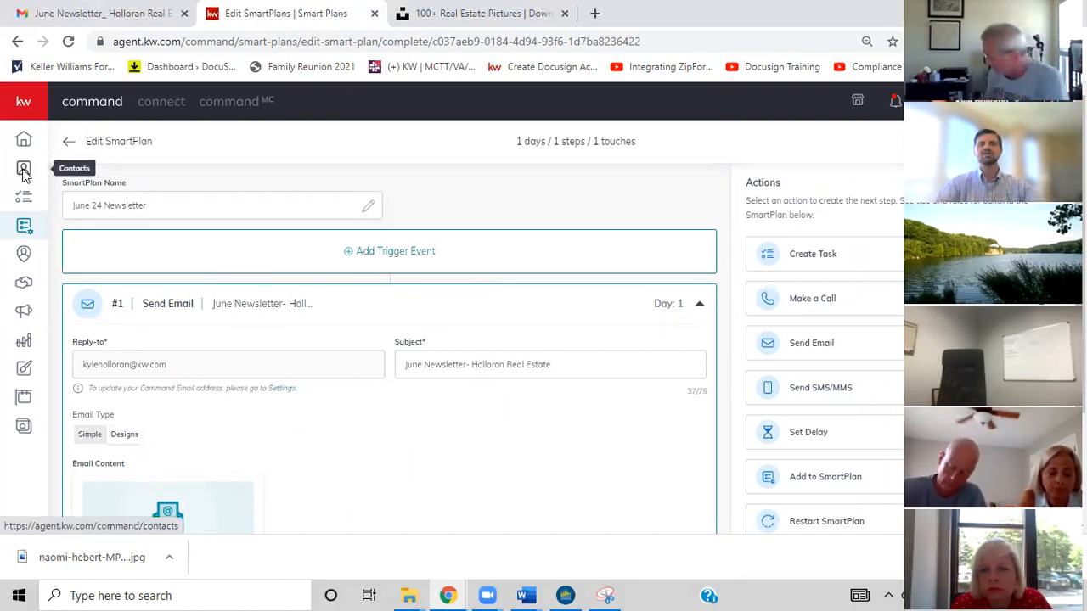
# Go to the contacts list, select all contacts and start the bulk action that adds them to a SmartPlan
pyautogui.click(24, 170)
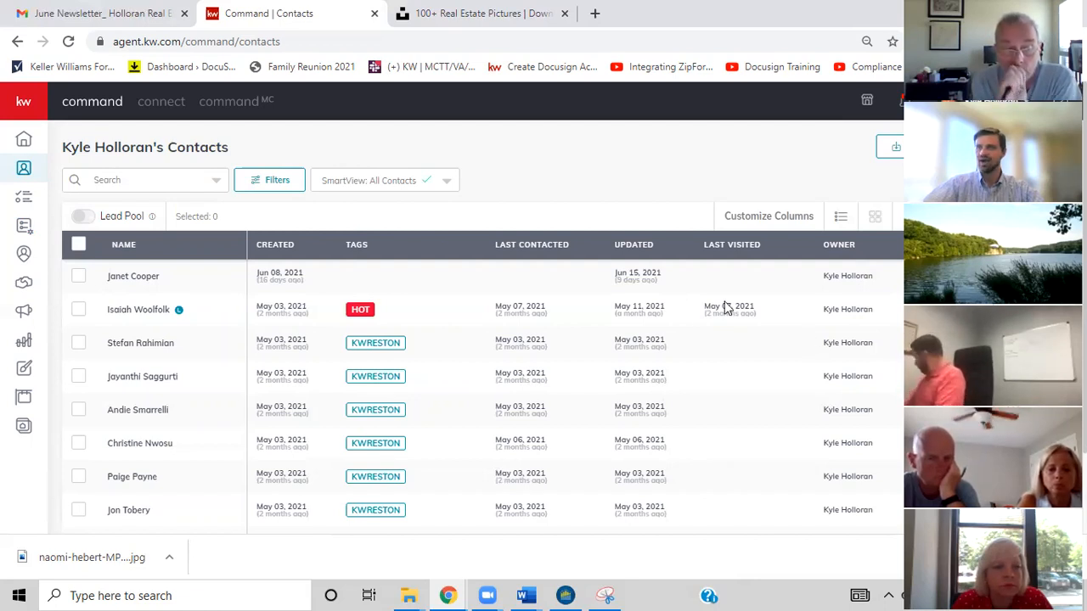
pyautogui.scroll(-5, 722, 314)
pyautogui.scroll(-3, 696, 373)
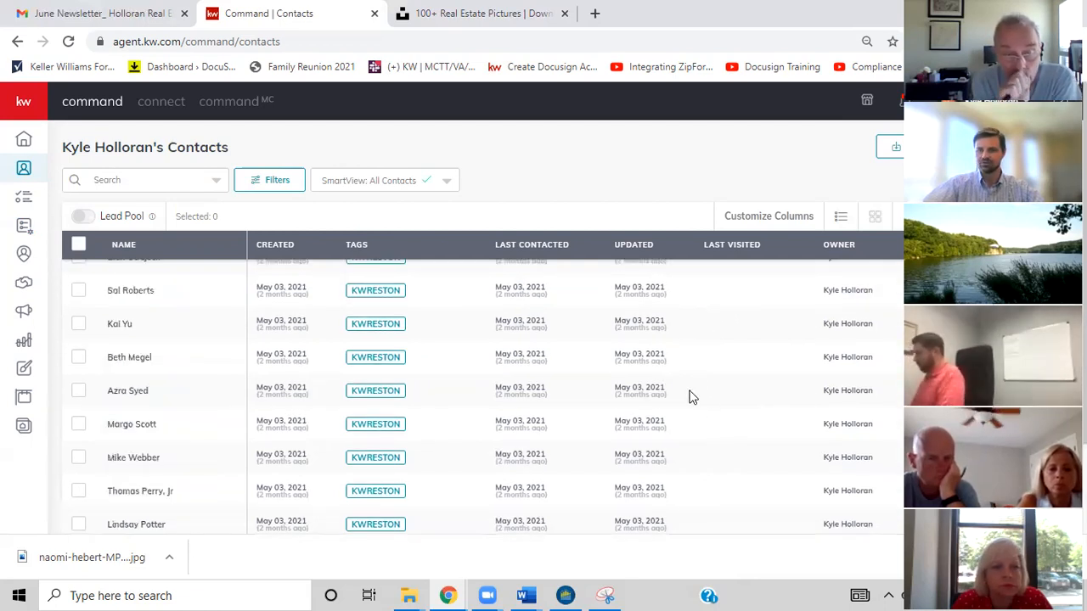
pyautogui.scroll(-3, 690, 395)
pyautogui.scroll(1, 696, 399)
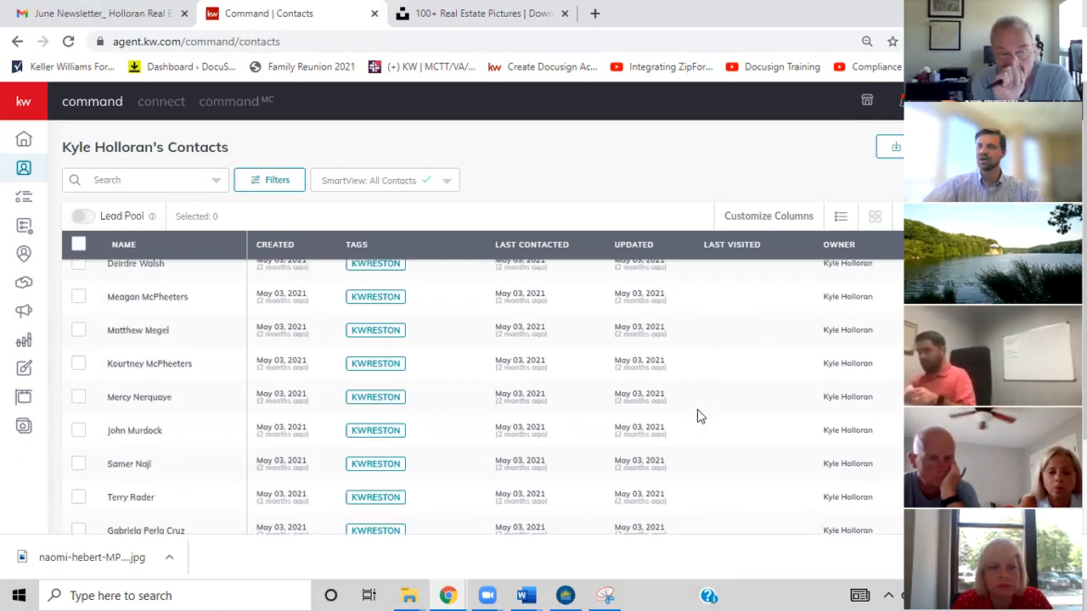
pyautogui.scroll(10, 697, 415)
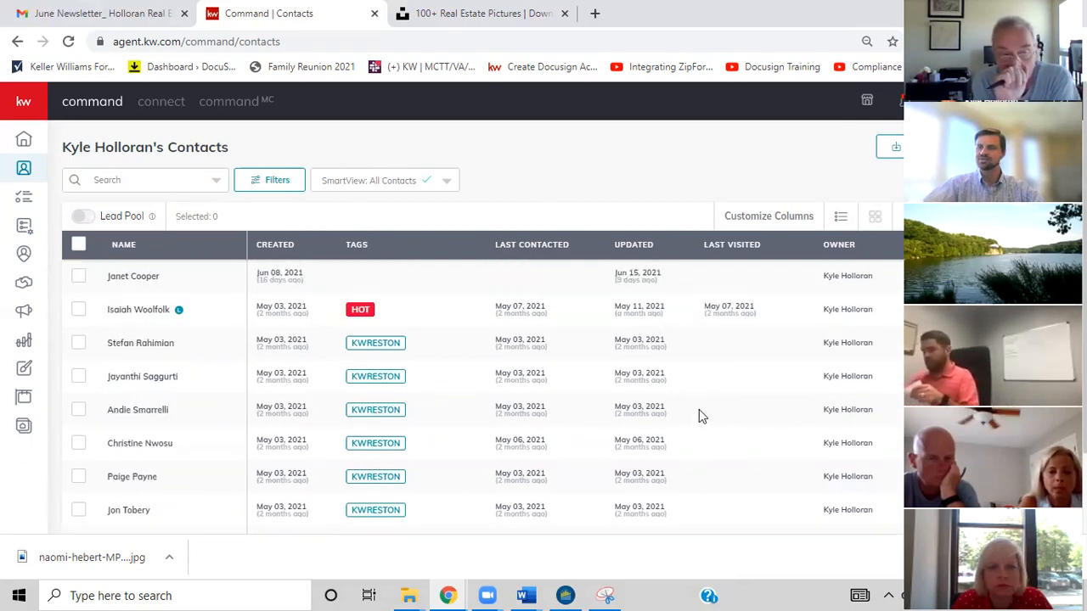
pyautogui.click(79, 249)
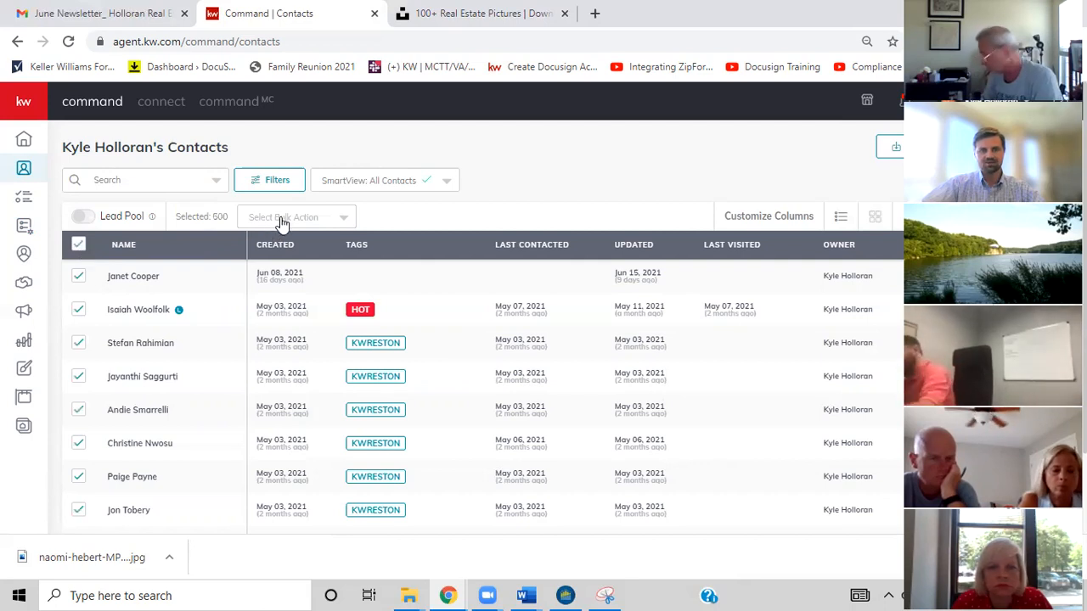
pyautogui.click(327, 223)
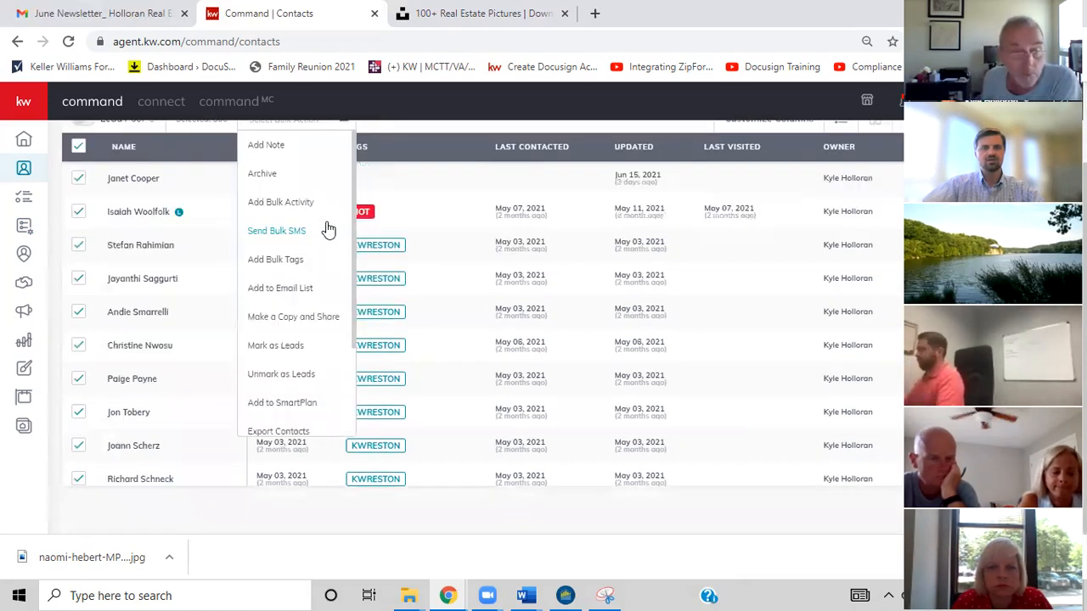
pyautogui.click(306, 404)
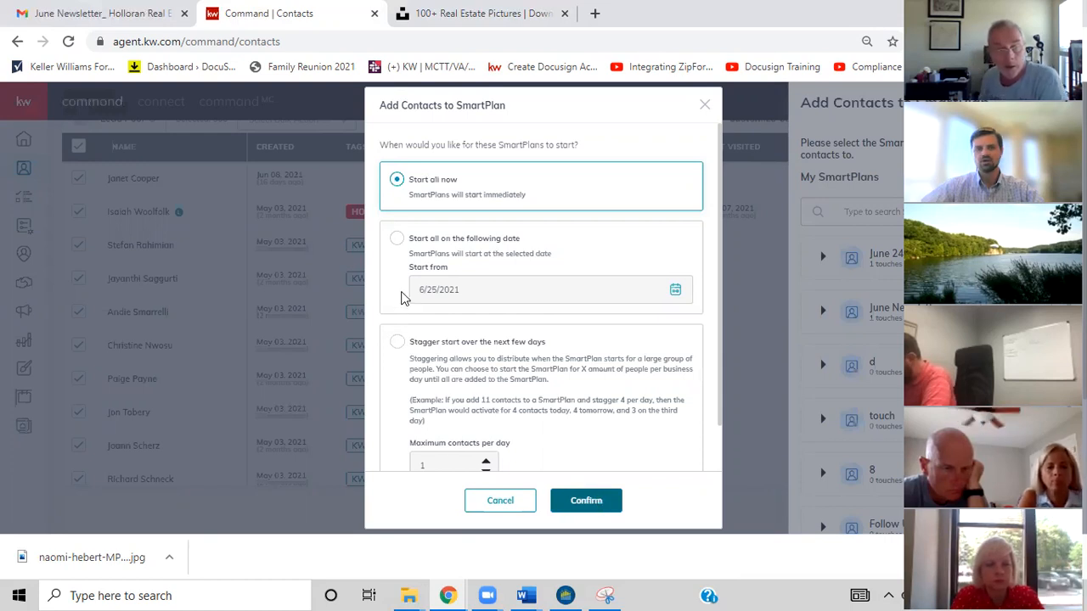
pyautogui.click(396, 241)
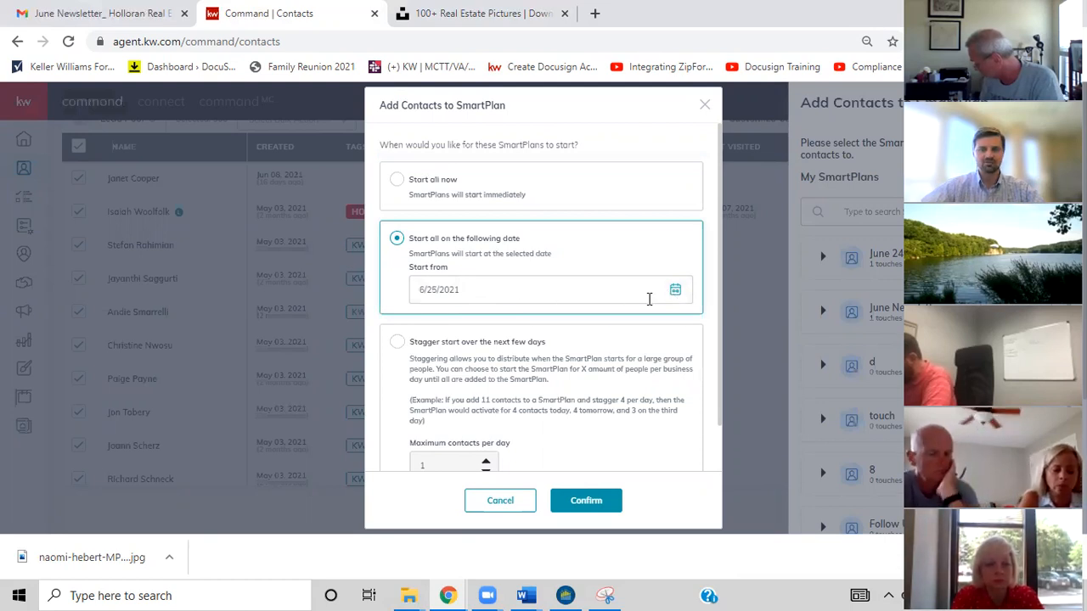
pyautogui.click(647, 296)
pyautogui.click(585, 327)
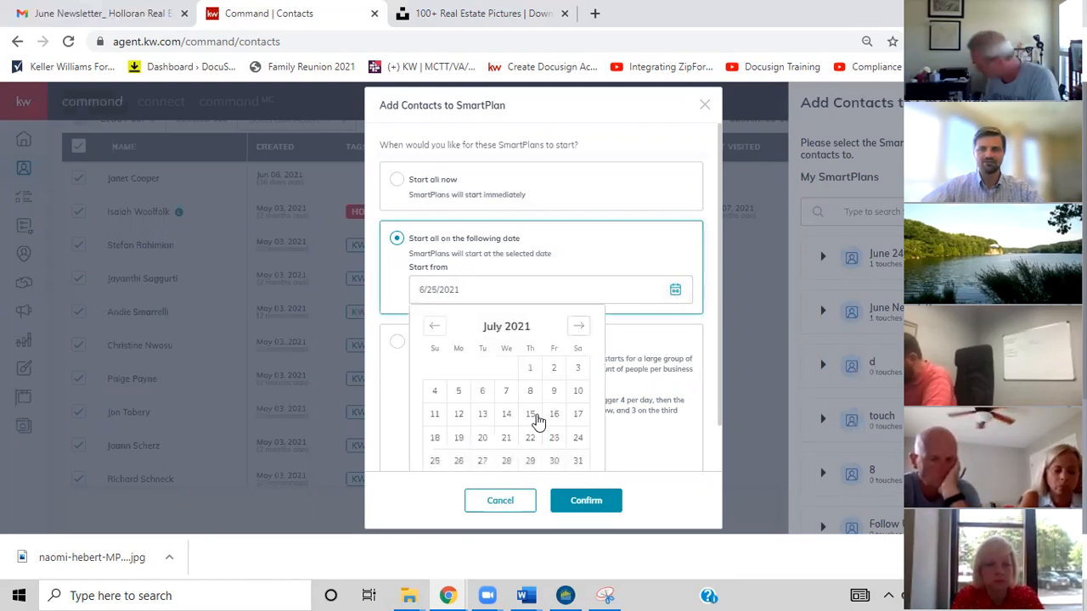
pyautogui.click(529, 413)
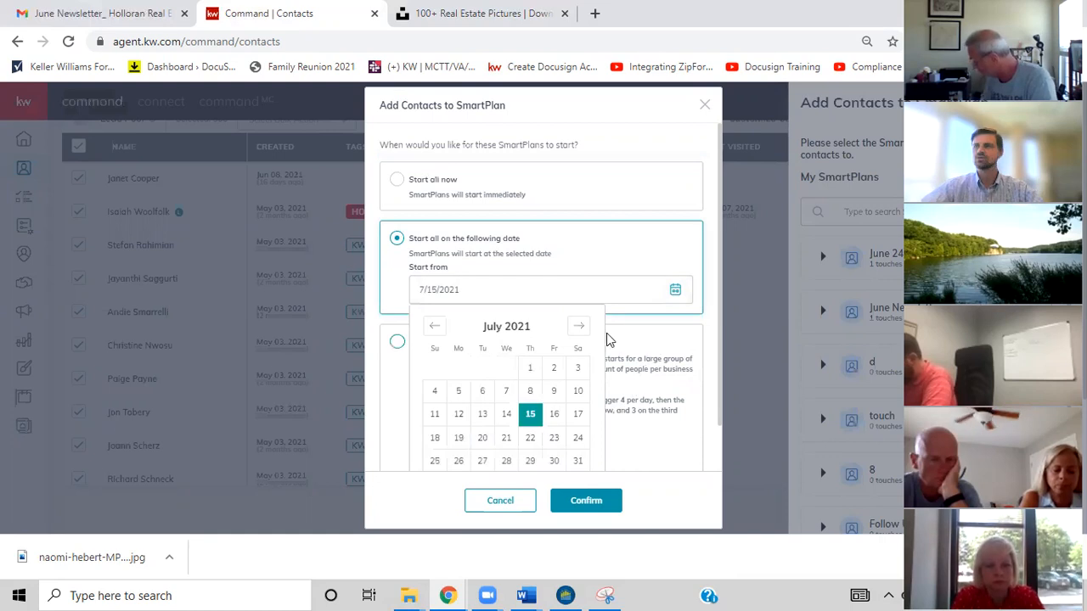
pyautogui.click(611, 341)
pyautogui.click(411, 242)
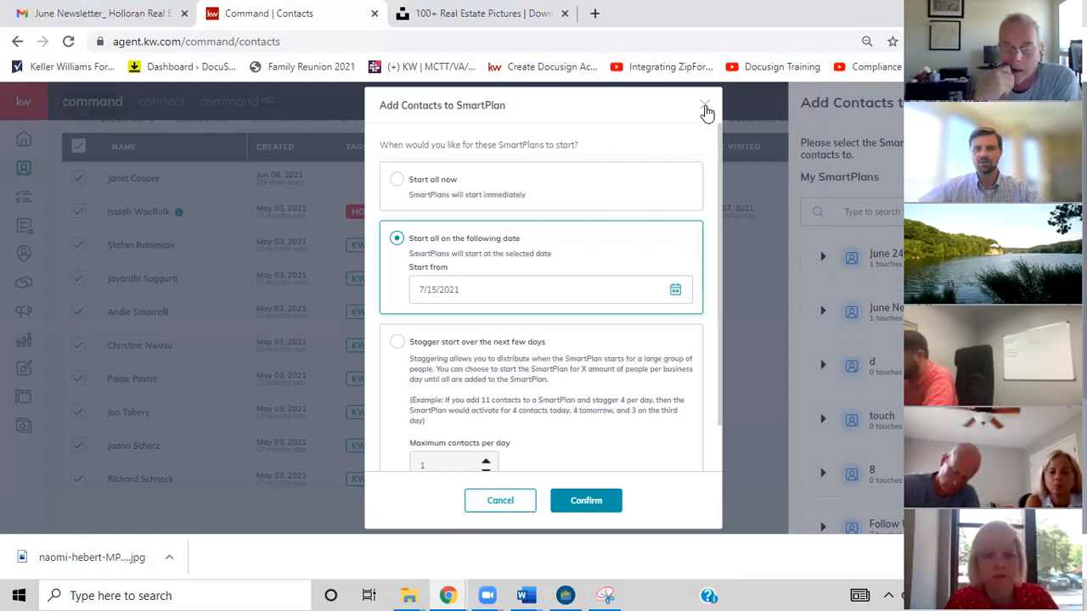
pyautogui.click(705, 104)
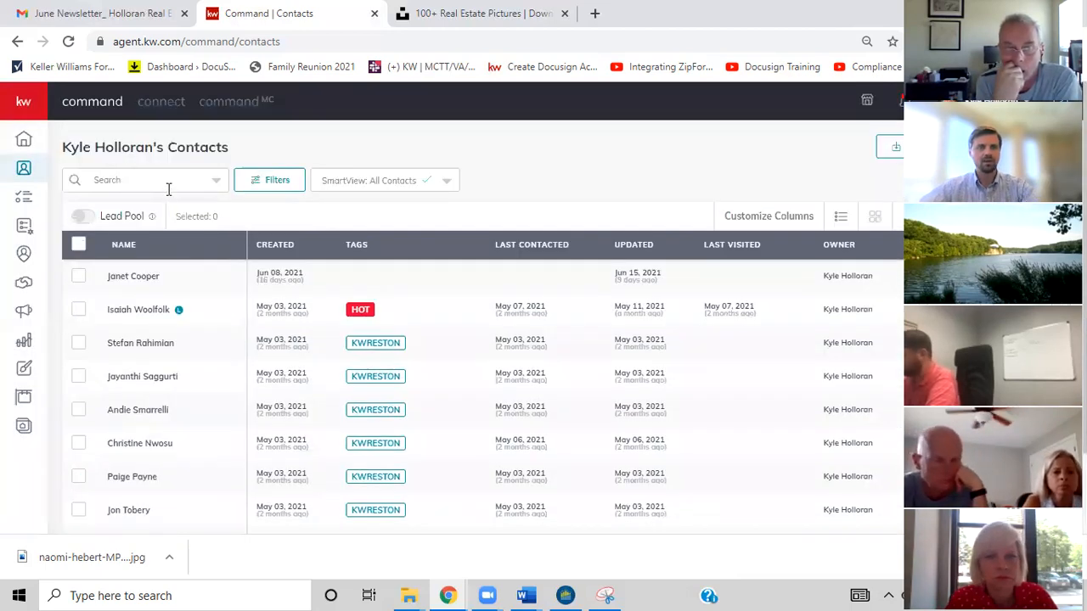
# Search the contacts by first name and select the test contact from the matches
pyautogui.click(162, 189)
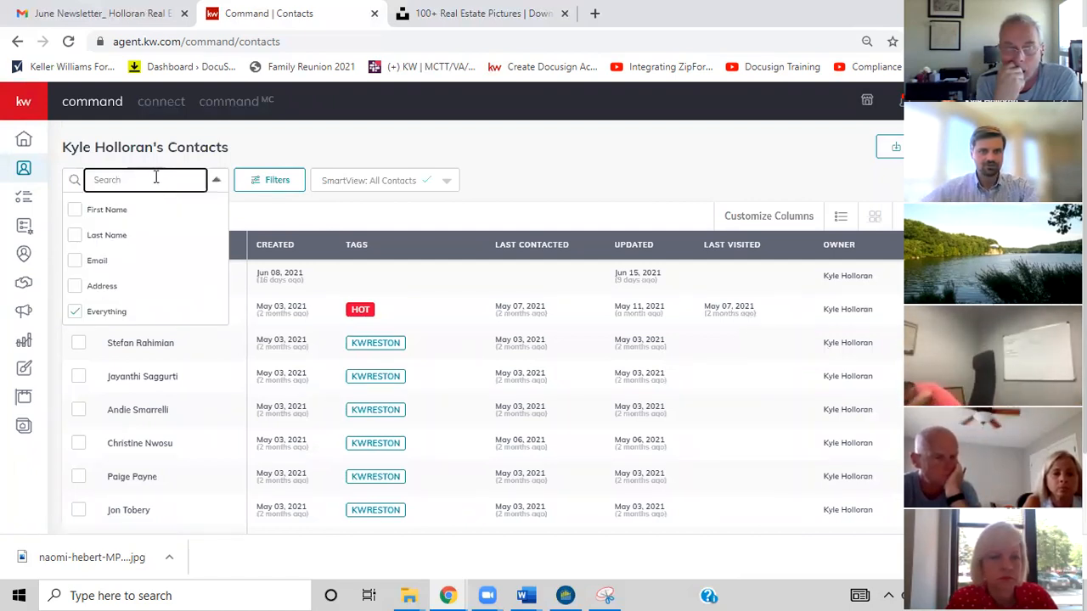
pyautogui.write('kyle')
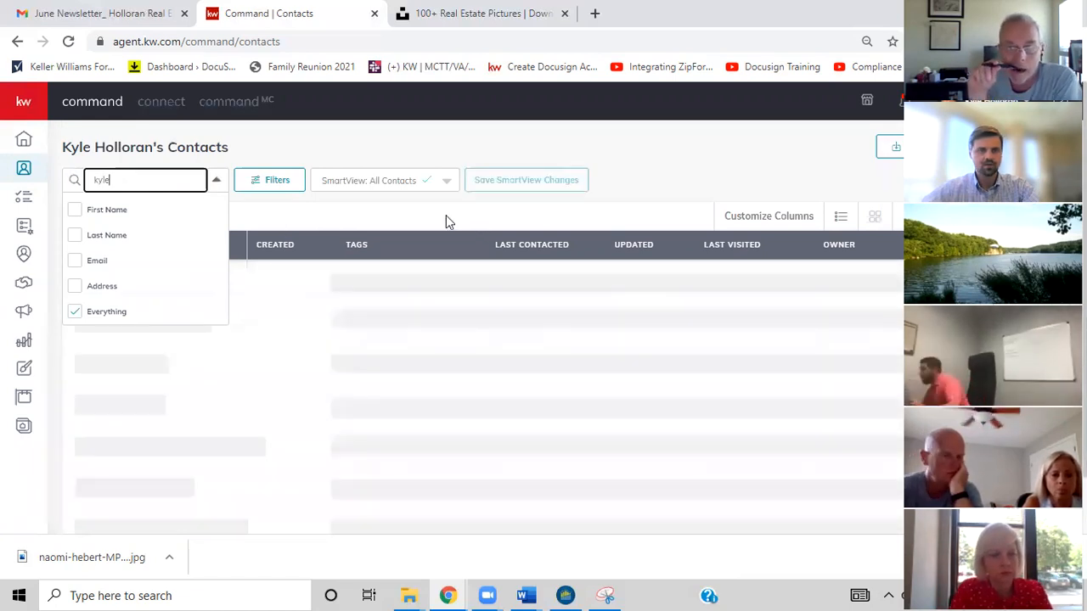
pyautogui.click(448, 220)
pyautogui.click(121, 286)
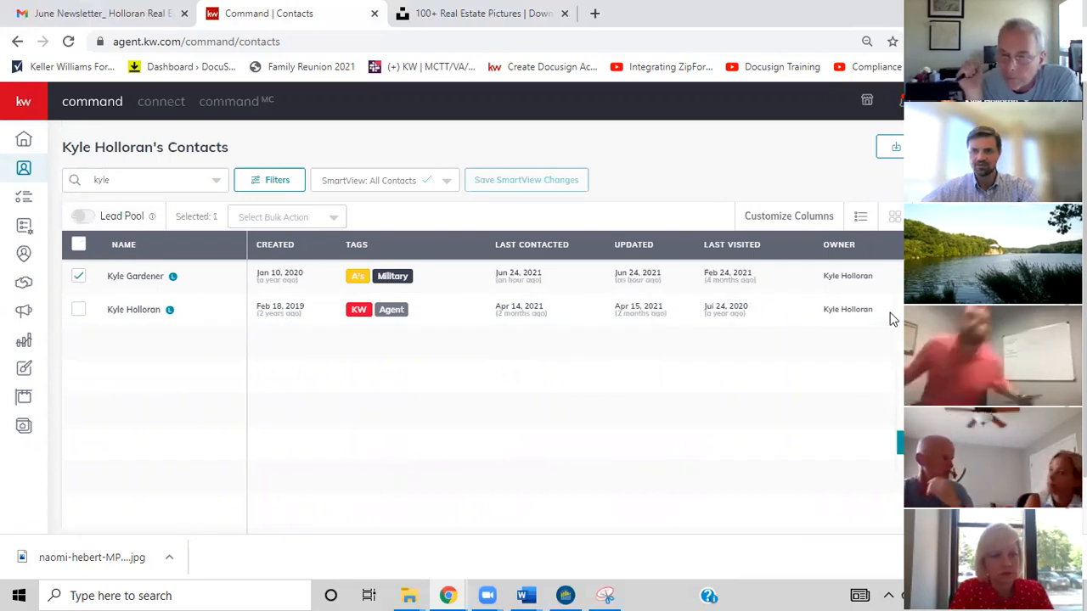
# Start the June 24 Newsletter SmartPlan immediately for the selected contact and review the delivered email down to its footer in Gmail
pyautogui.click(898, 441)
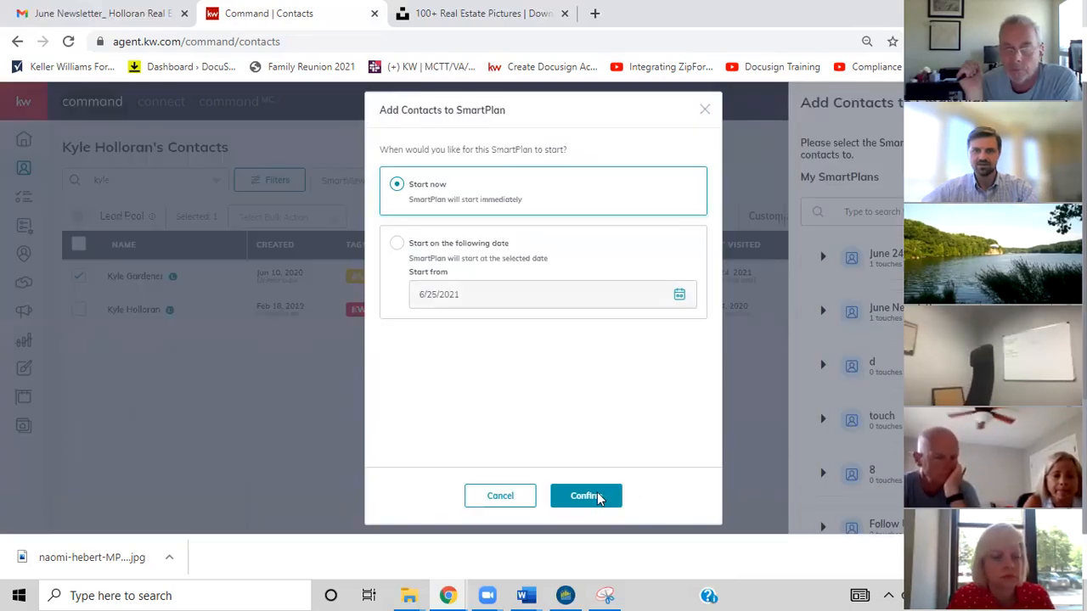
pyautogui.click(588, 496)
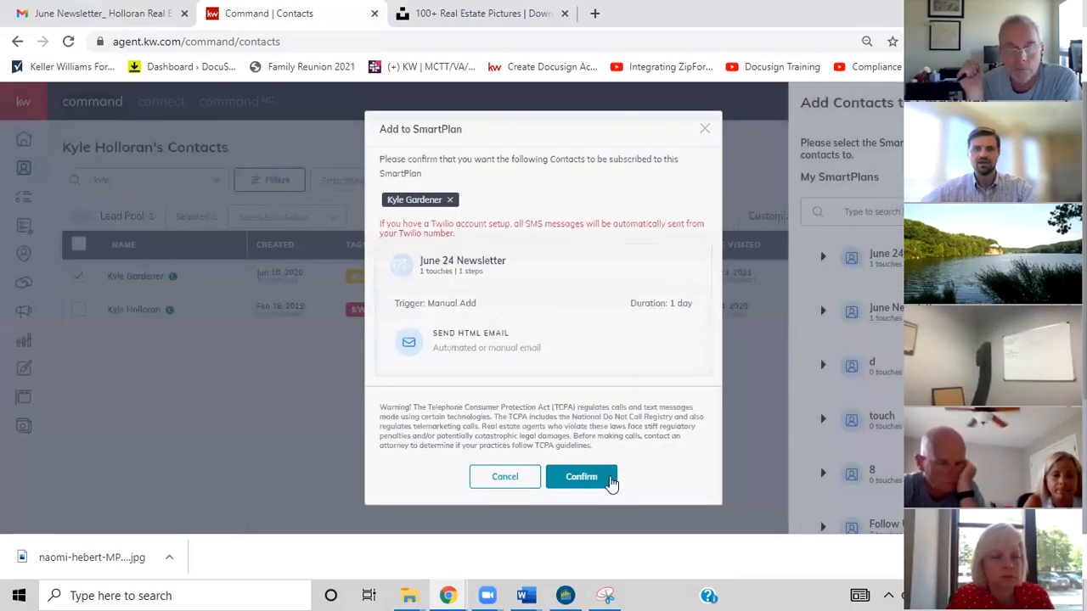
pyautogui.click(581, 477)
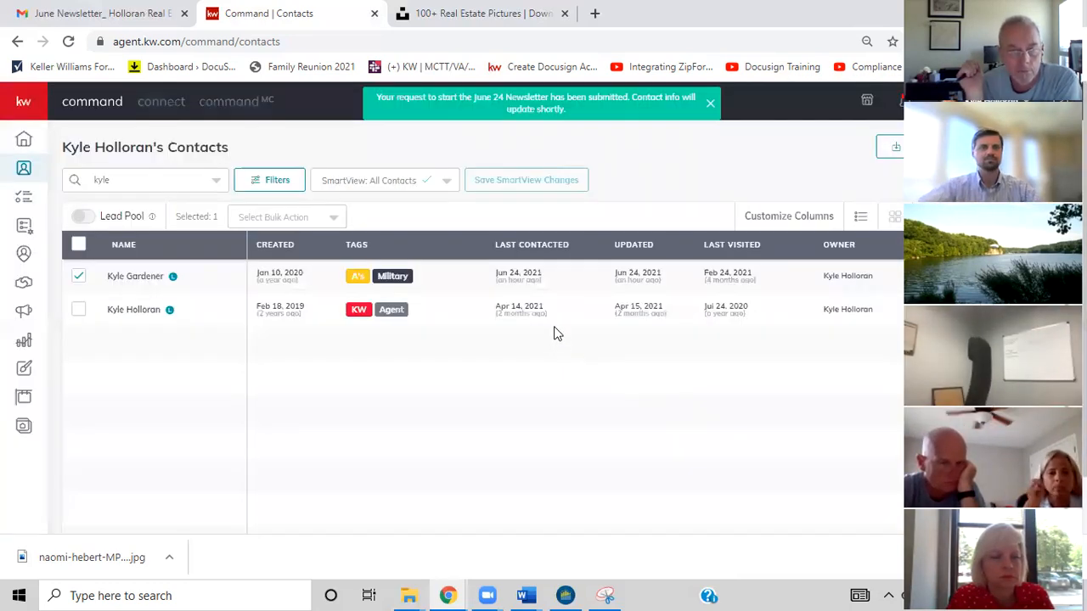
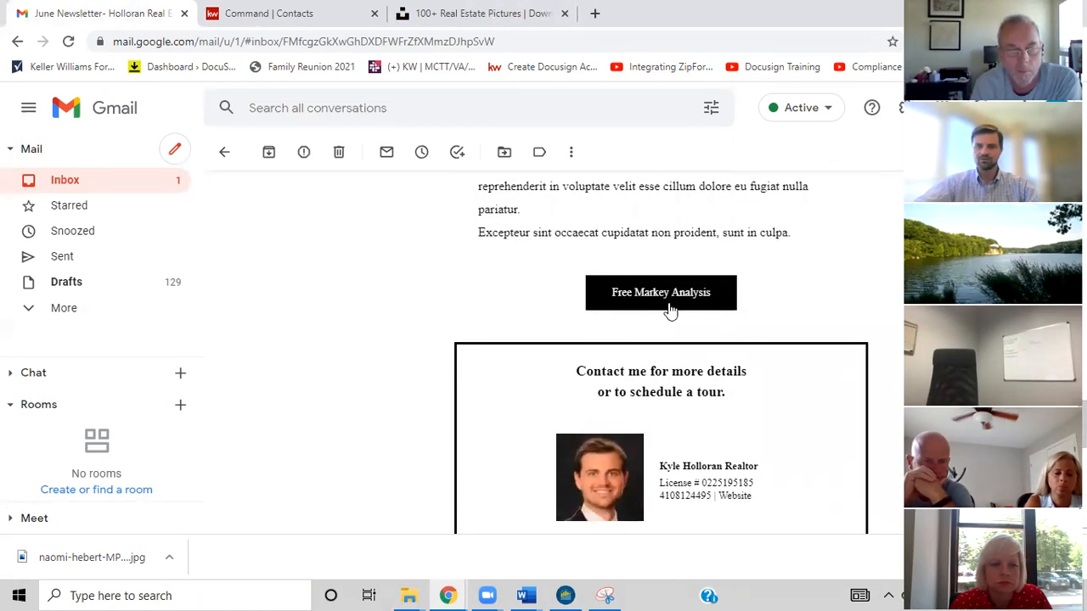
pyautogui.scroll(-5, 684, 331)
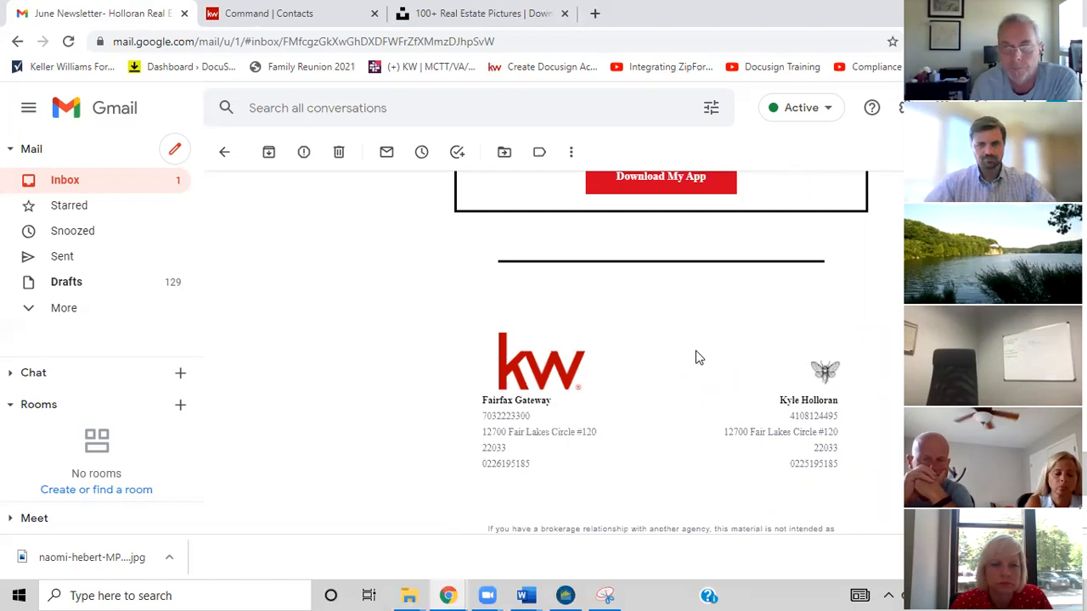
# Switch to Command, open the Command Email configuration in the account settings and view the available reply-to addresses
pyautogui.click(316, 10)
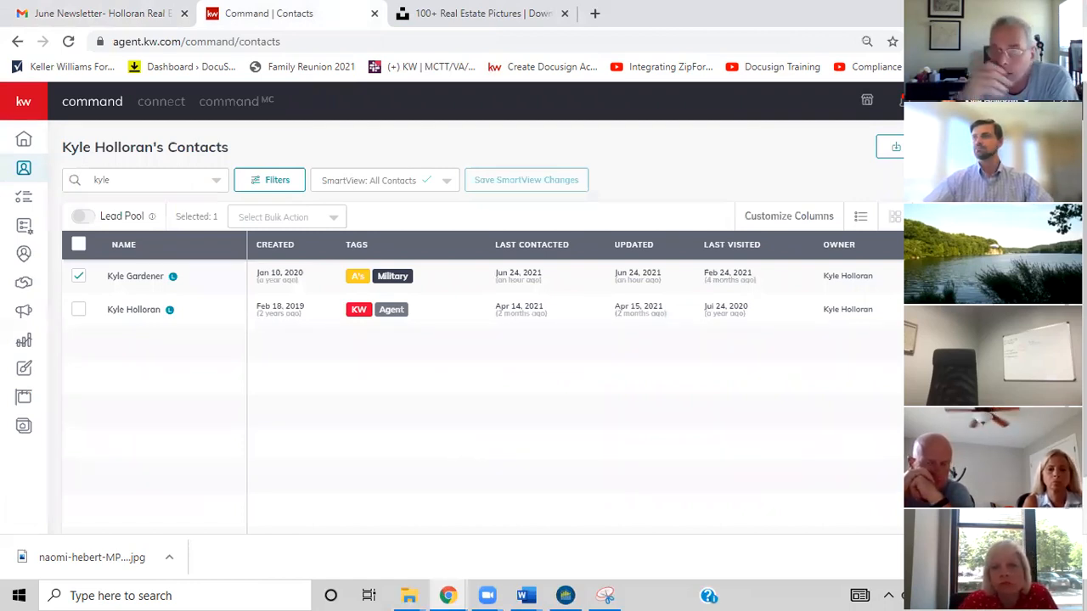
pyautogui.click(991, 101)
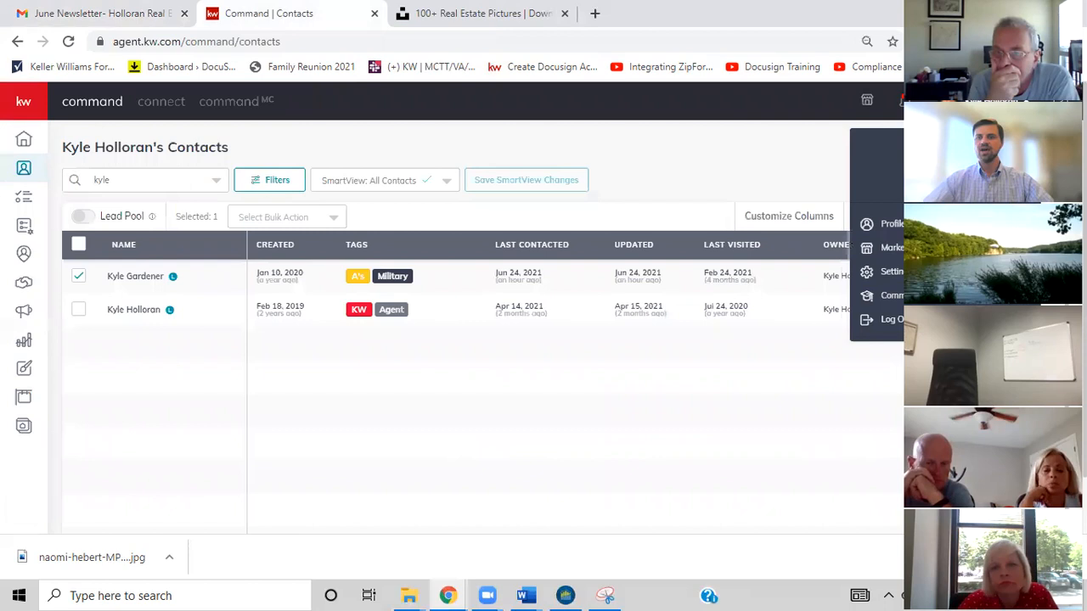
pyautogui.click(887, 270)
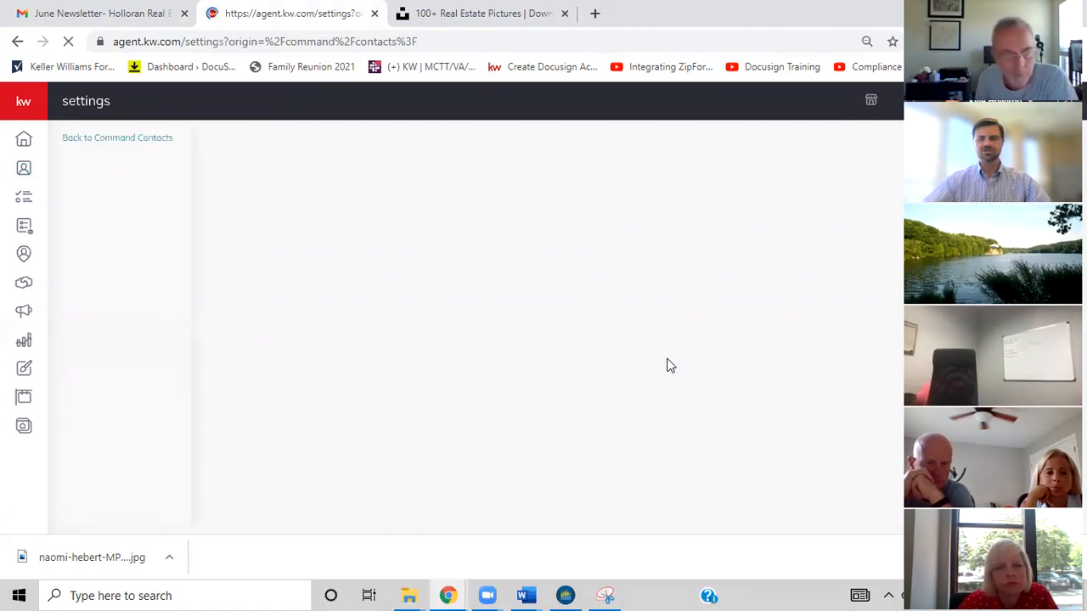
pyautogui.scroll(-5, 480, 389)
pyautogui.scroll(-5, 480, 386)
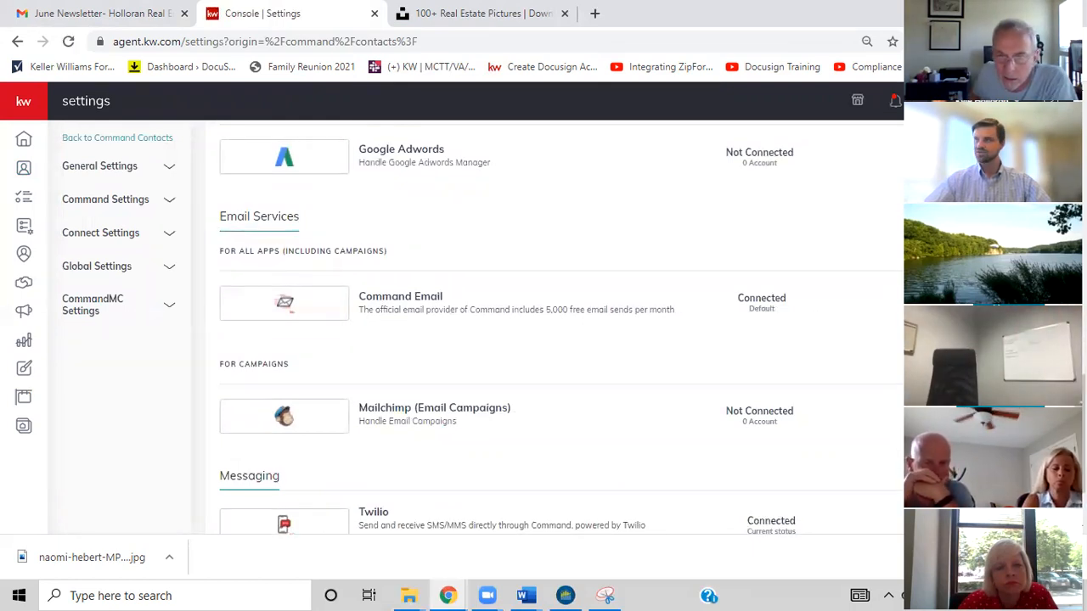
pyautogui.click(985, 303)
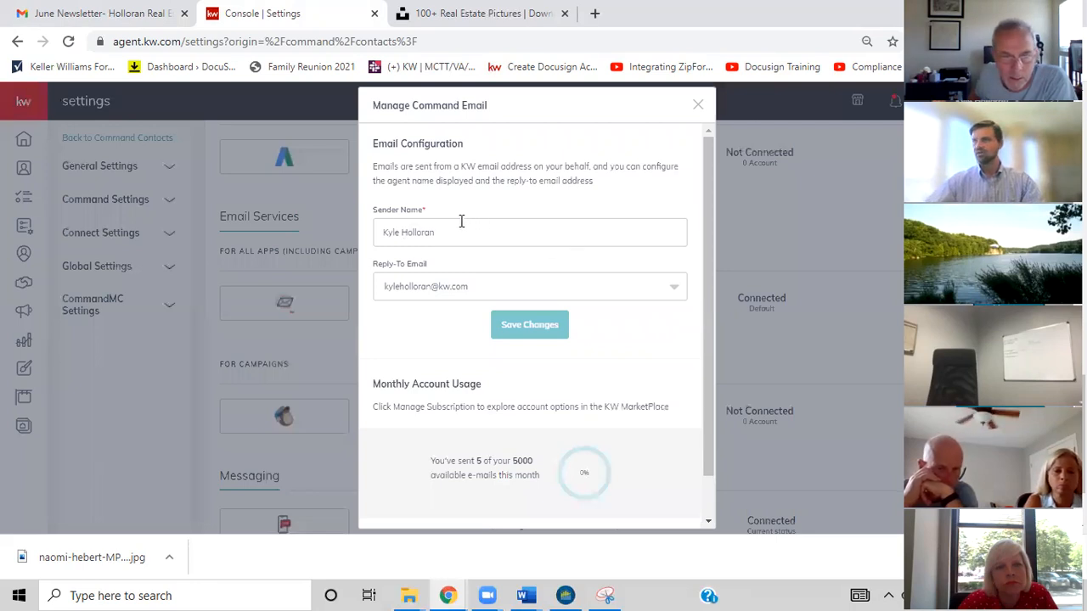
pyautogui.click(463, 290)
pyautogui.rightClick(465, 289)
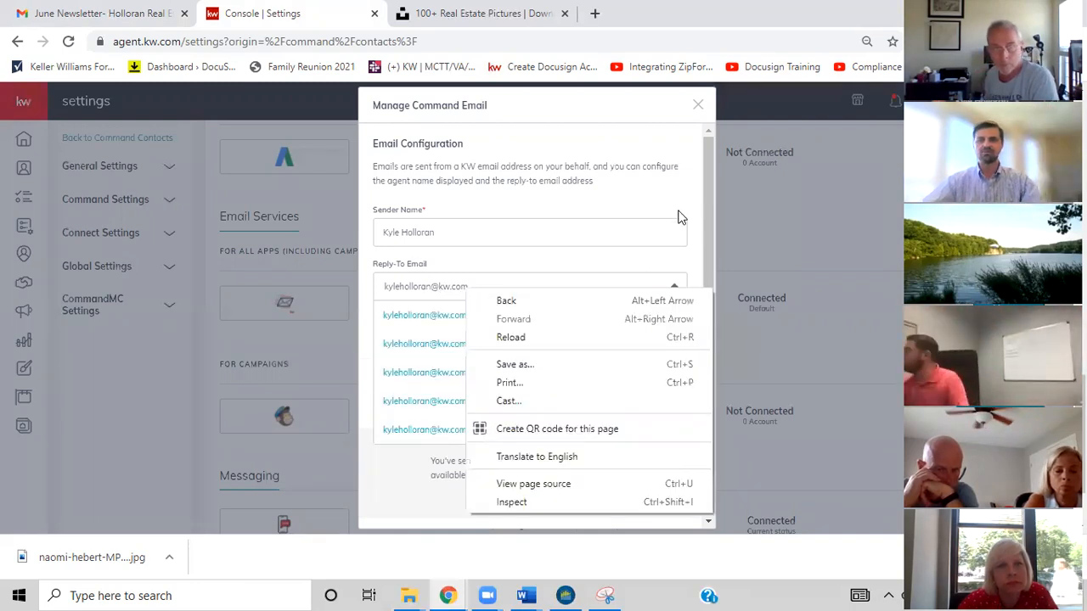
pyautogui.click(563, 267)
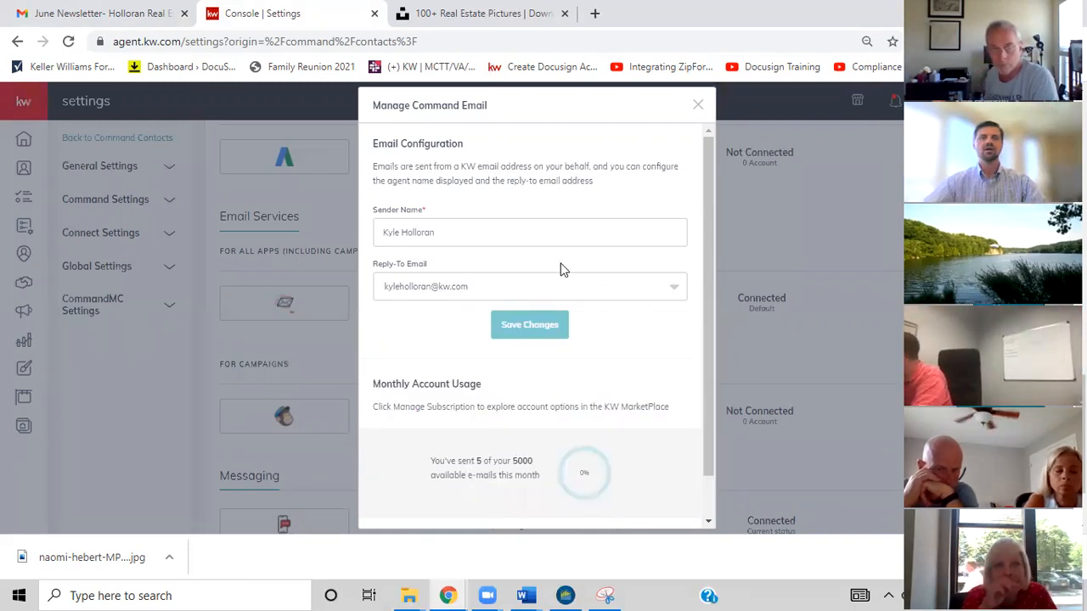
# Check the sender details at the head of the received newsletter in Gmail, and close the Command Email configuration in Command
pyautogui.click(116, 10)
pyautogui.scroll(15, 883, 273)
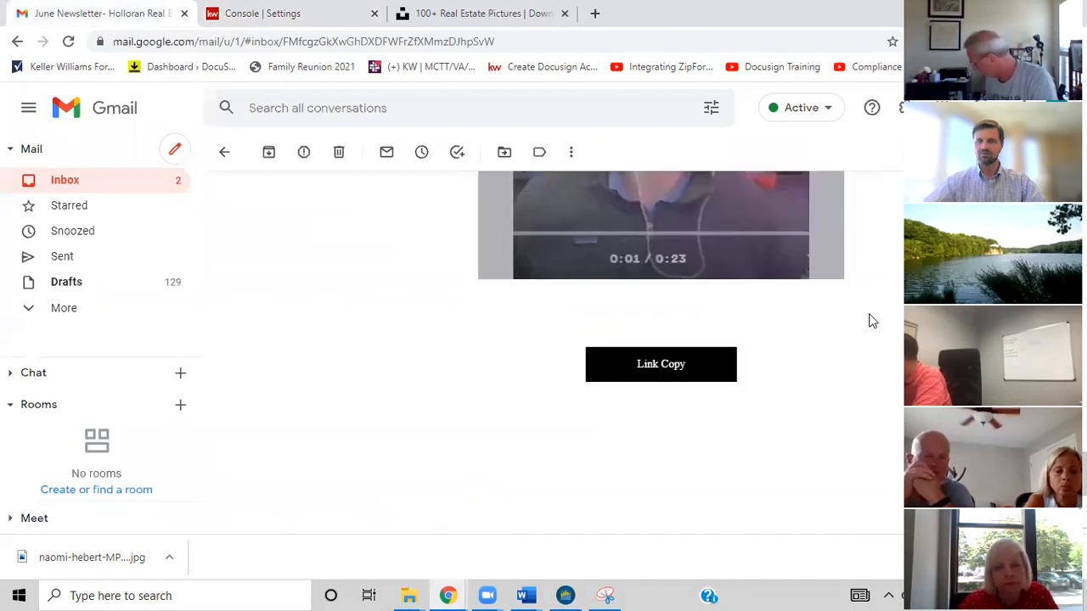
pyautogui.scroll(2, 861, 365)
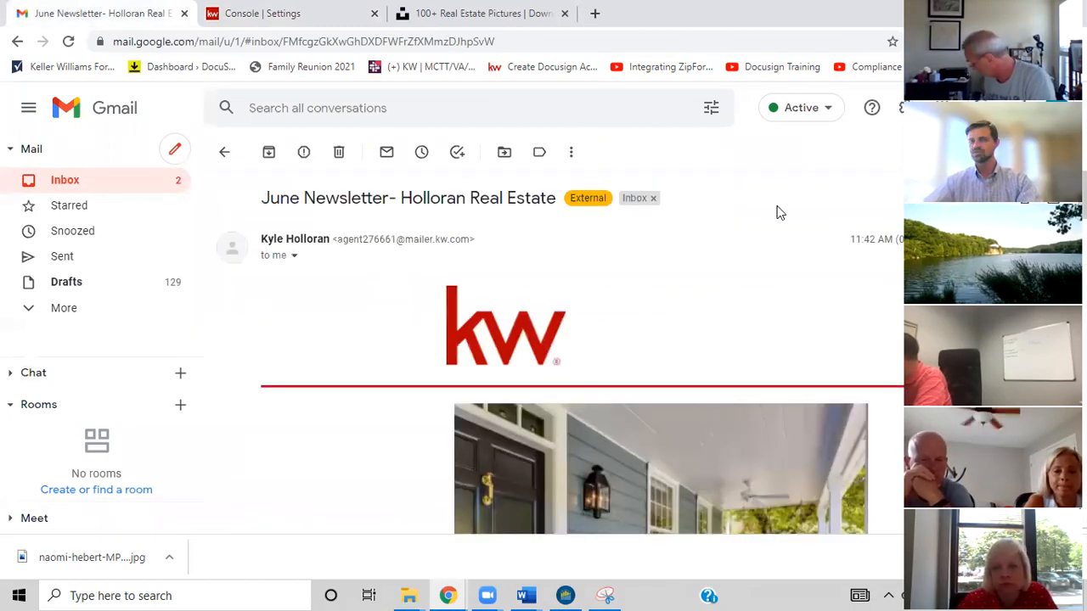
pyautogui.click(293, 13)
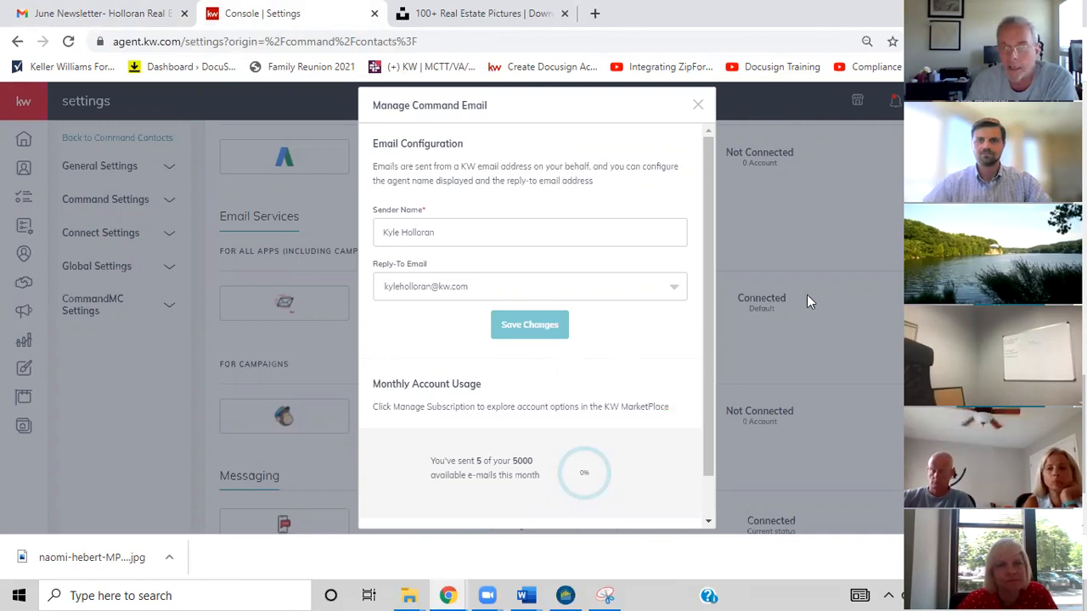
pyautogui.click(700, 107)
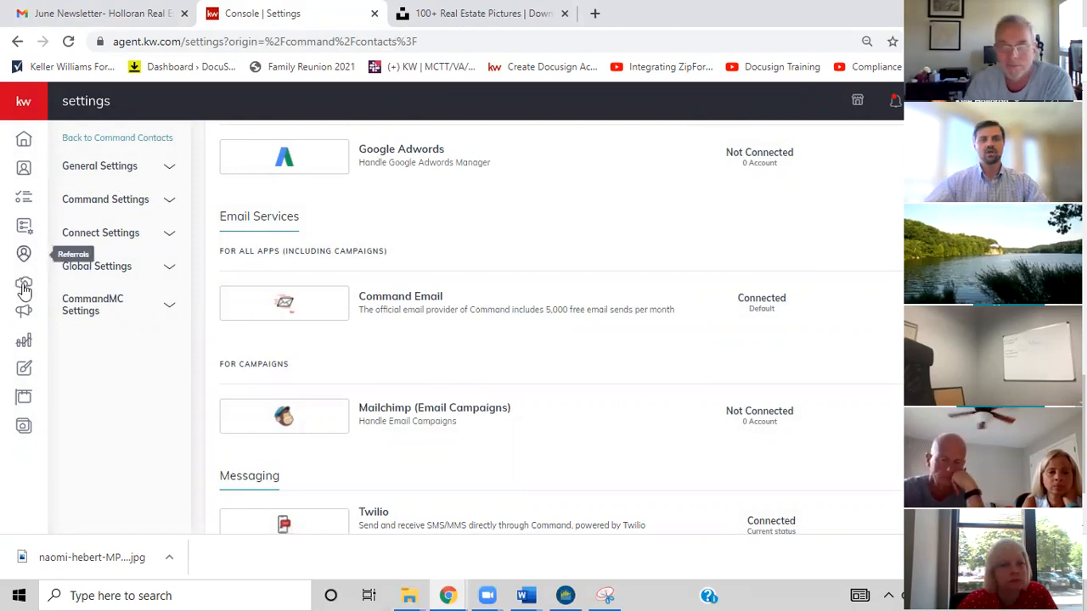
# Go to the personal design templates and make a copy of the June Newsletter Class email design
pyautogui.click(24, 370)
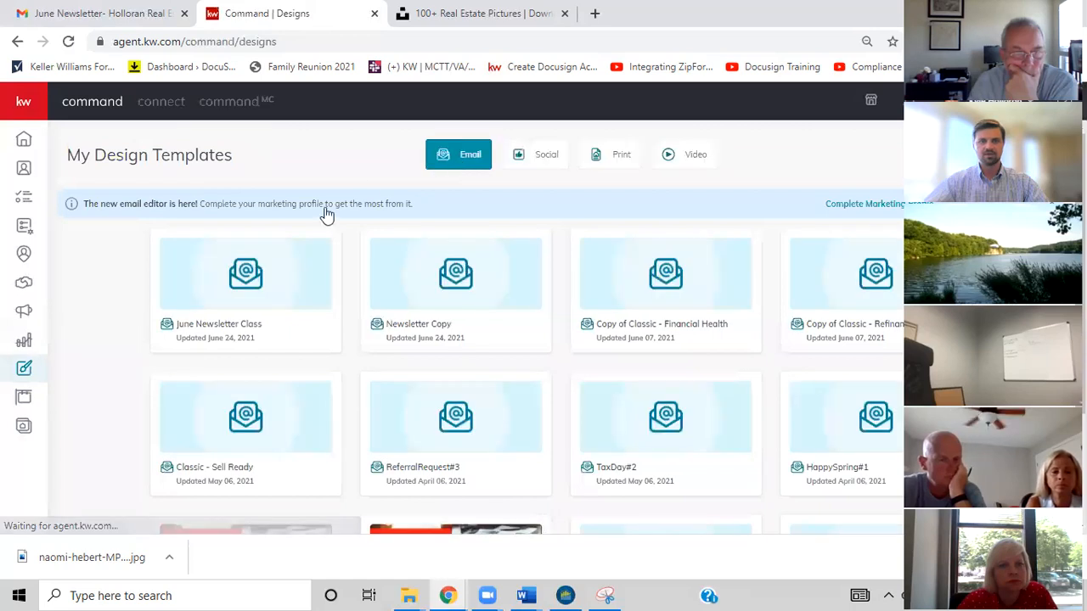
pyautogui.rightClick(259, 291)
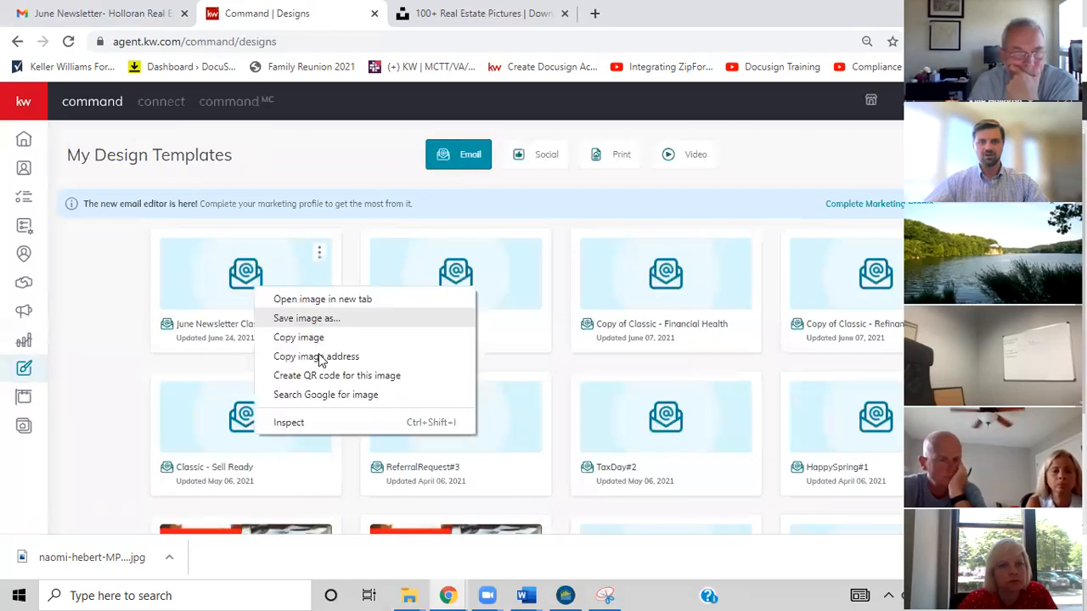
pyautogui.click(320, 254)
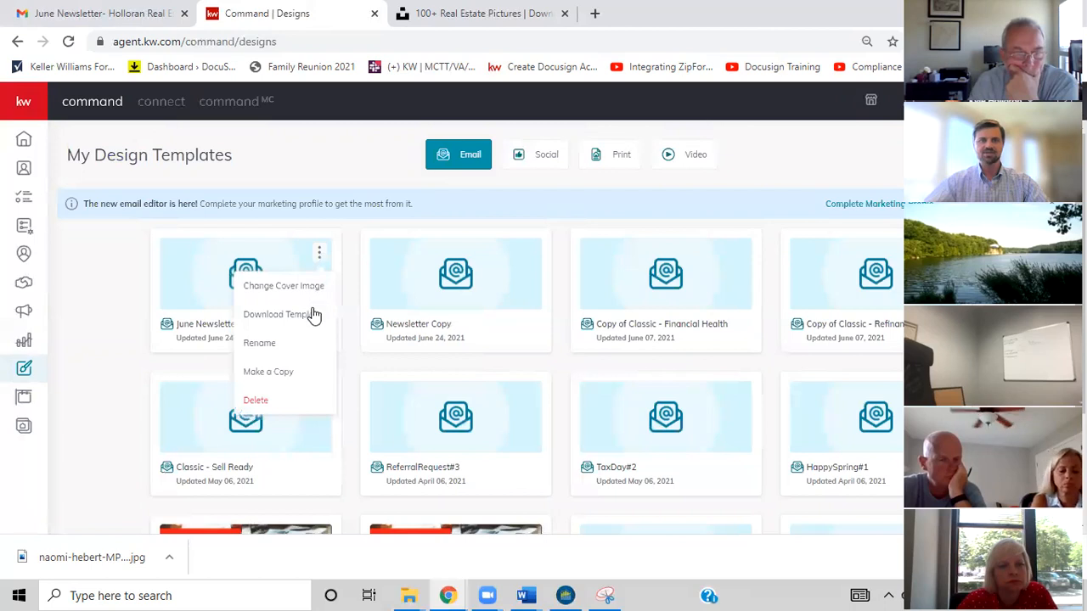
pyautogui.click(280, 372)
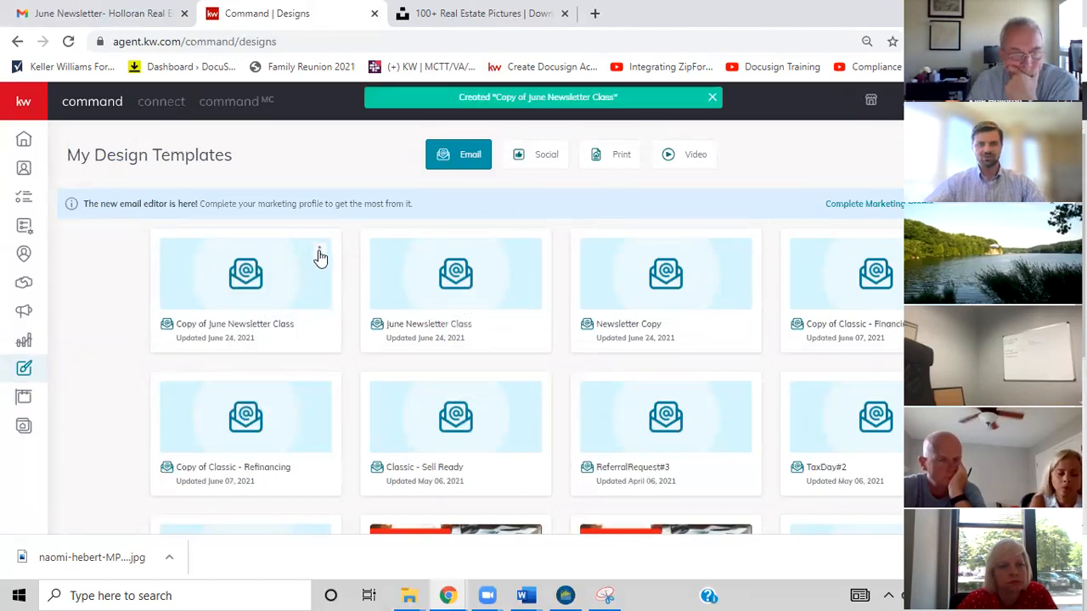
# Rename the copied email design as "July Newsletter Class"
pyautogui.click(318, 254)
pyautogui.click(263, 343)
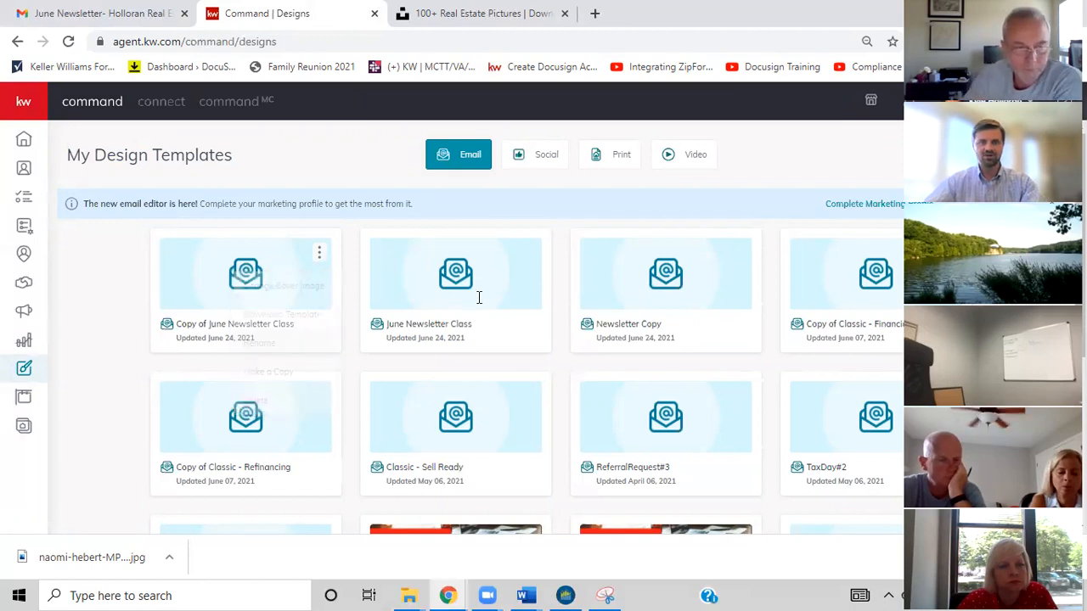
pyautogui.moveTo(488, 295); pyautogui.dragTo(292, 295)
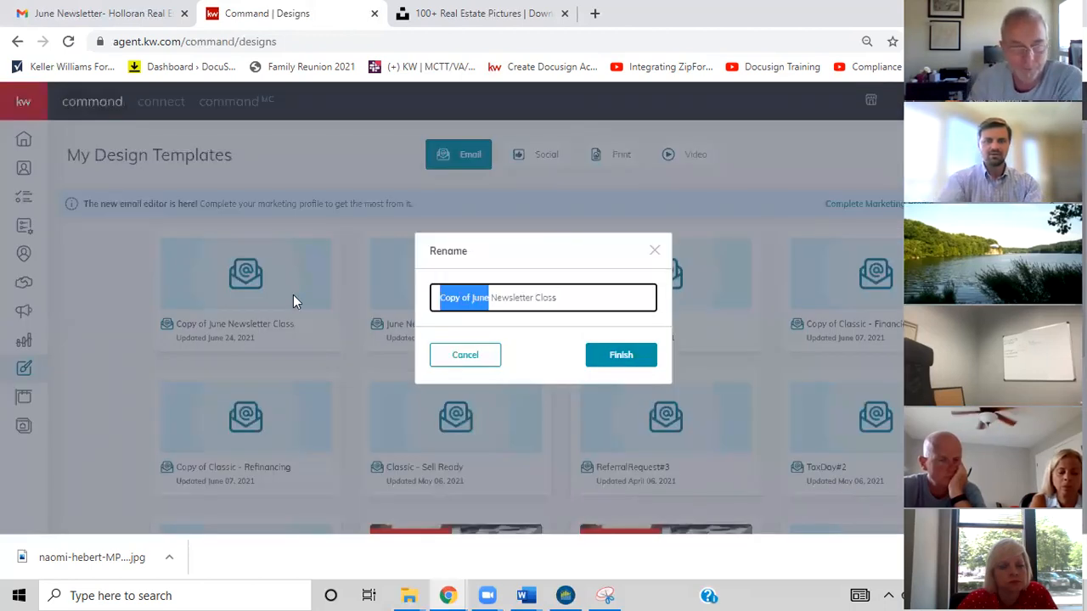
pyautogui.write('Jku')
pyautogui.press('BackSpace')
pyautogui.press('BackSpace')
pyautogui.write('uly')
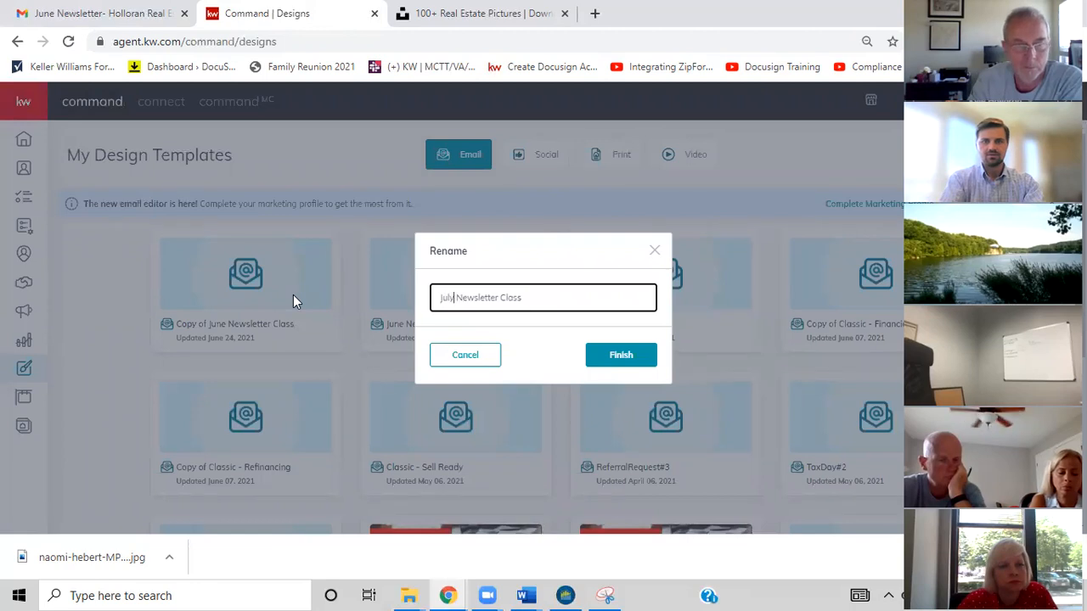
pyautogui.click(601, 356)
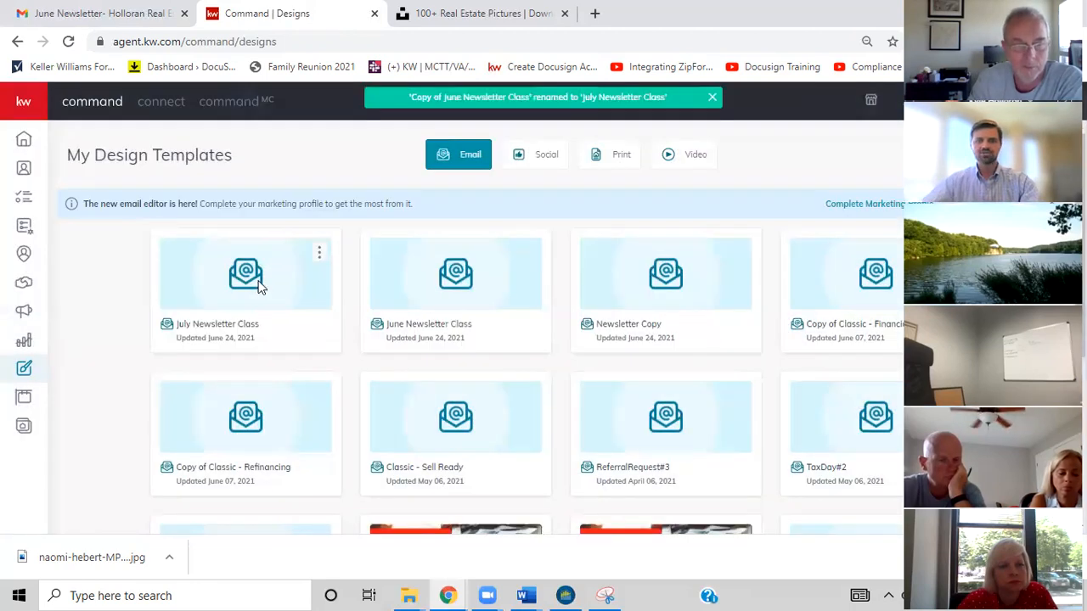
# Open the July Newsletter Class design in the editor and compare it with the received June newsletter in Gmail
pyautogui.click(260, 281)
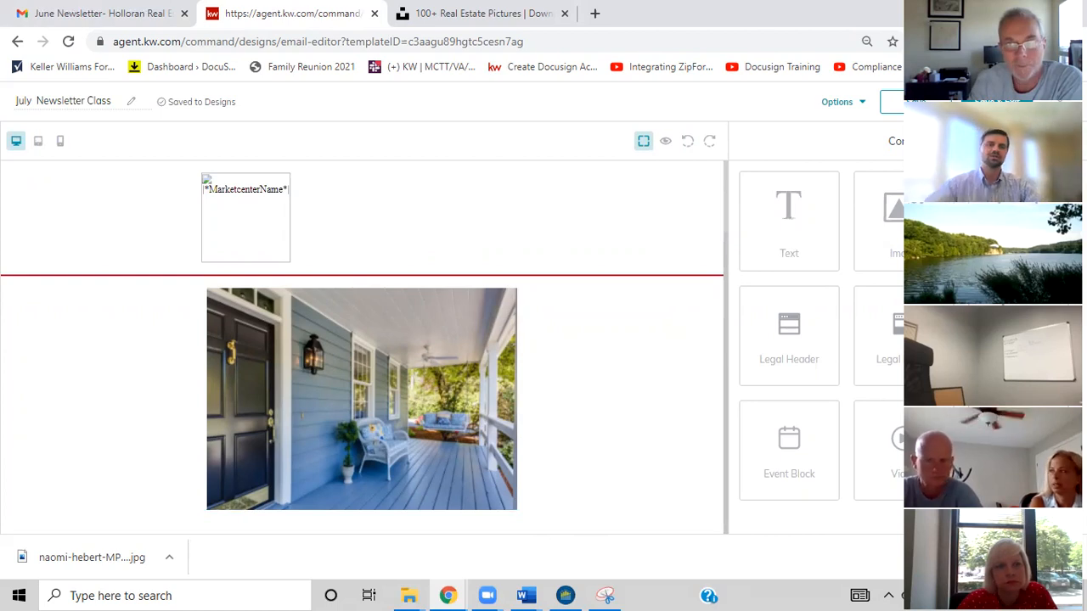
pyautogui.click(127, 12)
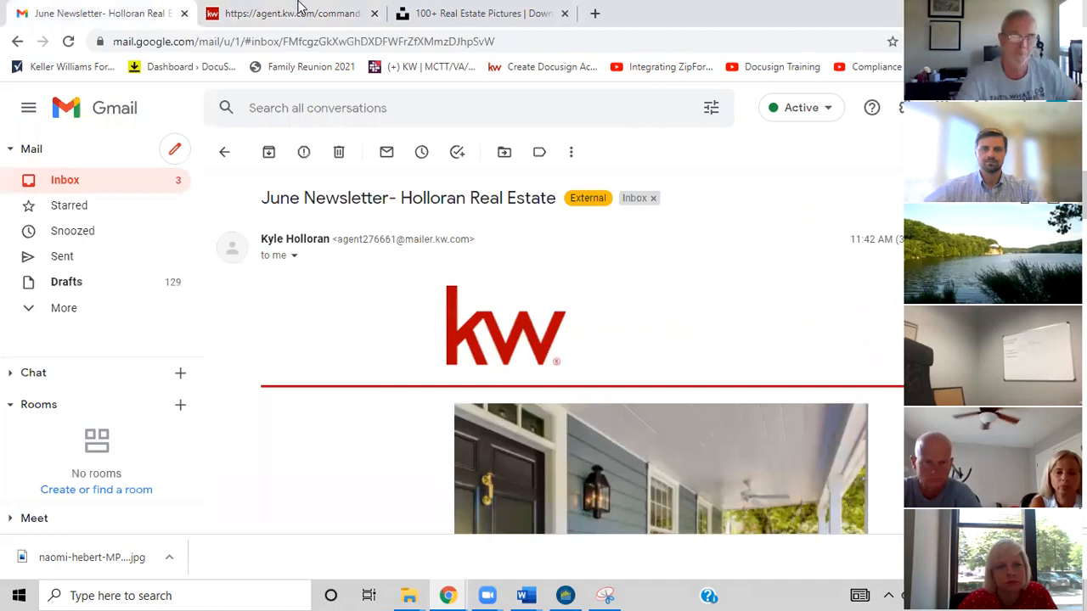
pyautogui.click(298, 12)
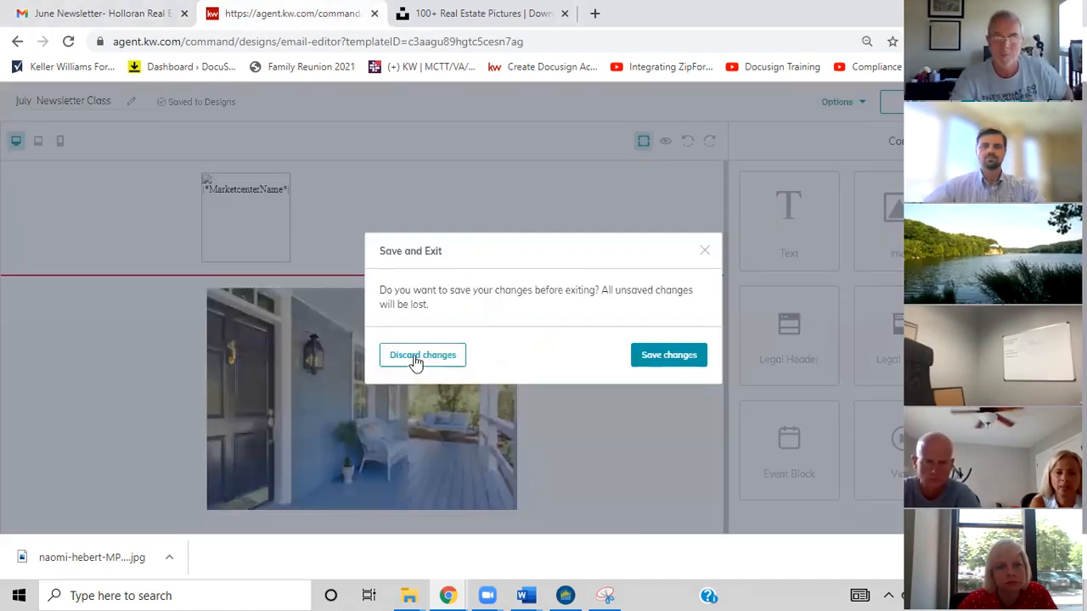
# Exit the July Newsletter Class editor without saving changes and go to the Campaigns dashboard
pyautogui.click(416, 360)
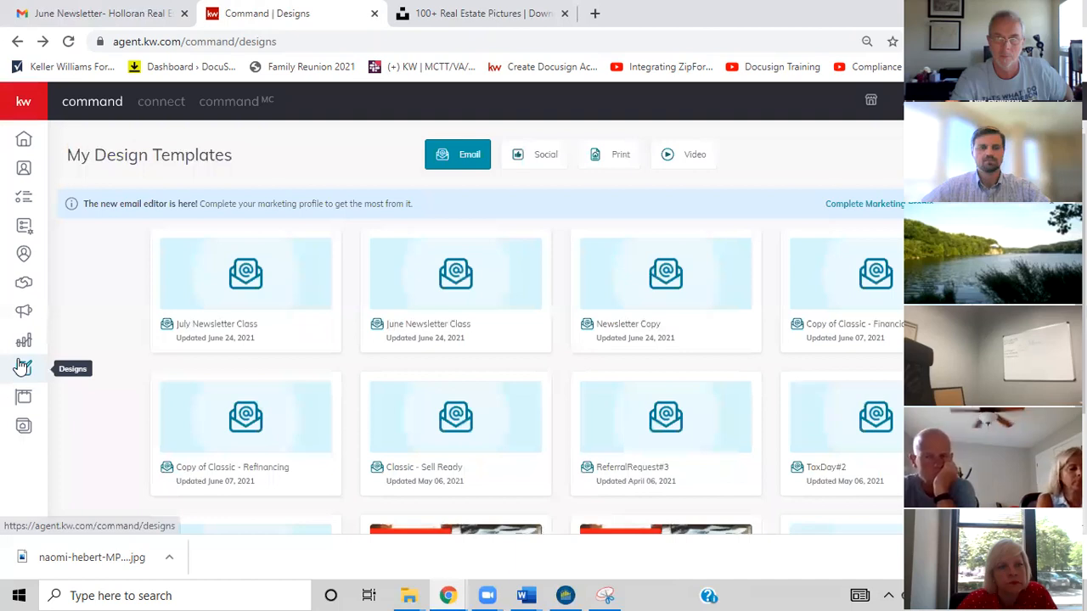
pyautogui.click(25, 314)
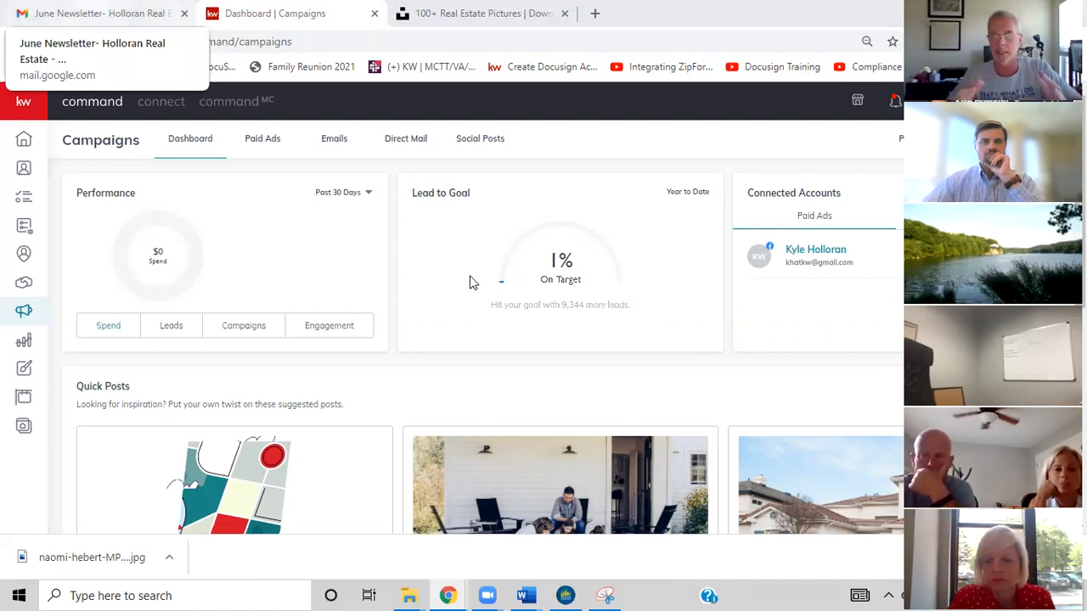
# Review the received June newsletter in Gmail from the Real Estate Stats video down to the brokerage footer
pyautogui.click(101, 13)
pyautogui.scroll(-10, 745, 370)
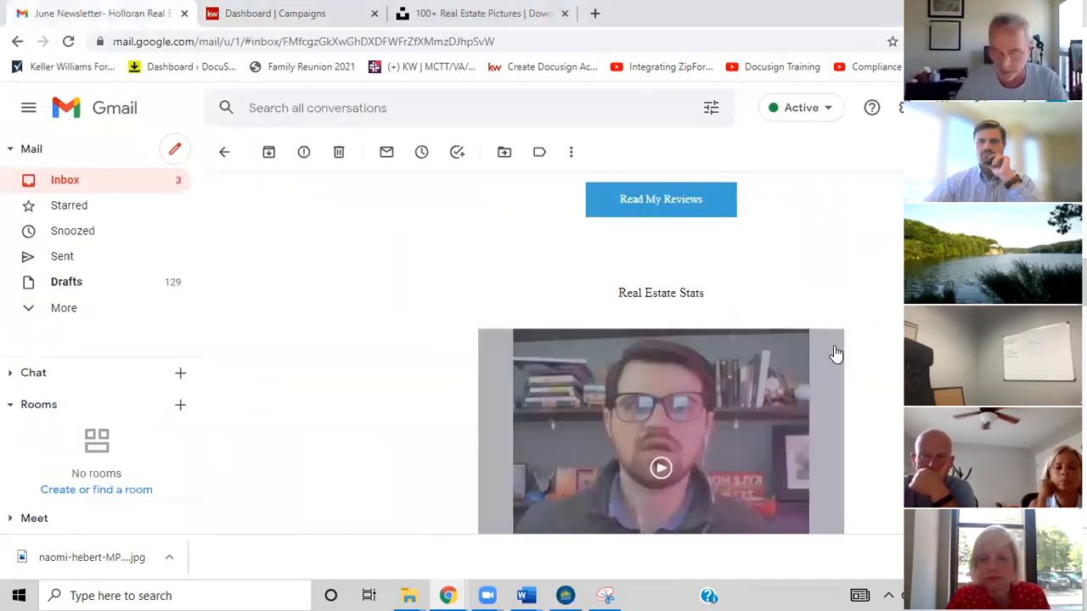
pyautogui.scroll(-3, 840, 354)
pyautogui.scroll(-3, 853, 356)
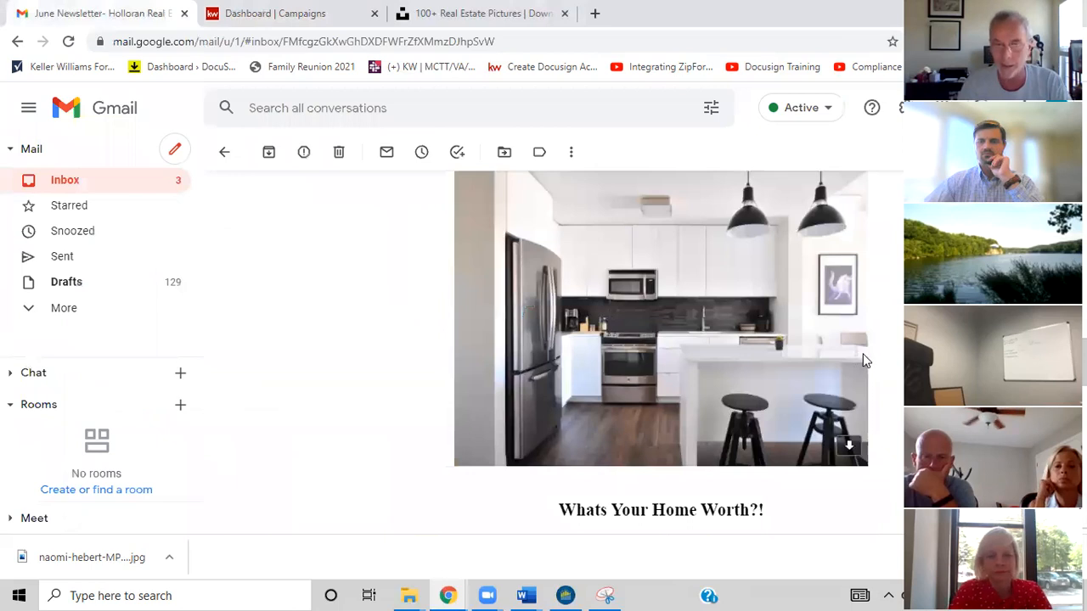
pyautogui.scroll(-3, 863, 361)
pyautogui.scroll(-3, 867, 364)
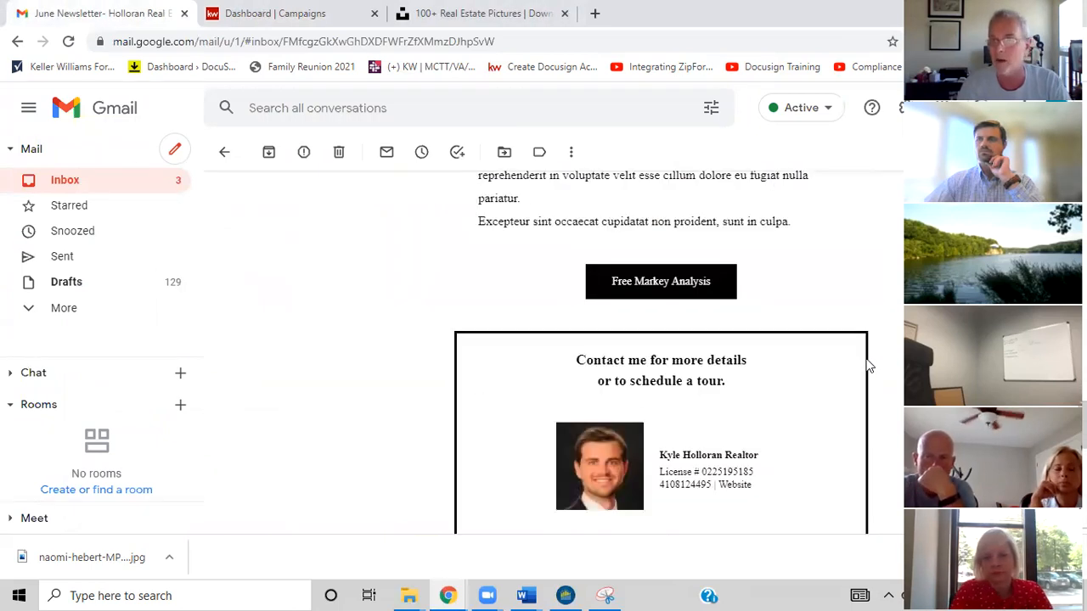
pyautogui.scroll(-2, 867, 365)
pyautogui.scroll(-3, 867, 366)
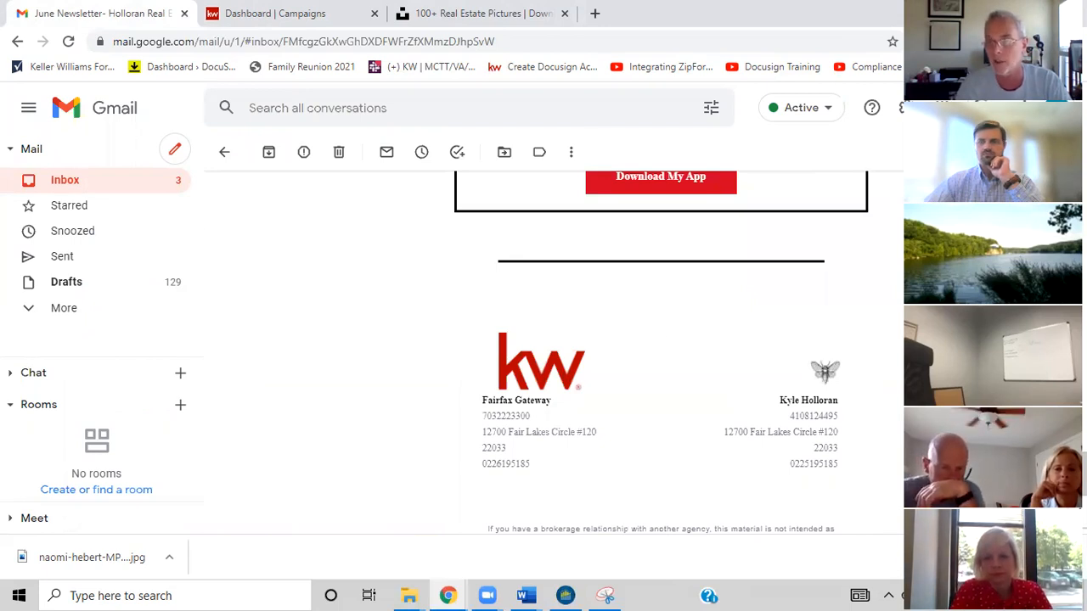
# Switch to the other Gmail account and examine the opening, testimonials link and team news of the Fulcrum "Summer, Summer, Summertime" newsletter
pyautogui.click(1056, 108)
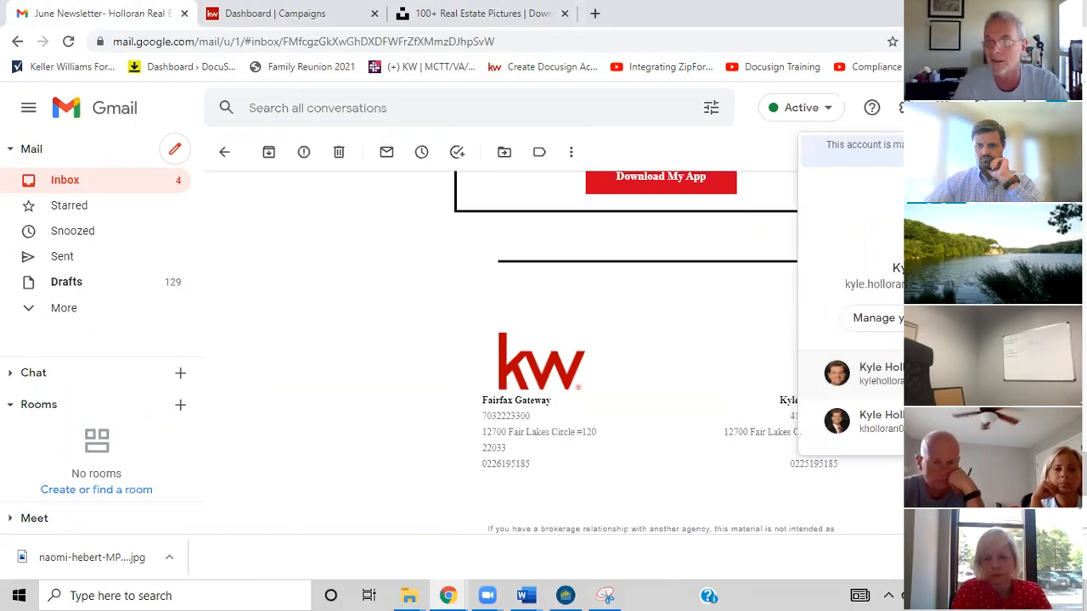
pyautogui.click(934, 371)
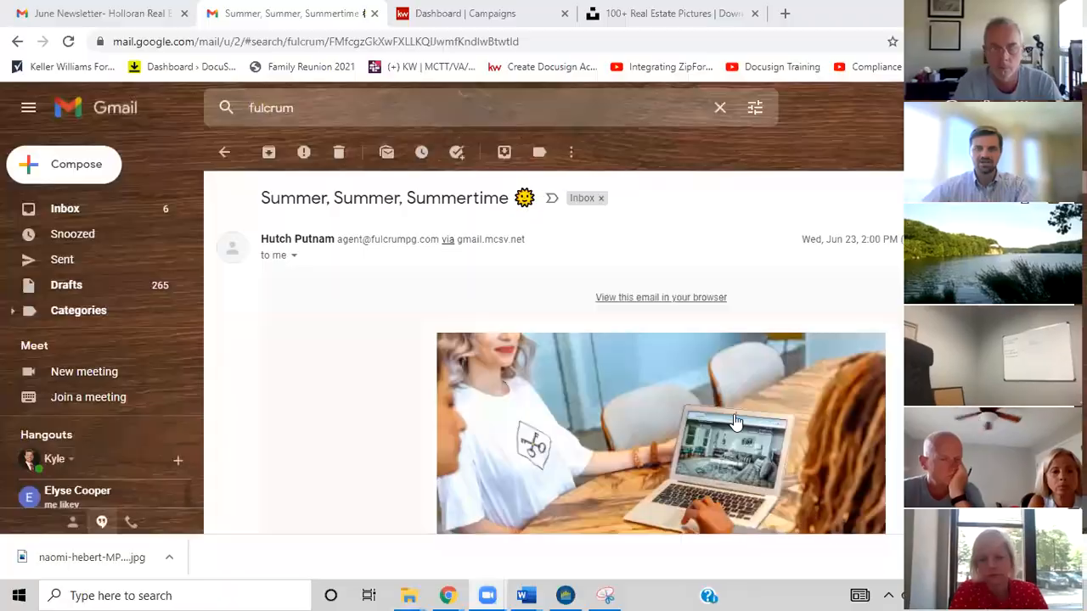
pyautogui.scroll(-3, 660, 340)
pyautogui.scroll(-1, 883, 303)
pyautogui.scroll(2, 856, 286)
pyautogui.scroll(-1, 798, 354)
pyautogui.scroll(-1, 798, 353)
pyautogui.scroll(2, 802, 365)
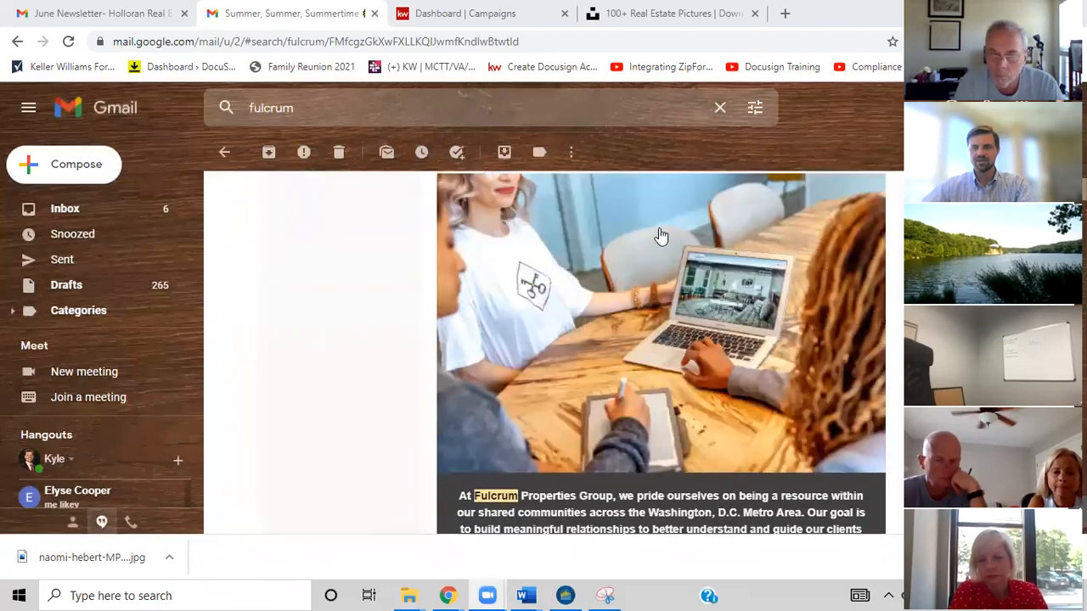
pyautogui.scroll(-1, 806, 382)
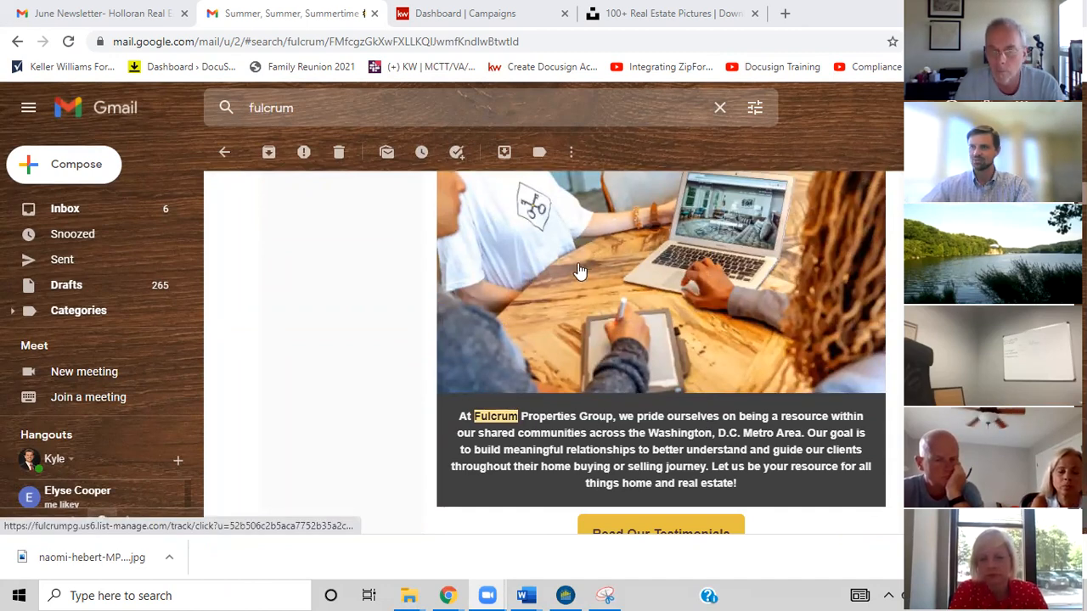
pyautogui.scroll(-5, 793, 305)
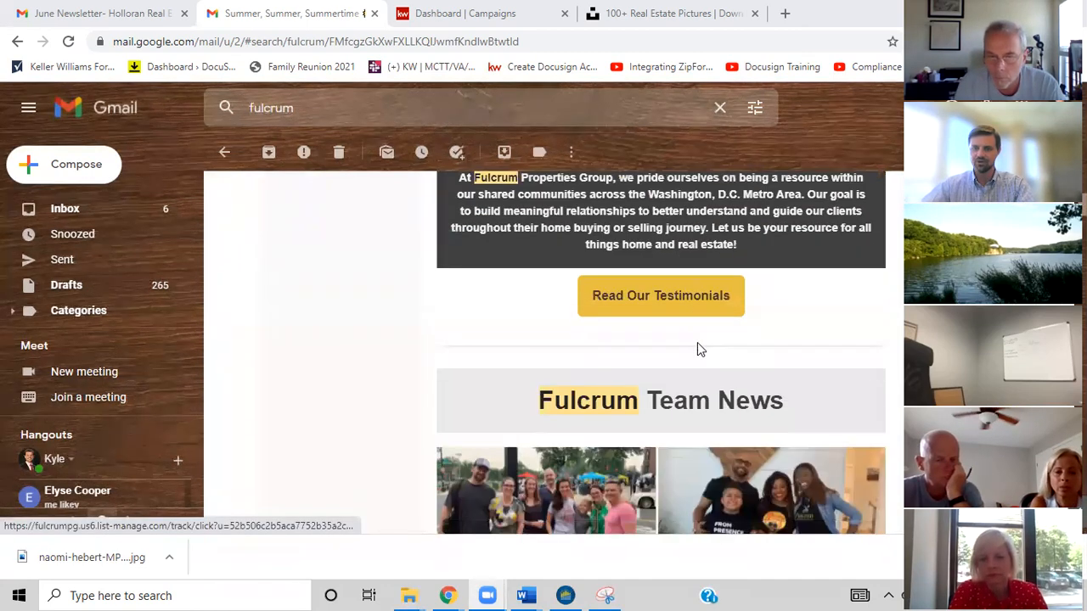
pyautogui.scroll(-1, 826, 311)
pyautogui.scroll(2, 776, 308)
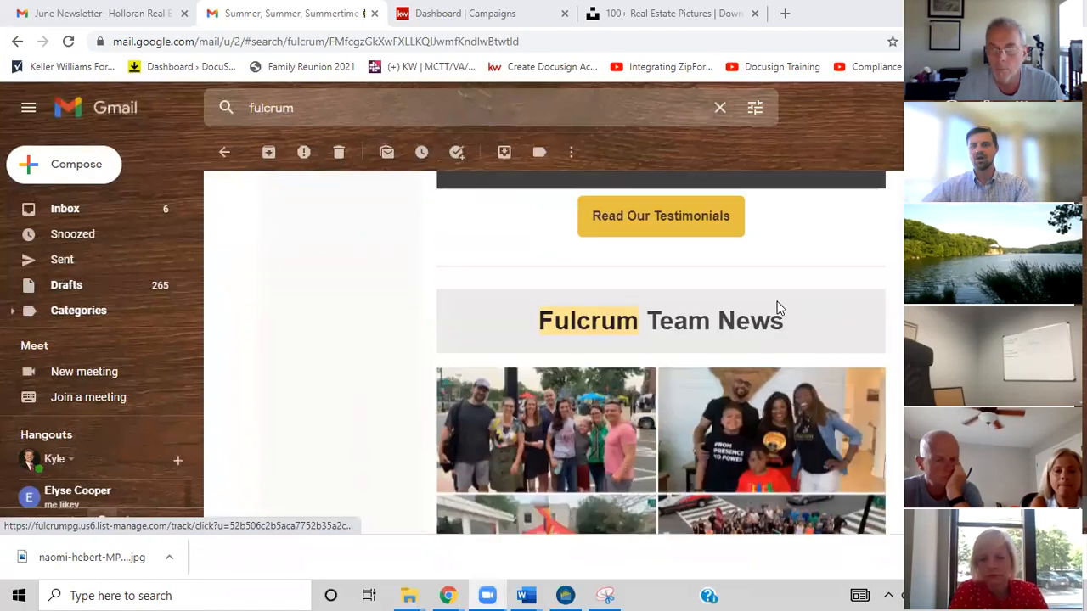
# Examine the Fulcrum newsletter's market update, home worth, seller consultation and listings sections, down to the office addresses
pyautogui.scroll(-7, 815, 317)
pyautogui.scroll(-10, 847, 327)
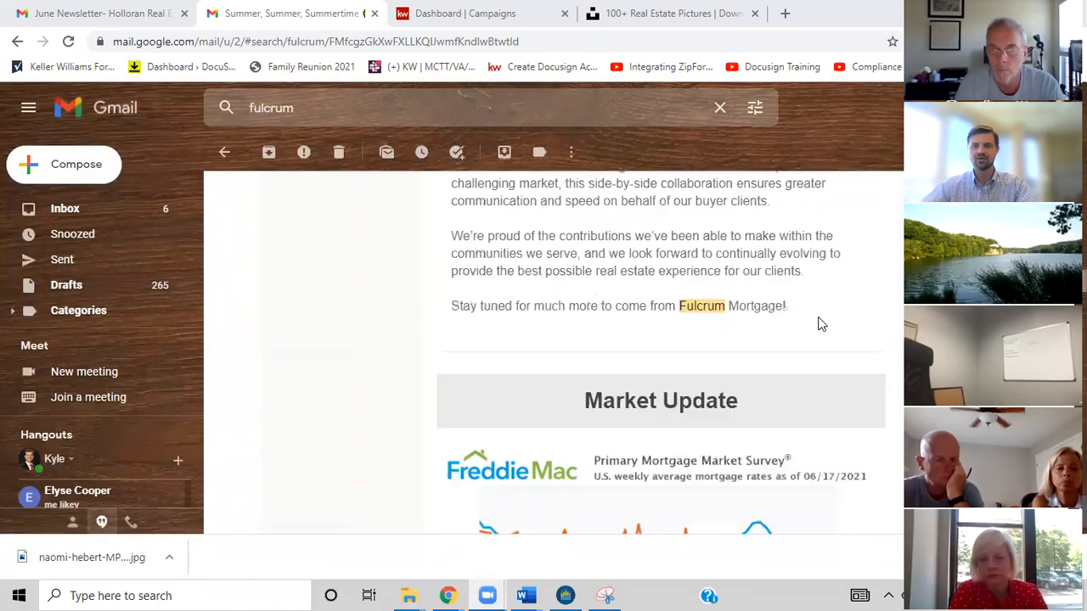
pyautogui.scroll(-10, 802, 366)
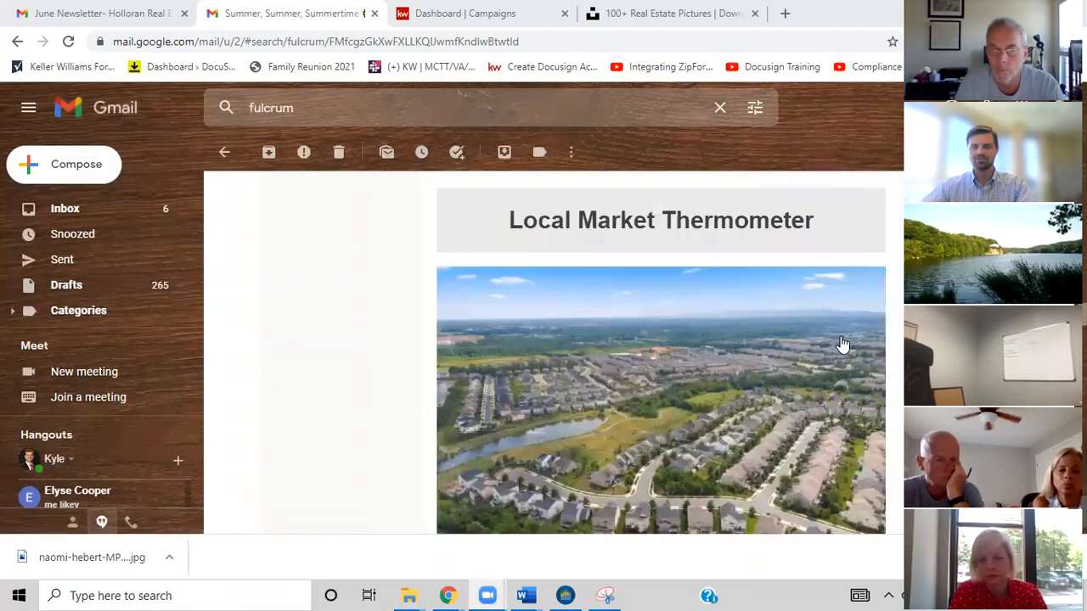
pyautogui.scroll(-5, 841, 335)
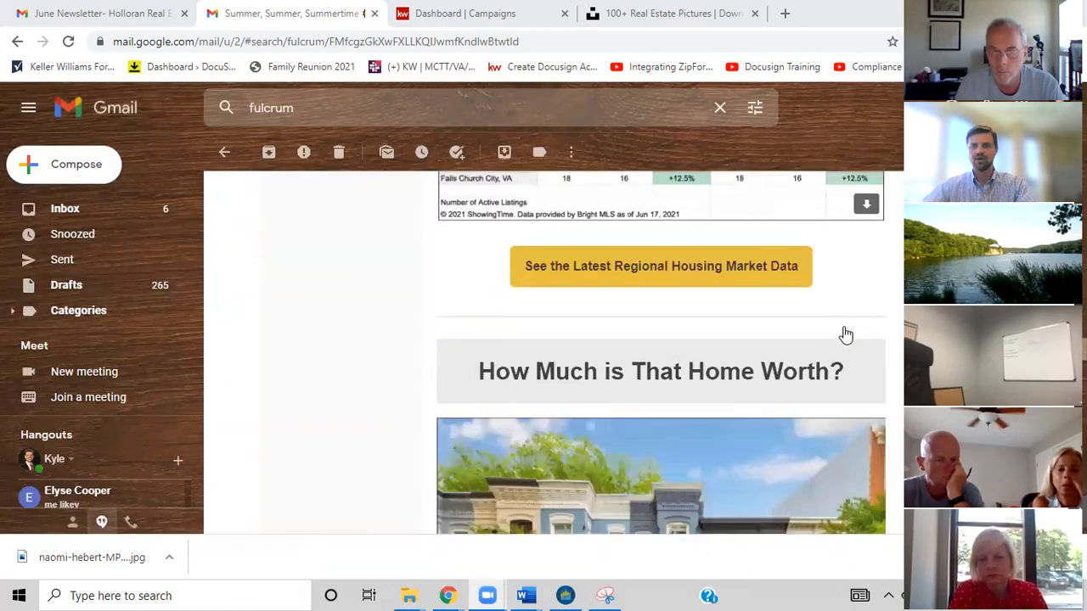
pyautogui.scroll(-5, 836, 331)
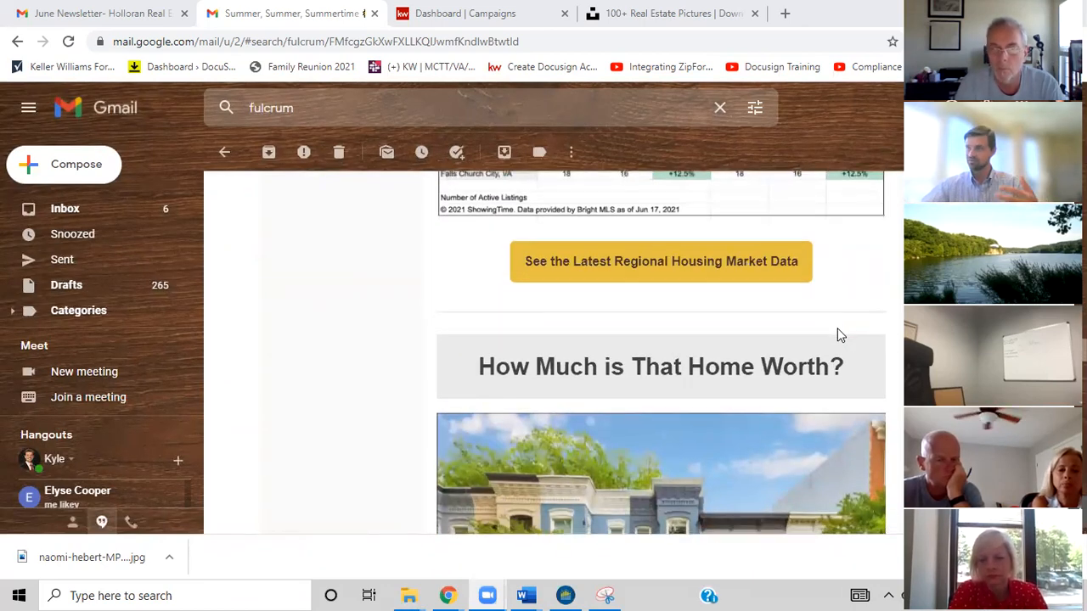
pyautogui.scroll(-7, 845, 333)
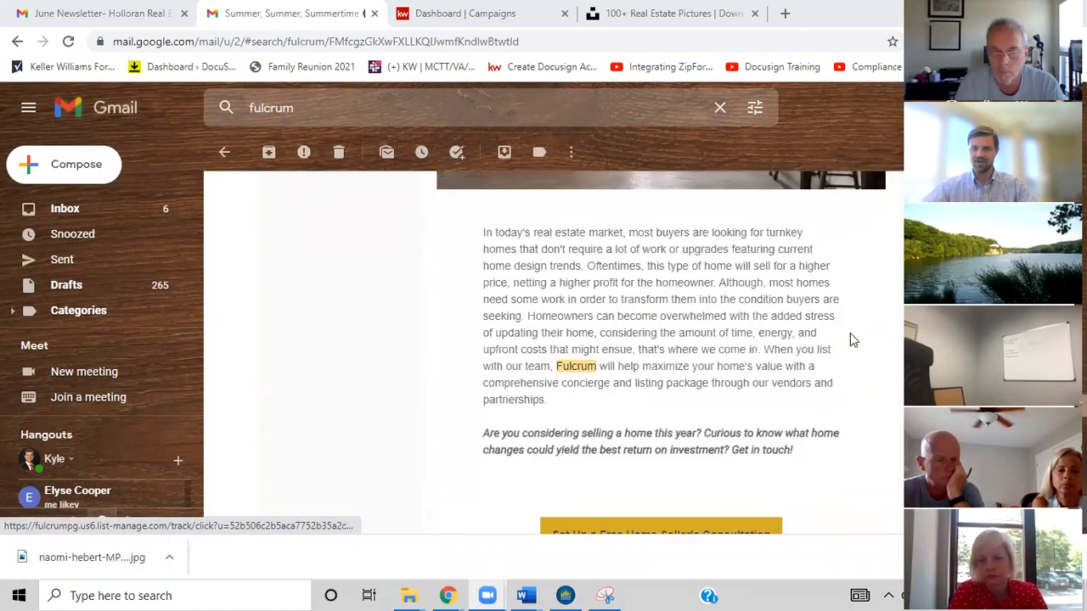
pyautogui.scroll(4, 850, 333)
pyautogui.scroll(-7, 727, 278)
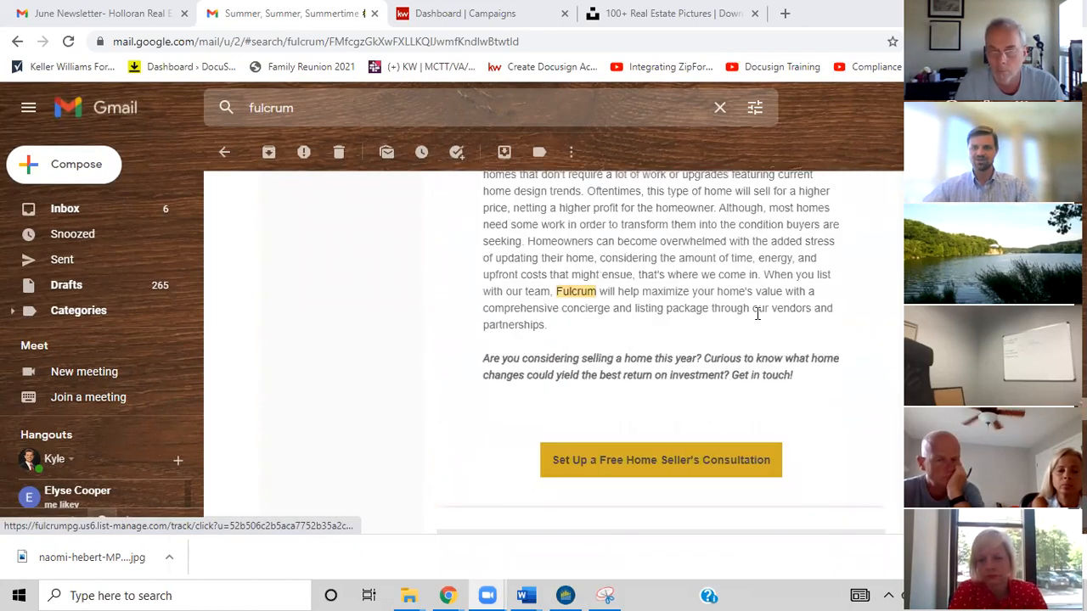
pyautogui.scroll(-6, 724, 283)
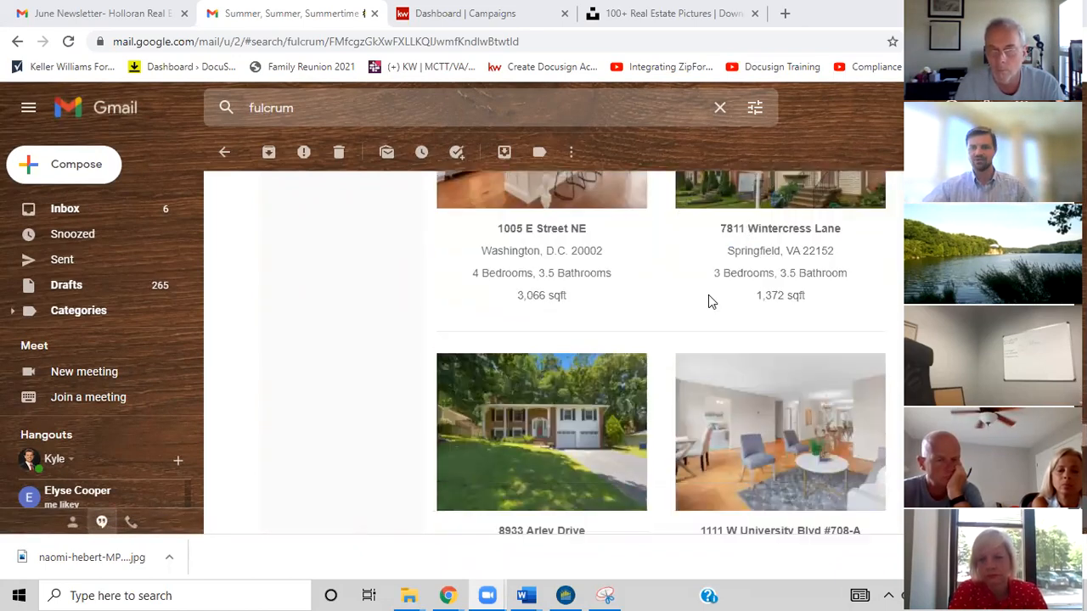
pyautogui.scroll(-10, 831, 371)
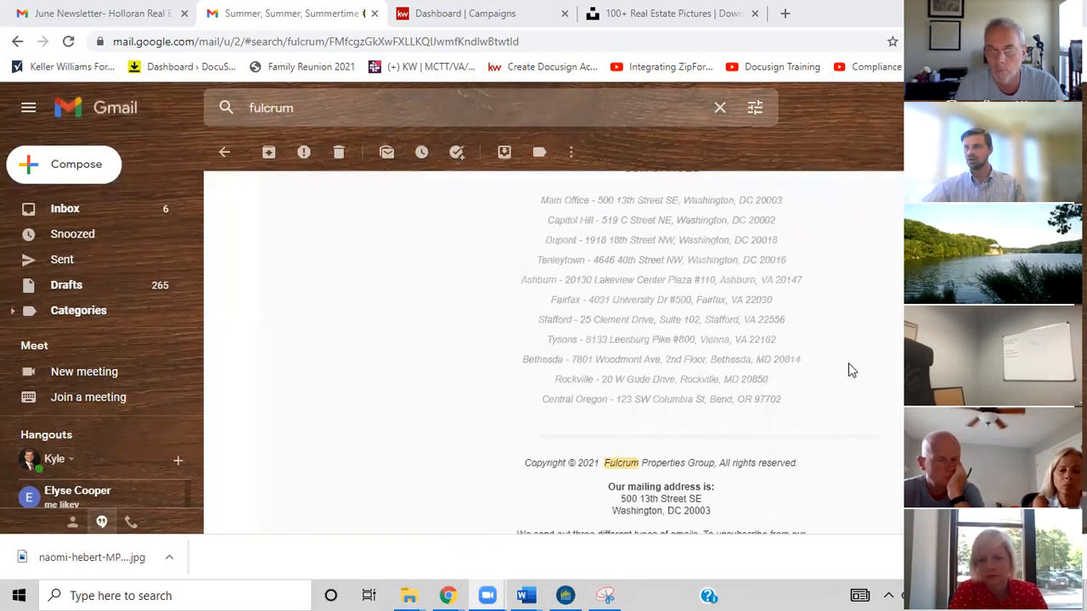
# Recheck the Fulcrum newsletter's mortgage announcement and the home worth section with the DC area housing prices article
pyautogui.scroll(20, 851, 370)
pyautogui.scroll(20, 866, 365)
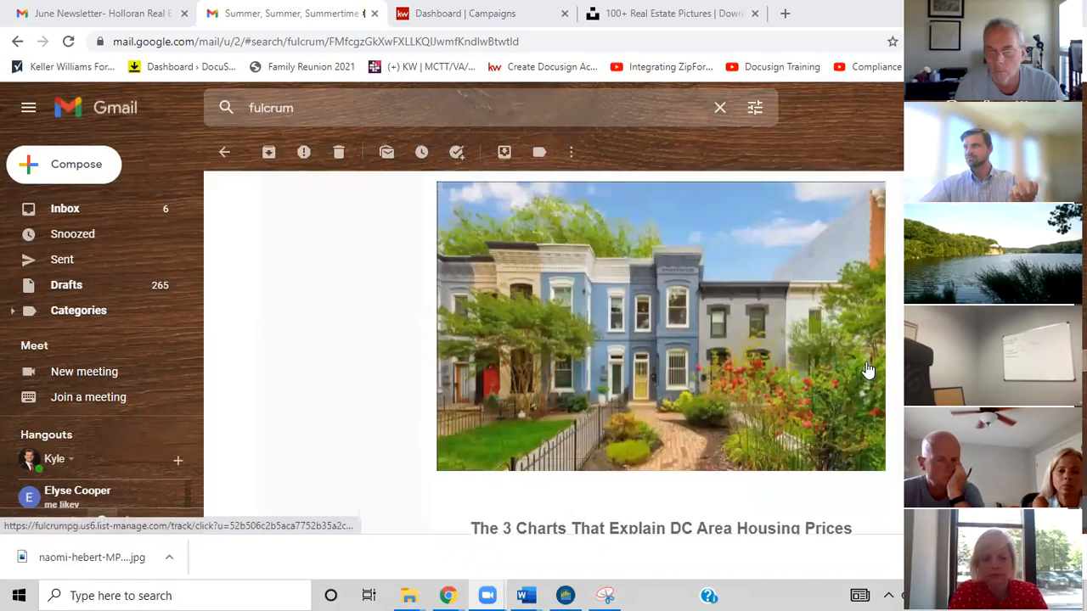
pyautogui.scroll(15, 862, 378)
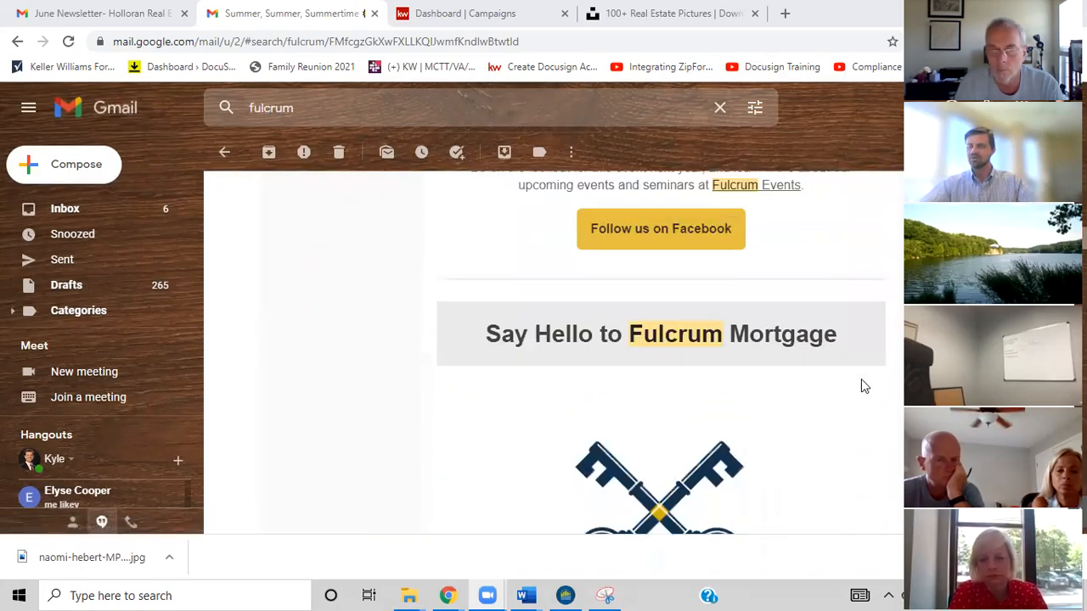
pyautogui.scroll(-10, 849, 369)
pyautogui.scroll(-15, 864, 365)
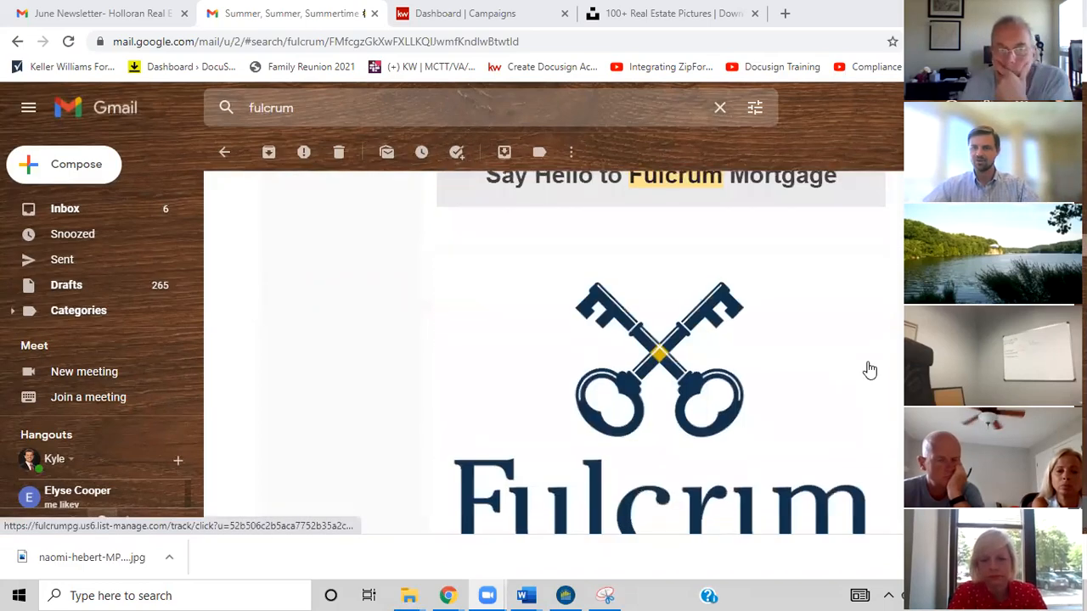
pyautogui.scroll(-15, 862, 378)
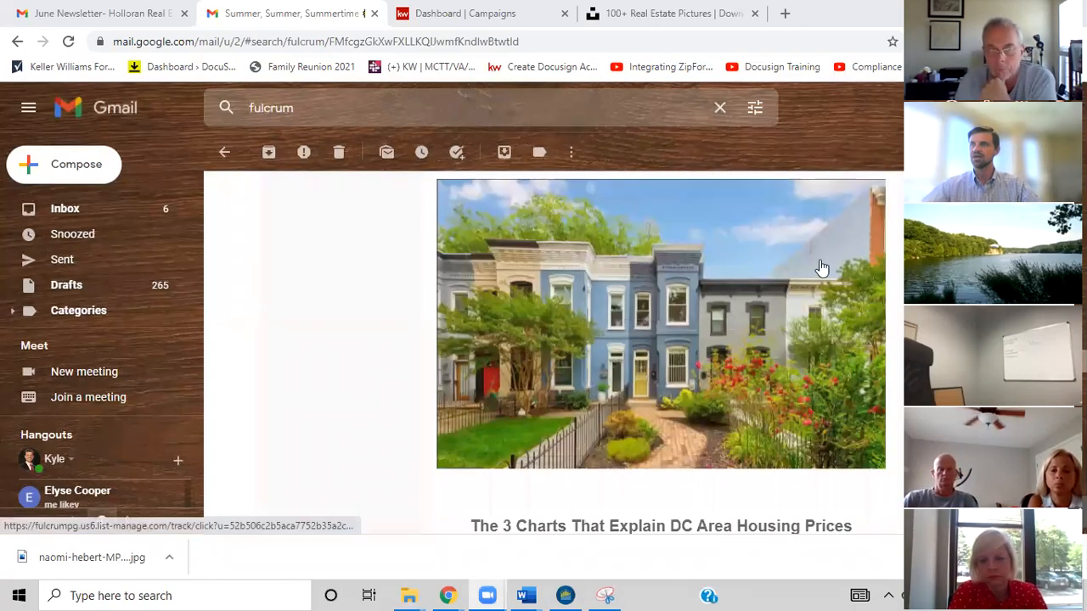
# Return to the received June newsletter and review its header, opening article, reviews button and Real Estate Stats video
pyautogui.click(97, 10)
pyautogui.scroll(10, 747, 416)
pyautogui.scroll(-9, 786, 428)
pyautogui.scroll(8, 787, 432)
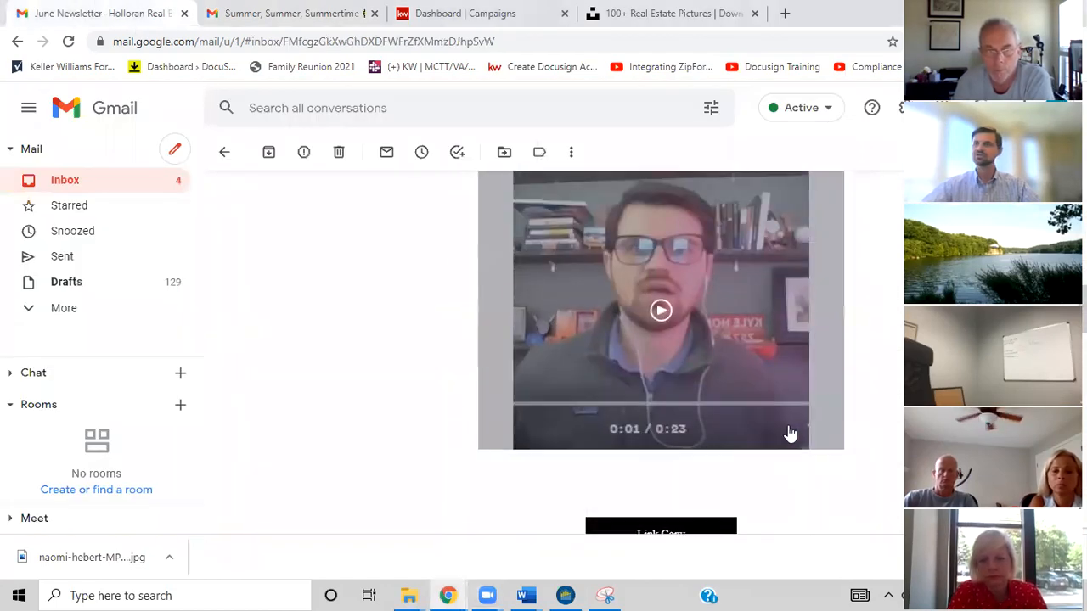
pyautogui.scroll(6, 791, 431)
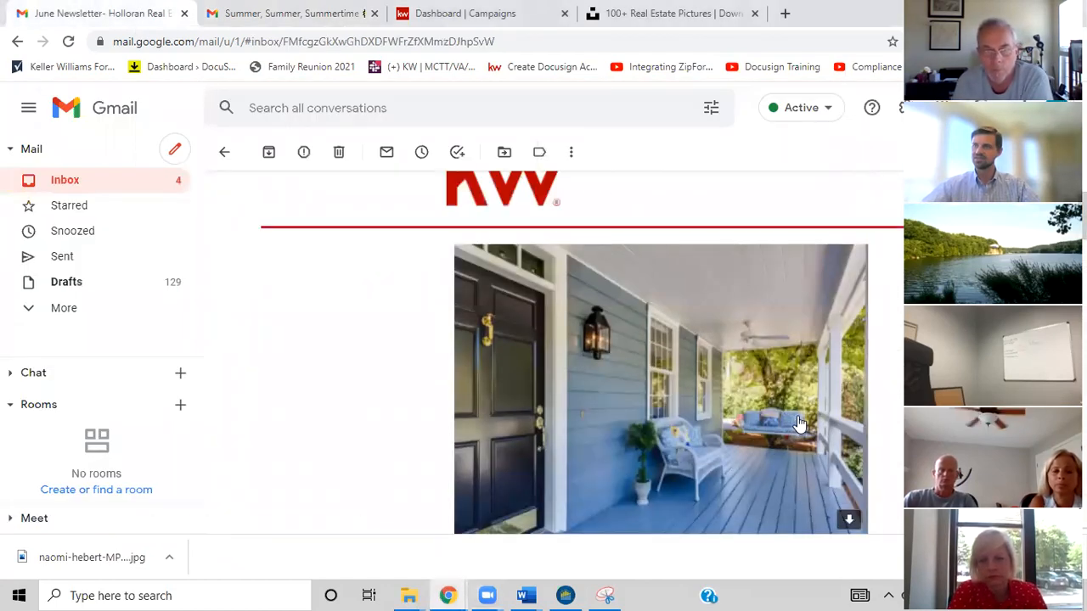
pyautogui.scroll(-4, 798, 419)
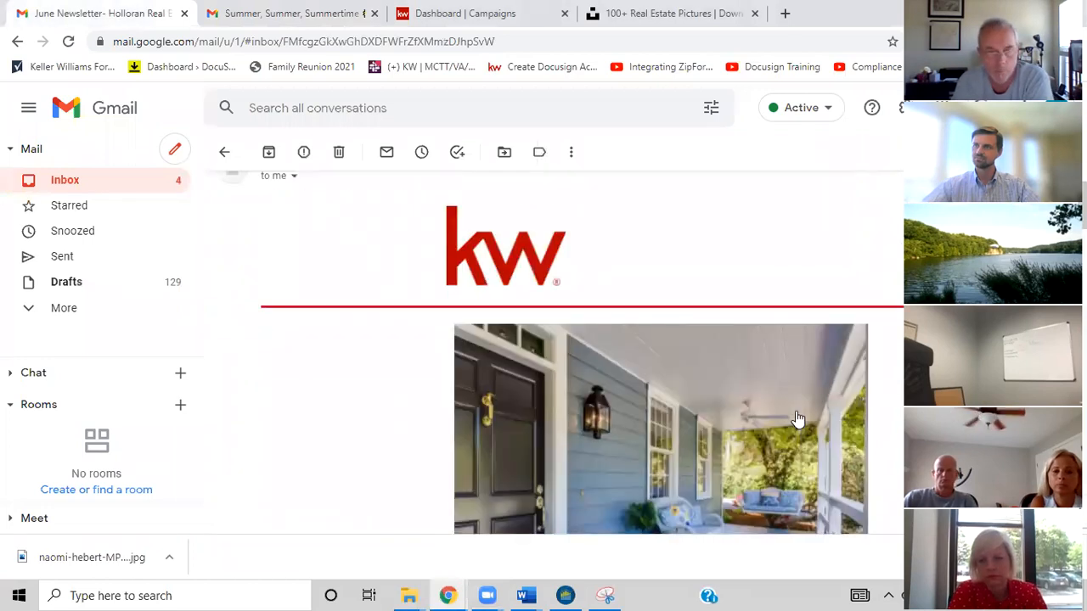
pyautogui.scroll(-1, 806, 418)
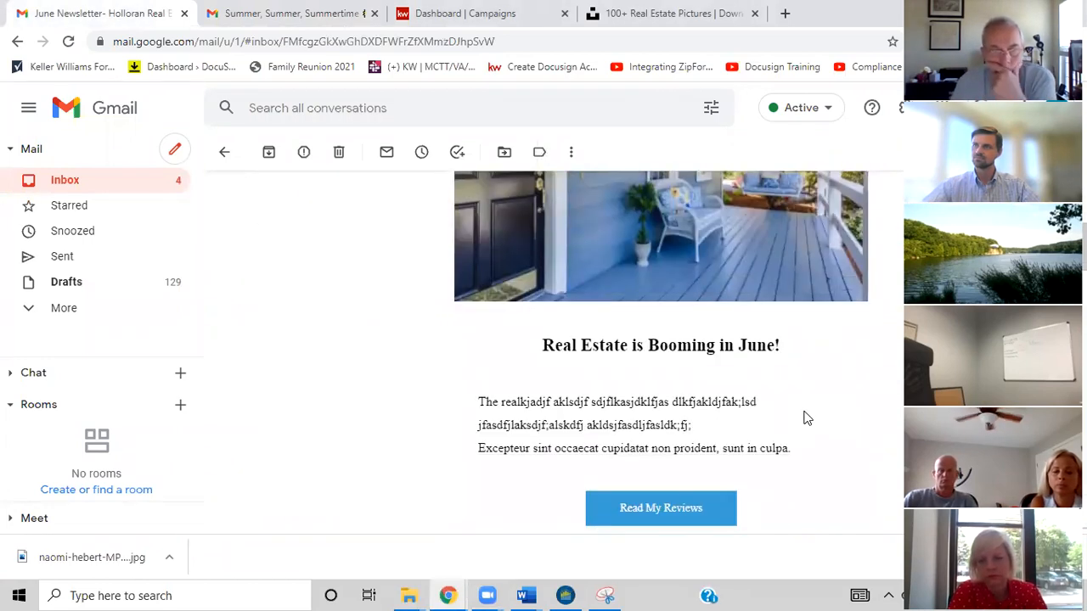
pyautogui.scroll(-2, 806, 419)
pyautogui.scroll(-2, 806, 418)
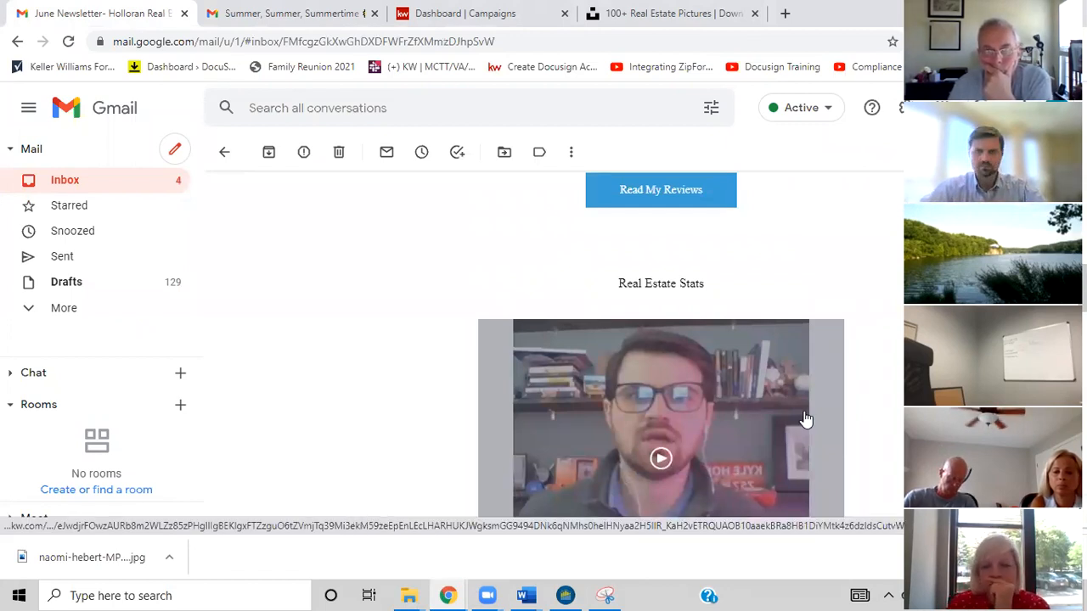
pyautogui.scroll(-2, 652, 329)
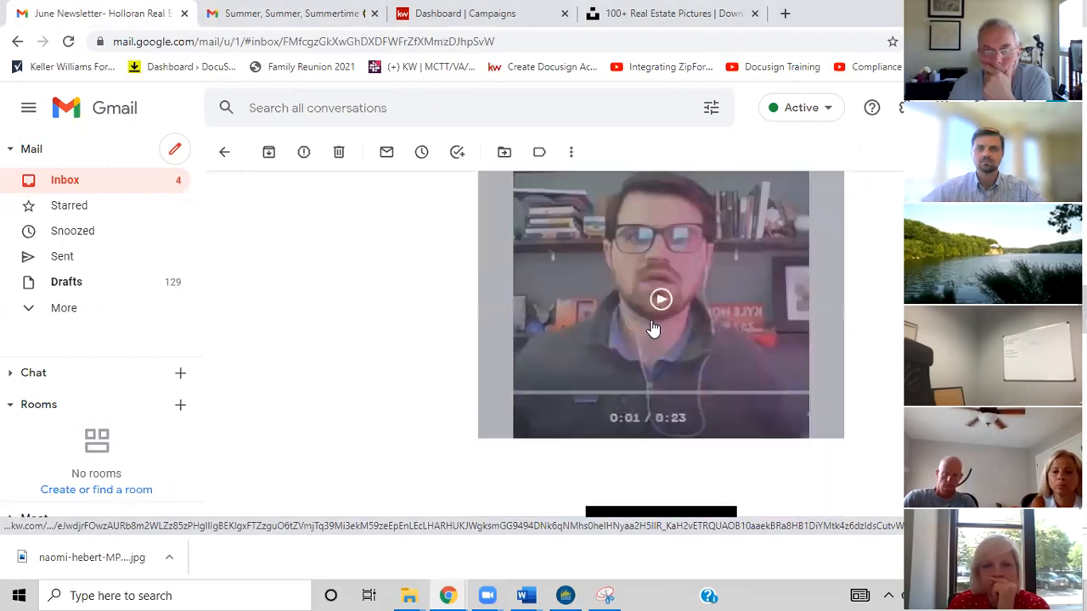
pyautogui.scroll(-3, 760, 364)
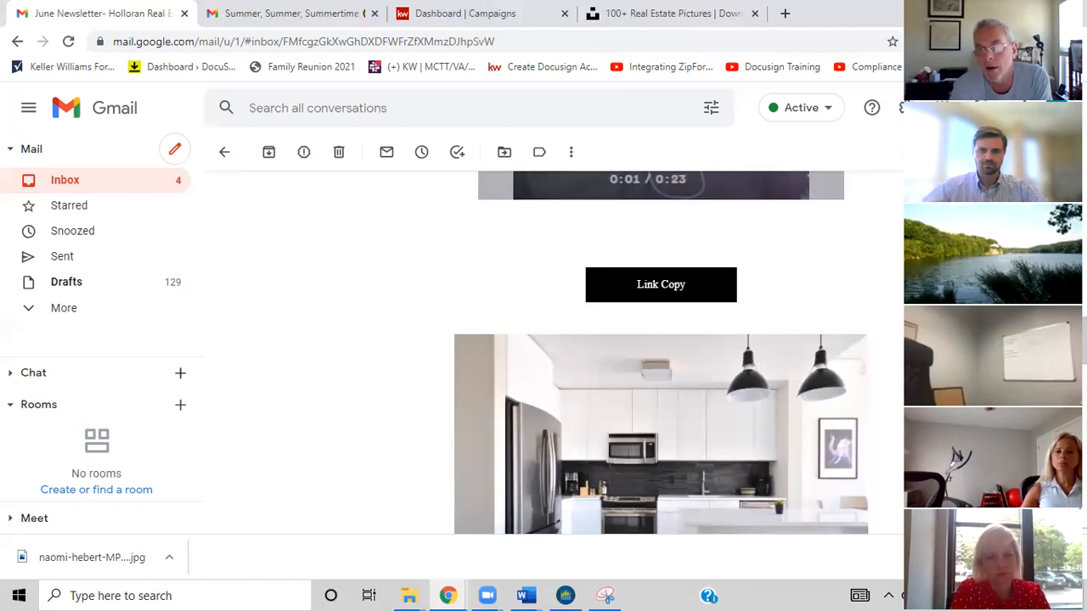
# Check the June newsletter's app download button and brokerage footer, and return to its video block
pyautogui.scroll(-8, 465, 337)
pyautogui.scroll(-5, 465, 337)
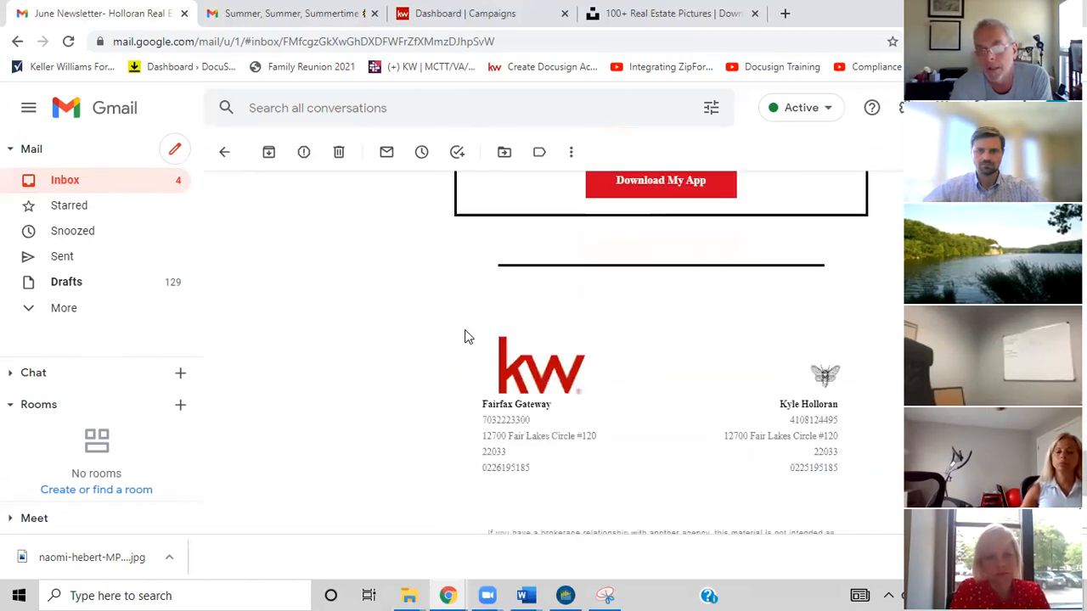
pyautogui.scroll(6, 470, 338)
pyautogui.scroll(10, 476, 337)
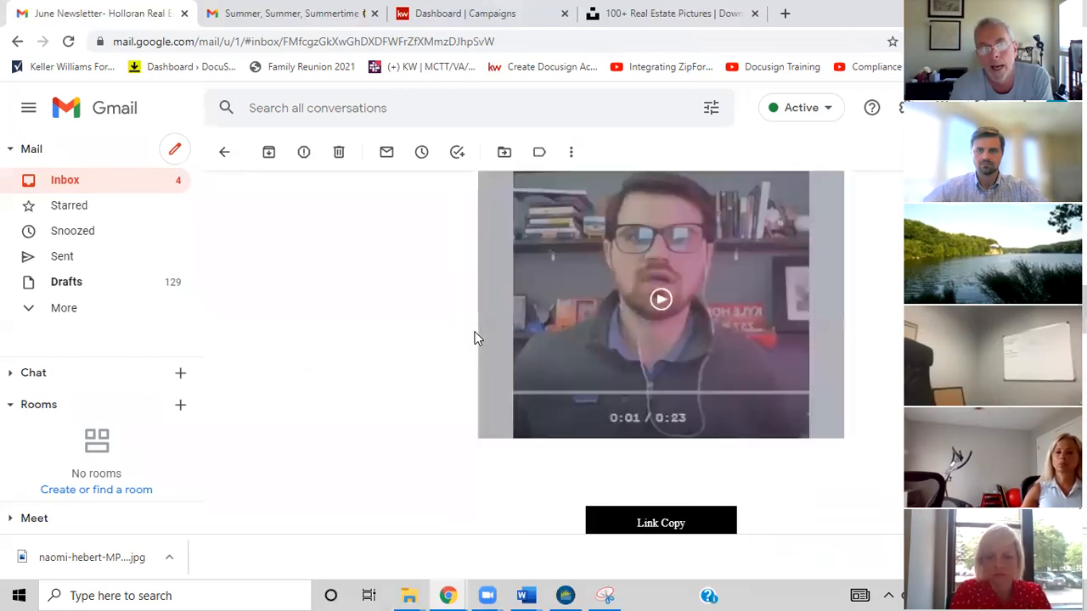
# Open the agent's kw.com website in a new tab and review its mortgage page down to the calculator and the Keller Covered section
pyautogui.click(786, 14)
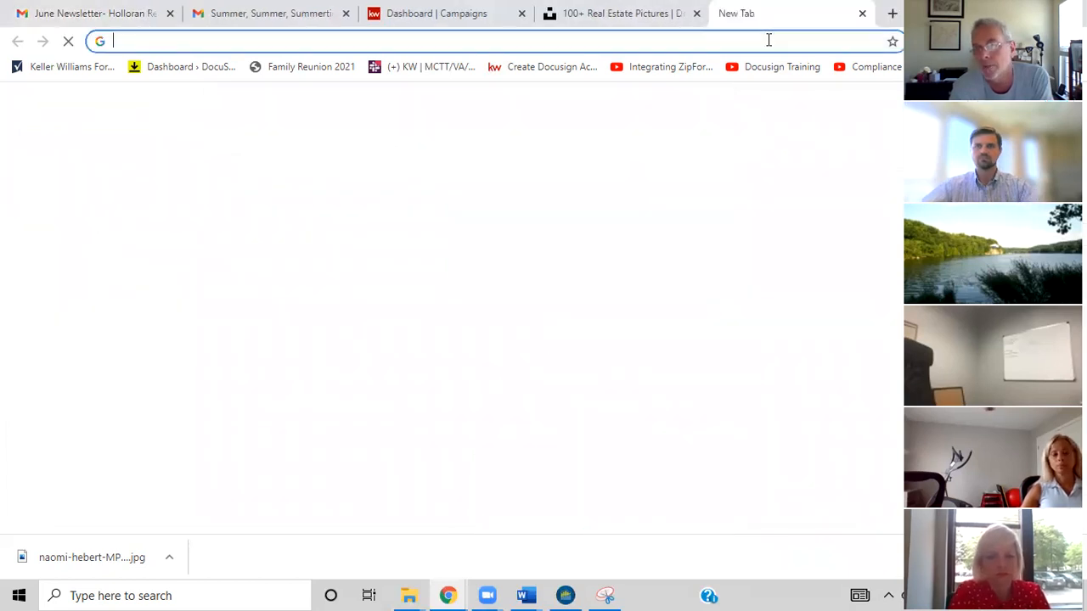
pyautogui.write('kyle')
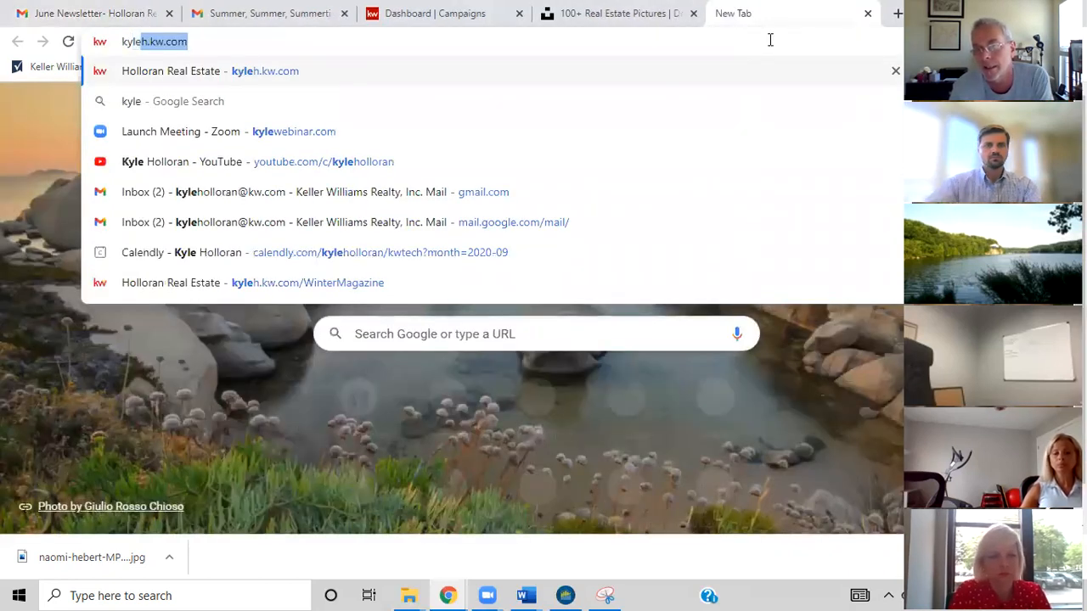
pyautogui.press('Return')
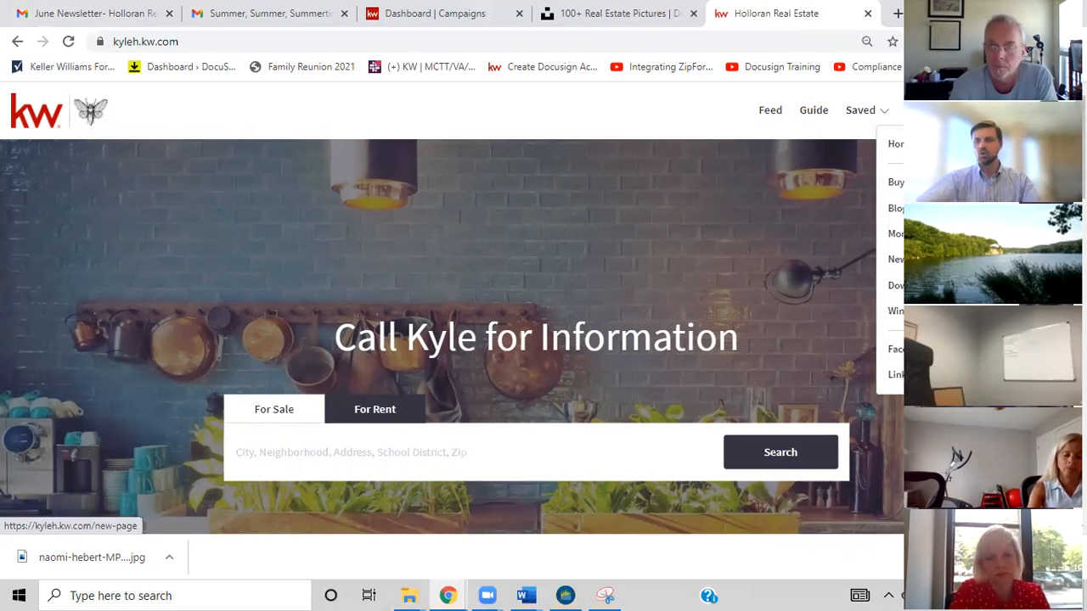
pyautogui.click(895, 233)
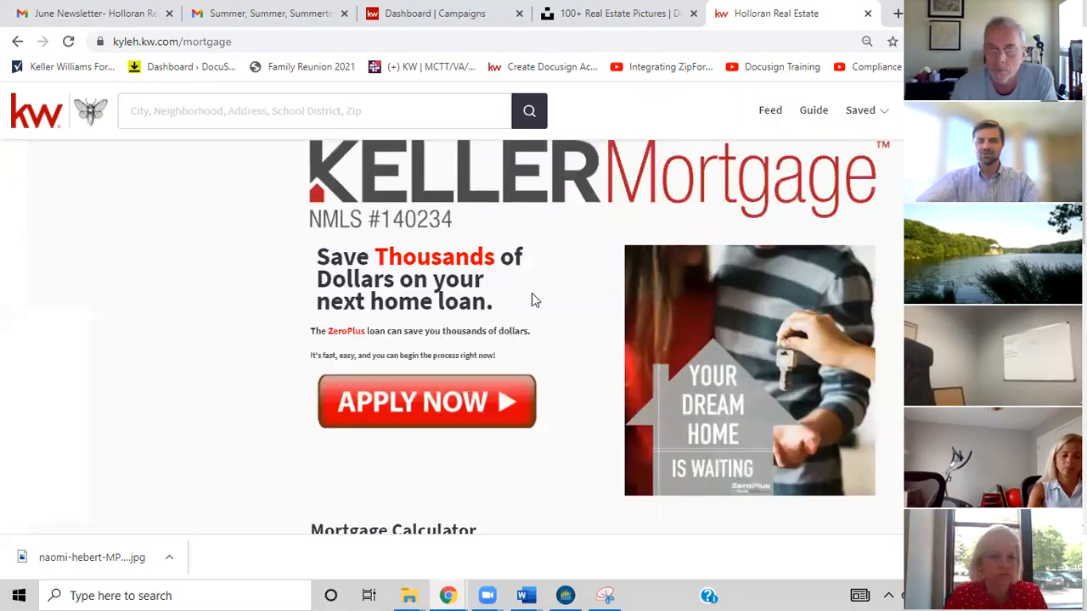
pyautogui.scroll(-3, 531, 293)
pyautogui.scroll(-3, 526, 302)
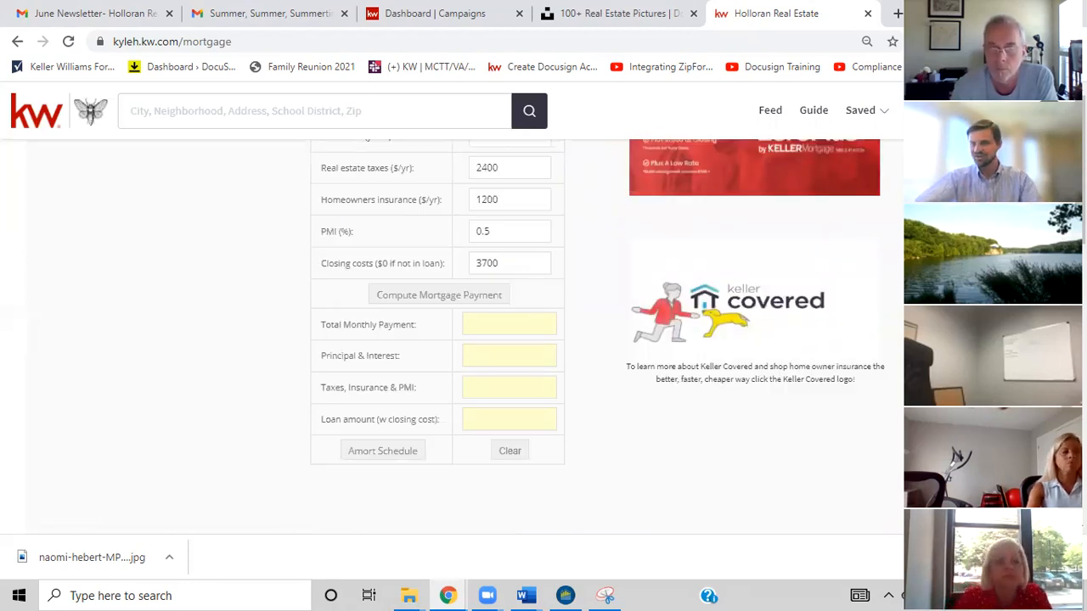
# Open the website's buyer guide page and leaf through "Your Guide to Homeownership" up to the "Getting to Know the Neighborhood" spread
pyautogui.click(890, 202)
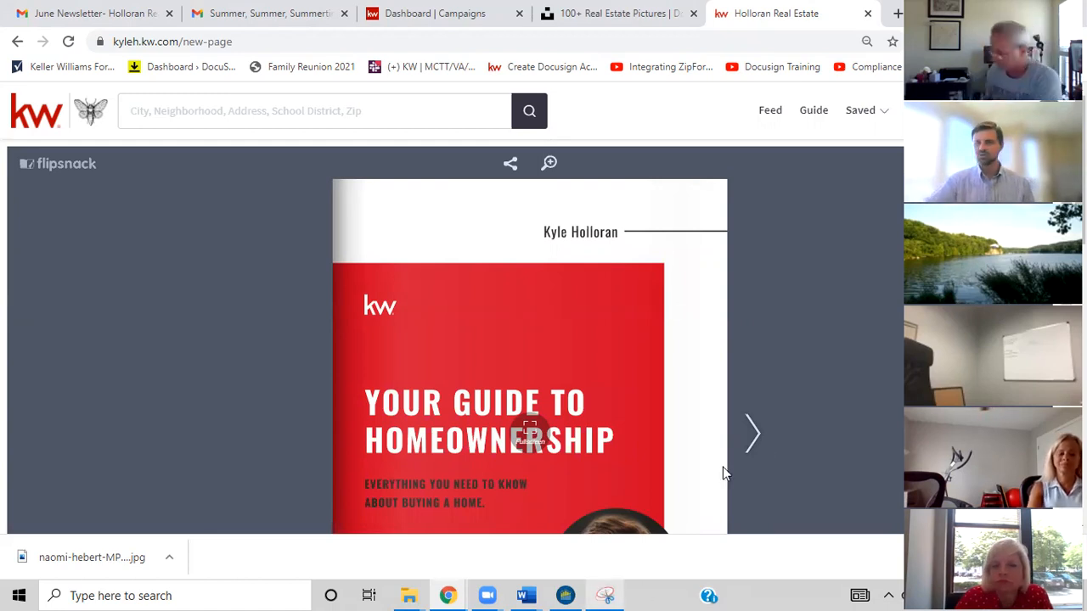
pyautogui.scroll(-2, 790, 389)
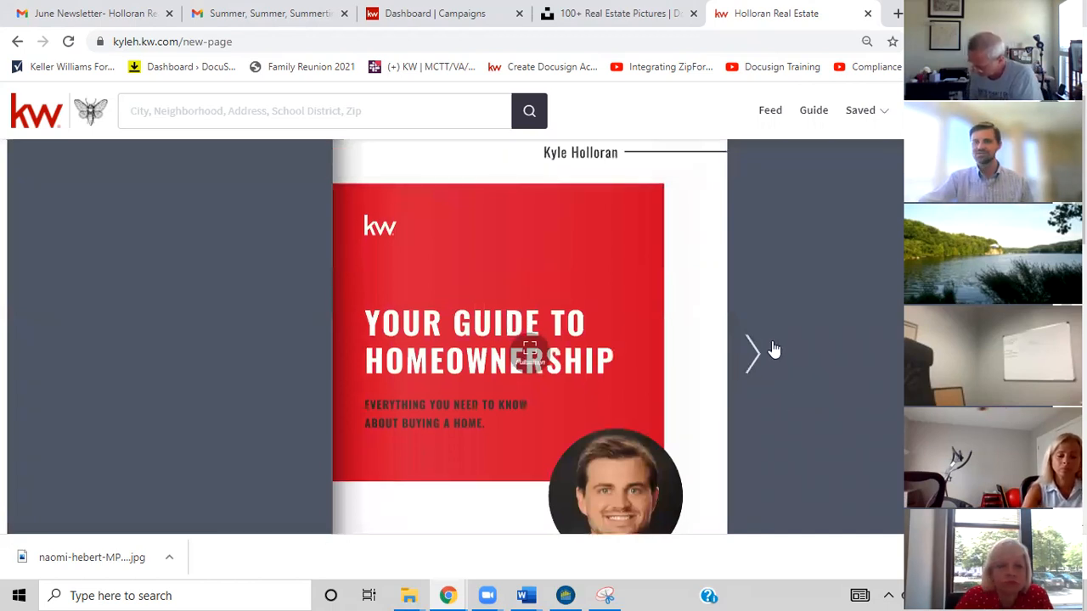
pyautogui.click(755, 355)
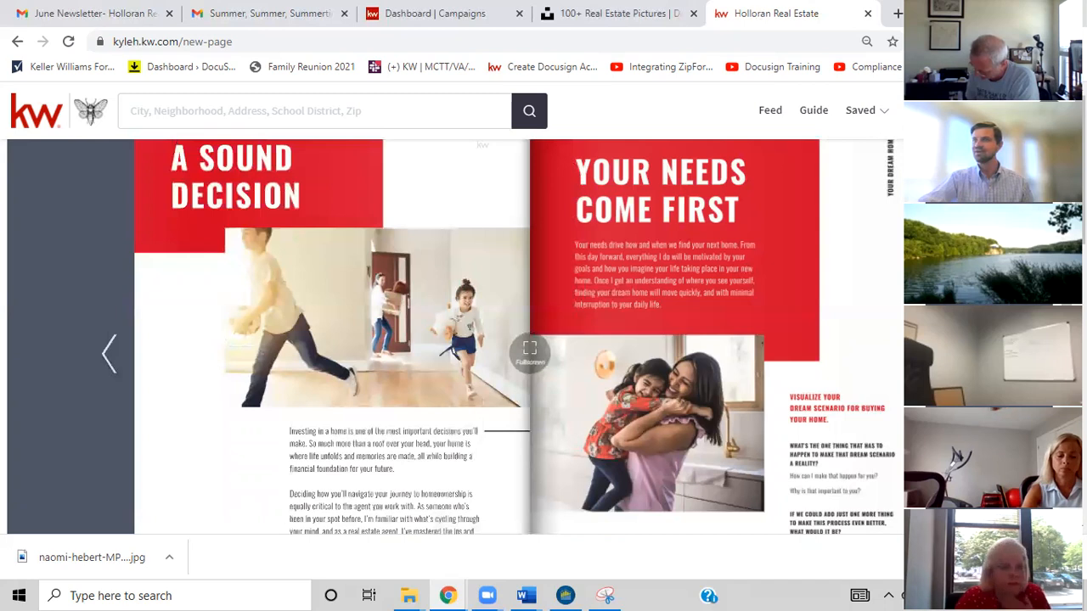
pyautogui.press('Right')
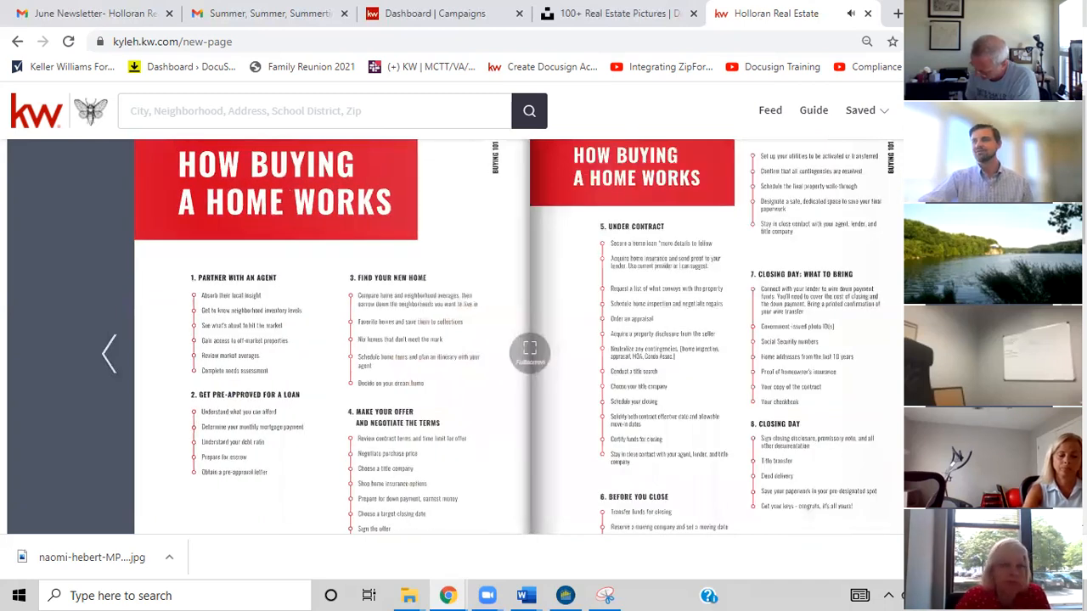
pyautogui.press('Right')
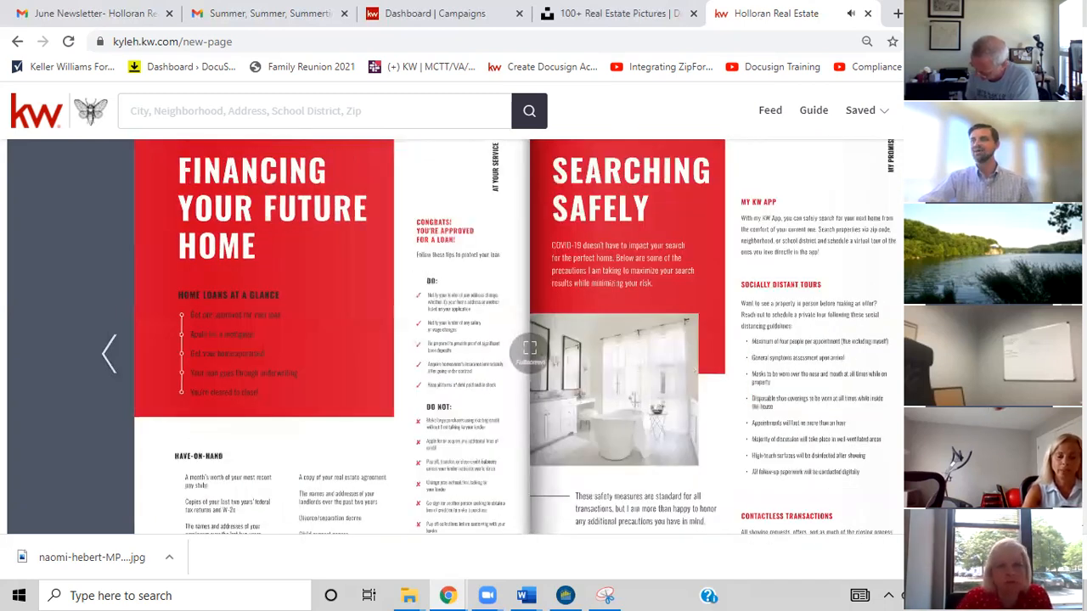
pyautogui.press('Right')
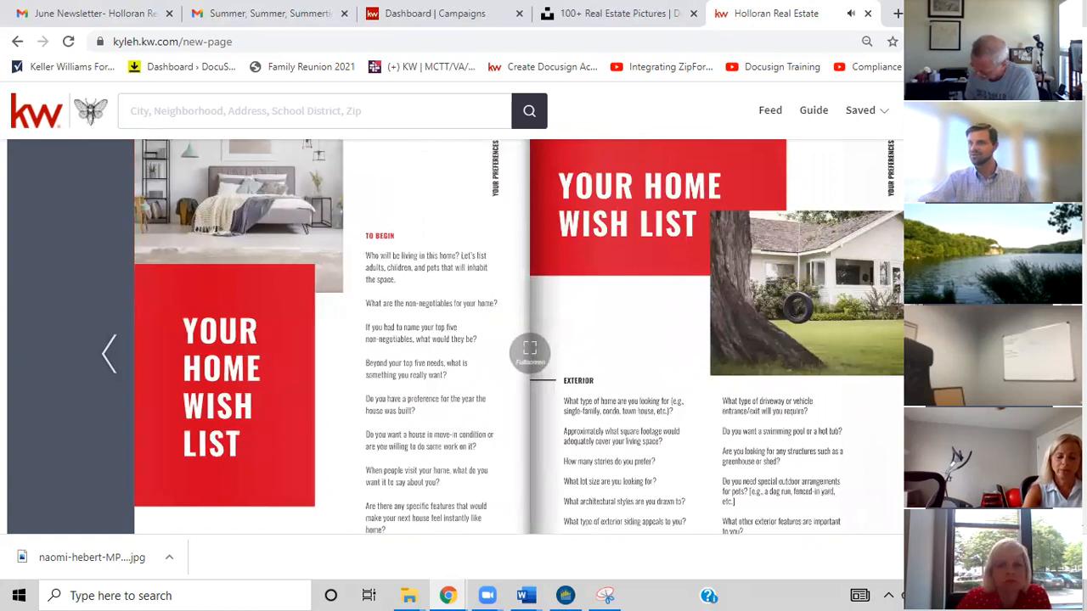
pyautogui.press('Right')
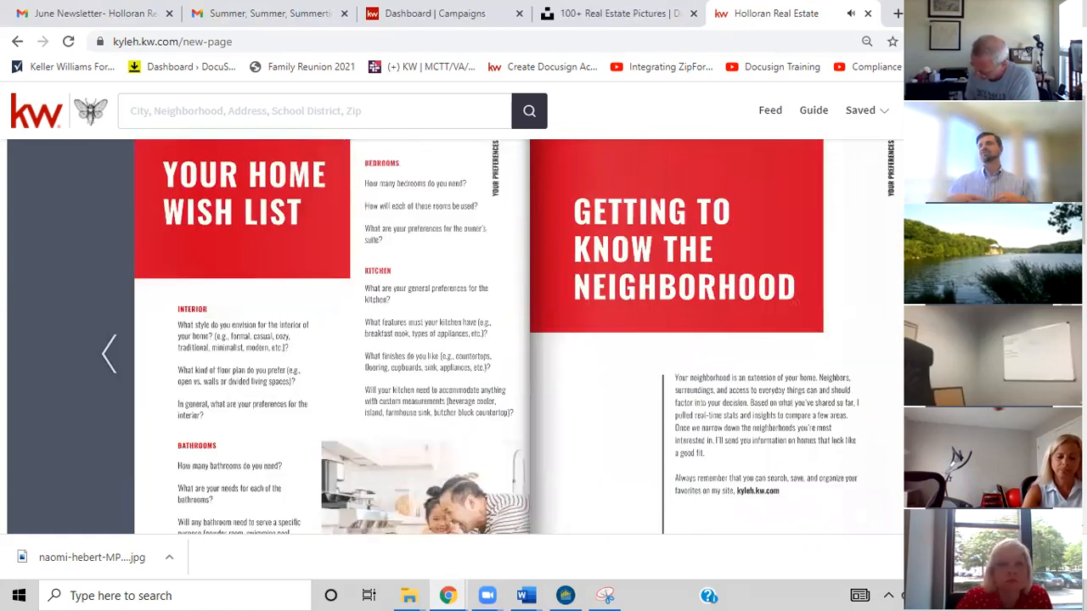